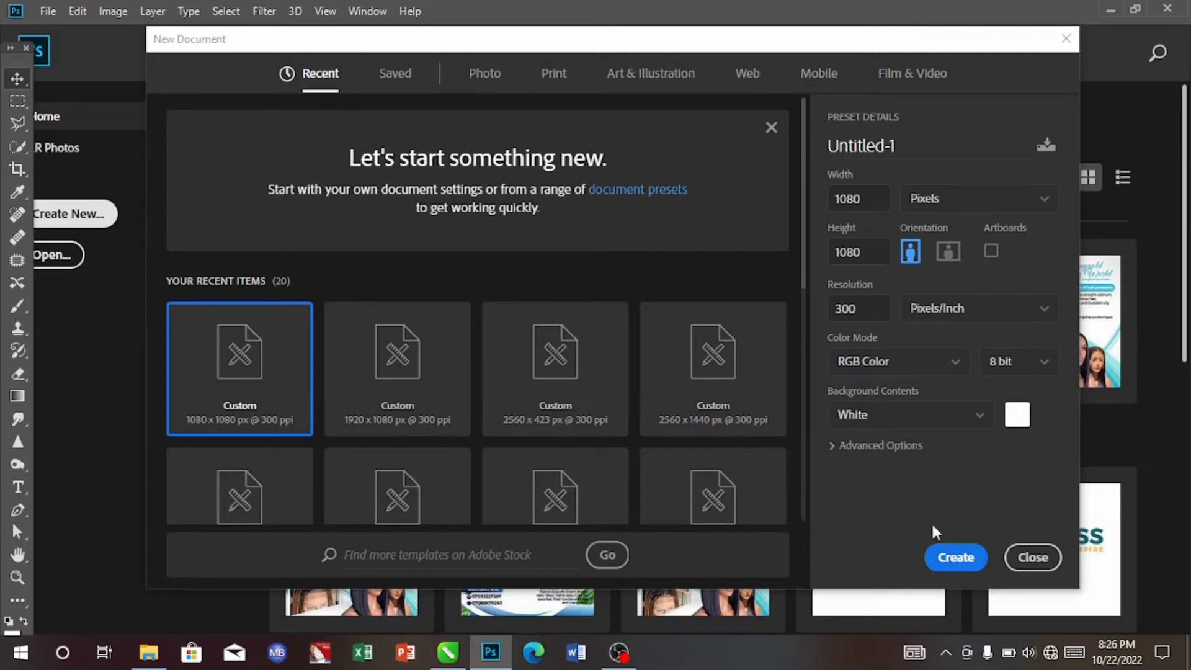
- Create a new 1080 x 1080 px document at 300 pixels/inch and drag the blue background image IMG-20220919-WA0002 from Documents onto it
{"action": "left_click", "coordinate": [955, 557]}
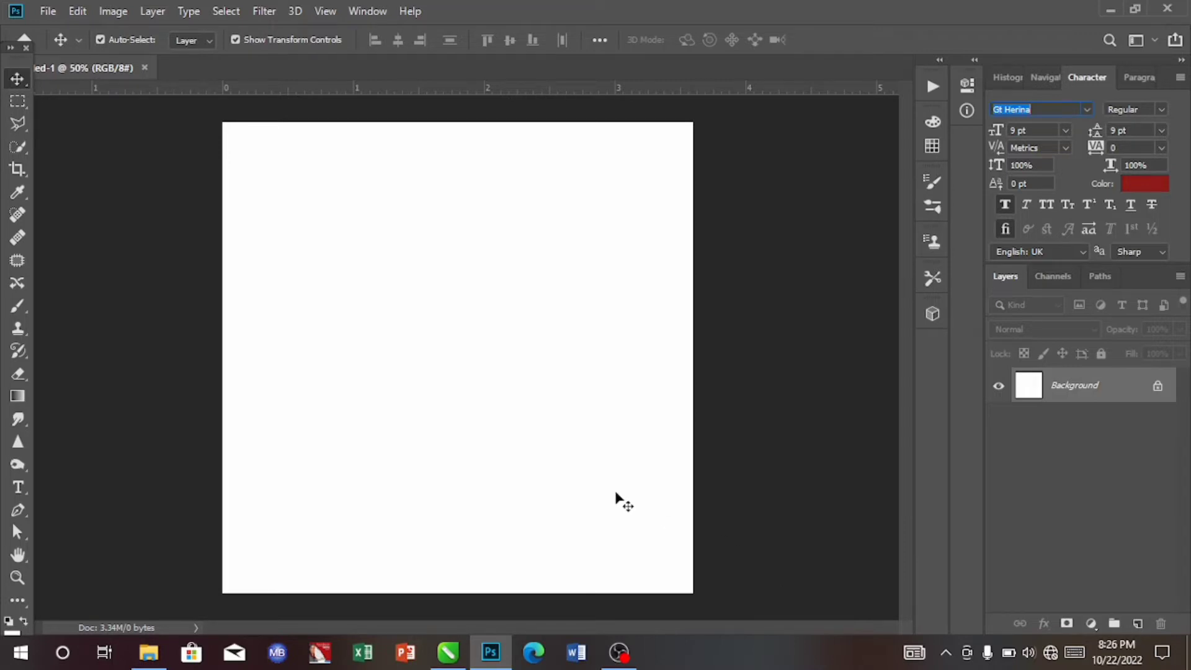
{"action": "left_click", "coordinate": [150, 662]}
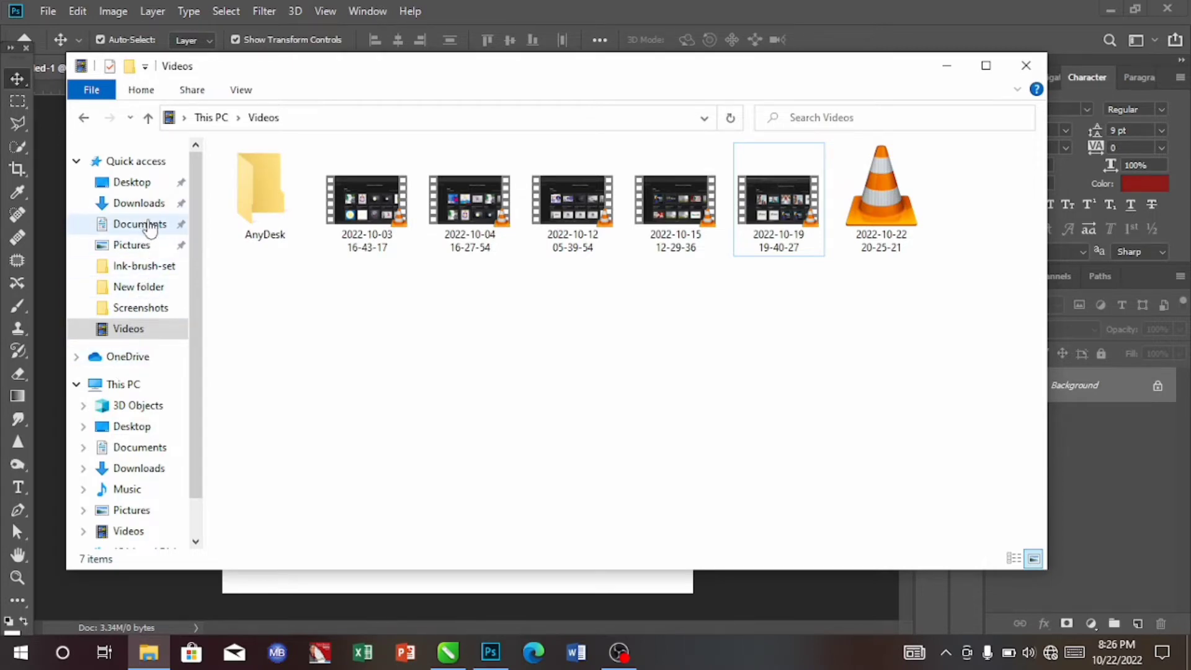
{"action": "left_click", "coordinate": [149, 226]}
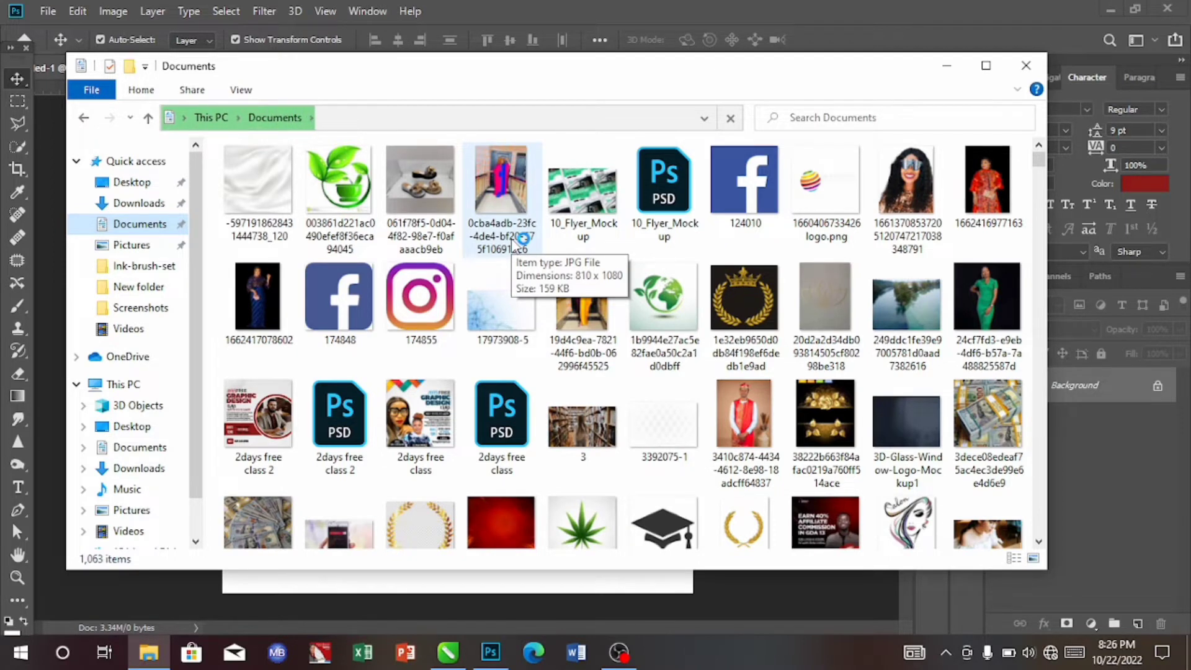
{"action": "left_click_drag", "start_coordinate": [1039, 163], "coordinate": [1044, 245]}
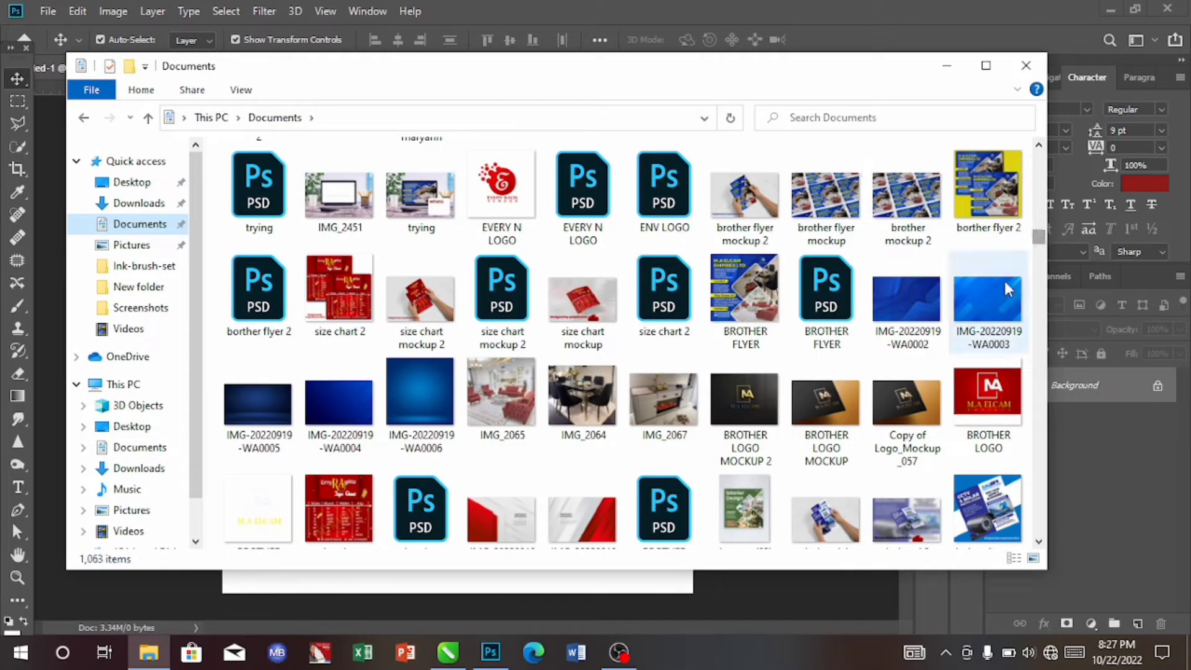
{"action": "left_click", "coordinate": [918, 298]}
{"action": "left_click_drag", "start_coordinate": [918, 298], "coordinate": [523, 275]}
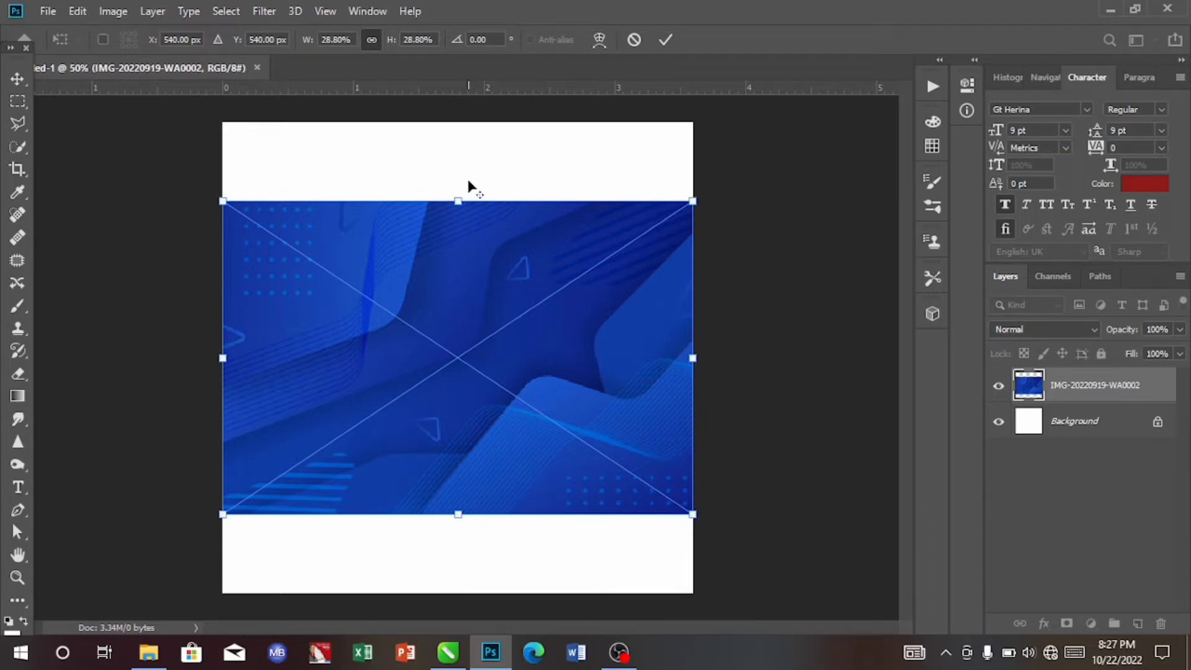
- Stretch the blue background image vertically so it fills the whole canvas, and commit the transform
{"action": "left_click_drag", "start_coordinate": [457, 201], "coordinate": [464, 125]}
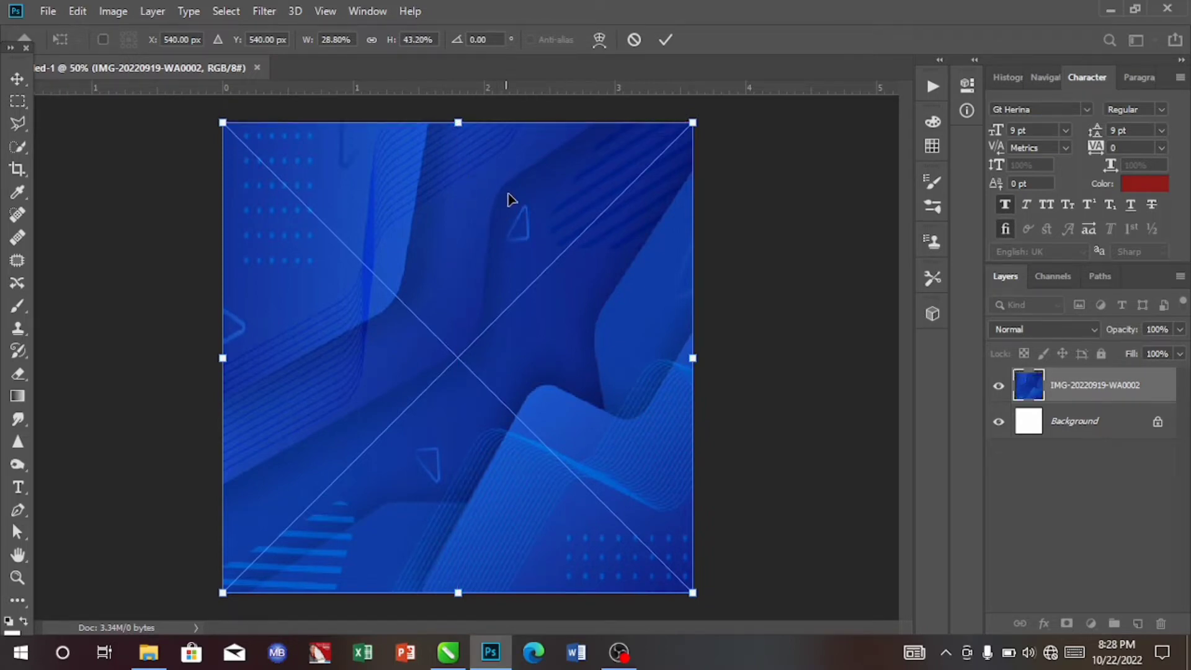
{"action": "left_click", "coordinate": [664, 42]}
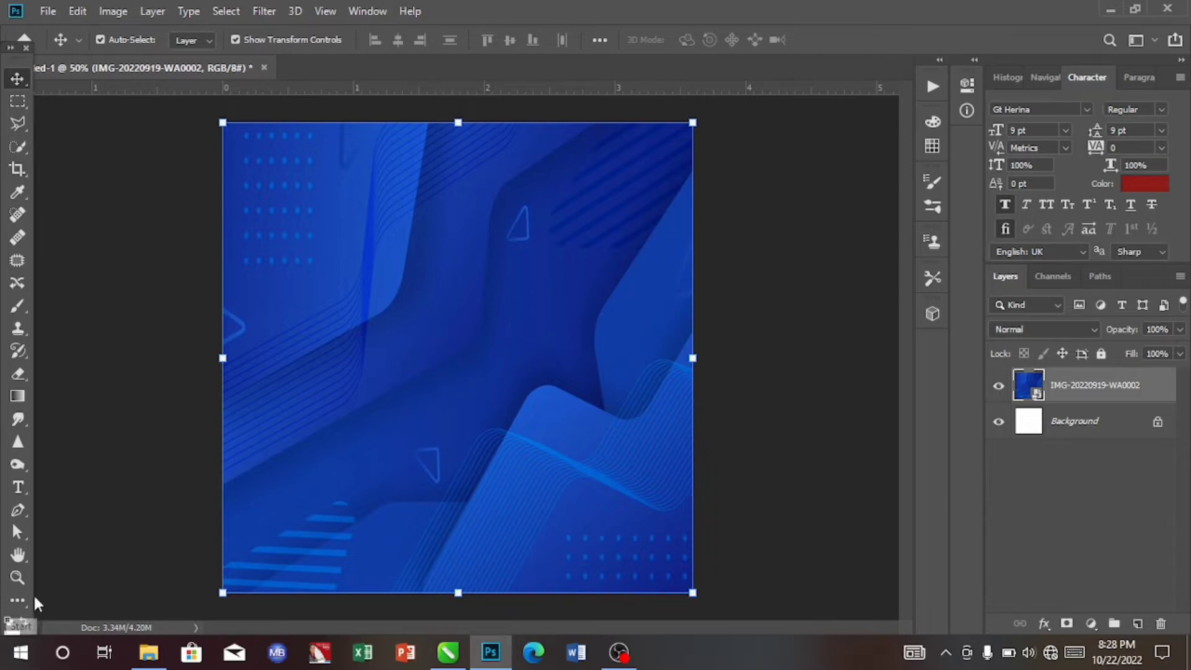
- Draw a square rectangle shape about 670 x 670 px over the centre-right of the canvas
{"action": "key", "text": "u"}
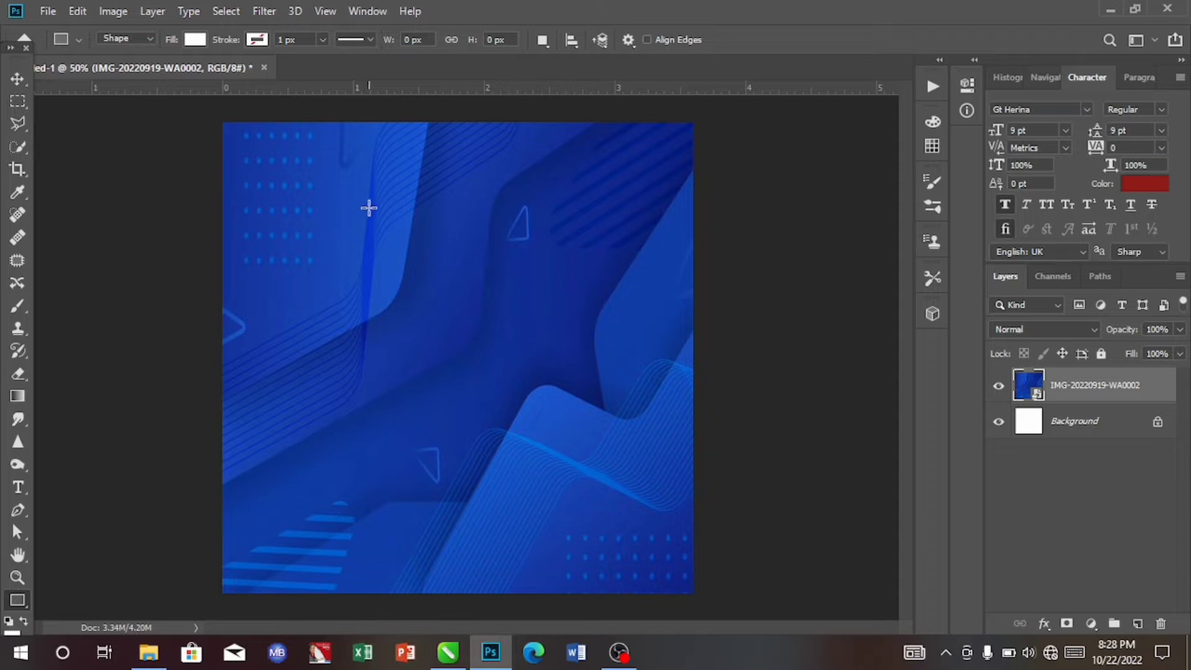
{"action": "left_click_drag", "start_coordinate": [369, 208], "coordinate": [684, 500]}
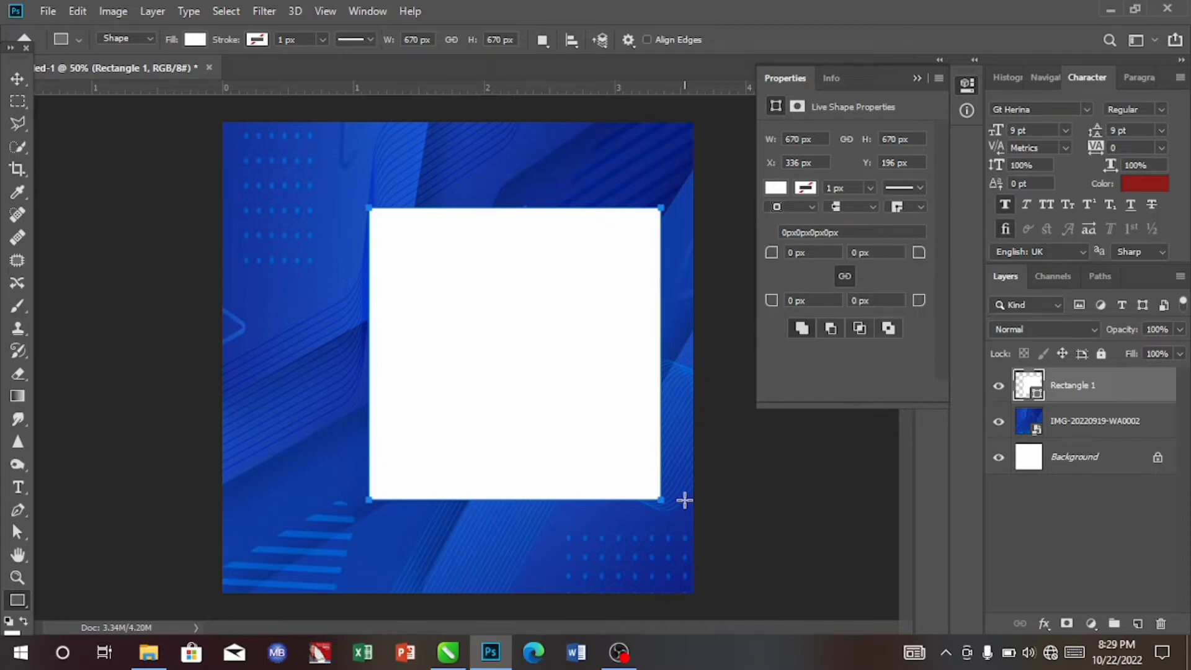
- Set the rectangle's fill colour to light grey #dfdbdb
{"action": "left_click", "coordinate": [775, 187]}
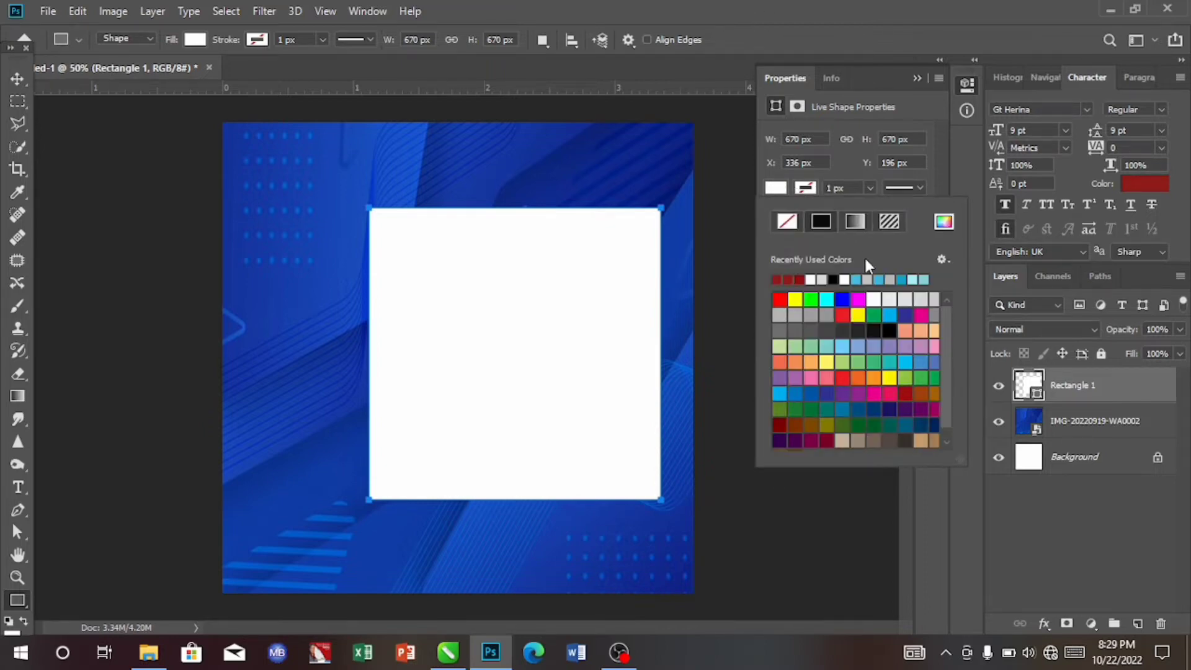
{"action": "left_click", "coordinate": [823, 279]}
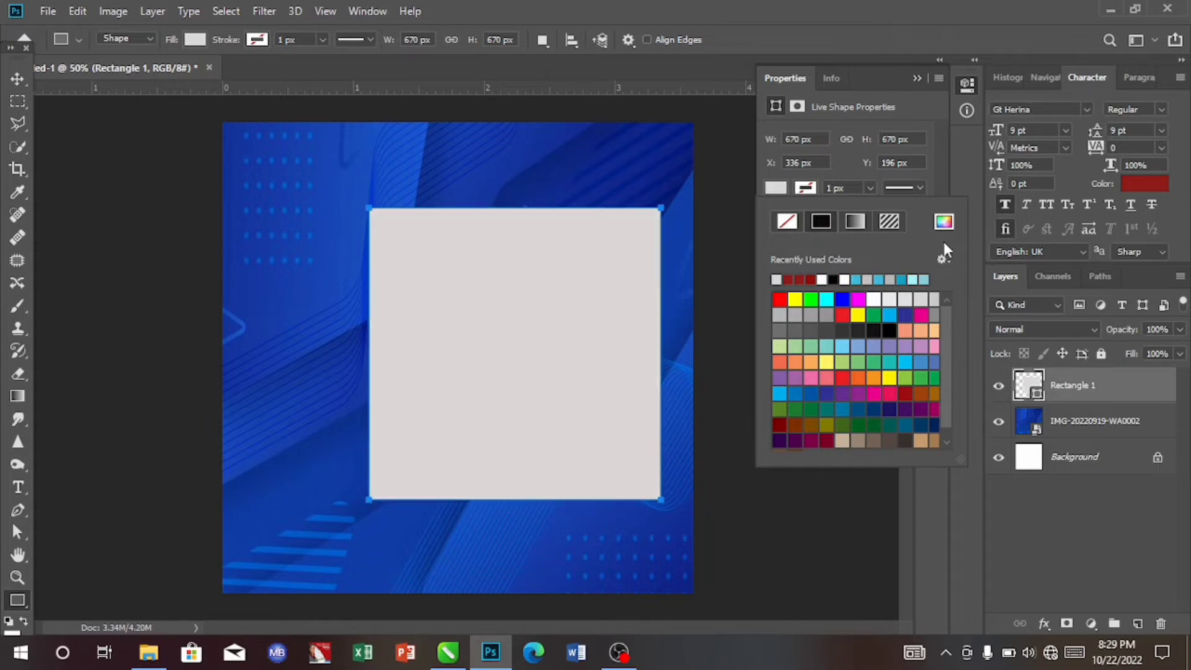
{"action": "left_click", "coordinate": [944, 222]}
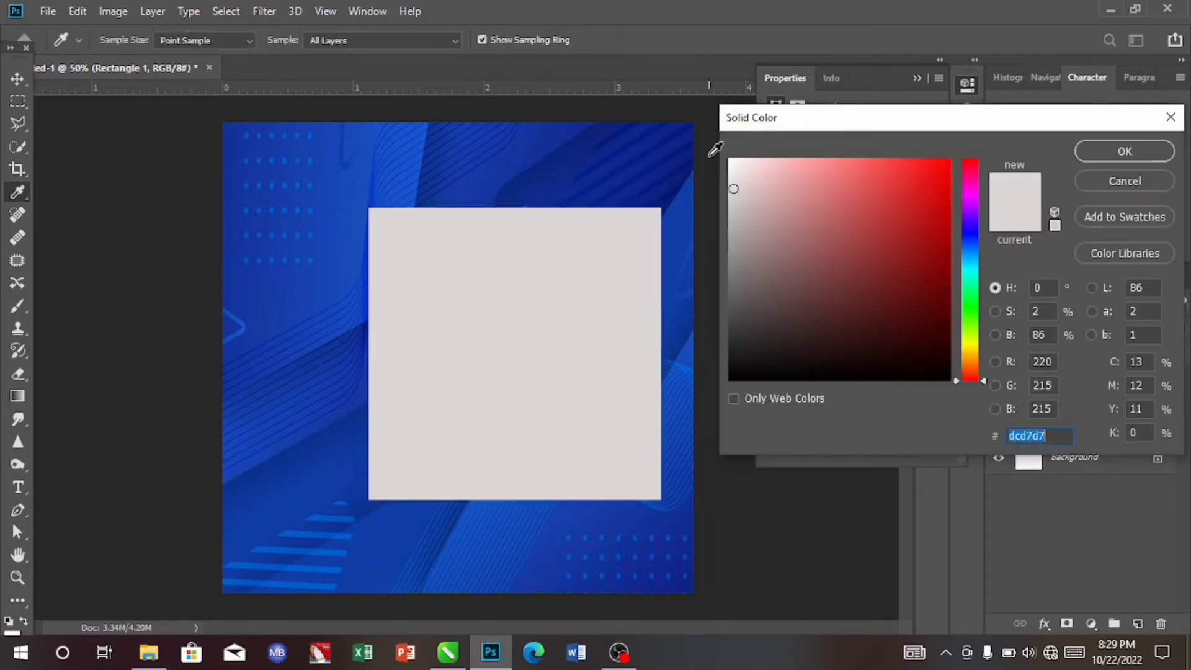
{"action": "left_click", "coordinate": [733, 186]}
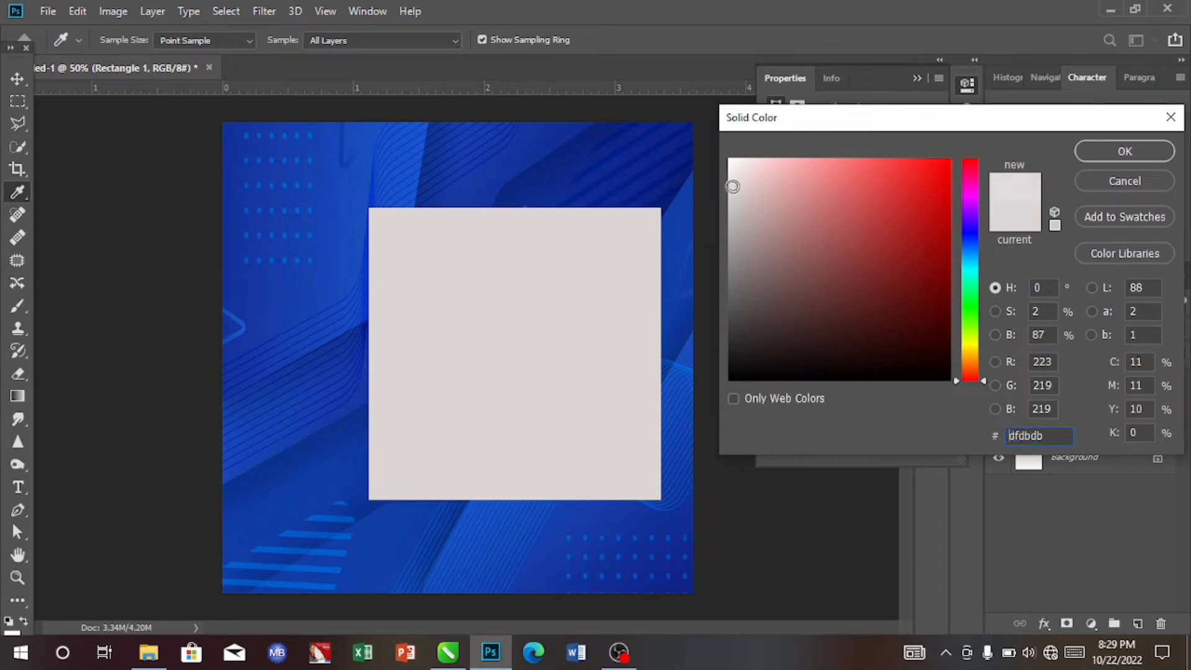
{"action": "left_click", "coordinate": [1130, 151]}
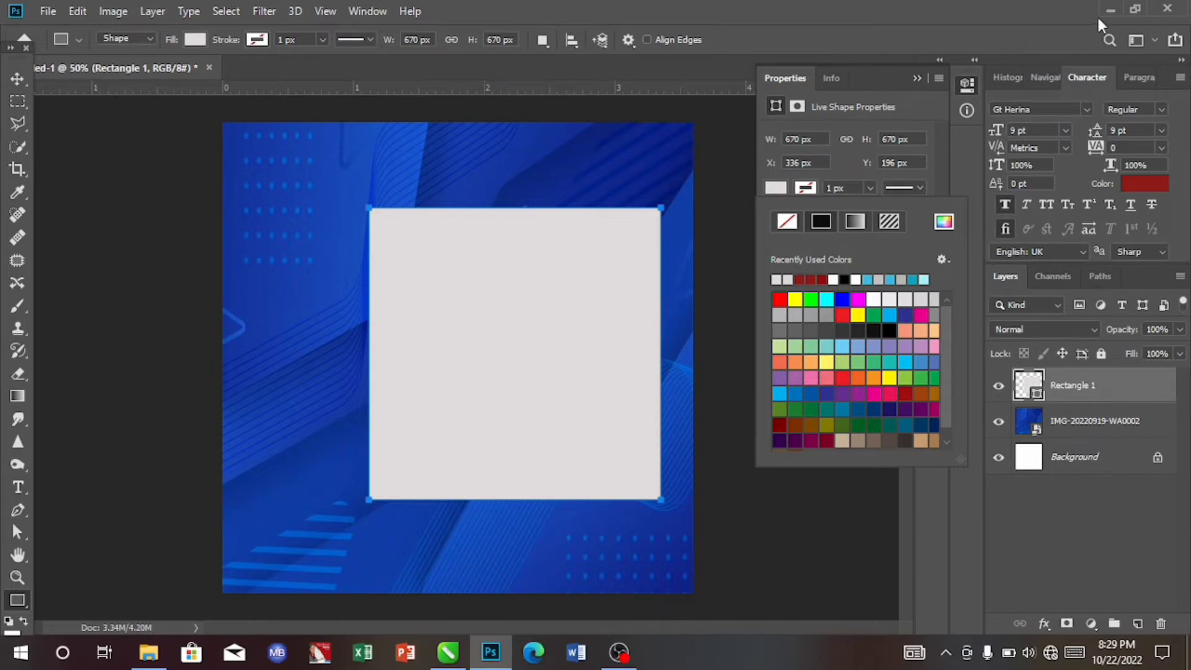
{"action": "left_click", "coordinate": [807, 193]}
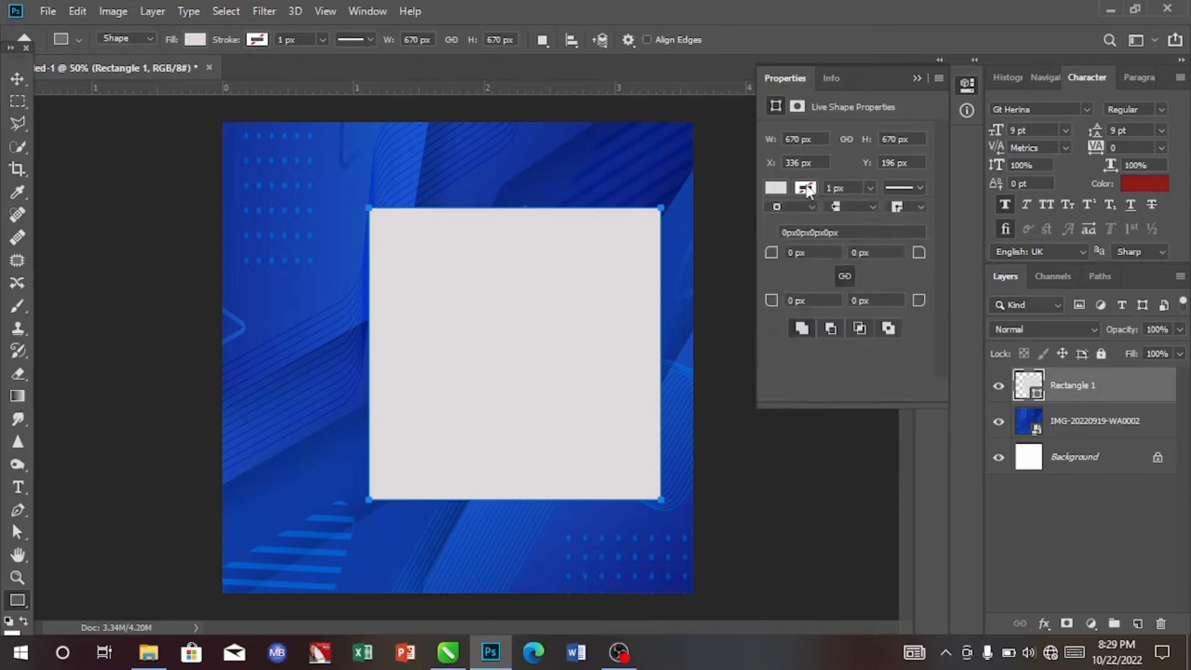
- Try to adjust the rectangle with the Move tool, then undo the change
{"action": "left_click", "coordinate": [805, 190]}
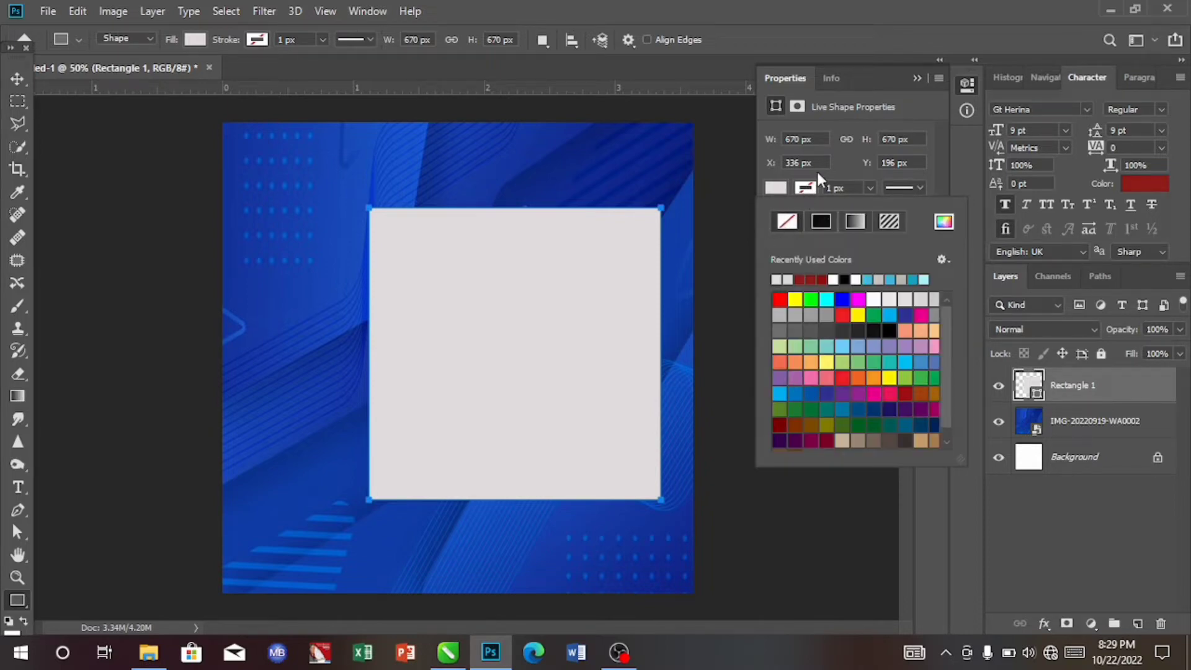
{"action": "left_click", "coordinate": [15, 78]}
{"action": "left_click", "coordinate": [15, 77]}
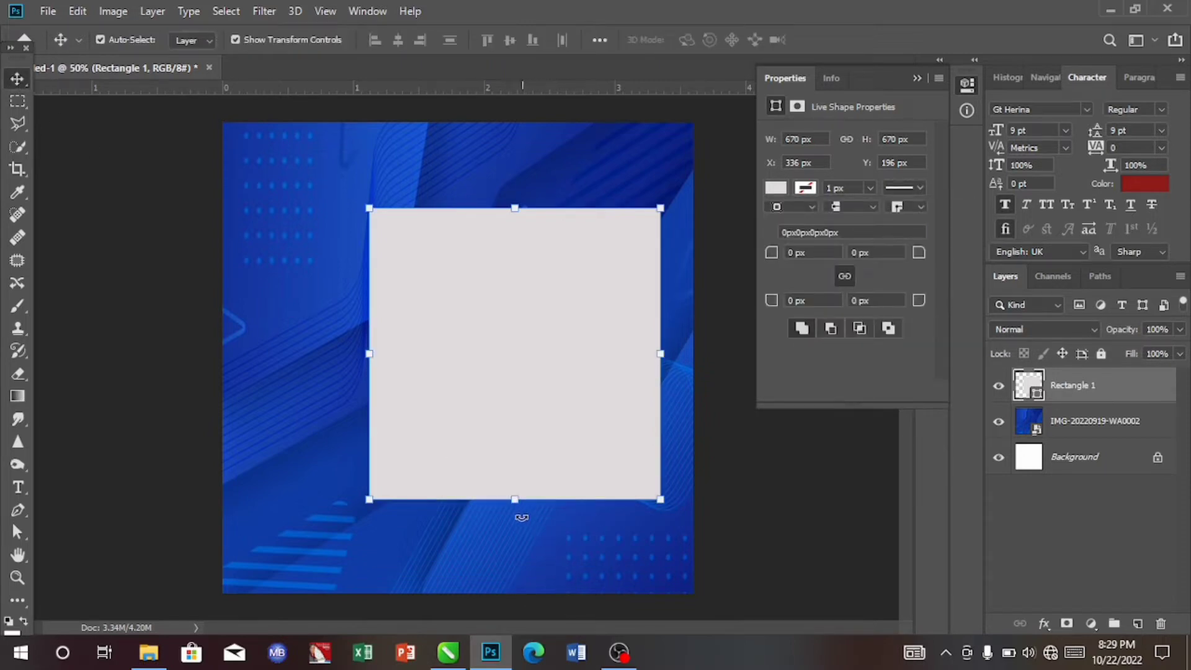
{"action": "left_click_drag", "start_coordinate": [513, 519], "coordinate": [554, 516]}
{"action": "key", "text": "ctrl+z"}
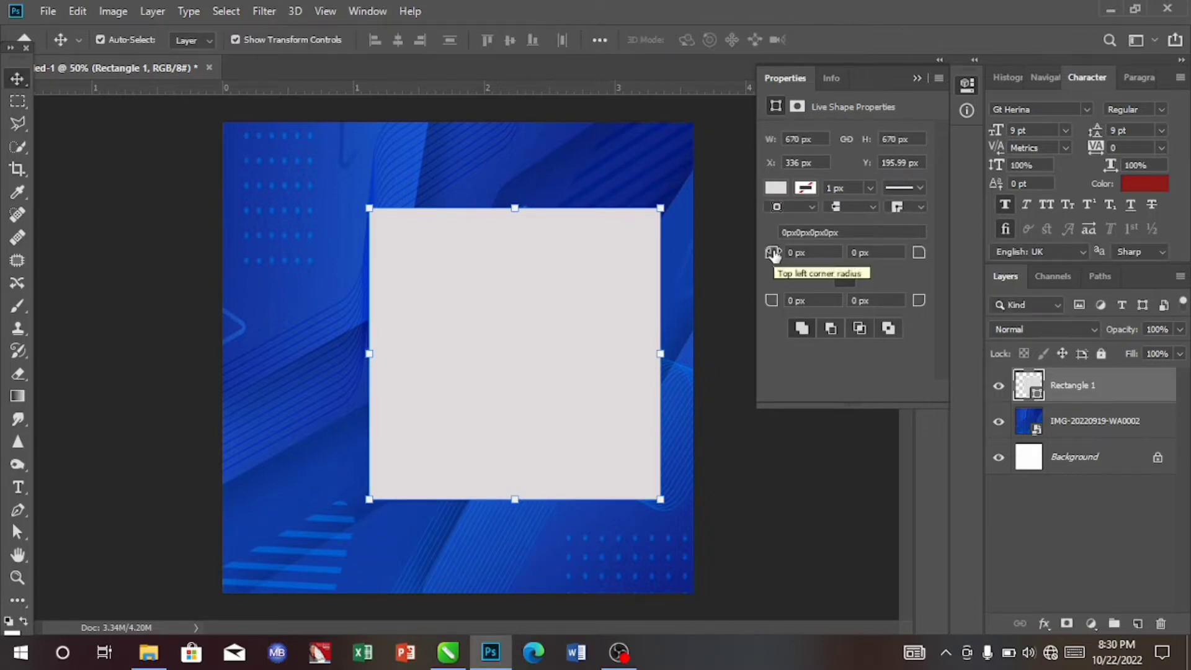
- Round all the rectangle's corners to a 63 px radius
{"action": "left_click_drag", "start_coordinate": [773, 254], "coordinate": [810, 258]}
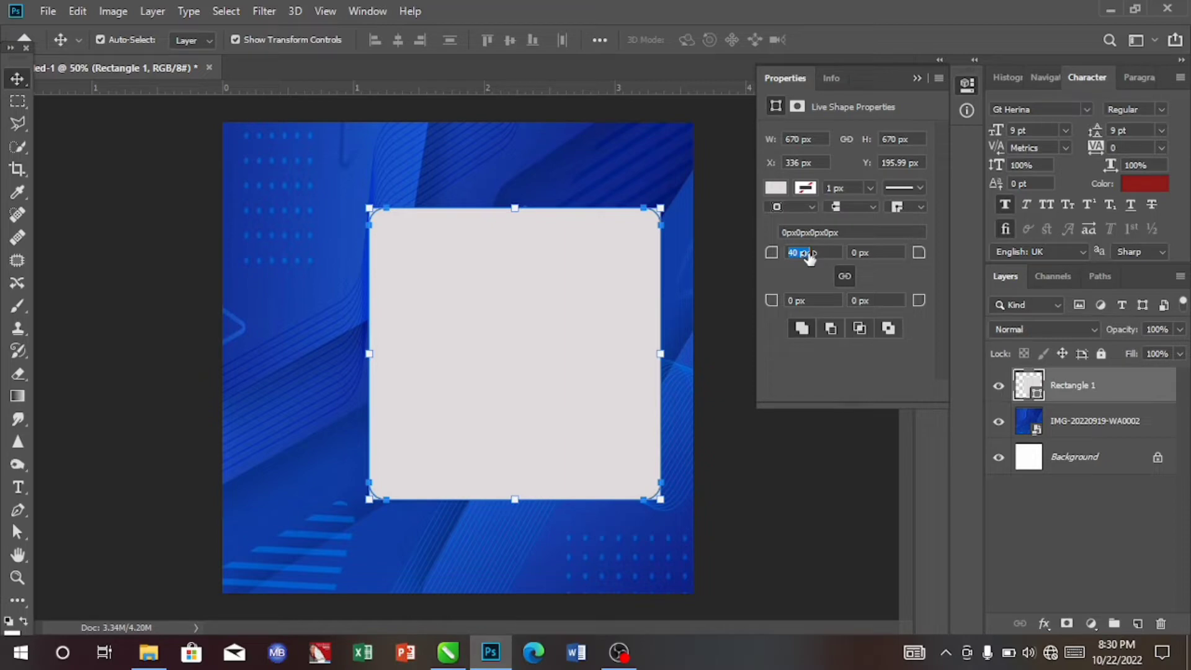
{"action": "left_click_drag", "start_coordinate": [810, 258], "coordinate": [823, 259]}
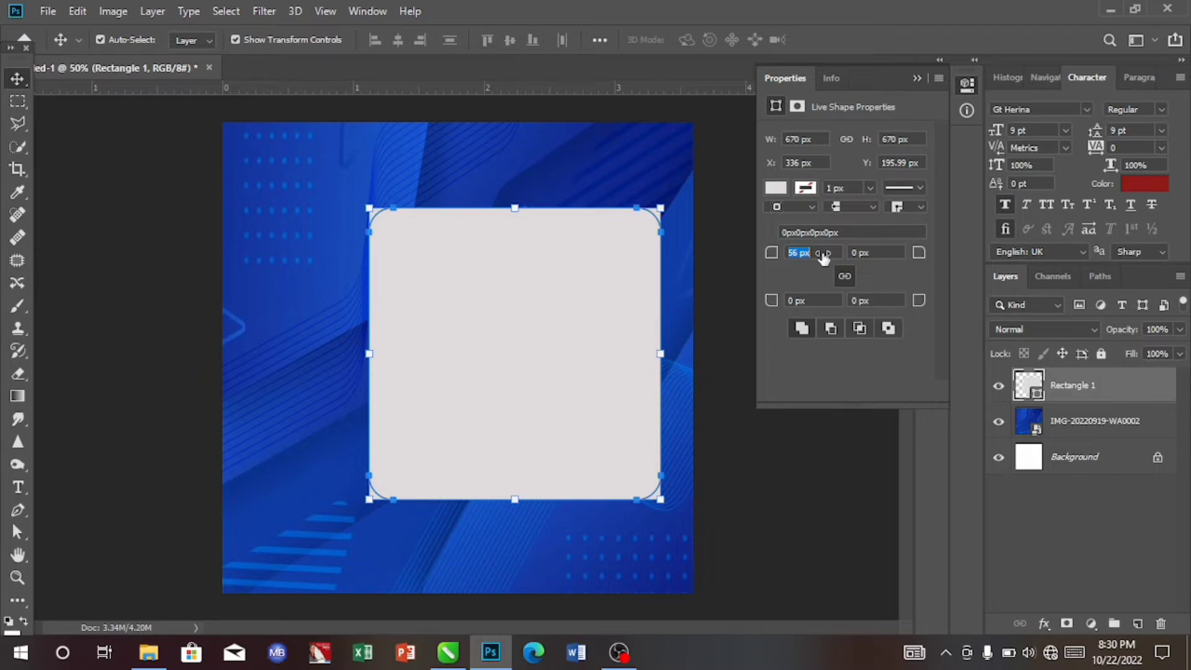
{"action": "left_click_drag", "start_coordinate": [823, 258], "coordinate": [827, 259]}
{"action": "left_click_drag", "start_coordinate": [826, 256], "coordinate": [829, 258]}
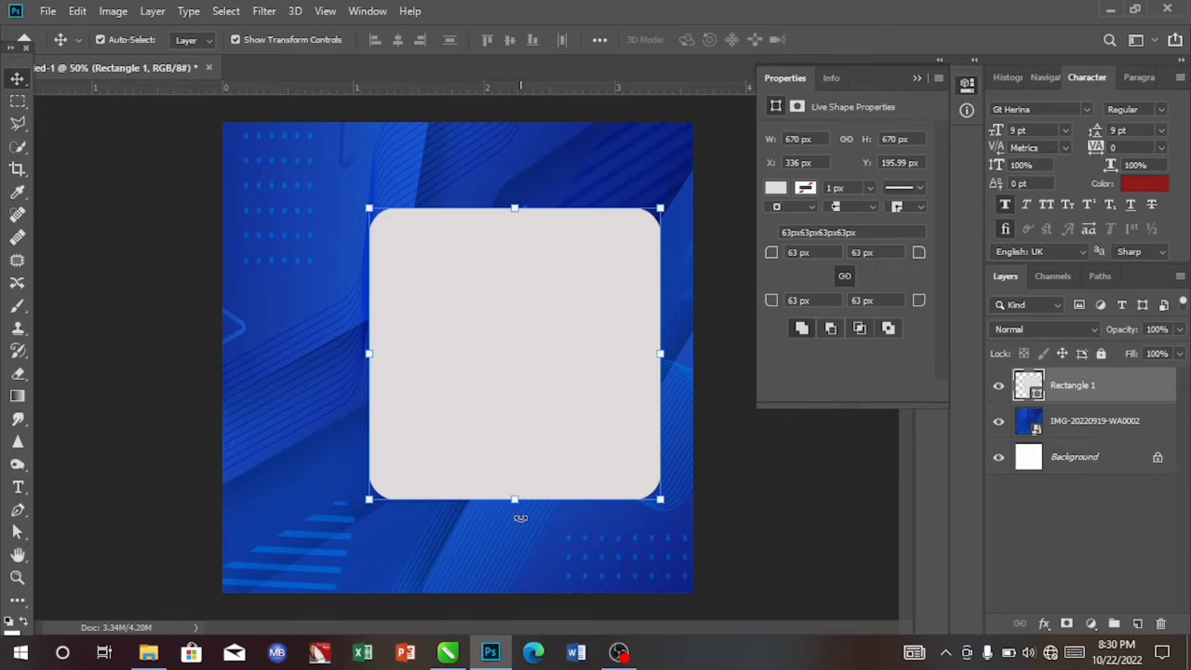
- Rotate the rounded square about -44.5° into a diamond
{"action": "left_click_drag", "start_coordinate": [520, 518], "coordinate": [636, 469]}
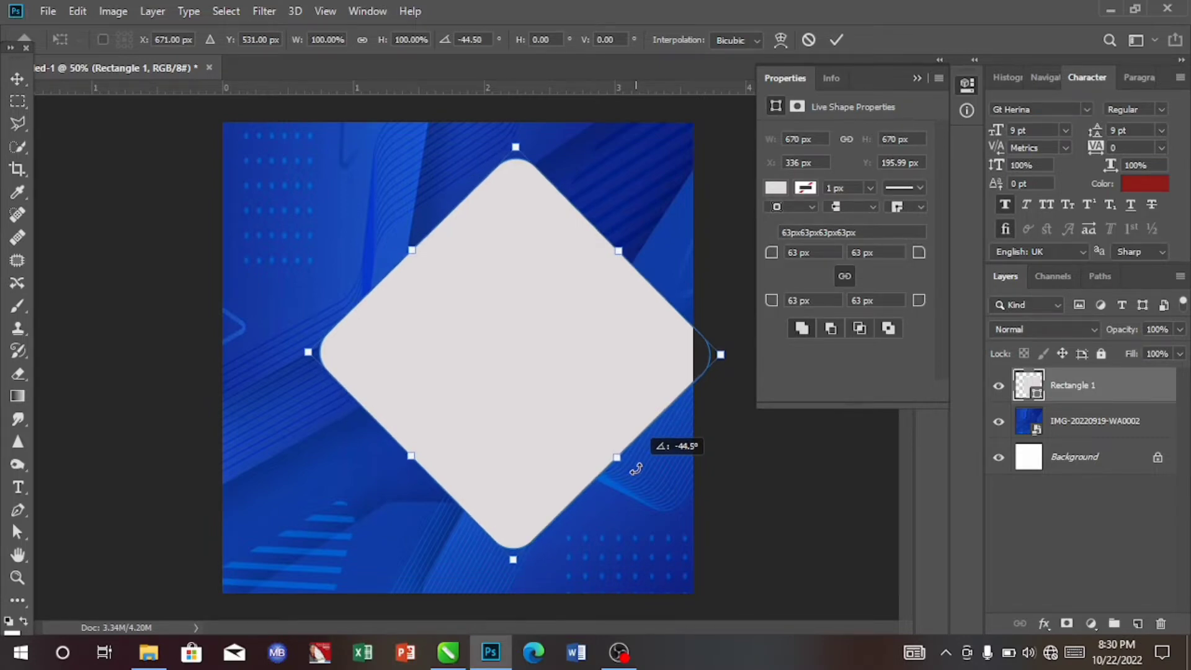
{"action": "left_click_drag", "start_coordinate": [635, 470], "coordinate": [636, 470]}
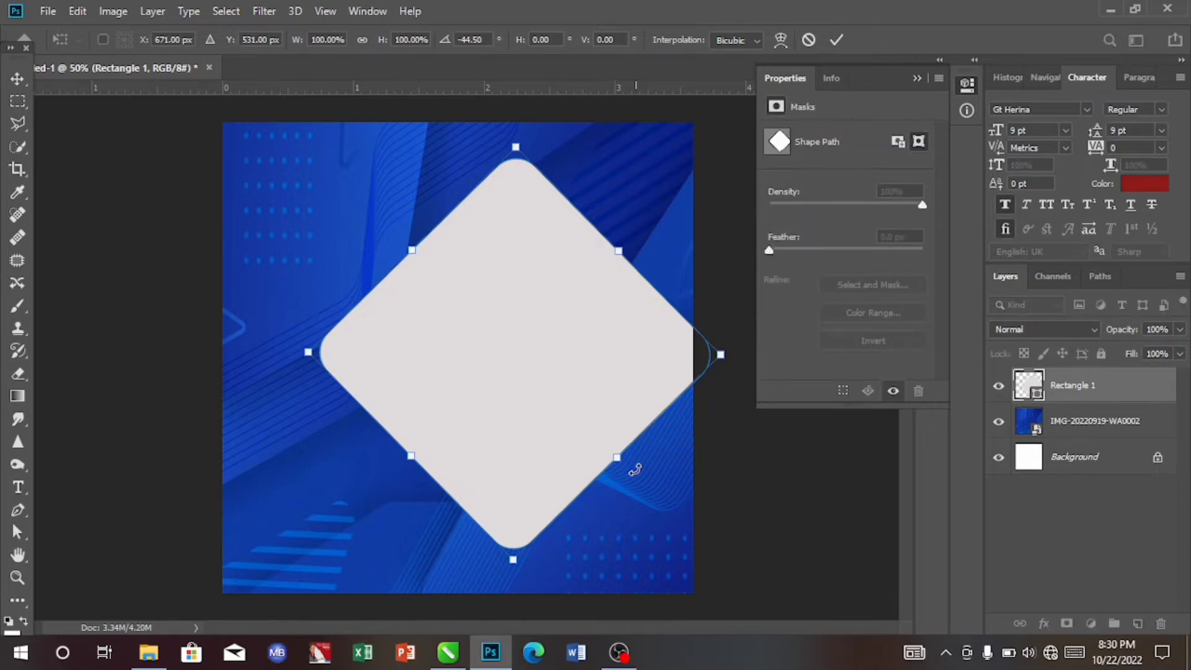
- Scale the diamond to about 85% and move it to the lower-right corner of the canvas, then commit
{"action": "left_click_drag", "start_coordinate": [511, 352], "coordinate": [490, 370]}
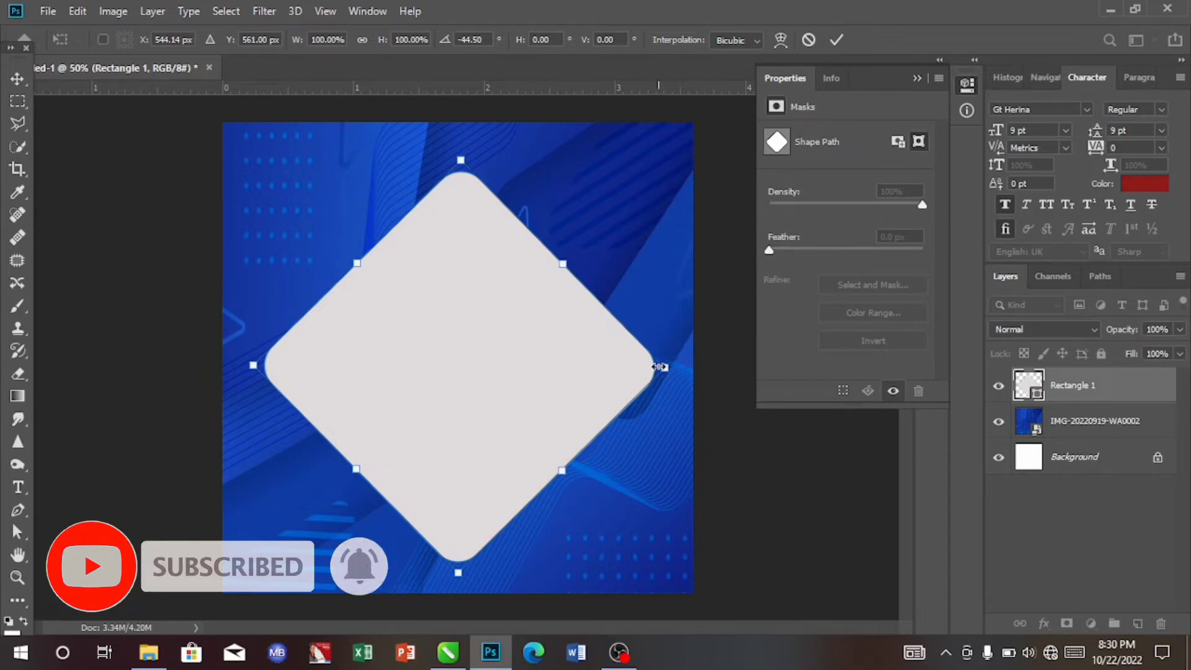
{"action": "left_click_drag", "start_coordinate": [661, 367], "coordinate": [628, 373]}
{"action": "left_click_drag", "start_coordinate": [471, 330], "coordinate": [589, 496]}
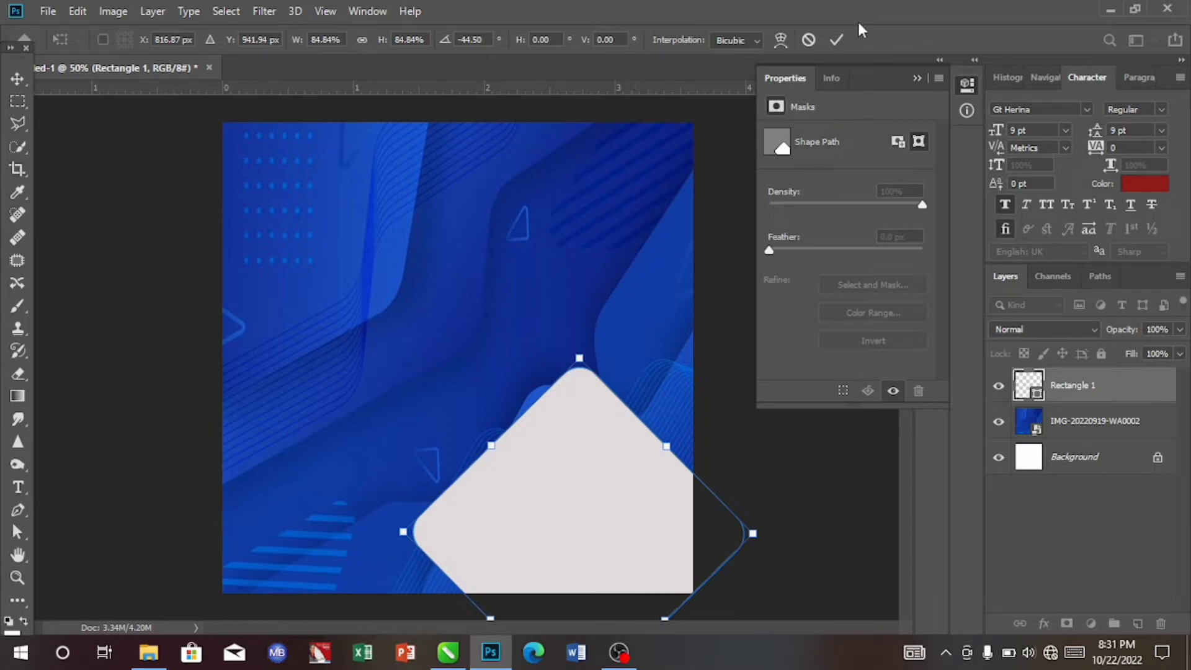
{"action": "left_click", "coordinate": [837, 41]}
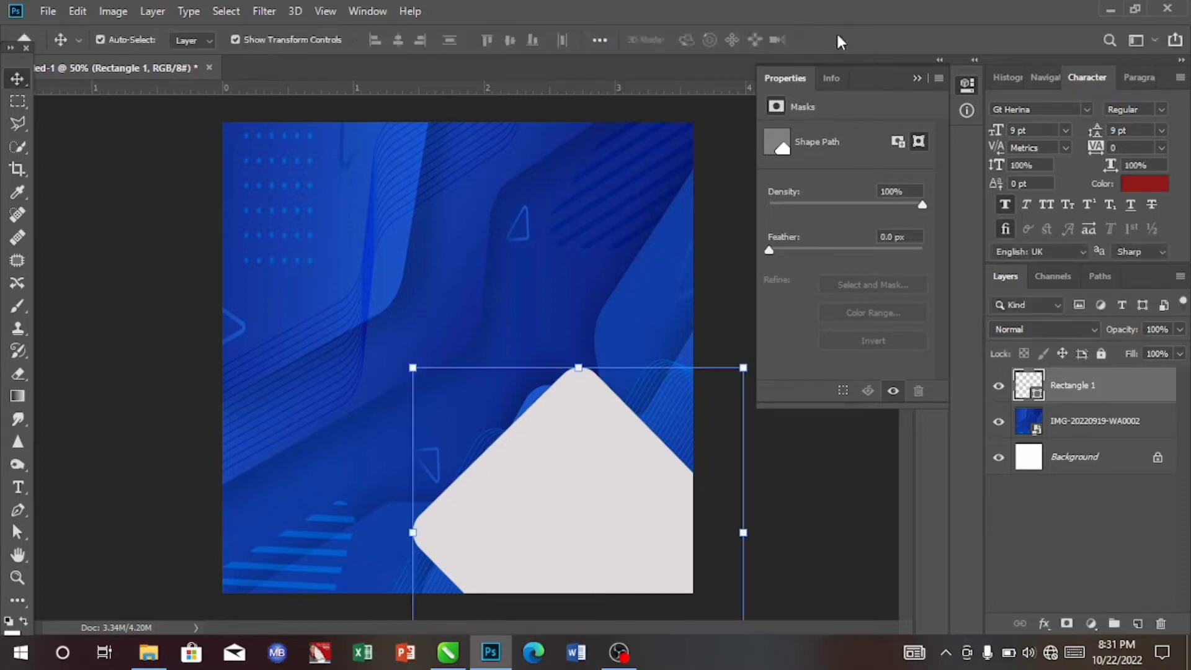
- Duplicate the diamond layer twice and move the top copy up to the upper-right edge of the canvas
{"action": "key", "text": "ctrl+j"}
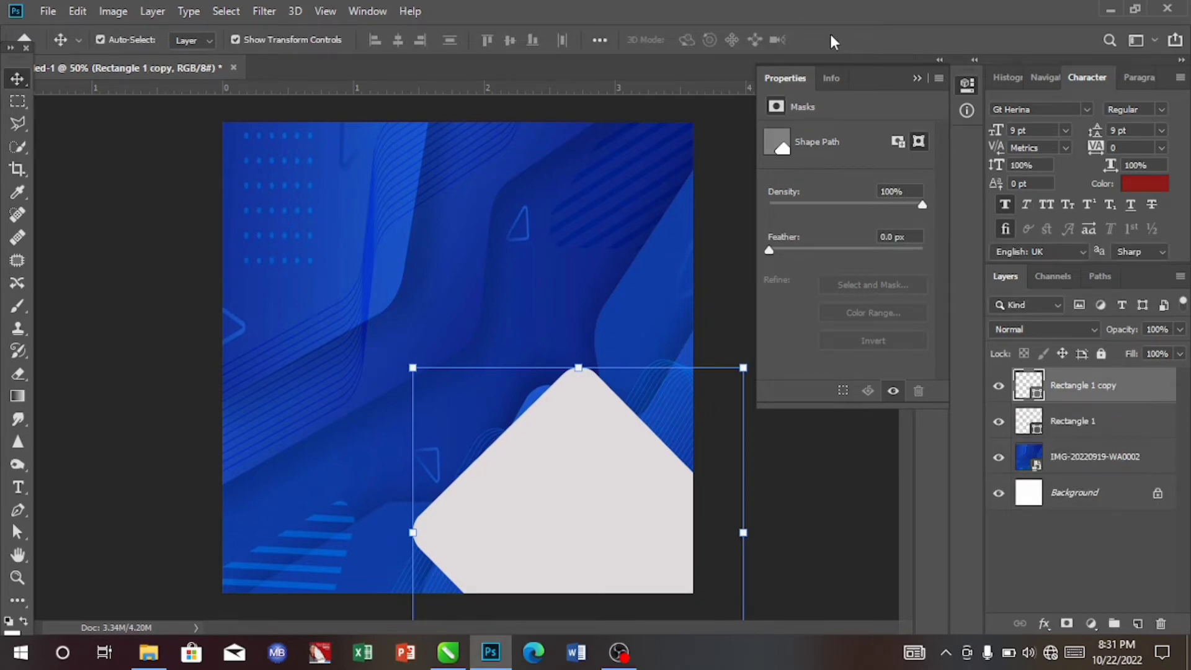
{"action": "key", "text": "ctrl"}
{"action": "key", "text": "ctrl+j"}
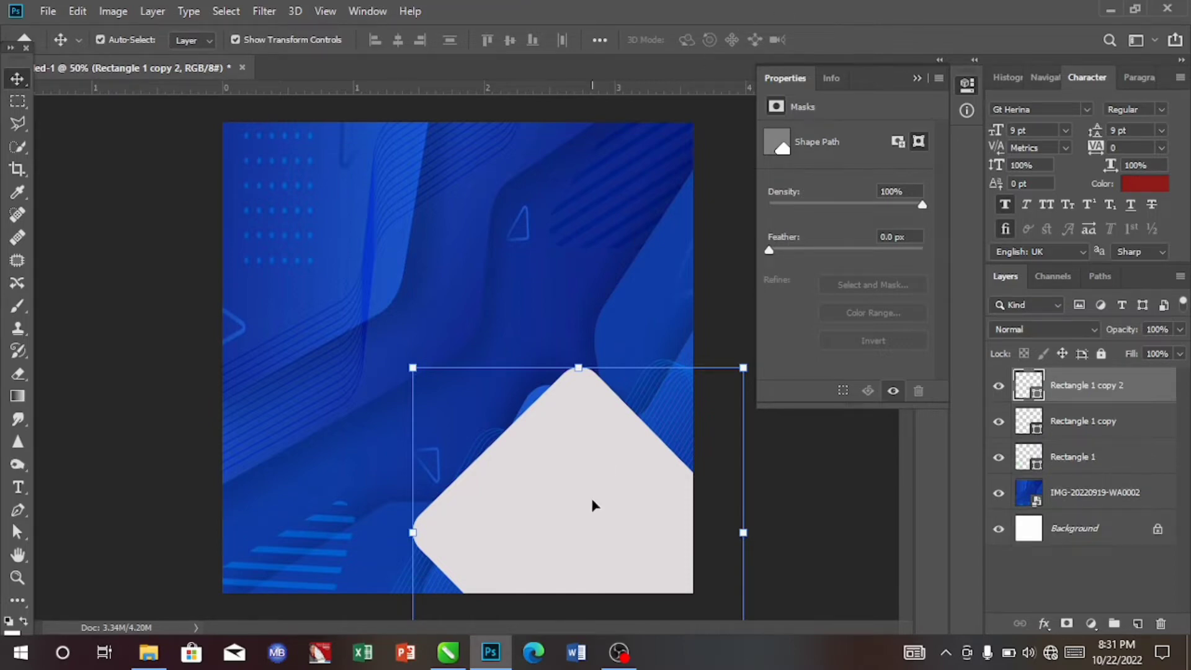
{"action": "left_click_drag", "start_coordinate": [593, 501], "coordinate": [697, 309]}
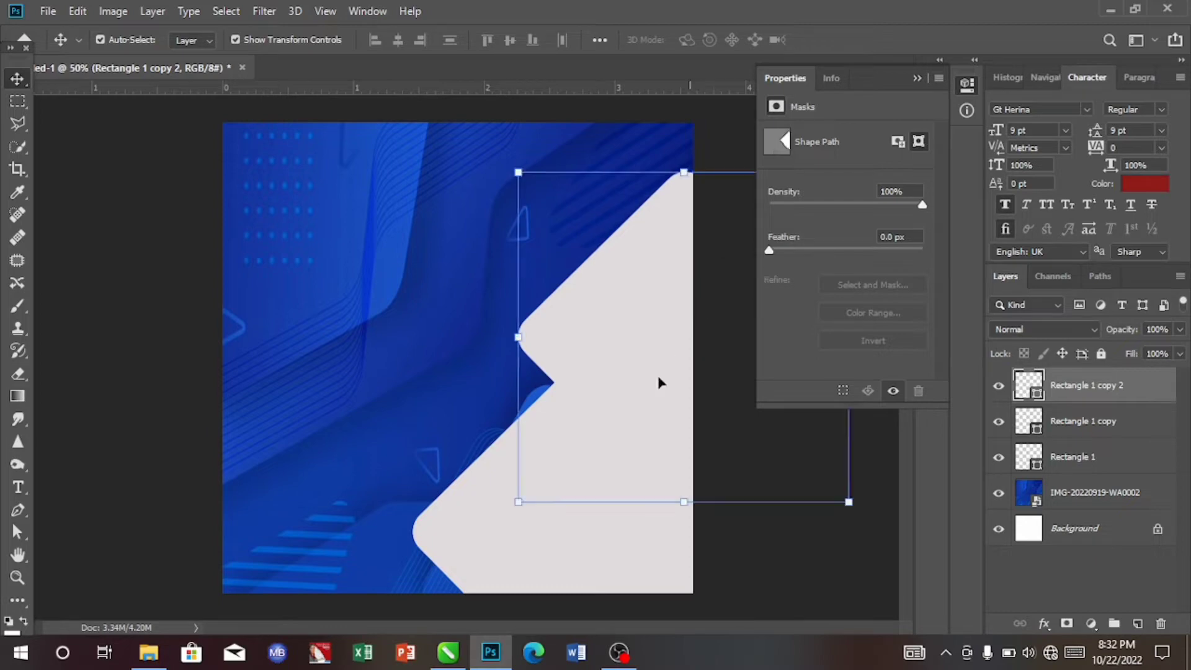
- Select the middle diamond copy and move it up and left toward the canvas centre
{"action": "left_click", "coordinate": [518, 549]}
{"action": "key", "text": "ctrl+h"}
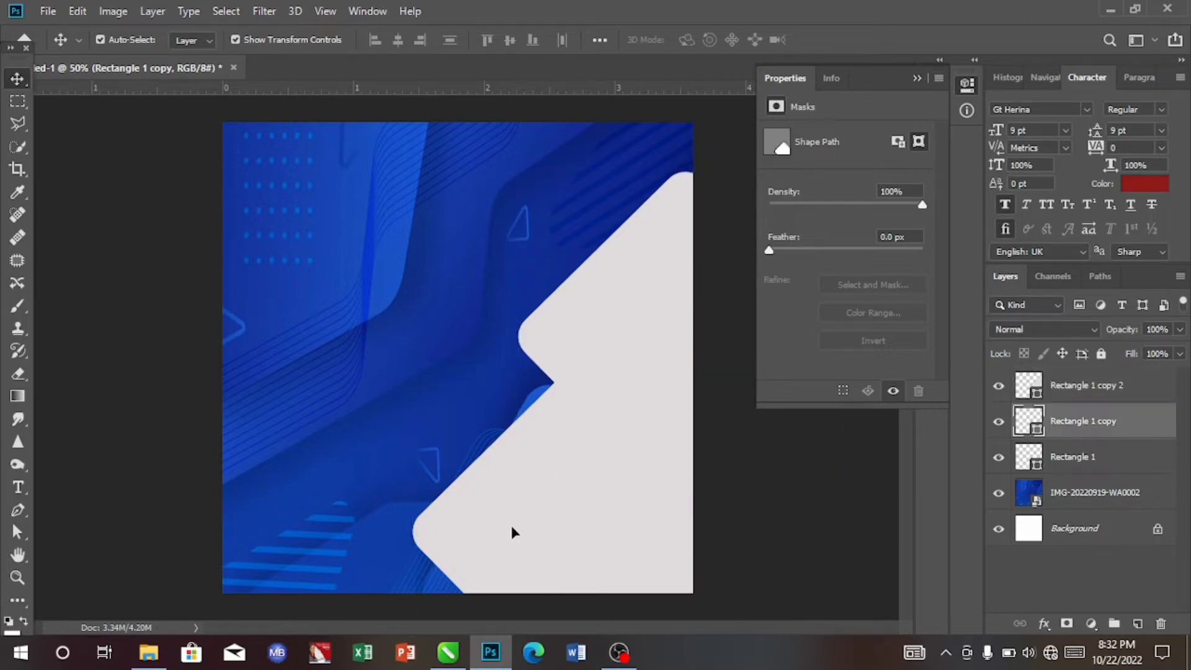
{"action": "left_click_drag", "start_coordinate": [512, 528], "coordinate": [464, 390]}
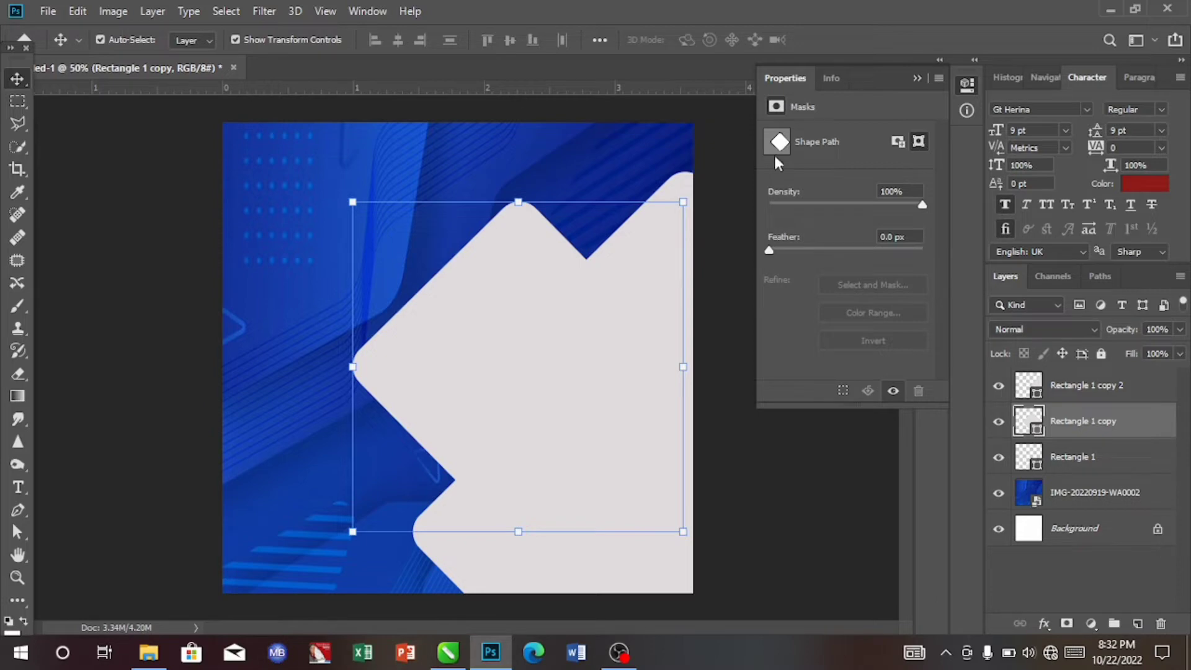
- Change the middle diamond copy's fill colour to dark red #a52424
{"action": "double_click", "coordinate": [1032, 422]}
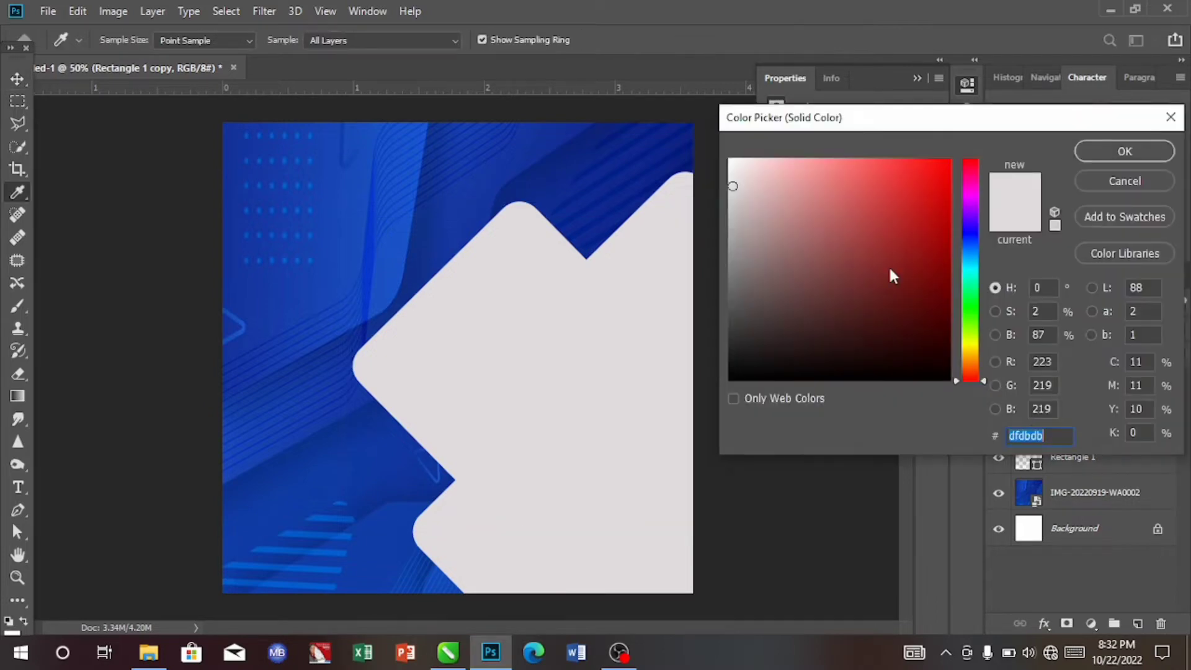
{"action": "left_click", "coordinate": [904, 241]}
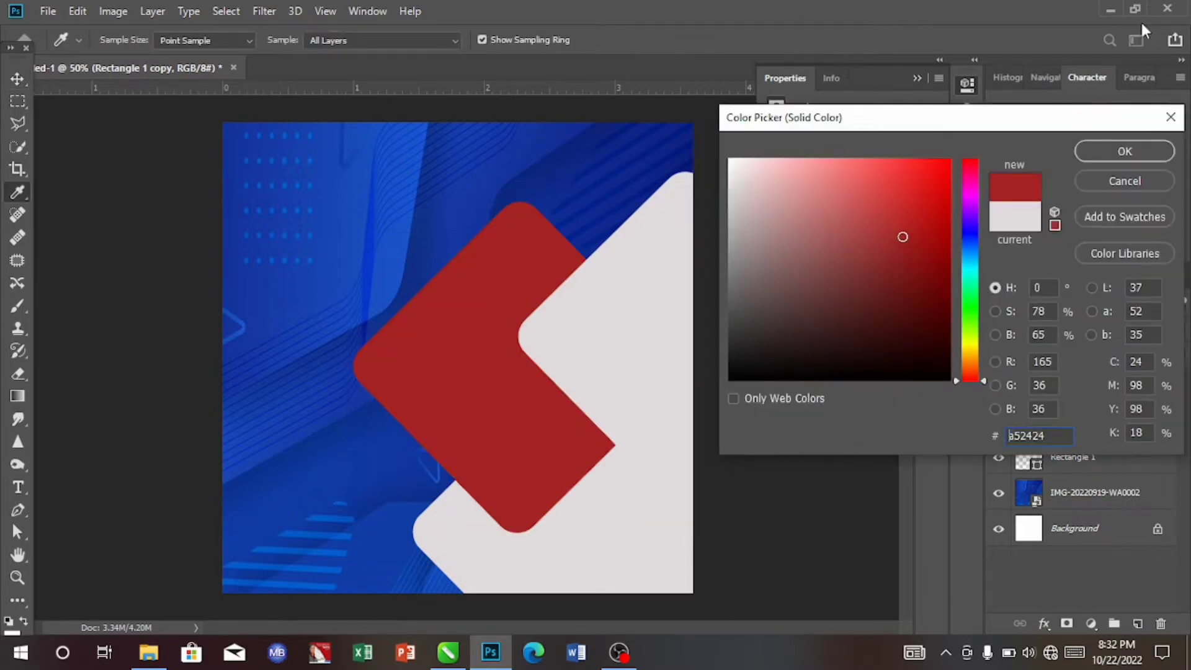
{"action": "left_click", "coordinate": [1103, 149]}
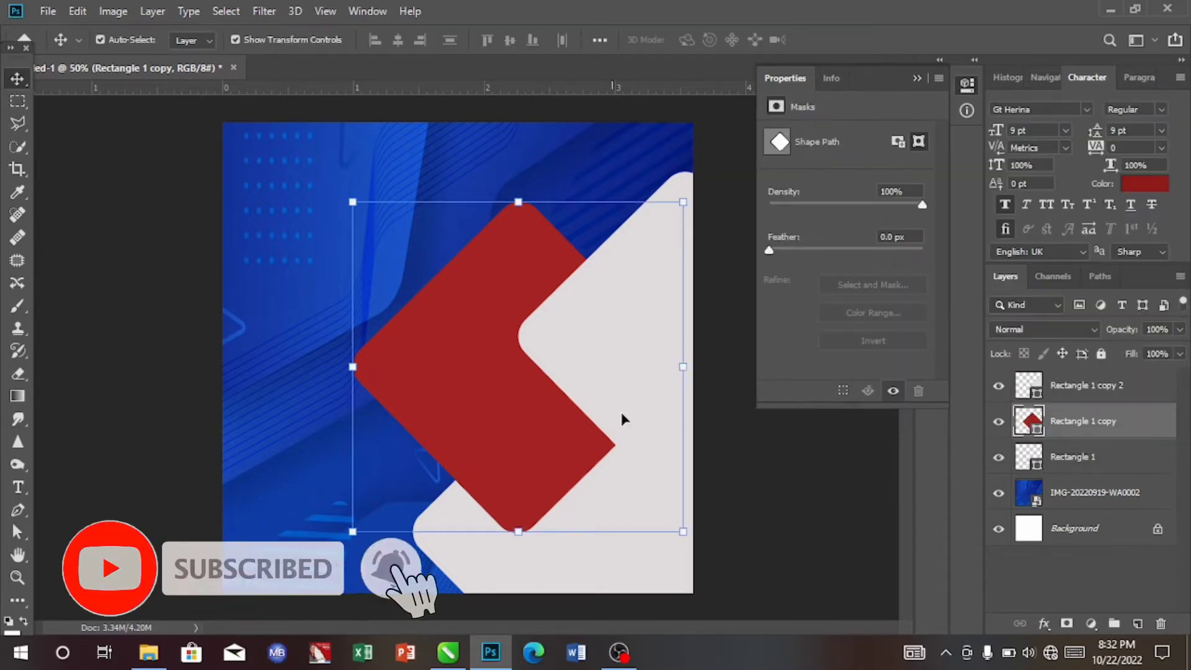
- Select the top diamond copy and change its fill colour to olive #817d10
{"action": "left_click", "coordinate": [640, 401]}
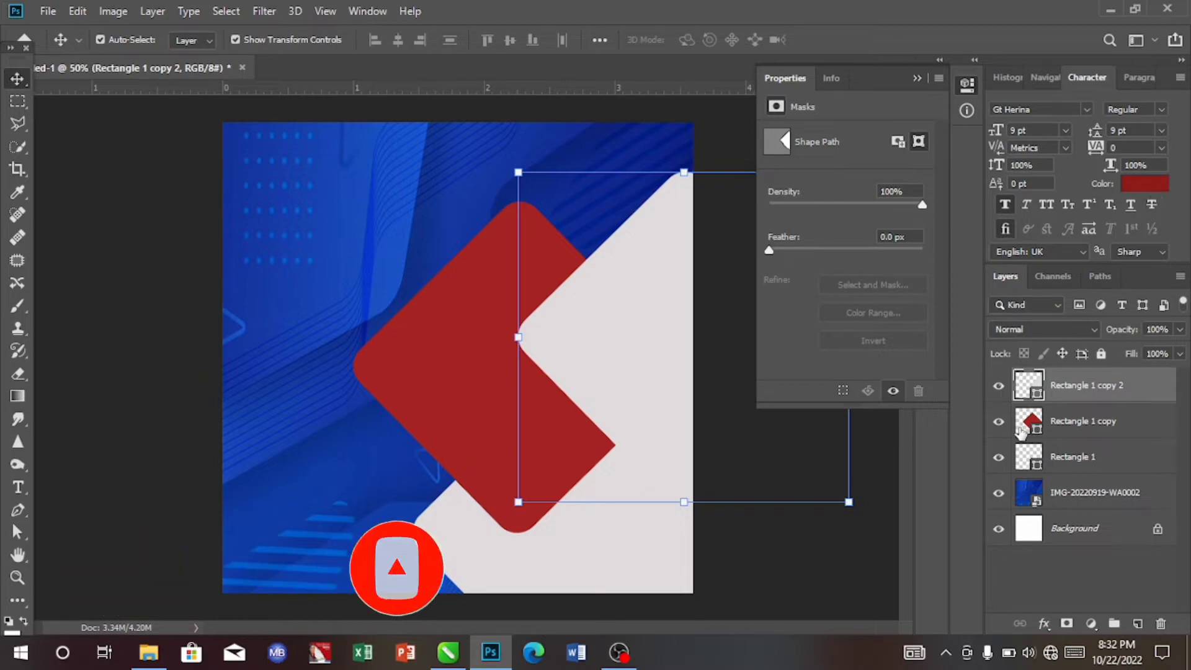
{"action": "double_click", "coordinate": [1024, 385]}
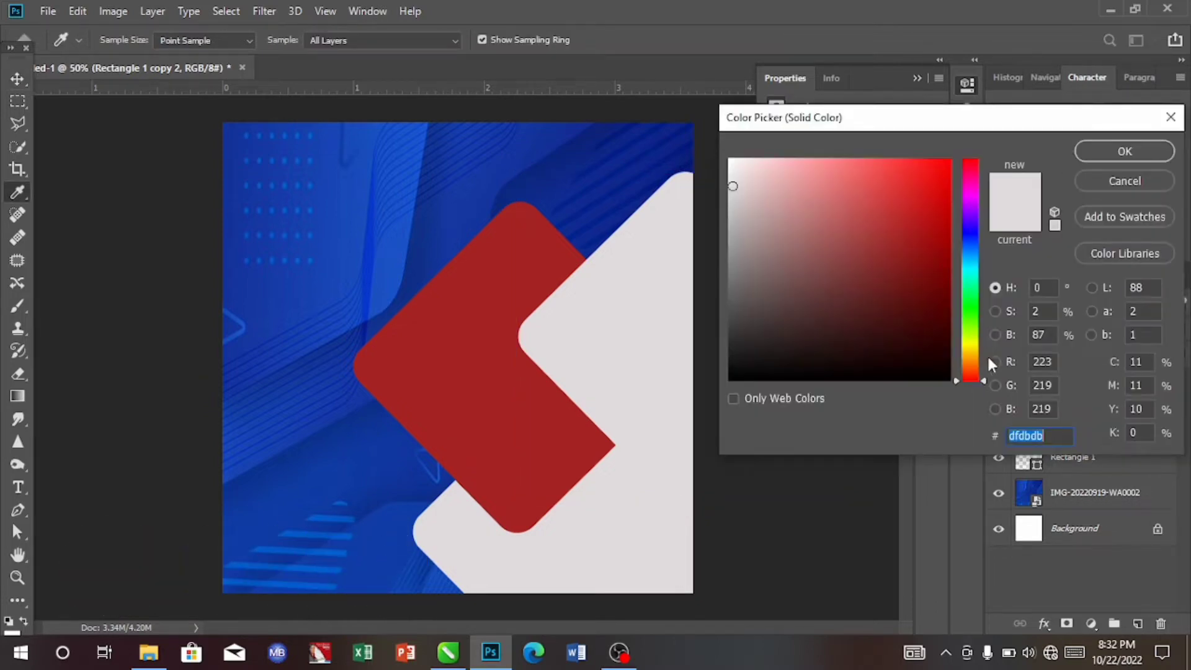
{"action": "left_click", "coordinate": [971, 345]}
{"action": "left_click", "coordinate": [923, 268]}
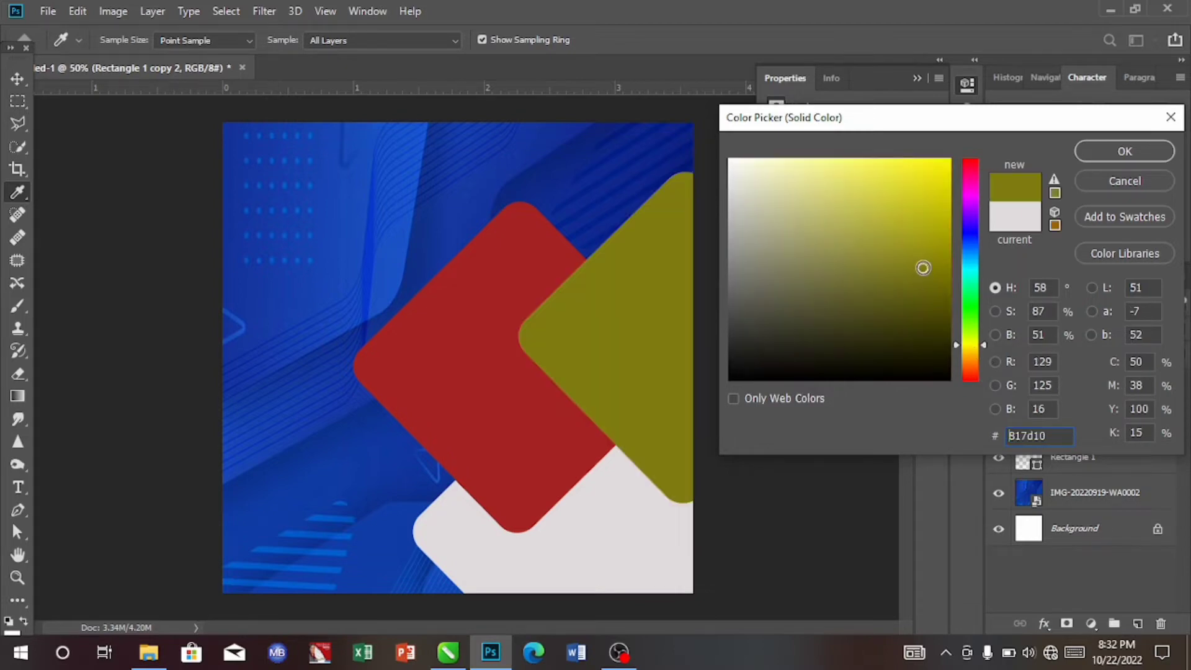
{"action": "left_click", "coordinate": [1125, 151]}
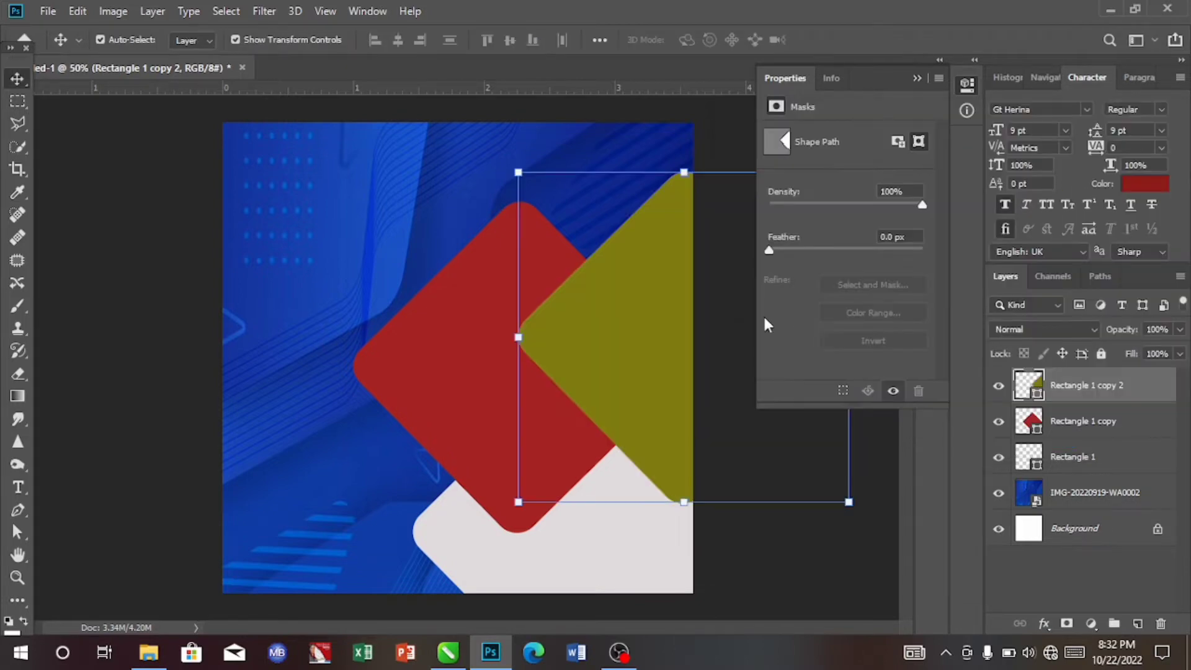
- Move the olive diamond up toward the upper-right corner and nudge it down slightly
{"action": "left_click_drag", "start_coordinate": [662, 343], "coordinate": [670, 287]}
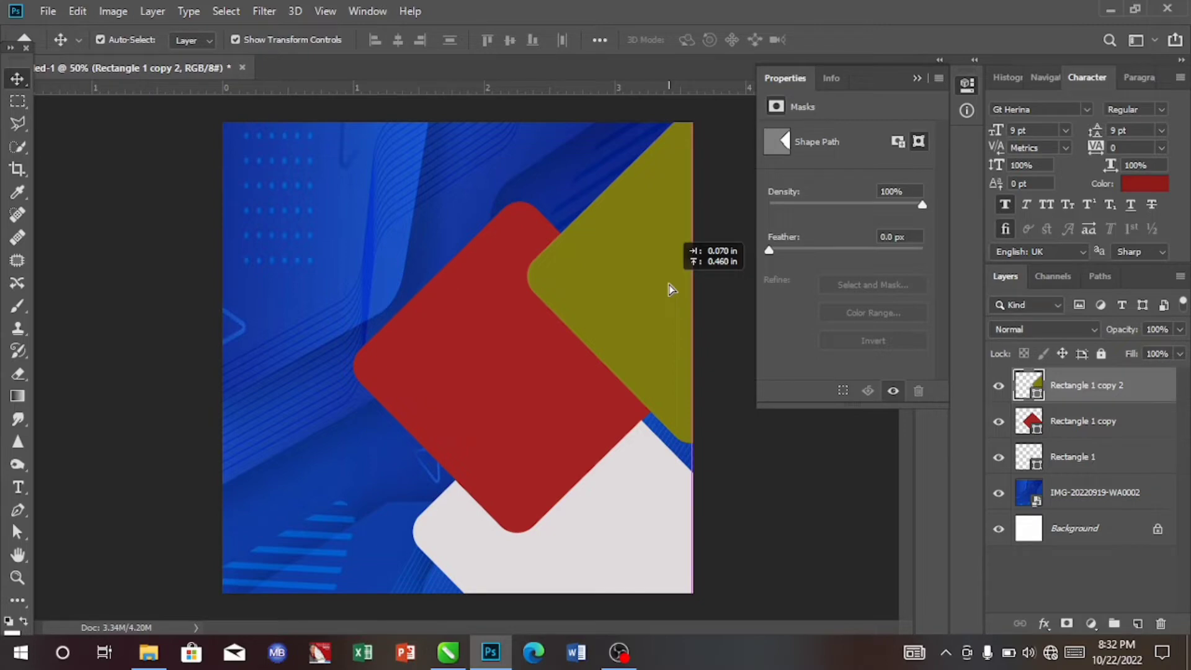
{"action": "left_click_drag", "start_coordinate": [669, 288], "coordinate": [670, 289]}
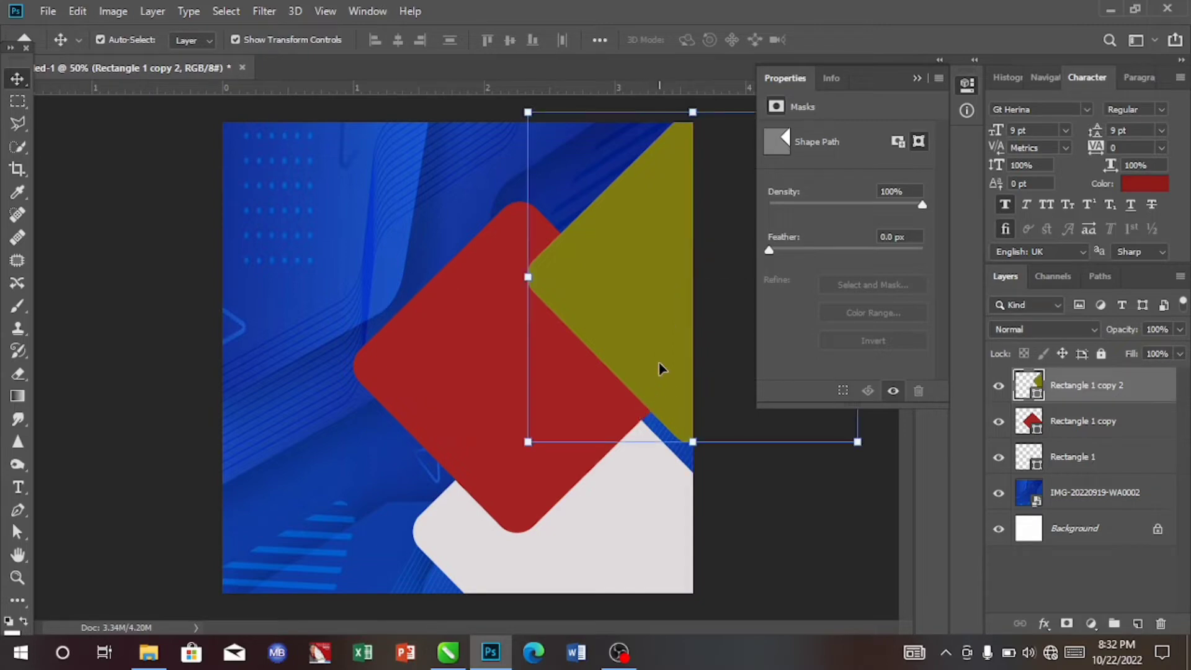
{"action": "key", "text": "Down"}
{"action": "key", "text": "Down"}
{"action": "key", "text": "Down"}
{"action": "key", "text": "Down"}
{"action": "key", "text": "Down"}
{"action": "key", "text": "Down"}
{"action": "key", "text": "Down"}
{"action": "key", "text": "Down"}
{"action": "key", "text": "Down"}
{"action": "key", "text": "Down"}
{"action": "key", "text": "Down"}
{"action": "key", "text": "Down"}
{"action": "key", "text": "Down"}
{"action": "key", "text": "Down"}
{"action": "key", "text": "Down"}
{"action": "key", "text": "Down"}
{"action": "key", "text": "Down"}
{"action": "key", "text": "Down"}
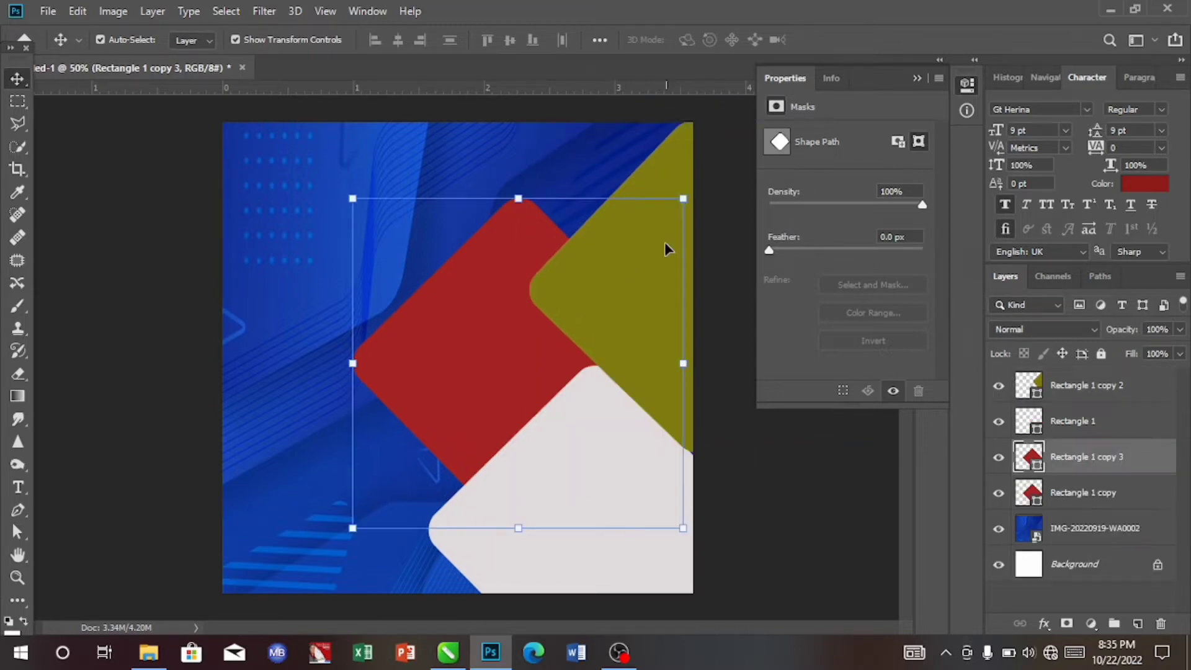
- Duplicate the olive diamond layer and the grey lower-right diamond layer
{"action": "left_click", "coordinate": [681, 165]}
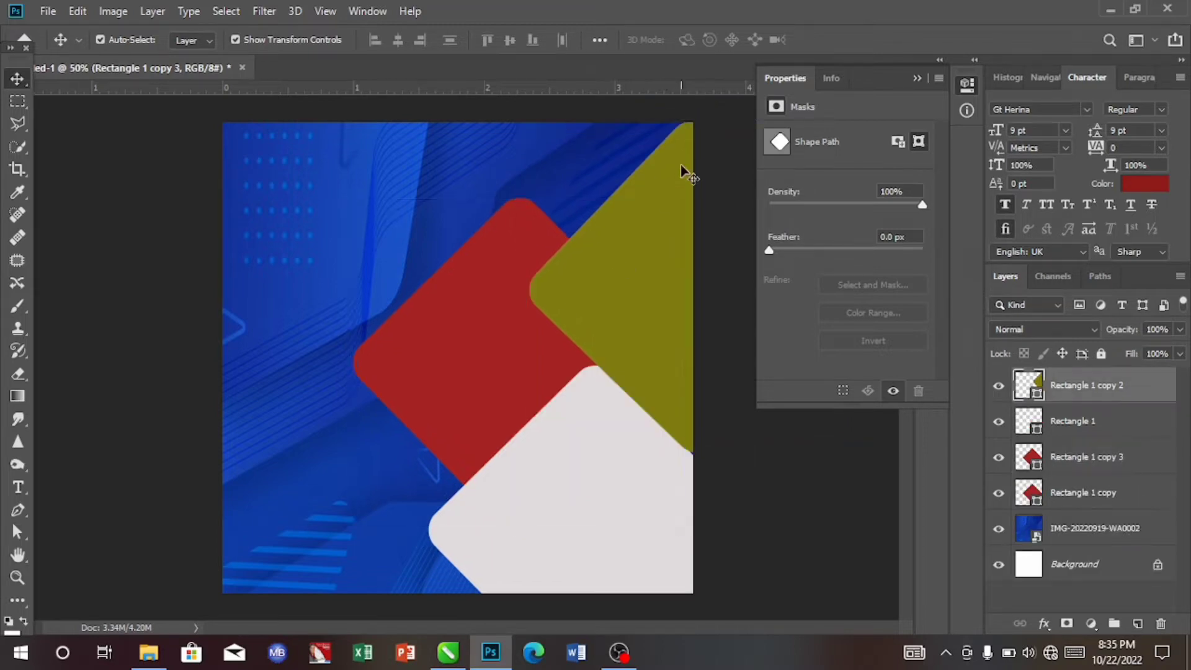
{"action": "key", "text": "ctrl"}
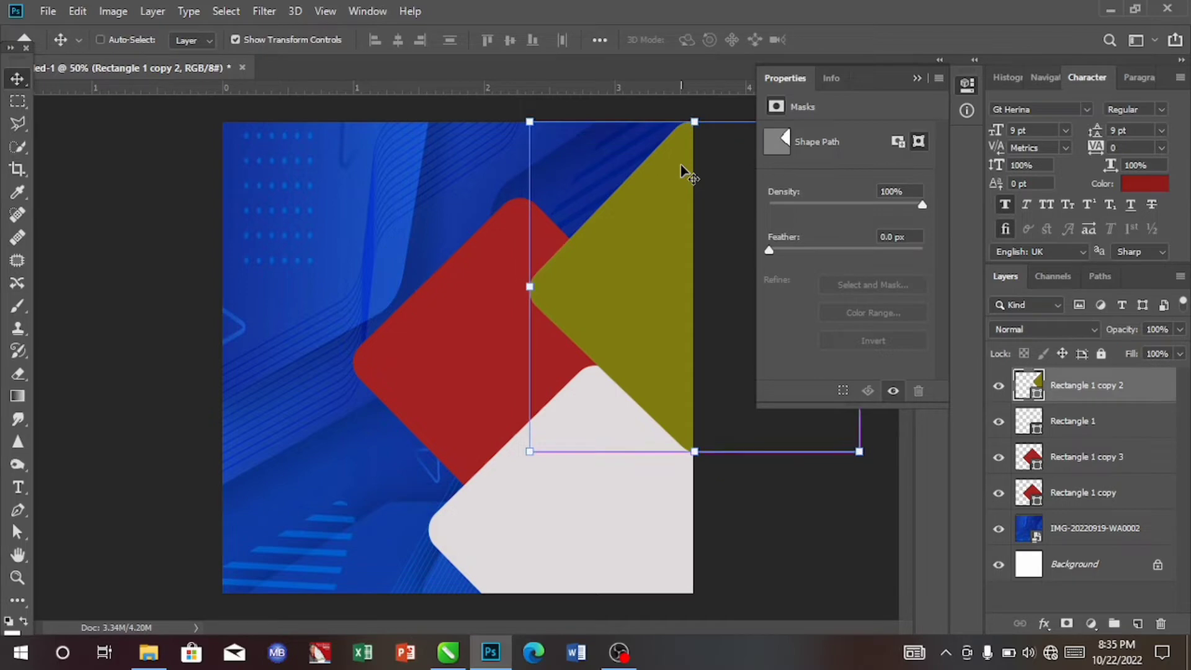
{"action": "key", "text": "ctrl+j"}
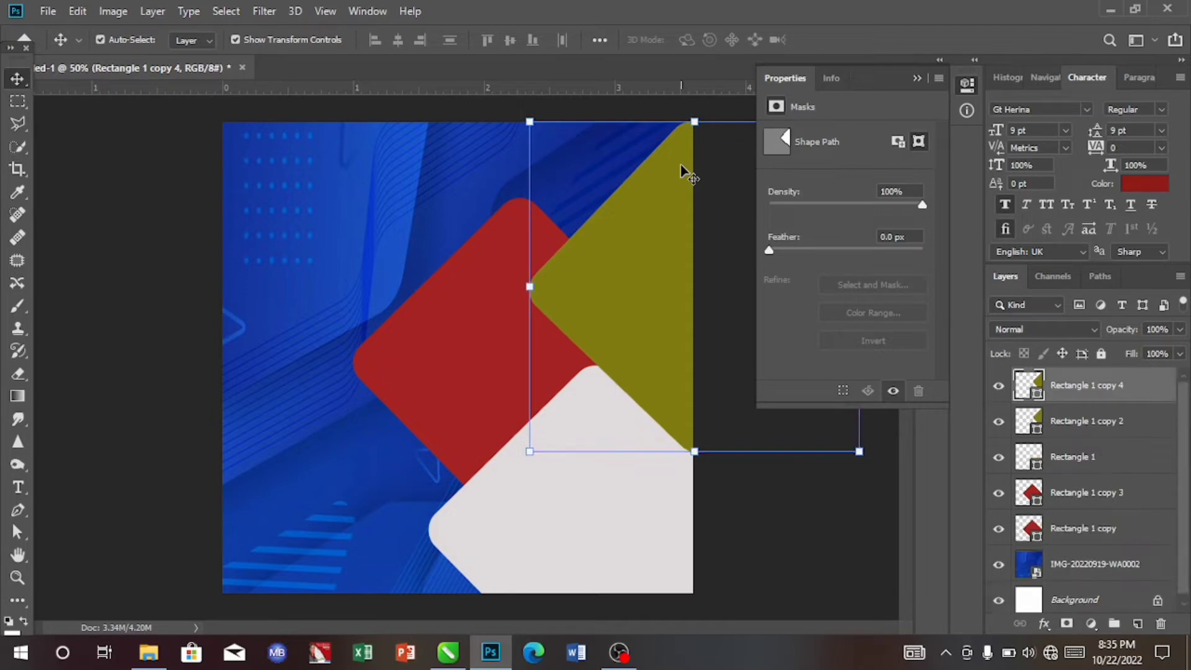
{"action": "left_click", "coordinate": [558, 487]}
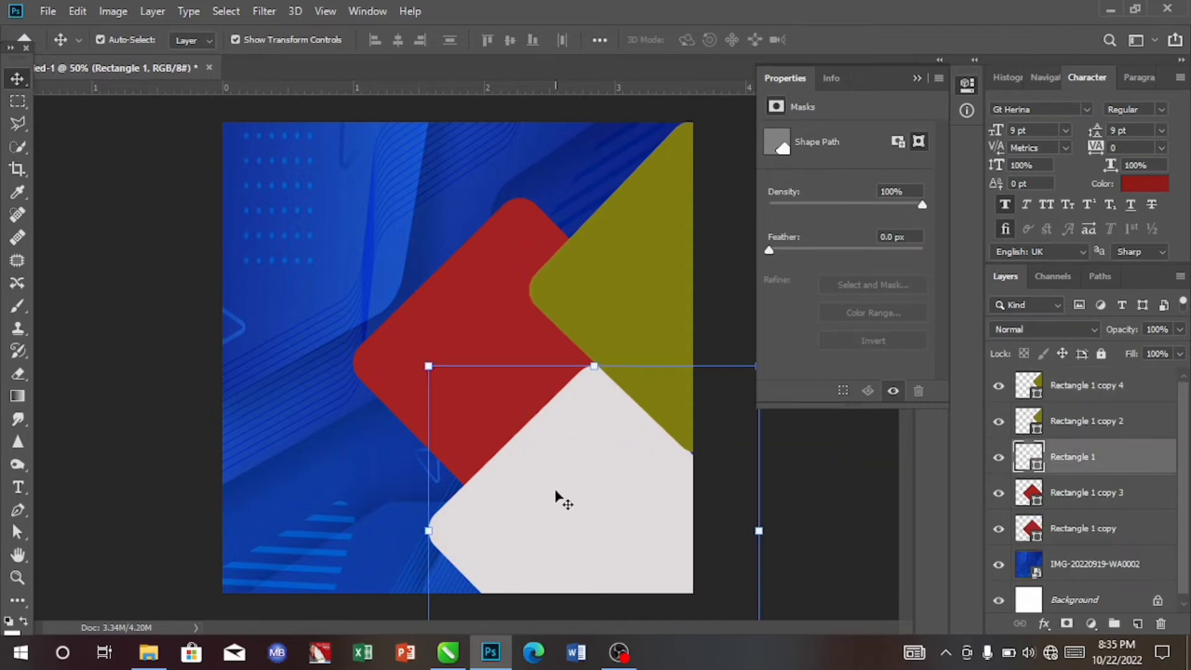
{"action": "key", "text": "ctrl"}
{"action": "key", "text": "ctrl+j"}
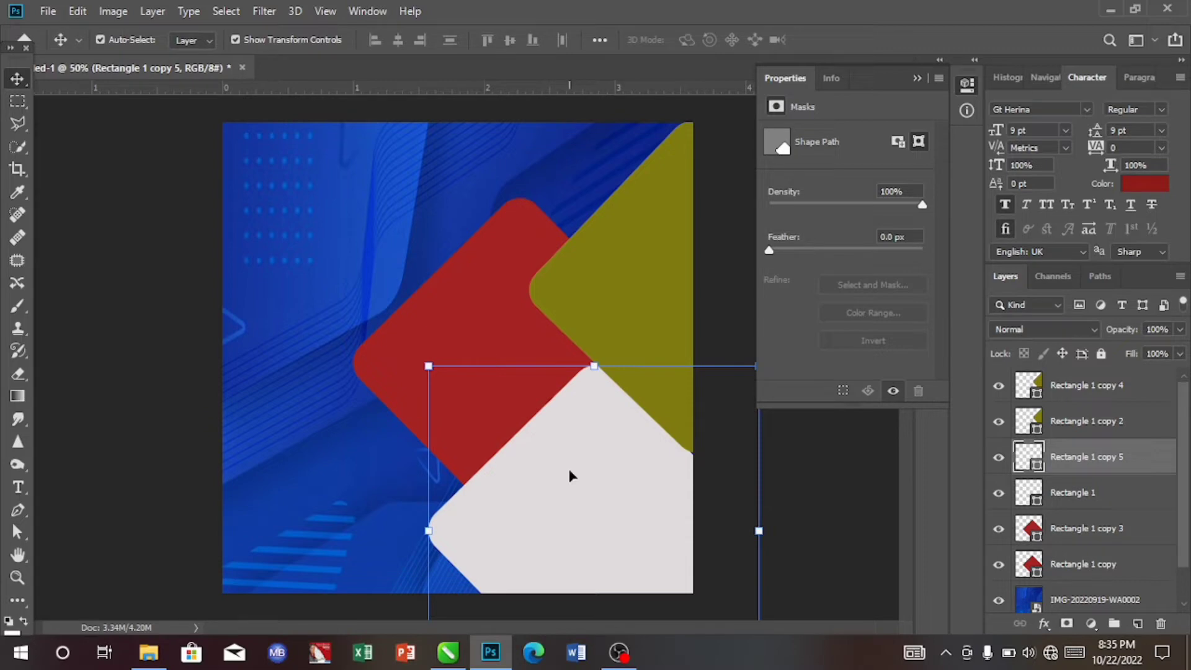
- Recolour the new olive diamond copy to light grey #dfdbdb by sampling the grey diamond
{"action": "left_click", "coordinate": [620, 316]}
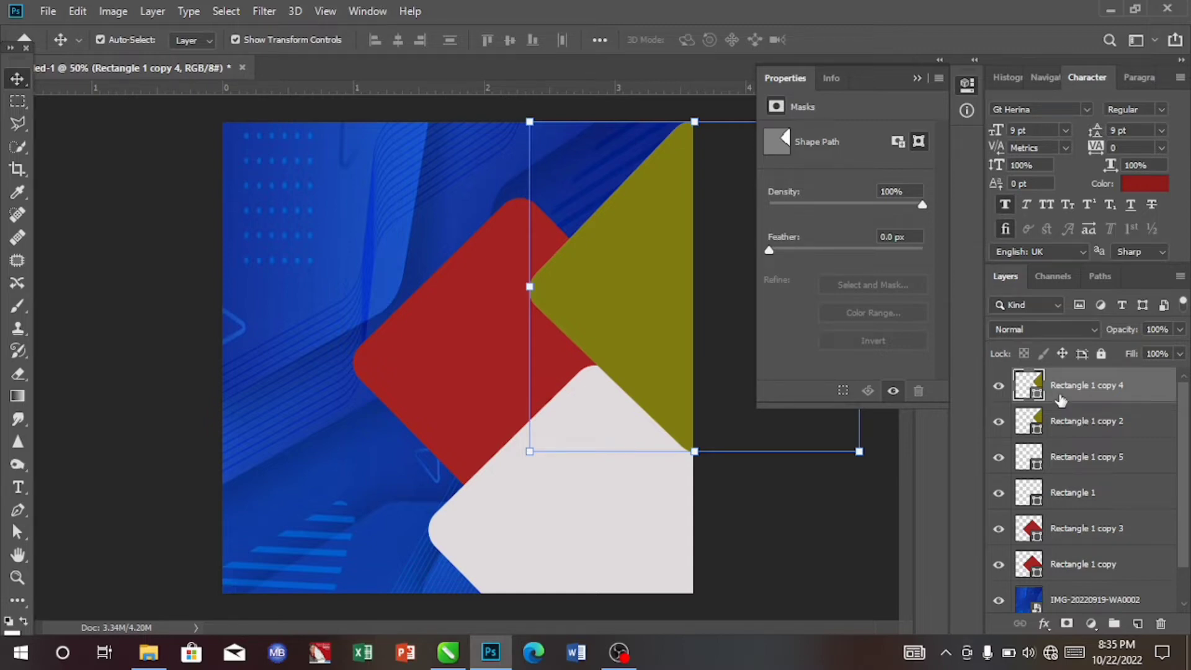
{"action": "double_click", "coordinate": [1030, 388]}
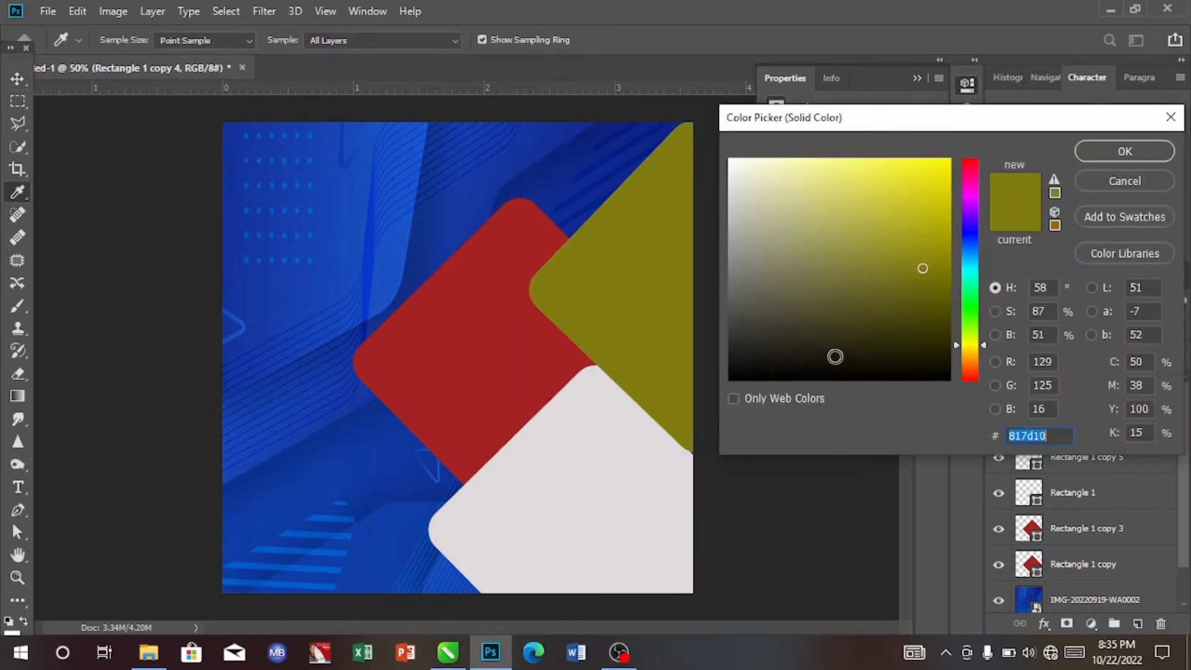
{"action": "left_click", "coordinate": [634, 447]}
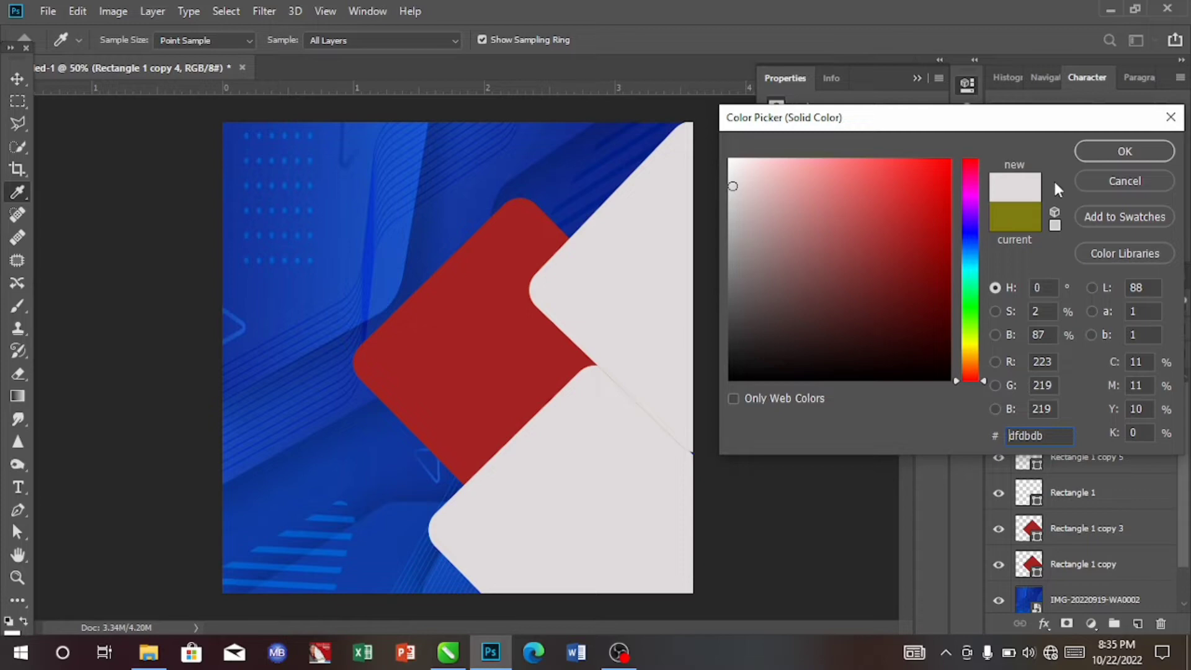
{"action": "left_click", "coordinate": [1124, 152]}
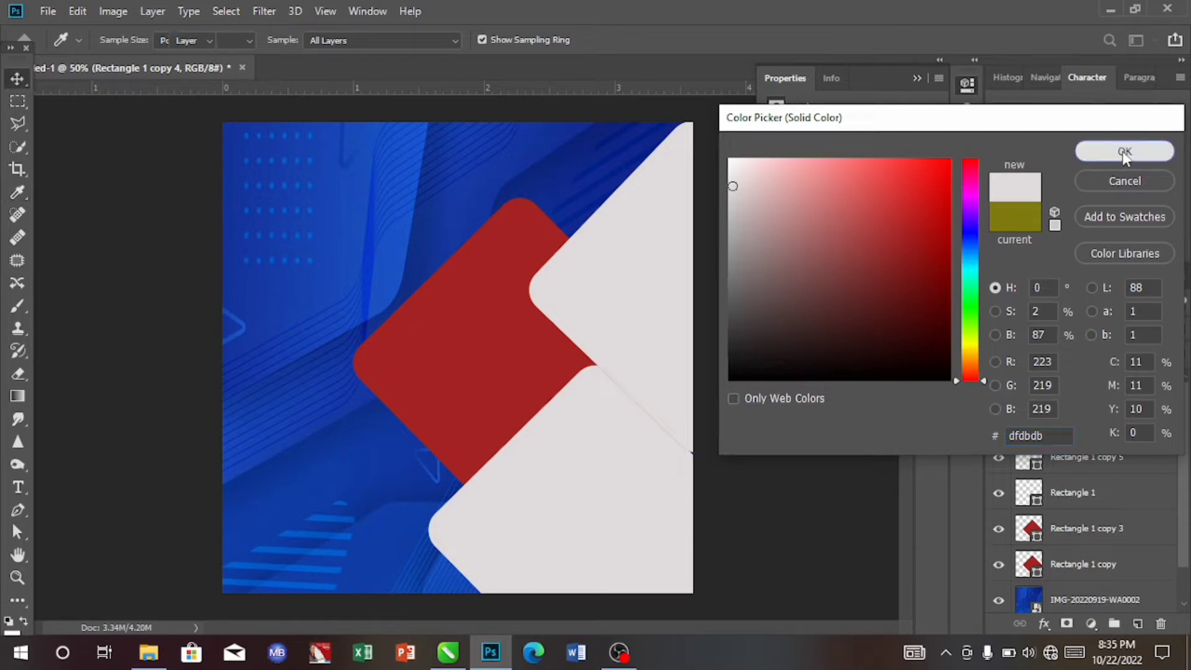
- Recolour the left red diamond copy to grey #c4bdbd
{"action": "left_click", "coordinate": [501, 332]}
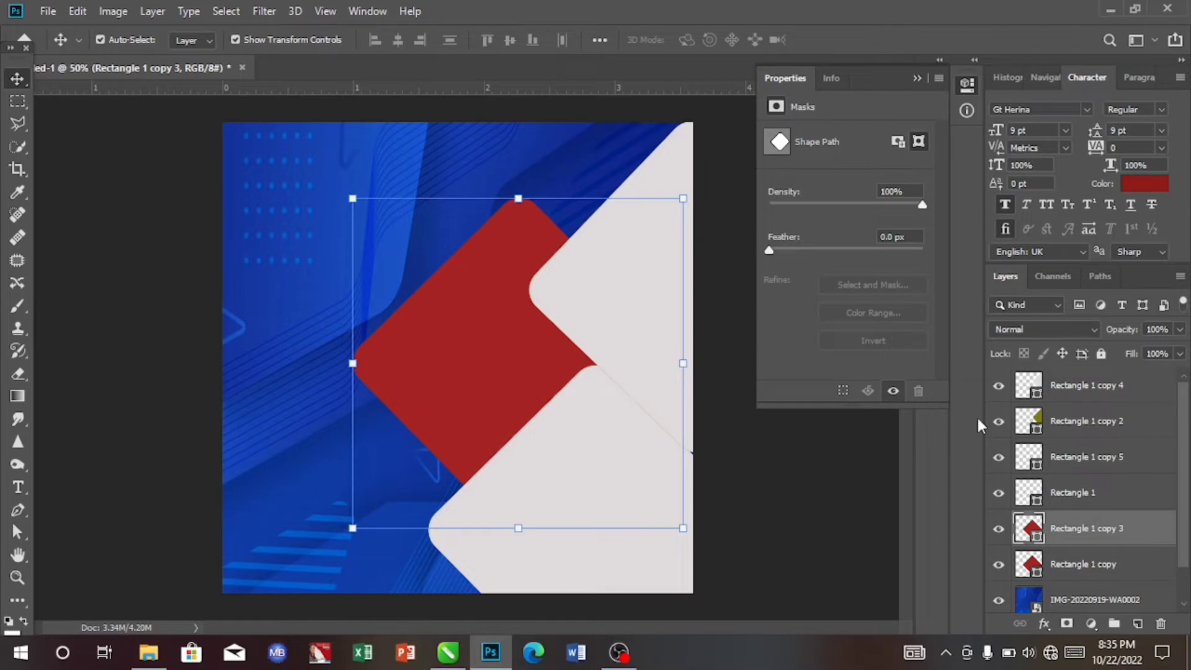
{"action": "double_click", "coordinate": [1027, 527]}
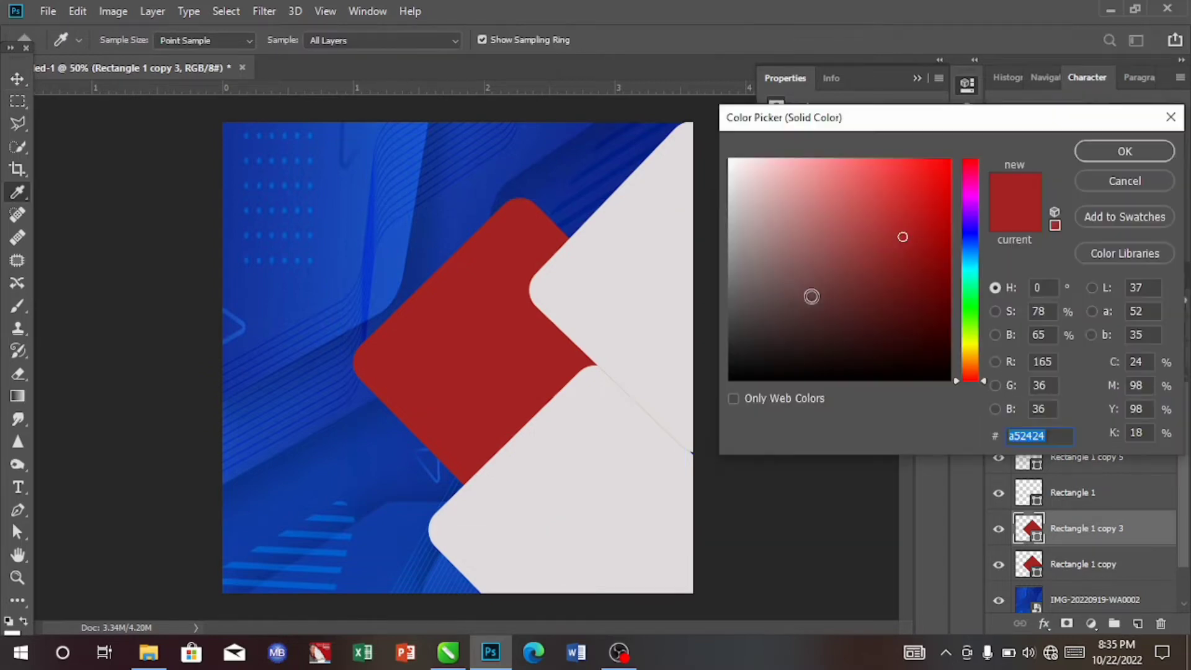
{"action": "left_click", "coordinate": [647, 276]}
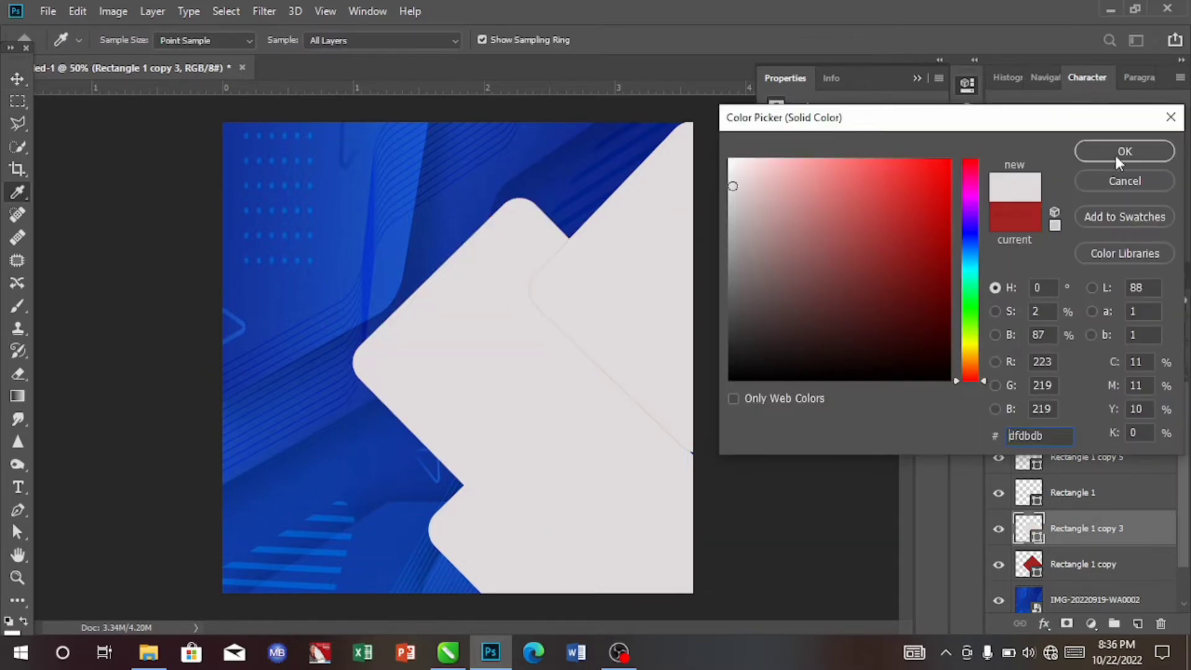
{"action": "left_click", "coordinate": [1115, 155]}
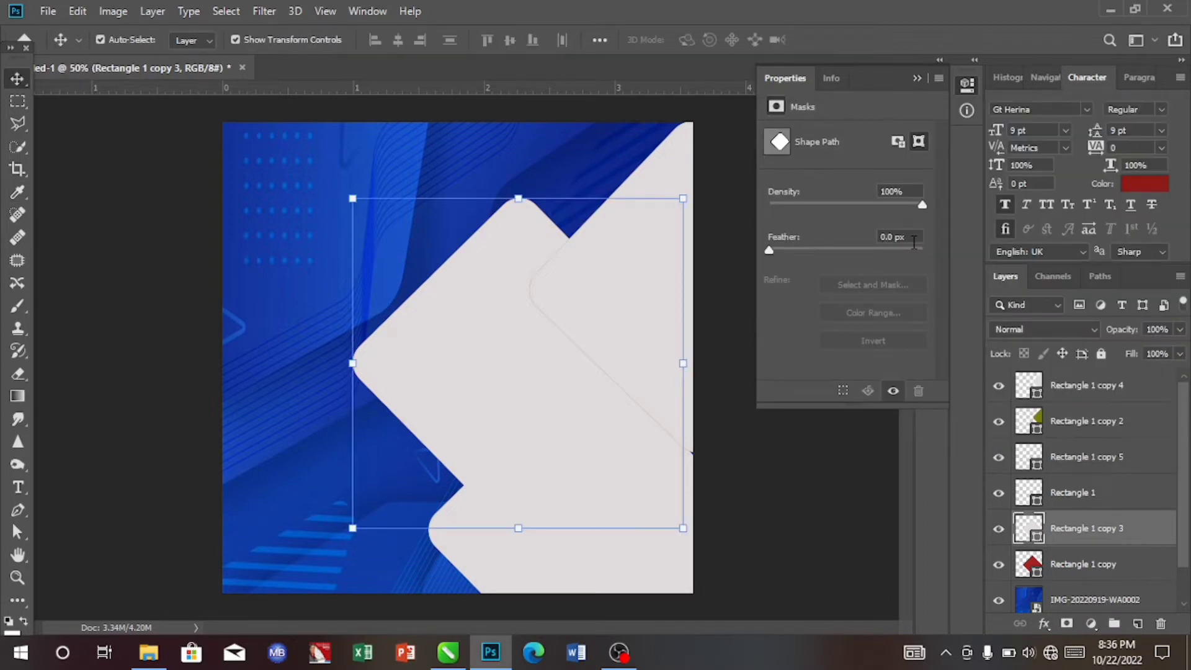
{"action": "double_click", "coordinate": [1028, 529]}
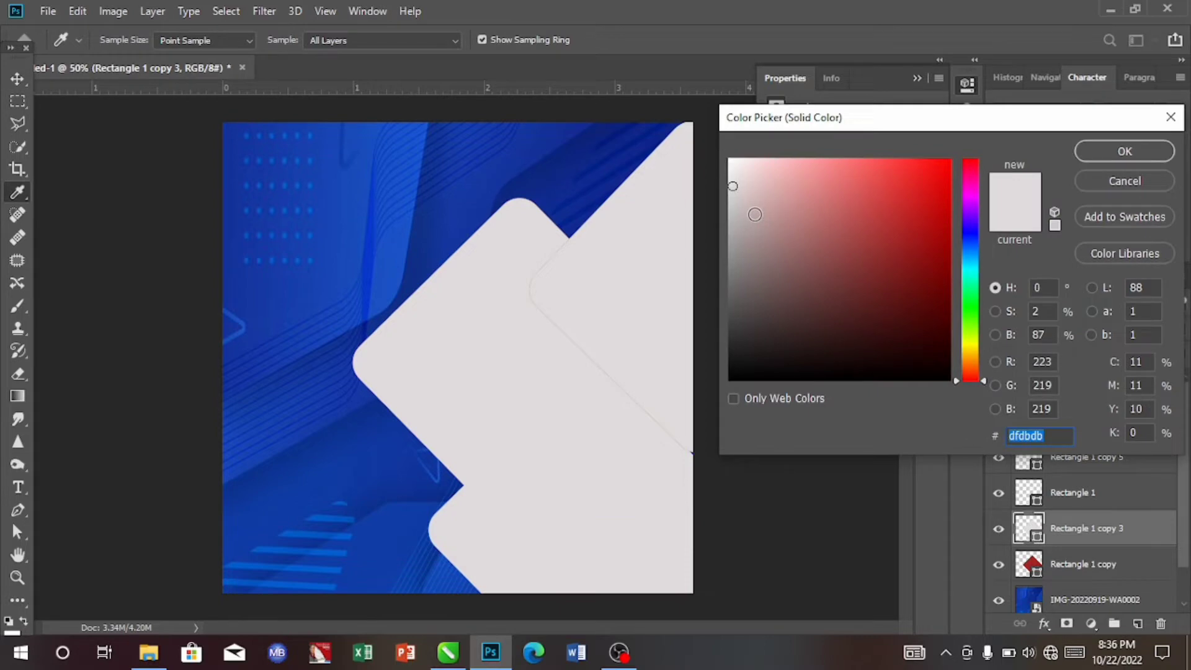
{"action": "left_click", "coordinate": [736, 210]}
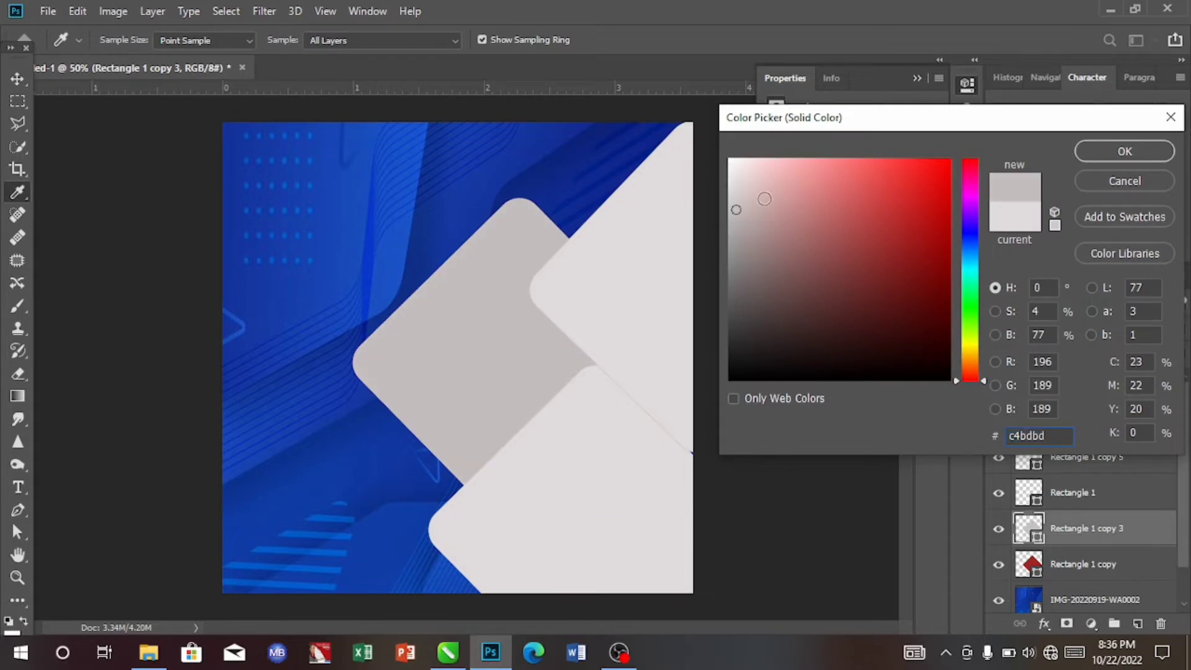
{"action": "left_click", "coordinate": [1100, 156]}
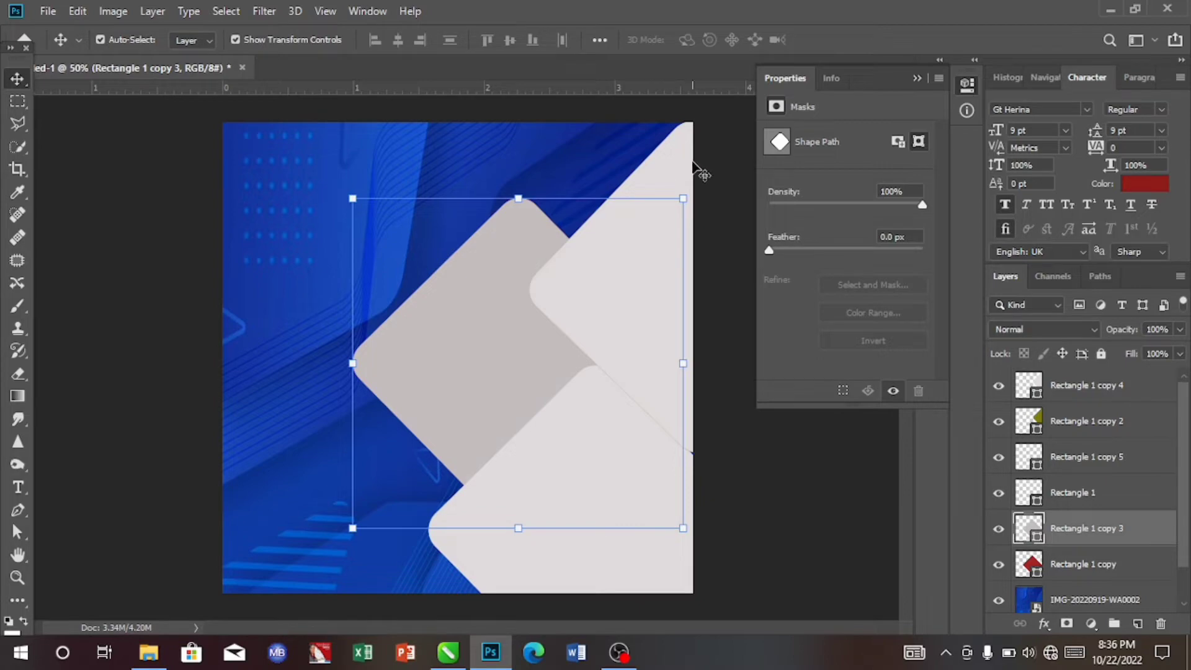
- Recolour the upper-right diamond copy to #c4bdbd by sampling the left grey diamond
{"action": "left_click", "coordinate": [1020, 379]}
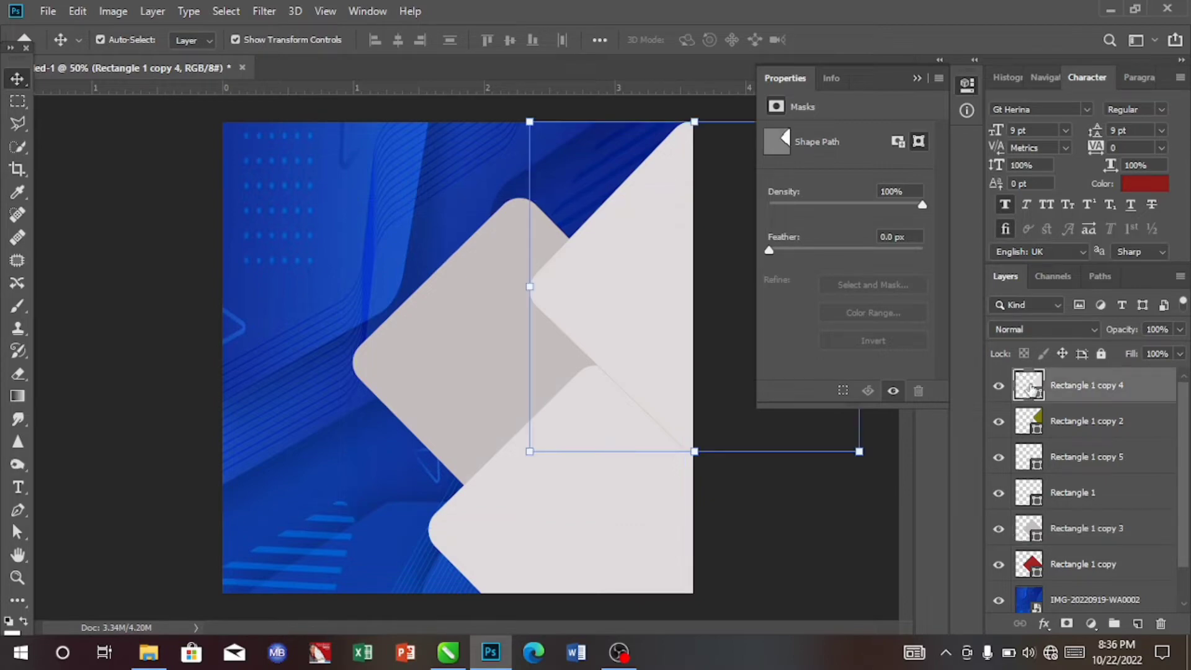
{"action": "double_click", "coordinate": [1030, 389]}
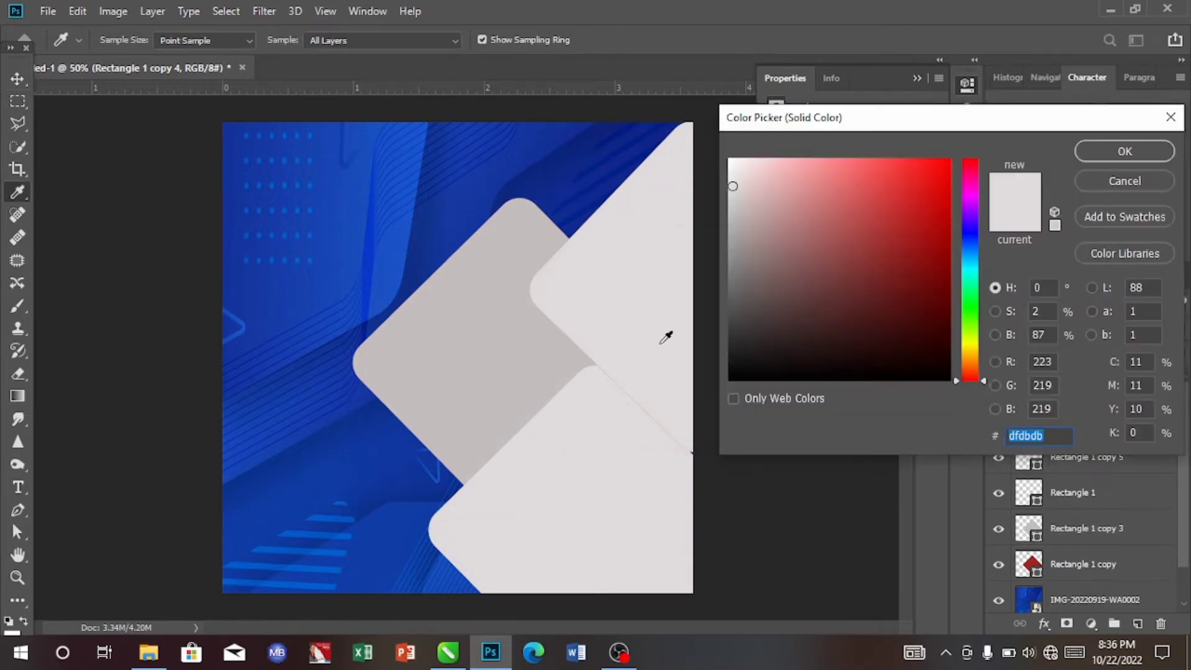
{"action": "left_click", "coordinate": [526, 313]}
{"action": "key", "text": "Return"}
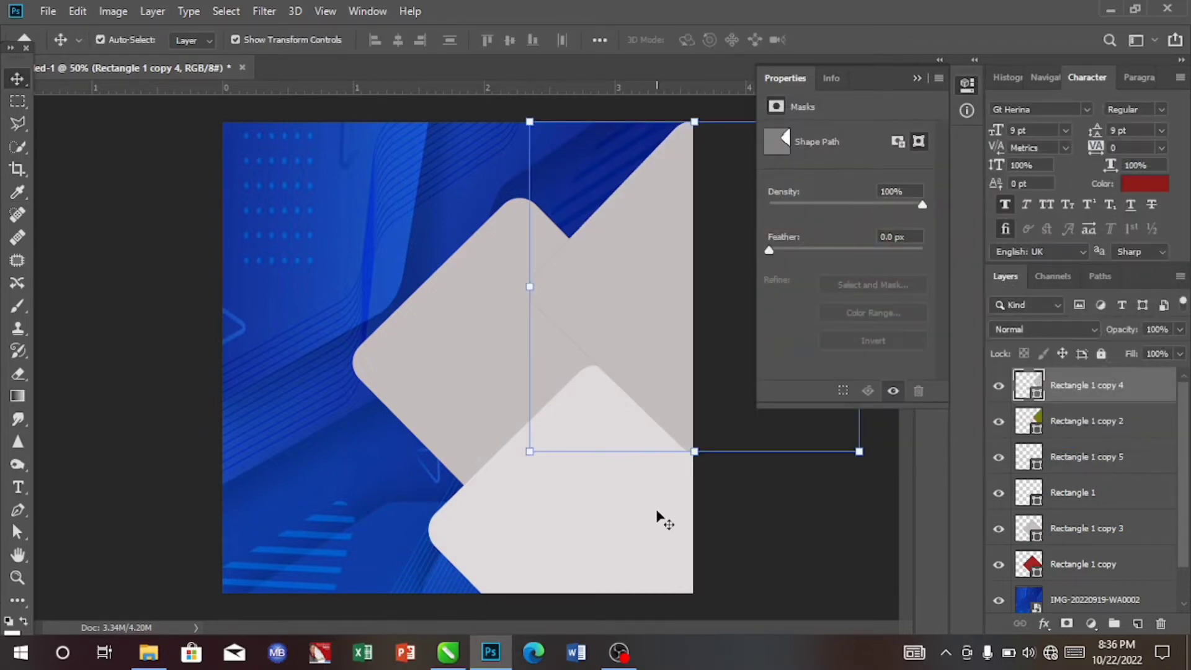
- Recolour the lower-right diamond copy to #c4bdbd by sampling the left grey diamond
{"action": "left_click", "coordinate": [1028, 459]}
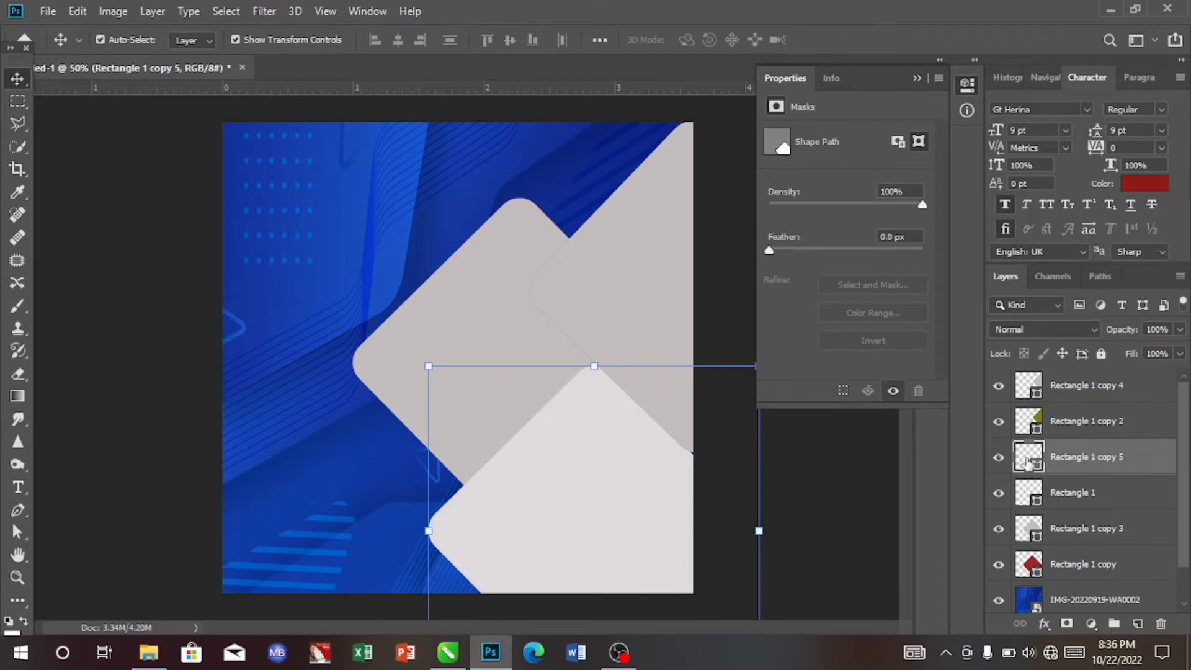
{"action": "double_click", "coordinate": [1027, 462]}
{"action": "left_click", "coordinate": [447, 317]}
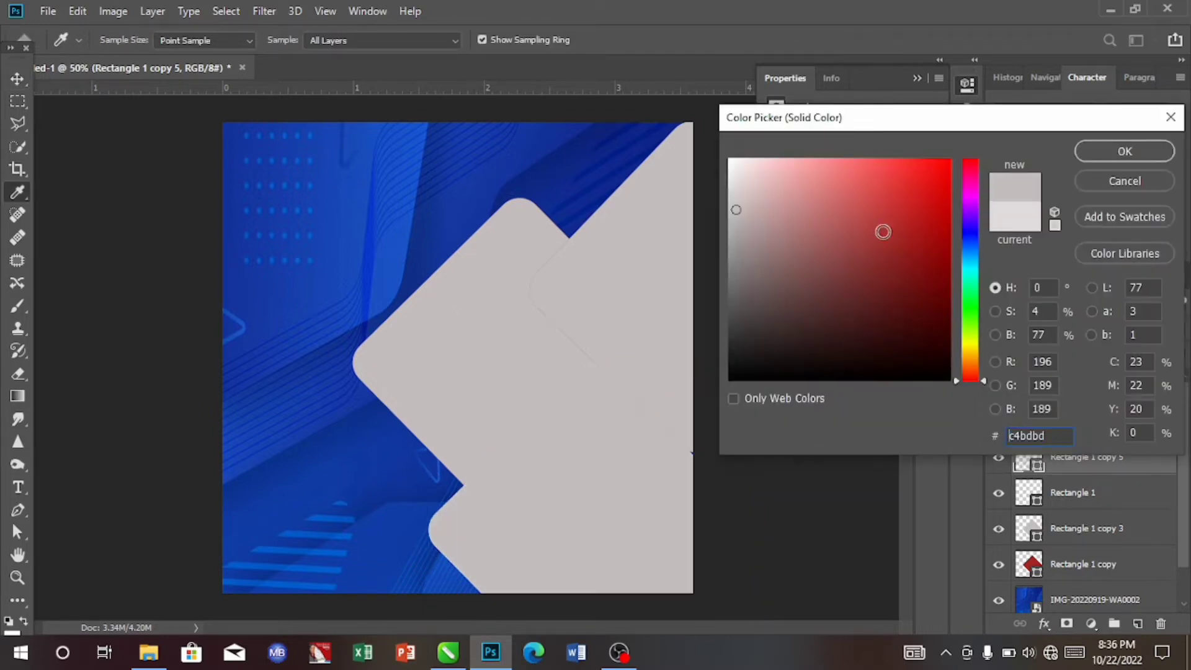
{"action": "left_click", "coordinate": [1117, 151]}
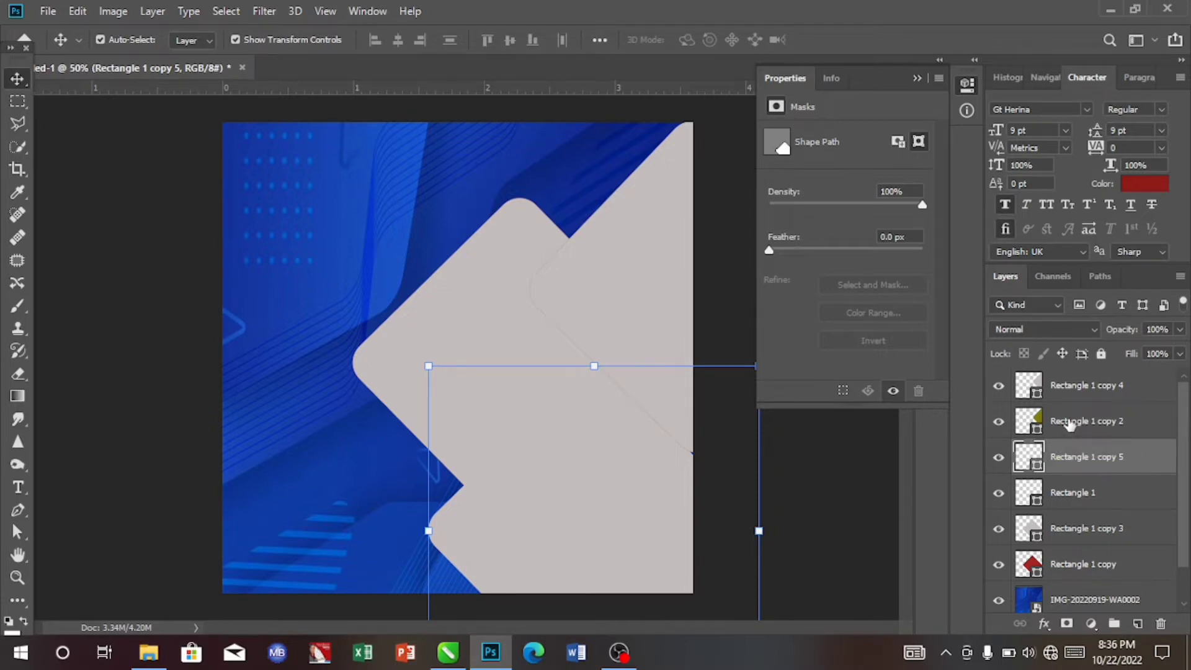
- Recolour the olive diamond layer to #c4bdbd by sampling the grey shape
{"action": "left_click", "coordinate": [1066, 422]}
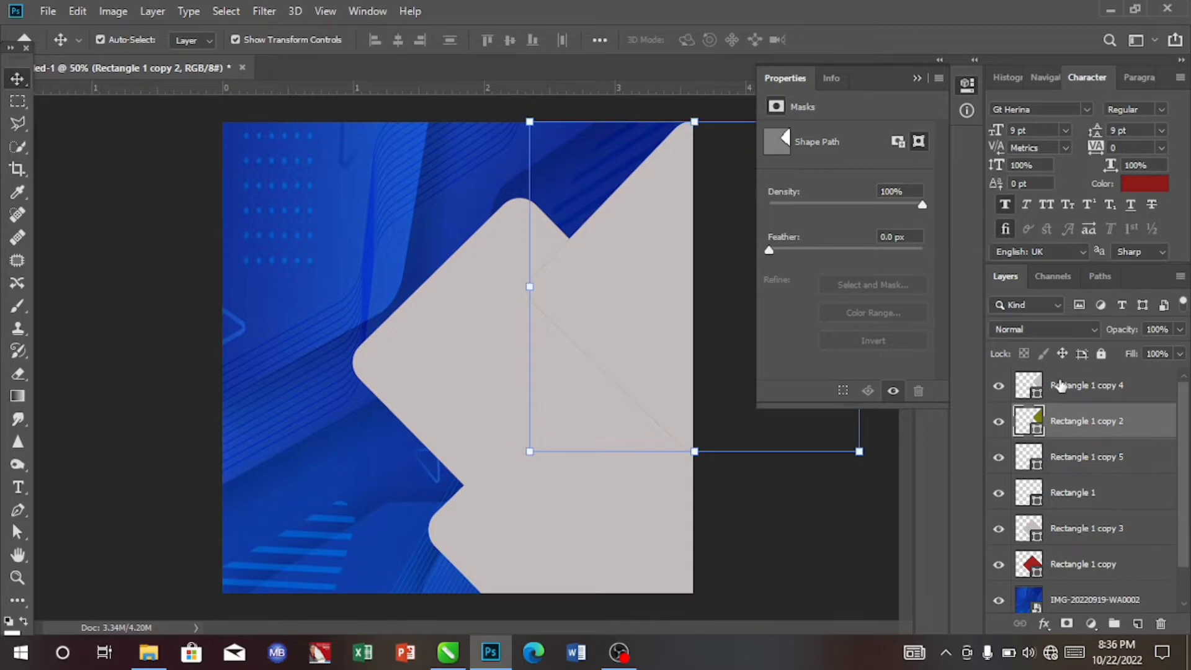
{"action": "left_click", "coordinate": [1060, 385]}
{"action": "left_click", "coordinate": [1066, 426]}
{"action": "double_click", "coordinate": [1028, 419]}
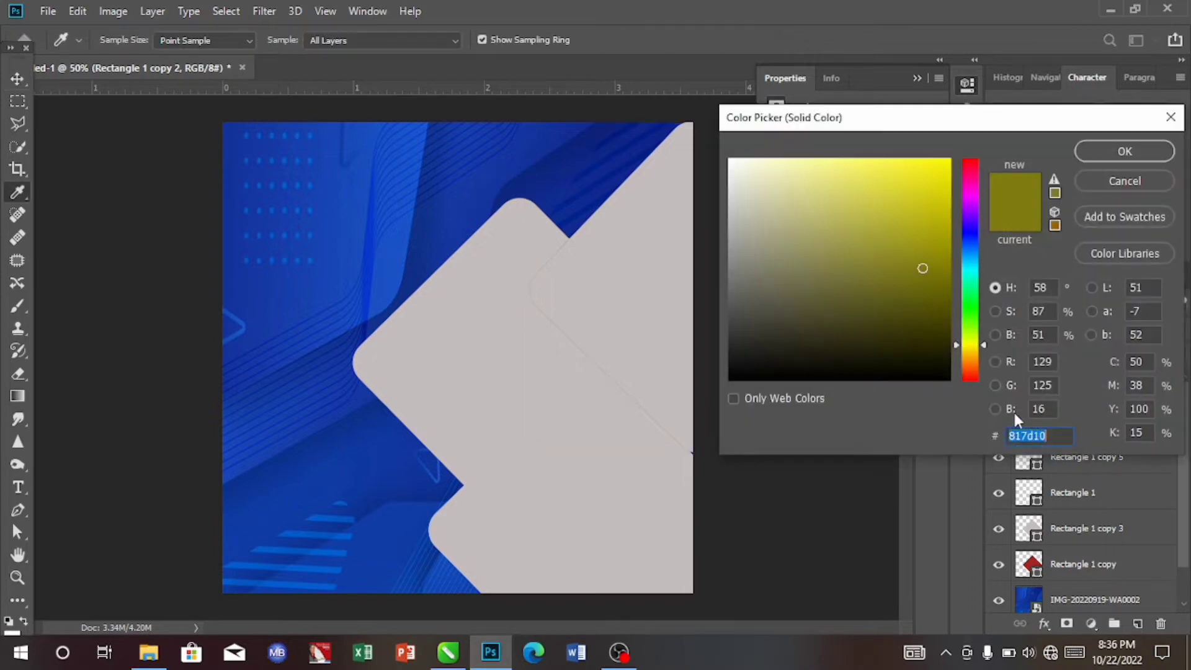
{"action": "left_click", "coordinate": [689, 192]}
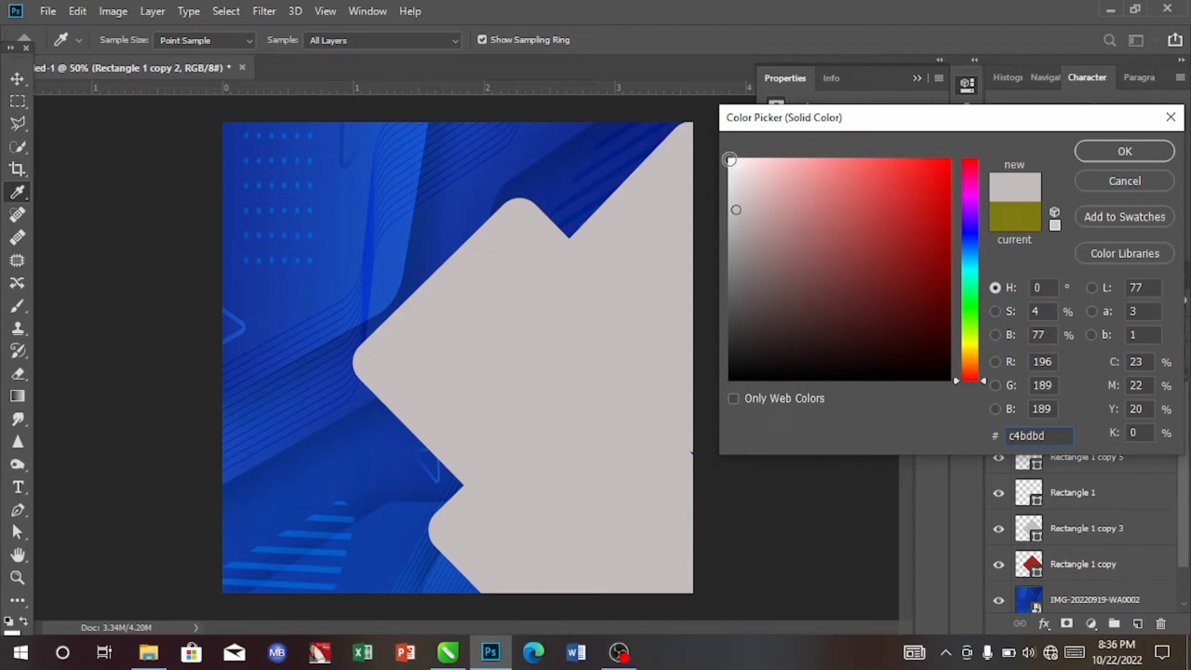
{"action": "left_click", "coordinate": [1123, 150]}
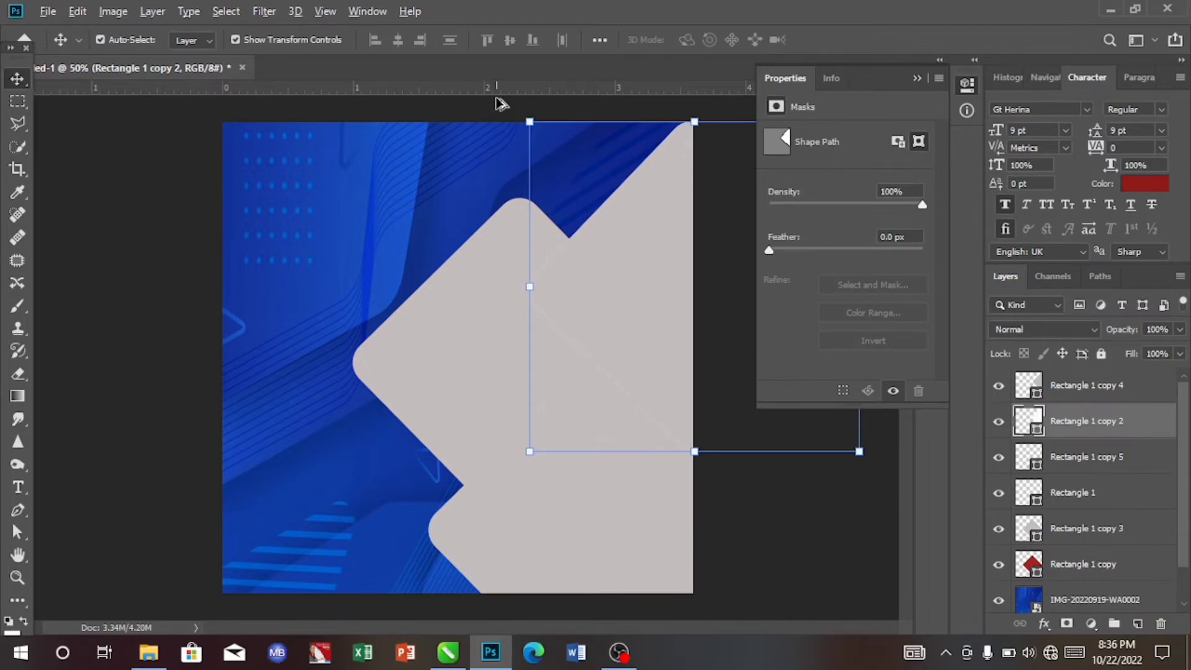
- Scale the upper-right diamond copy up to about 104.5%
{"action": "left_click", "coordinate": [529, 121]}
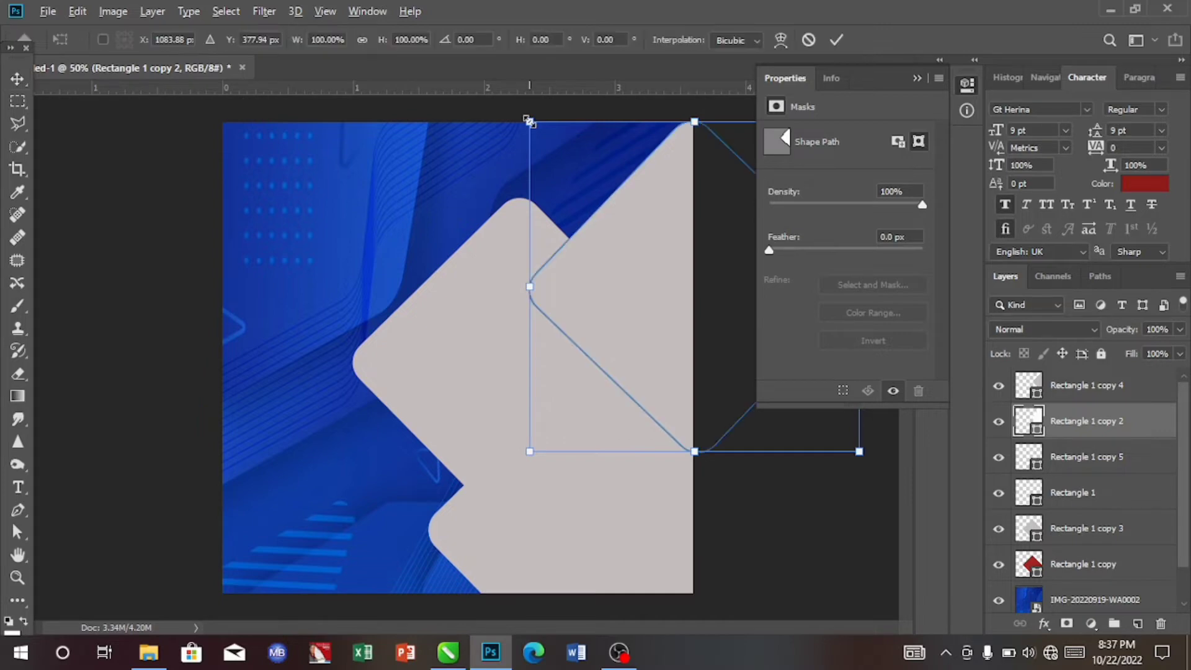
{"action": "left_click_drag", "start_coordinate": [529, 121], "coordinate": [521, 112]}
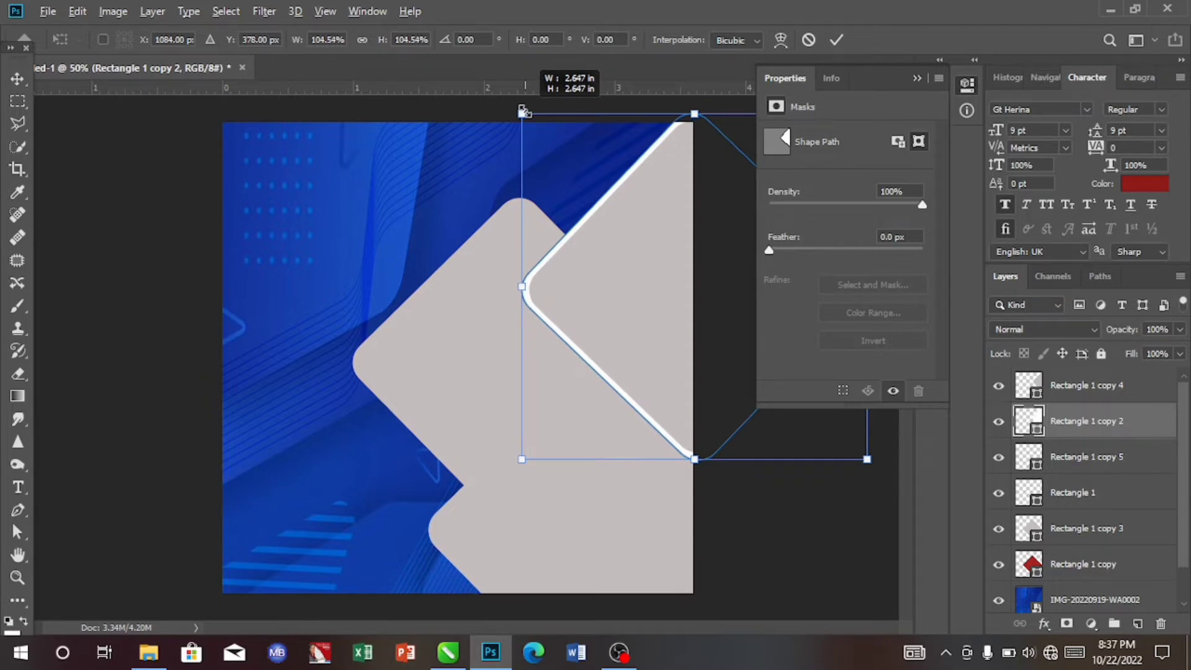
{"action": "left_click_drag", "start_coordinate": [523, 111], "coordinate": [523, 111]}
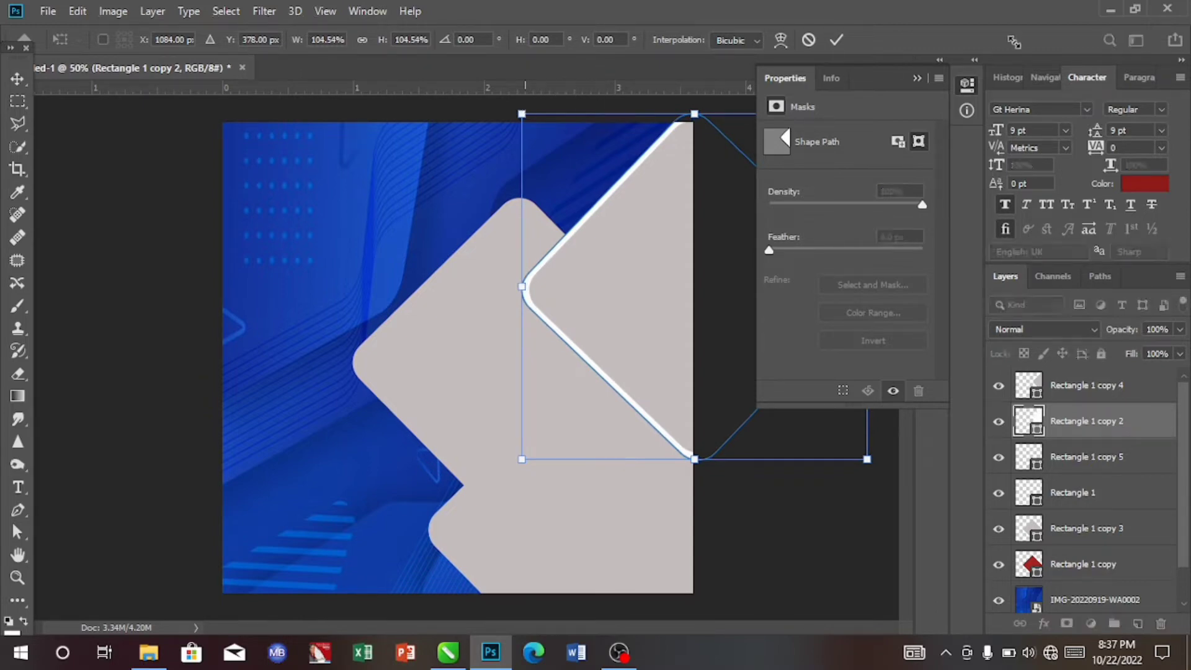
{"action": "left_click", "coordinate": [836, 39]}
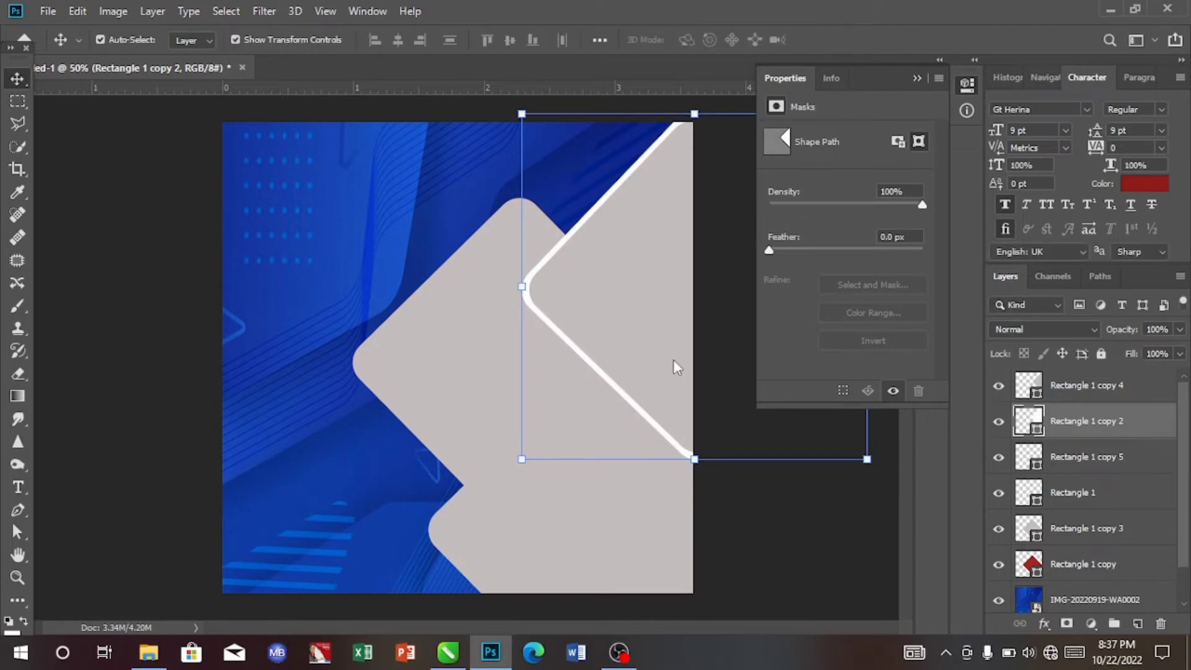
- Recolour the Rectangle 1 copy layer to near-white #fcf7f7
{"action": "left_click", "coordinate": [466, 403]}
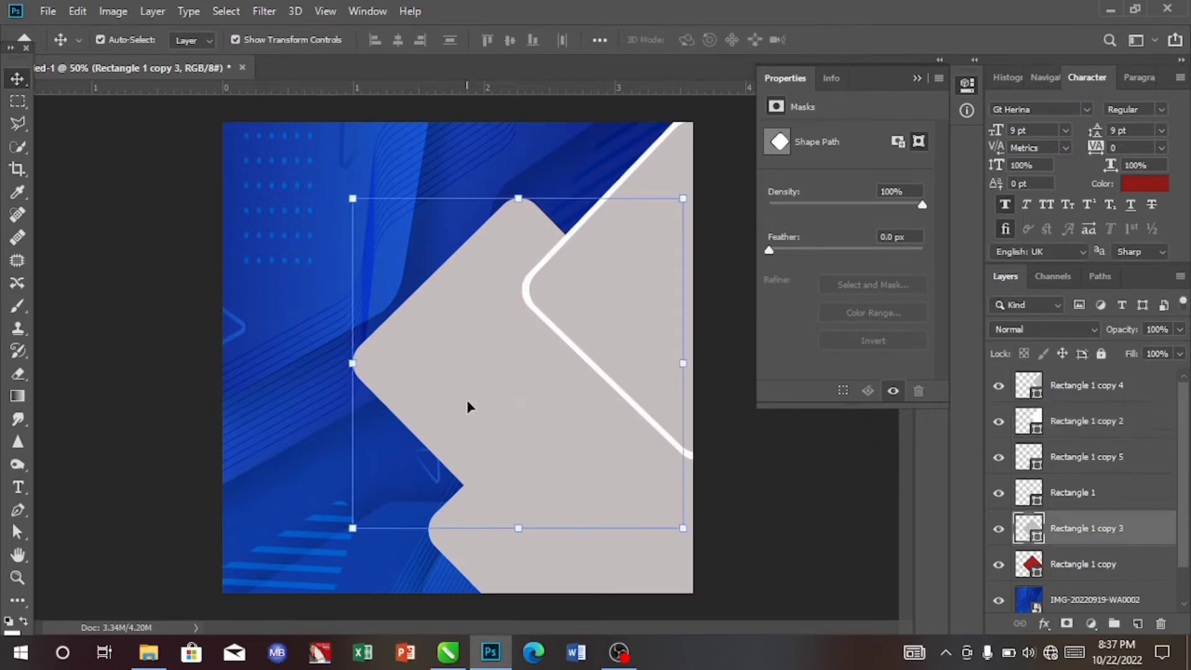
{"action": "left_click", "coordinate": [1058, 566]}
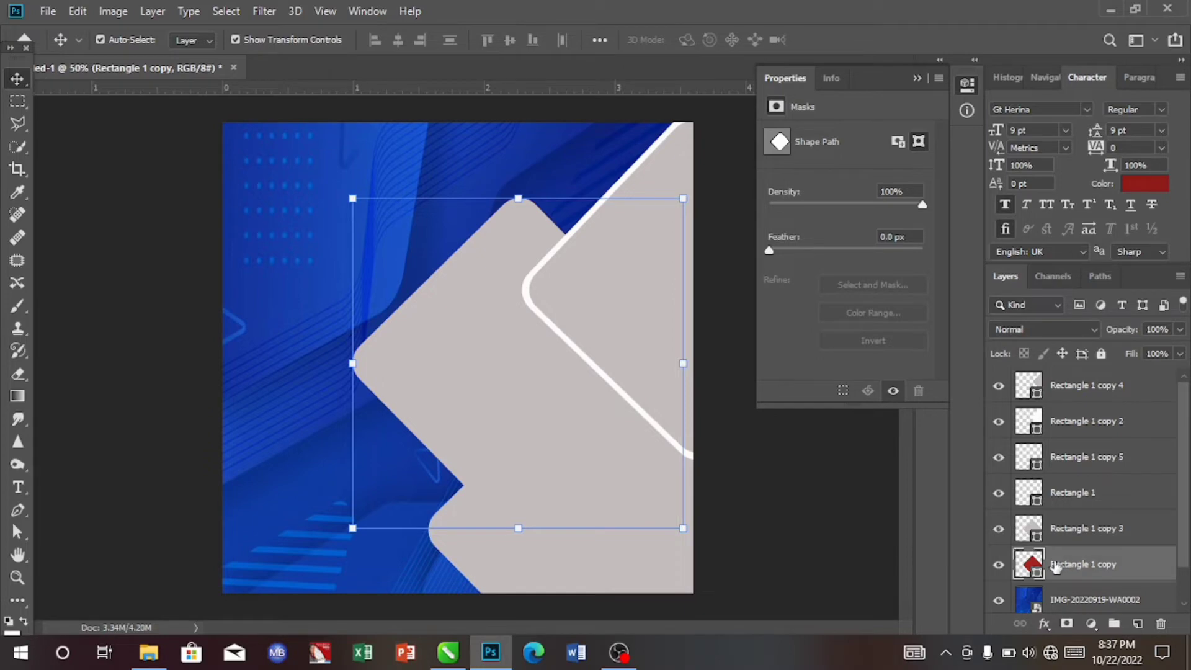
{"action": "double_click", "coordinate": [1023, 566]}
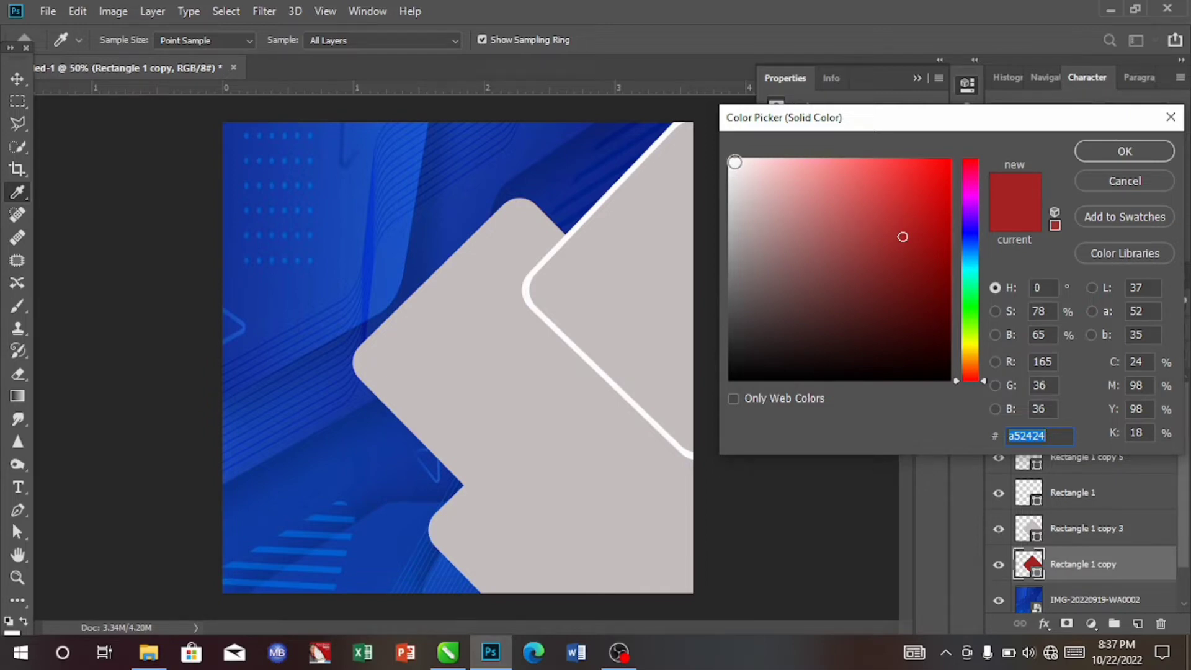
{"action": "left_click", "coordinate": [734, 163]}
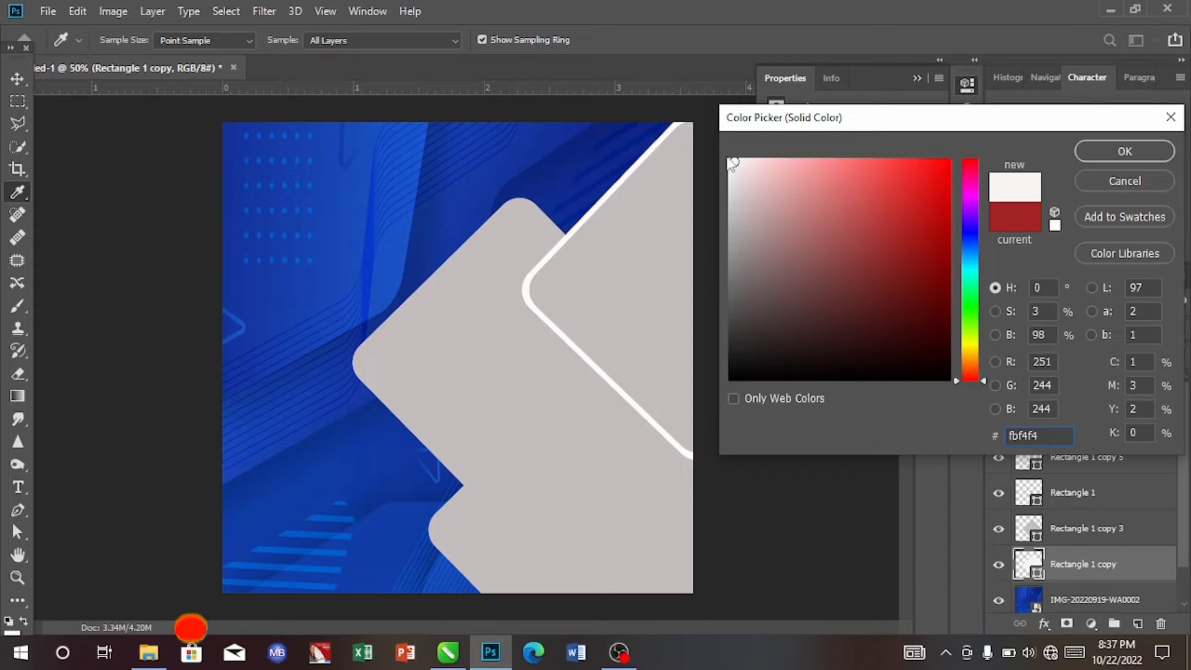
{"action": "left_click", "coordinate": [733, 161]}
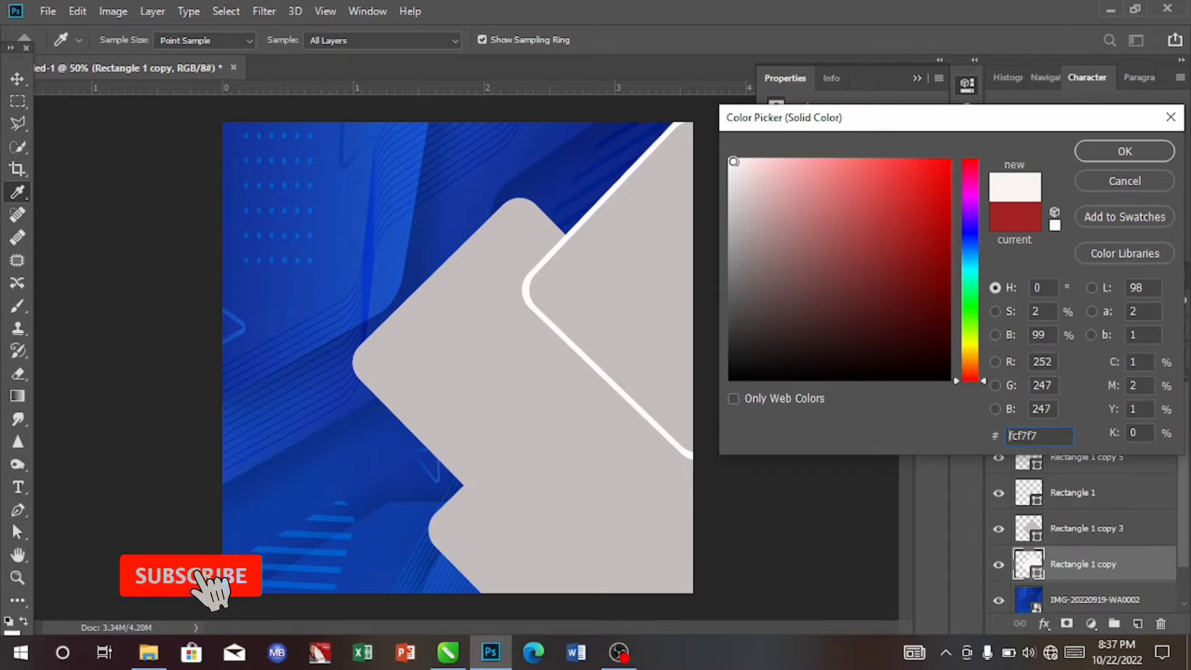
{"action": "left_click", "coordinate": [1132, 155]}
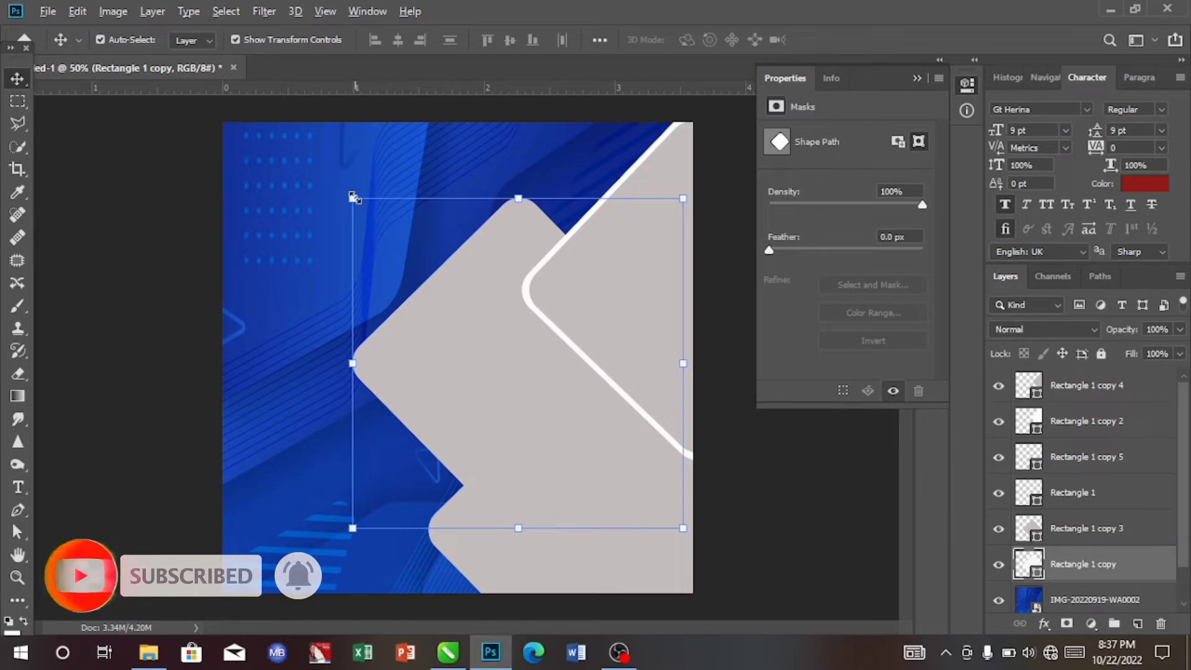
- Scale the near-white left diamond up to about 104.5% so it forms a white border
{"action": "key", "text": "ctrl+t"}
{"action": "left_click_drag", "start_coordinate": [352, 198], "coordinate": [347, 188]}
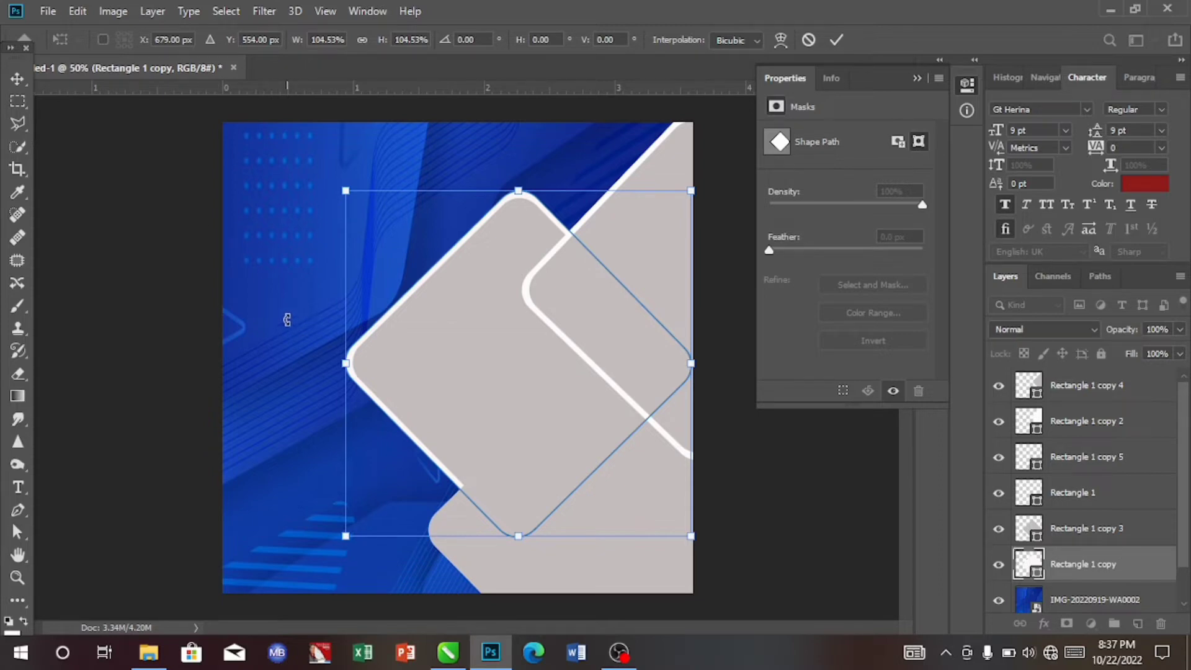
{"action": "left_click", "coordinate": [835, 41]}
- Recolour the Rectangle 1 layer behind the lower-right diamond to near-white #fbfbfb
{"action": "left_click", "coordinate": [609, 571]}
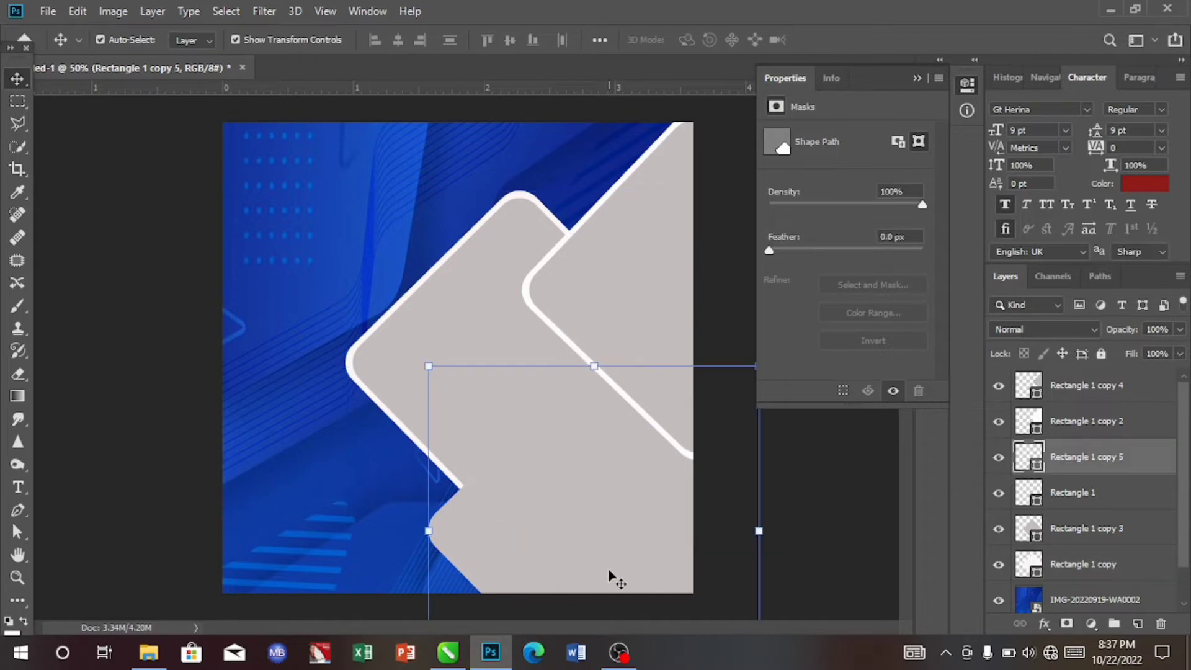
{"action": "left_click", "coordinate": [1109, 493]}
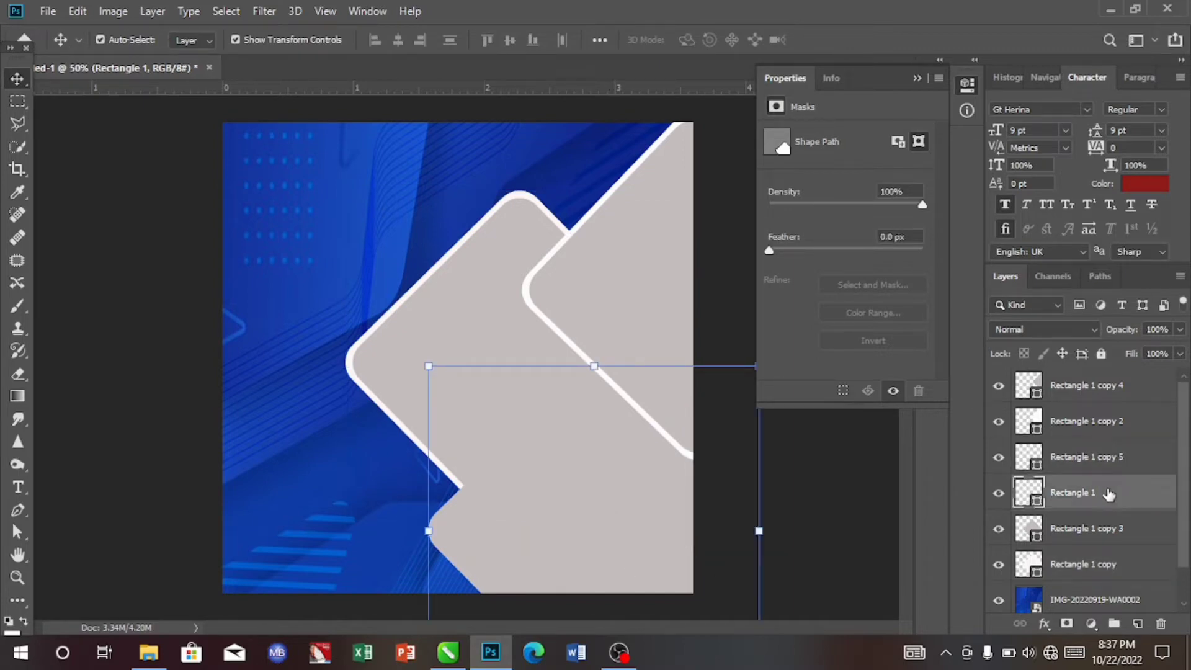
{"action": "double_click", "coordinate": [1029, 492]}
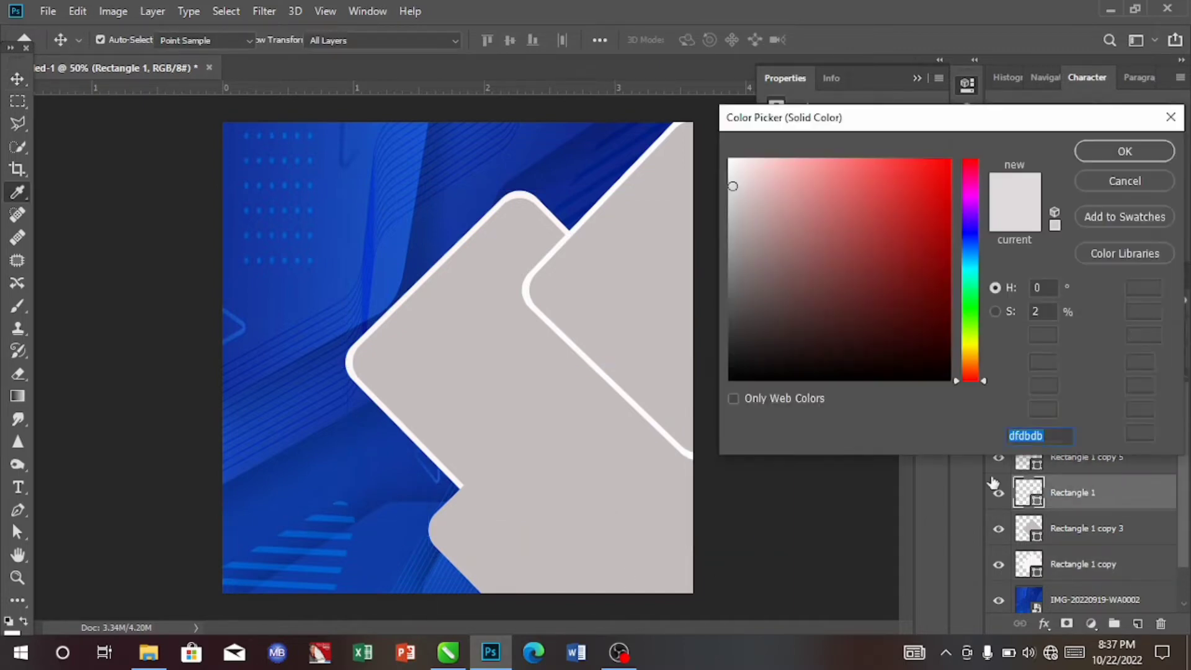
{"action": "left_click", "coordinate": [730, 161]}
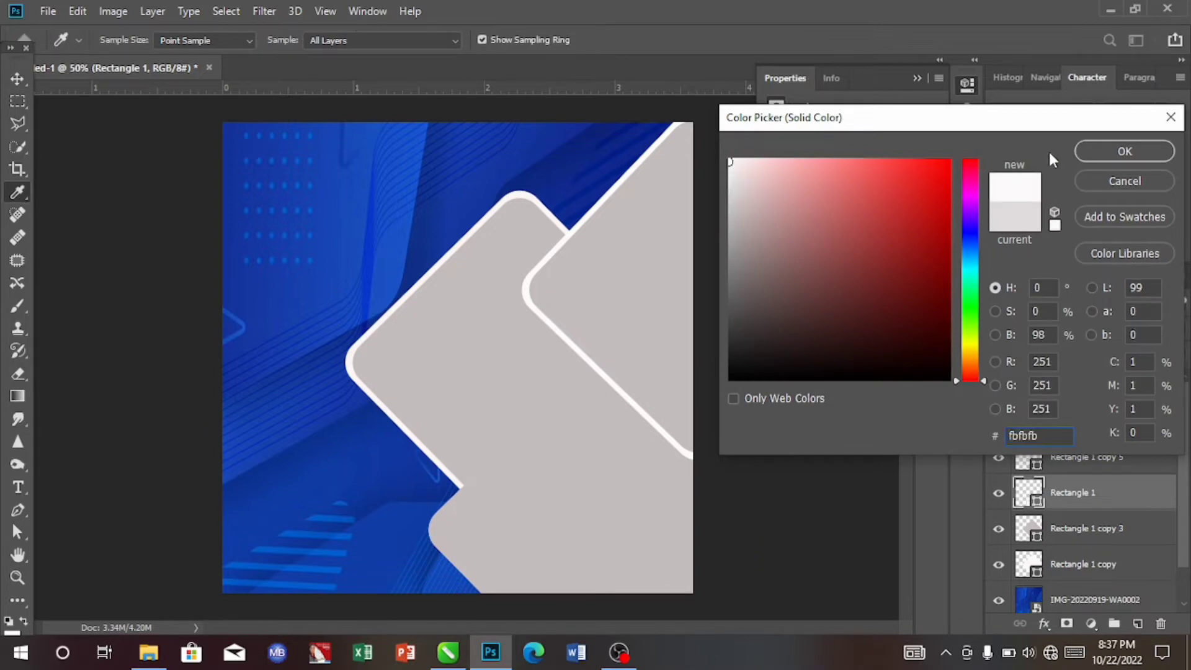
{"action": "left_click", "coordinate": [1116, 151]}
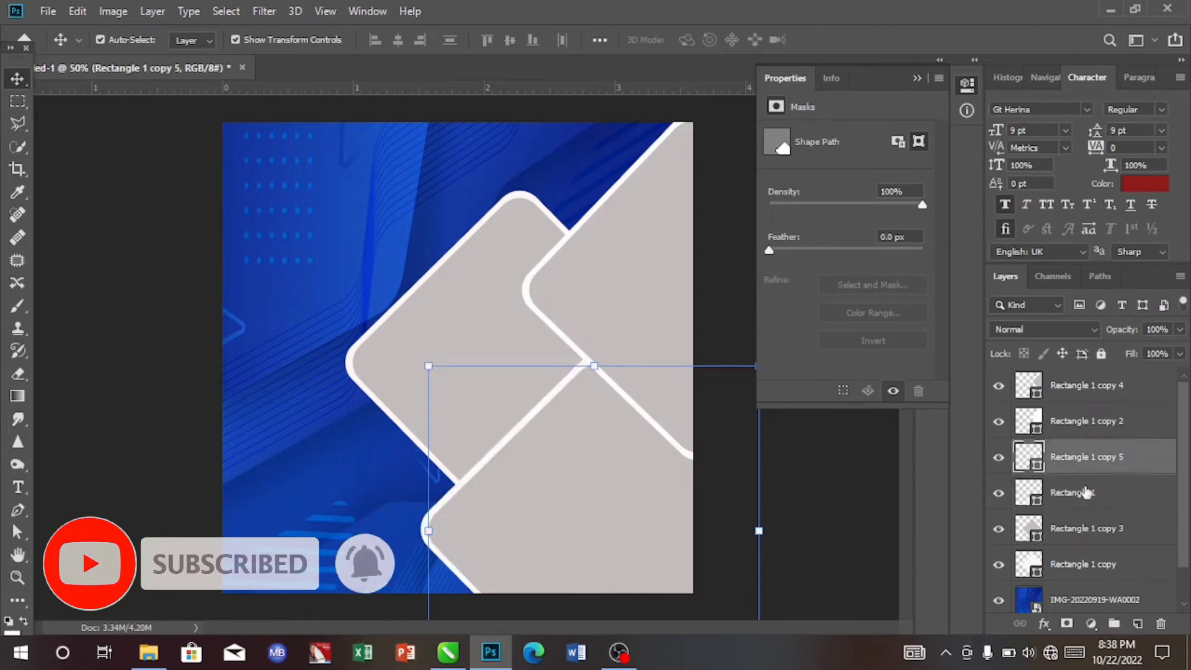
- Group the lower-right grey diamond together with its white backing layer
{"action": "left_click", "coordinate": [1082, 493], "text": "shift"}
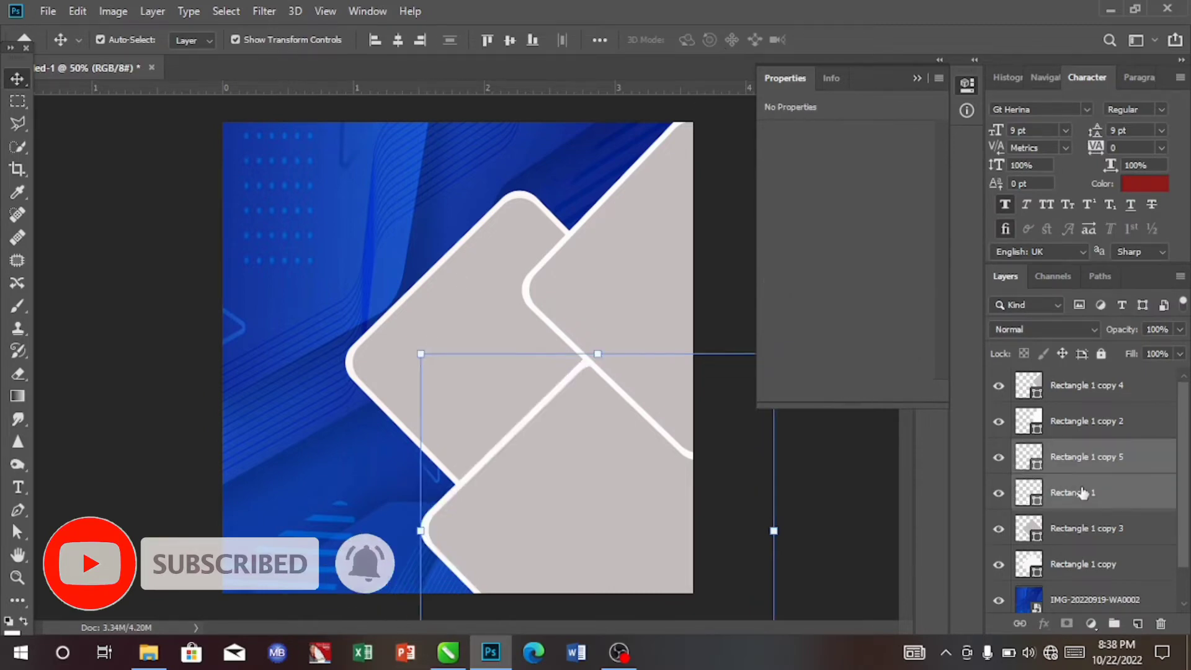
{"action": "key", "text": "ctrl"}
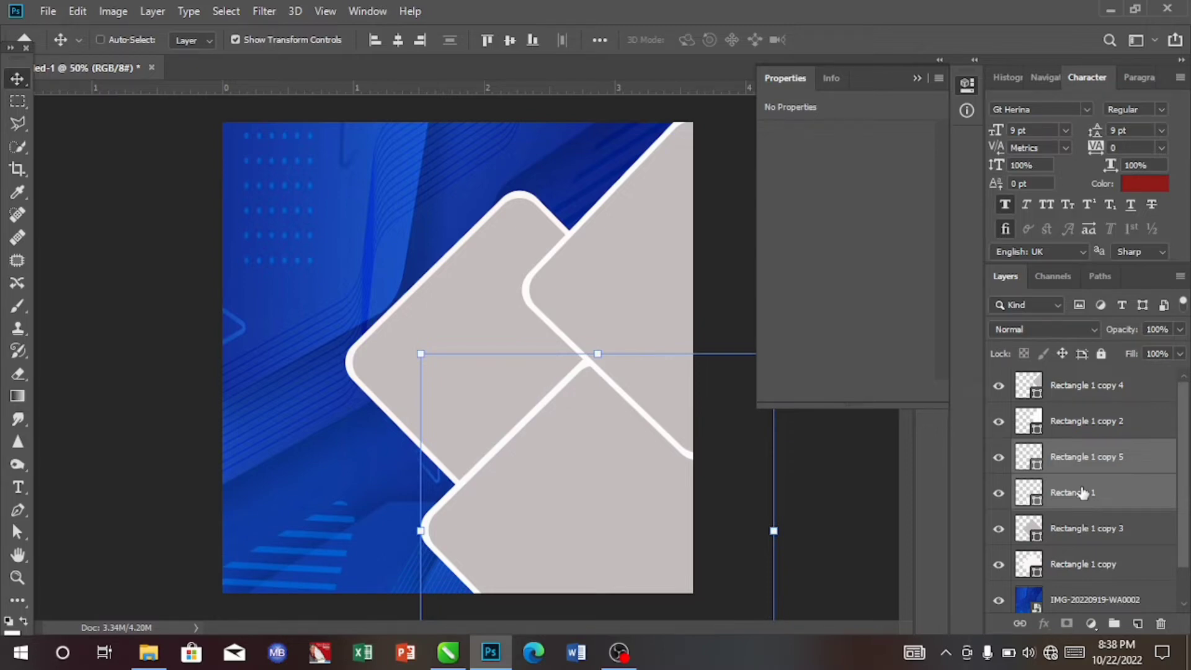
{"action": "key", "text": "ctrl+g"}
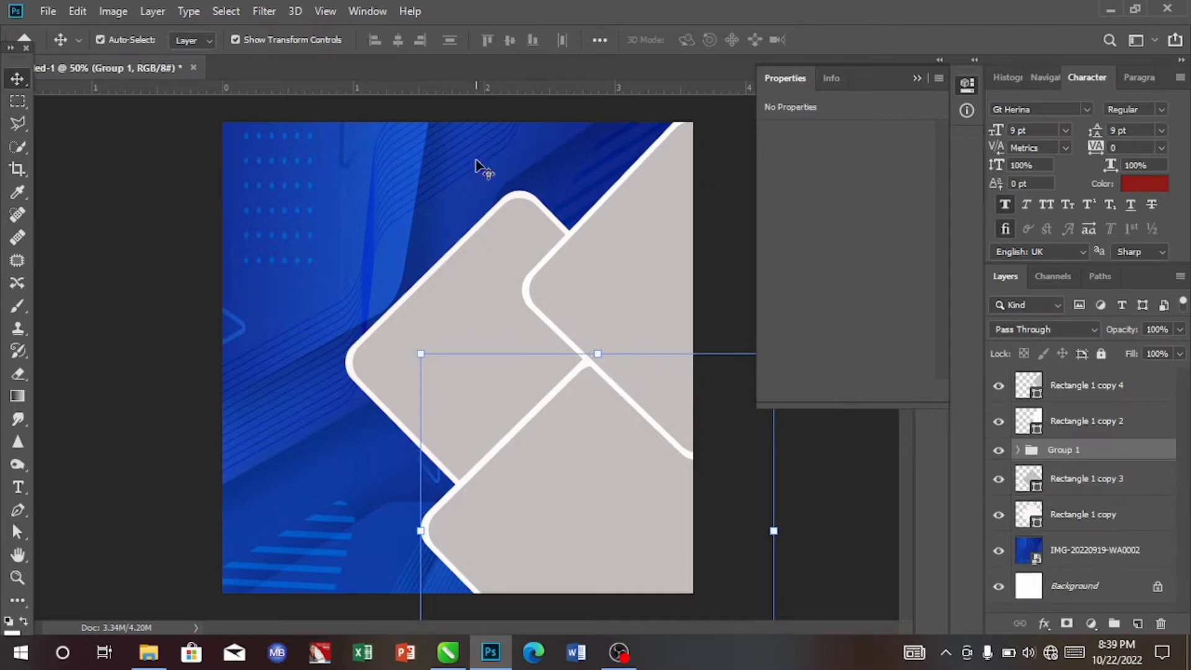
- Group the upper-right grey diamond together with its white backing layer
{"action": "left_click", "coordinate": [1092, 386]}
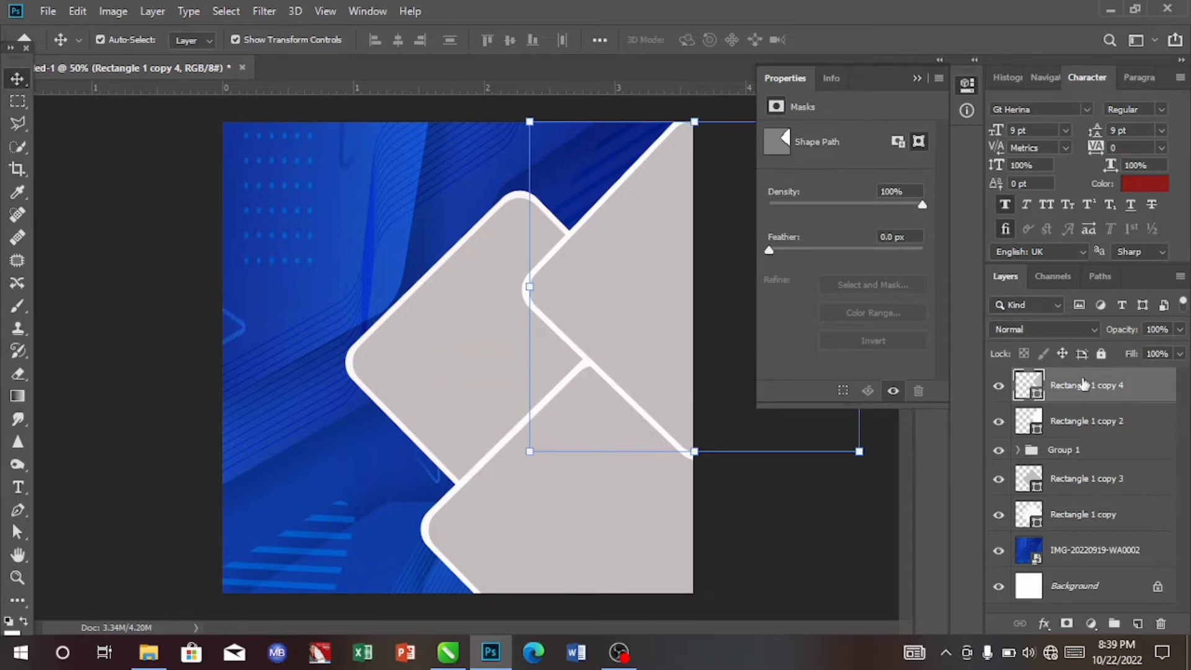
{"action": "left_click", "coordinate": [1091, 428], "text": "shift"}
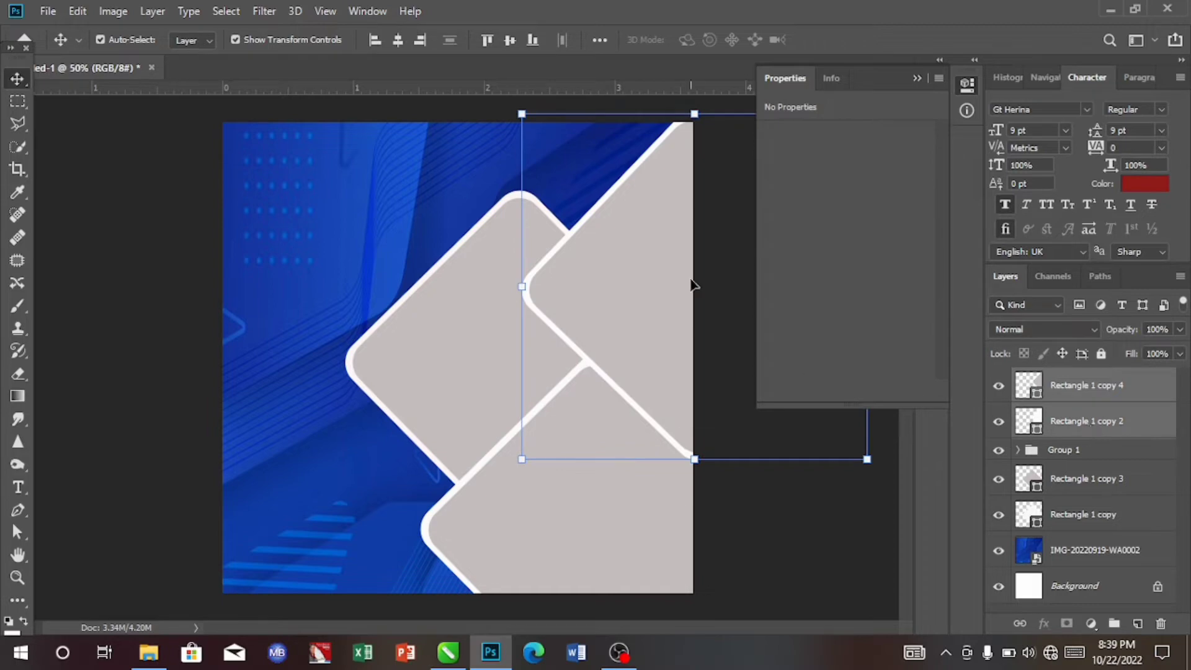
{"action": "key", "text": "ctrl+g"}
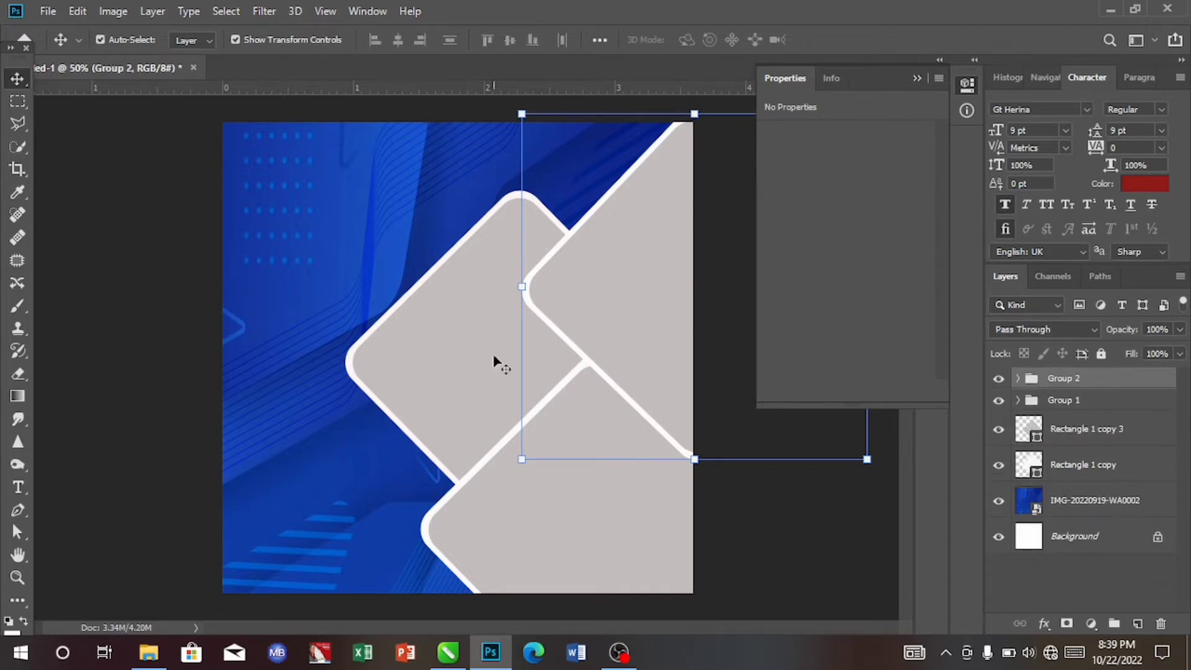
- Group the left grey diamond together with its white backing layer
{"action": "left_click", "coordinate": [469, 364]}
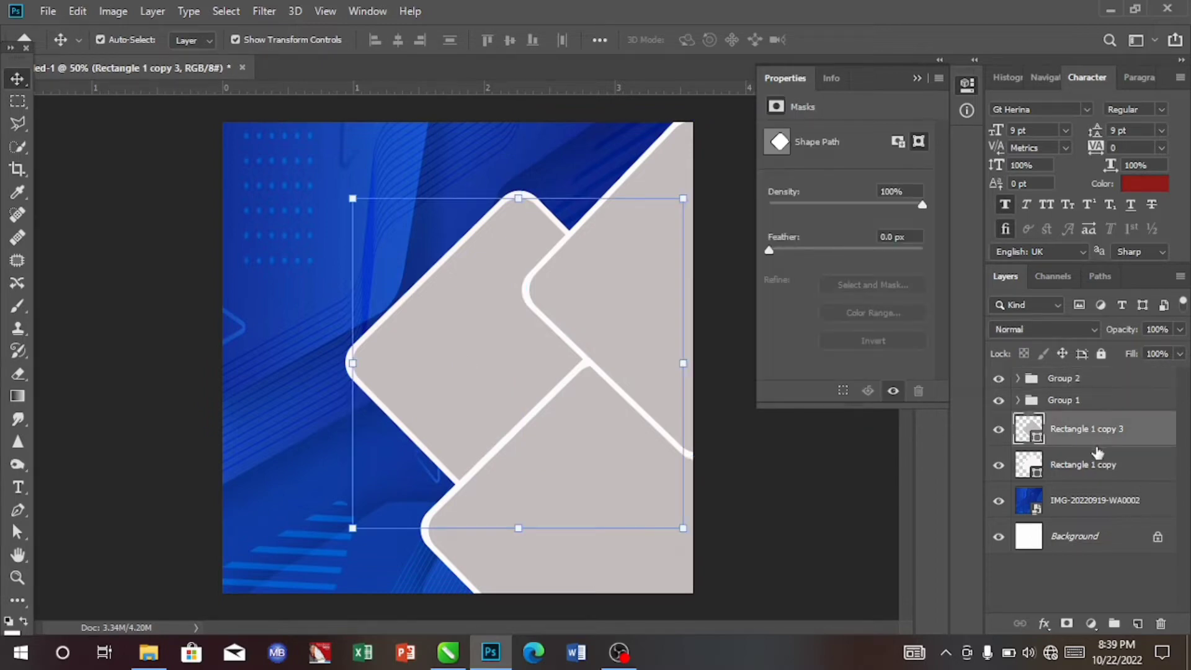
{"action": "left_click", "coordinate": [1090, 466], "text": "shift"}
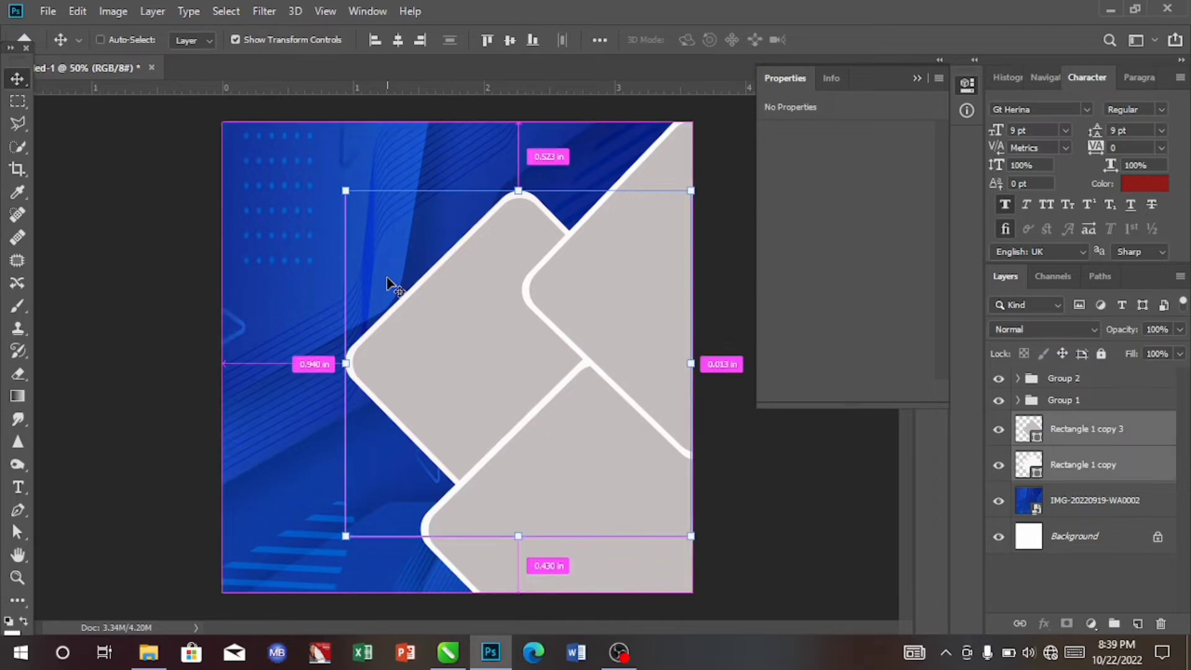
{"action": "key", "text": "ctrl+g"}
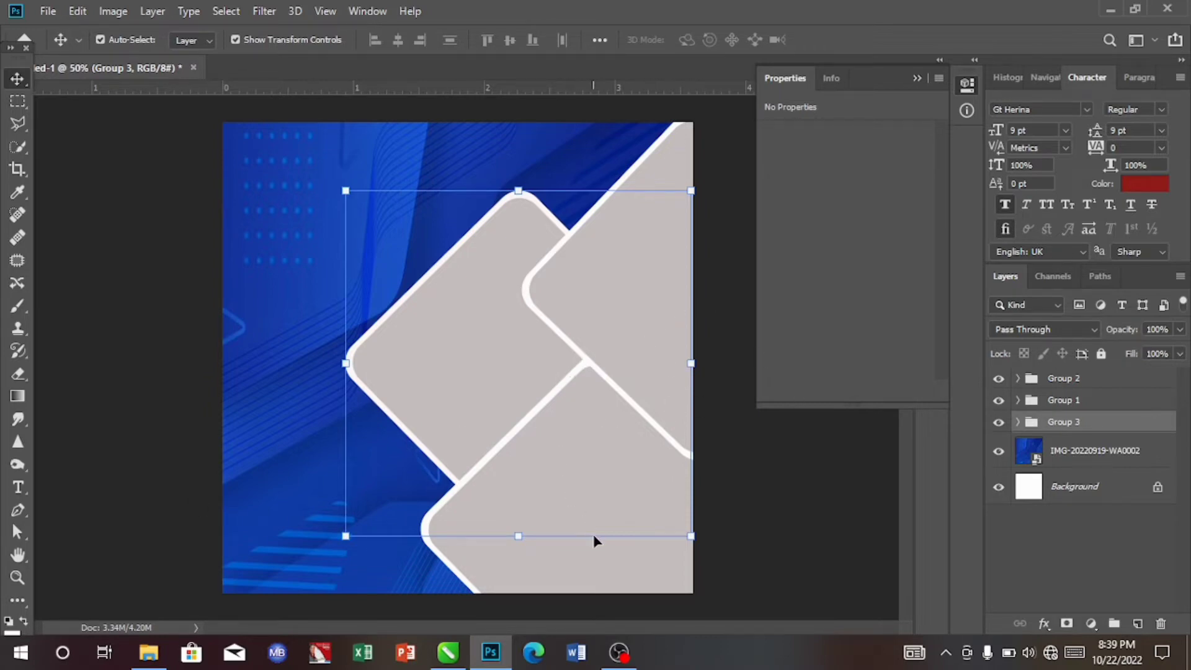
- Place the IMG_2065 photo from Documents into the lower-right diamond group, scaled to about 19.3% over that diamond
{"action": "left_click", "coordinate": [604, 571]}
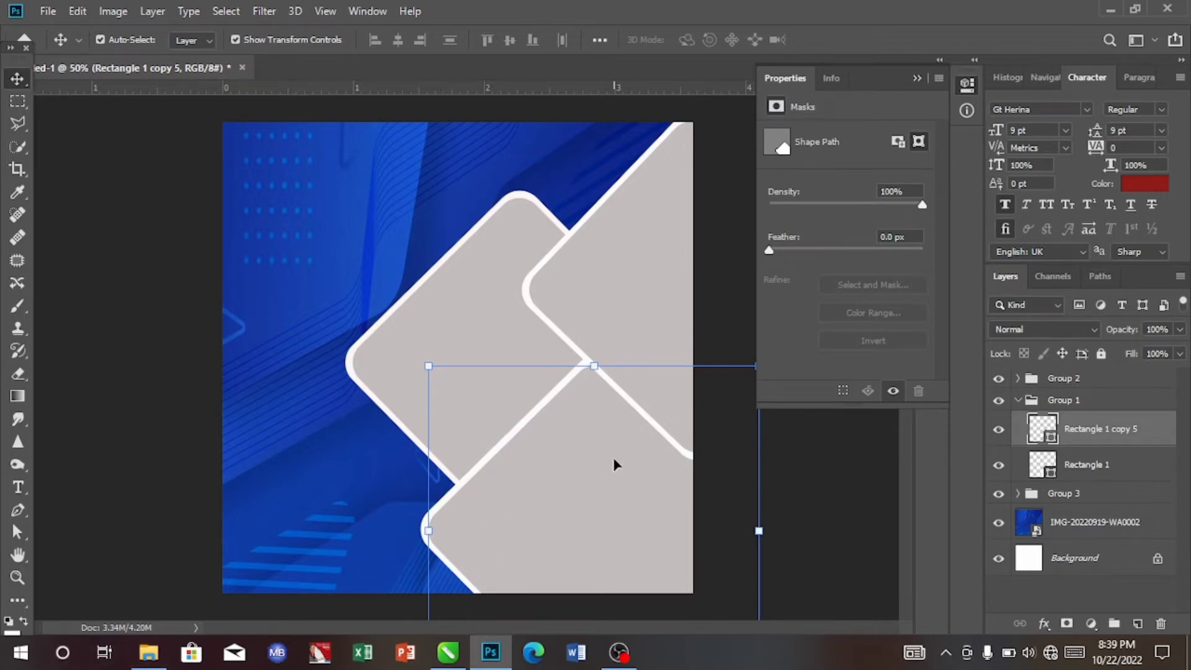
{"action": "left_click", "coordinate": [150, 652]}
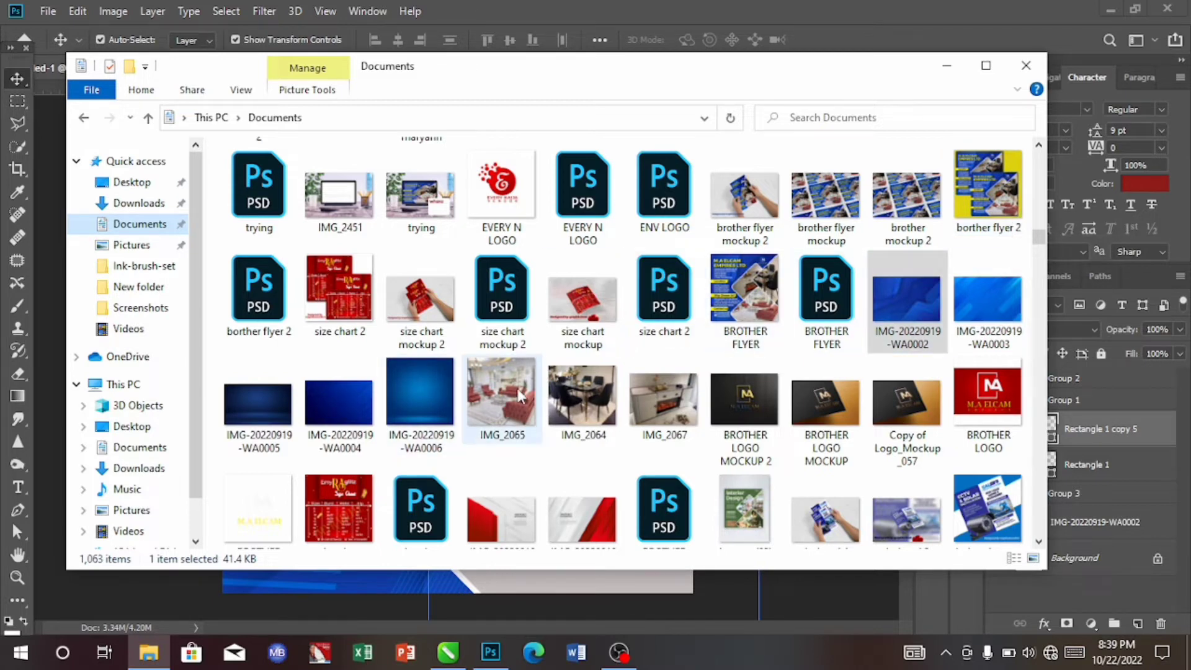
{"action": "left_click_drag", "start_coordinate": [518, 394], "coordinate": [566, 551]}
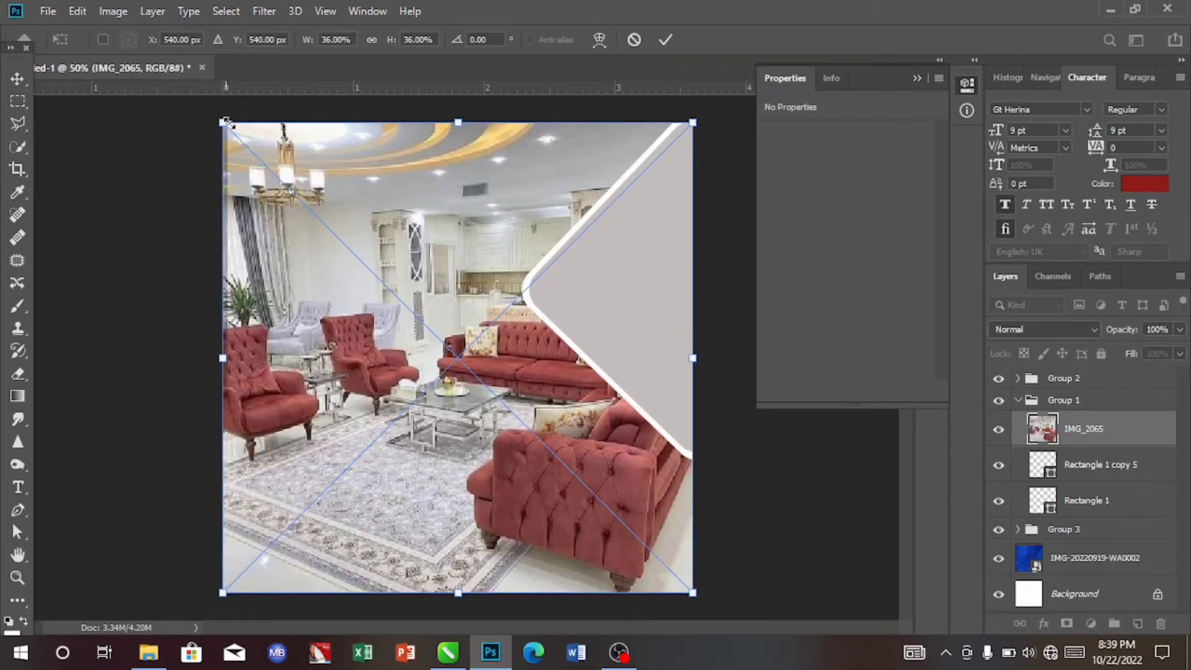
{"action": "left_click_drag", "start_coordinate": [225, 122], "coordinate": [416, 368]}
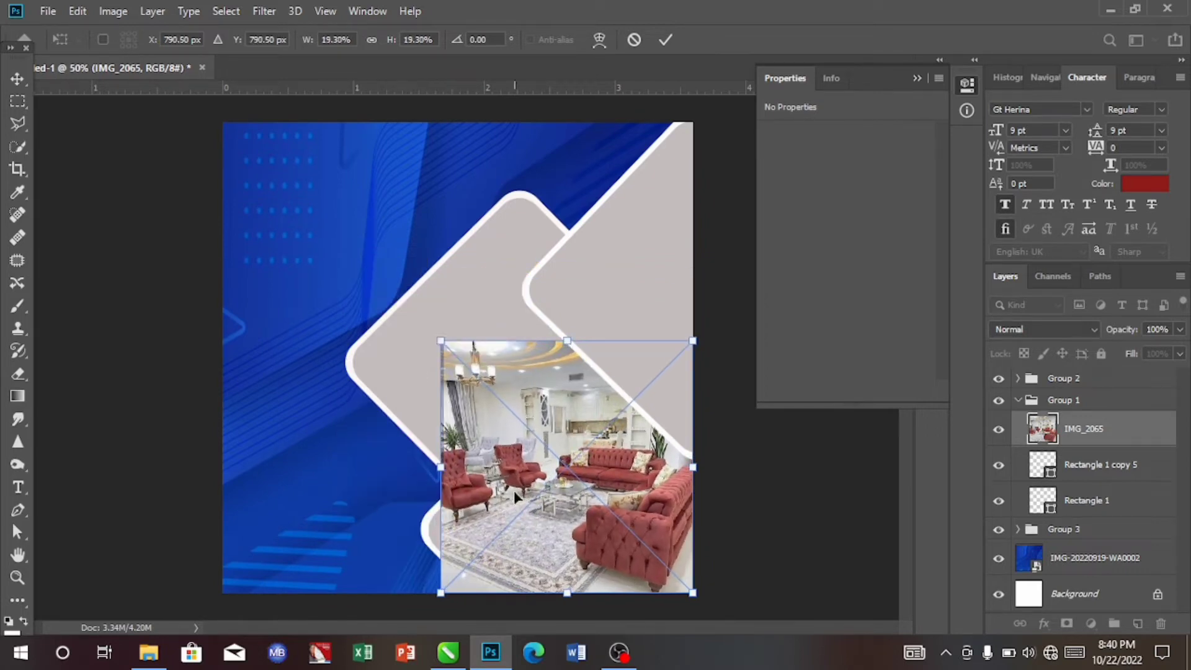
{"action": "left_click_drag", "start_coordinate": [549, 495], "coordinate": [540, 529]}
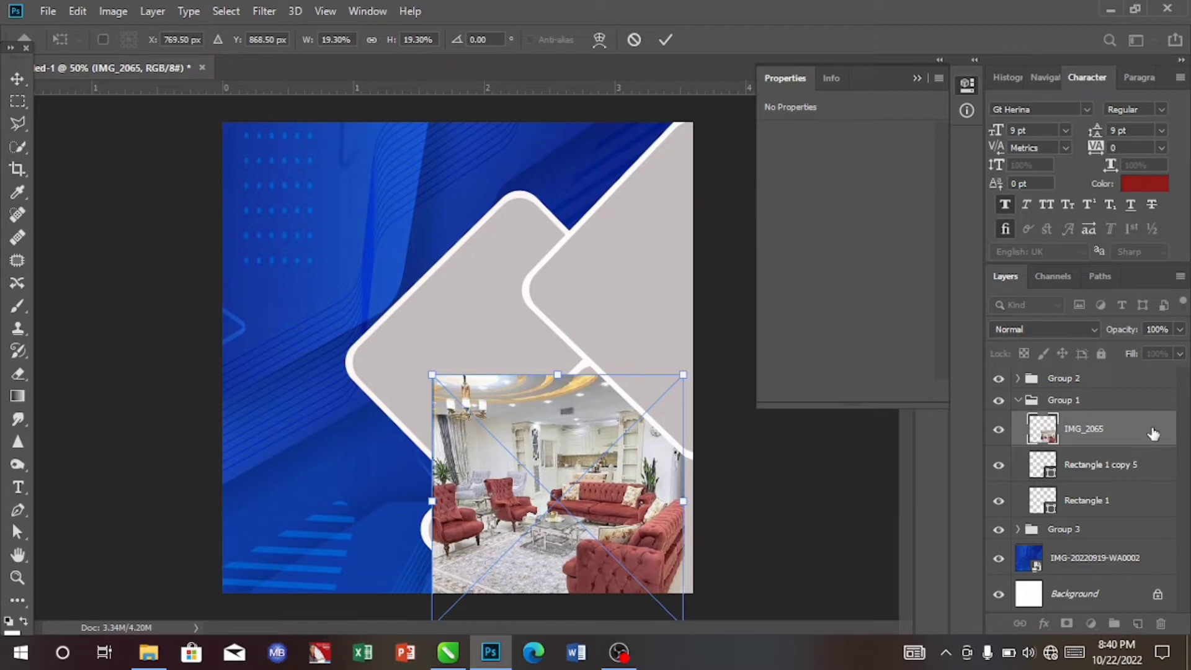
{"action": "key", "text": "Return"}
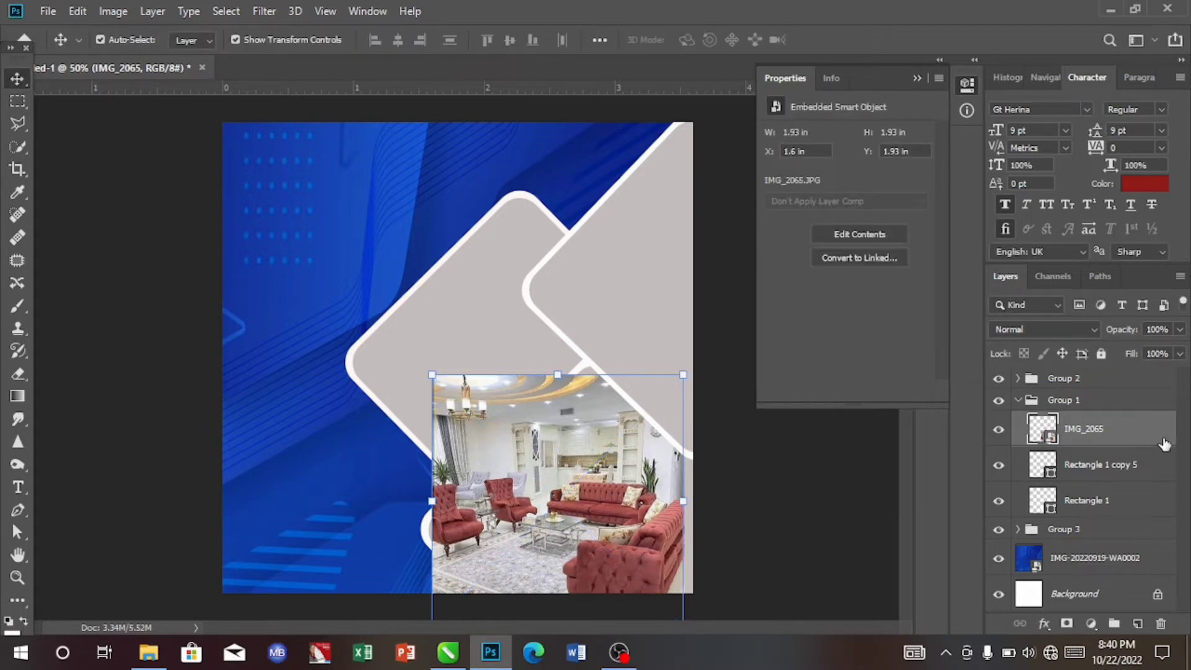
- Clip the IMG_2065 photo into the lower-right diamond and scale it to about 20.1%, repositioning it to fill the shape
{"action": "right_click", "coordinate": [1164, 442]}
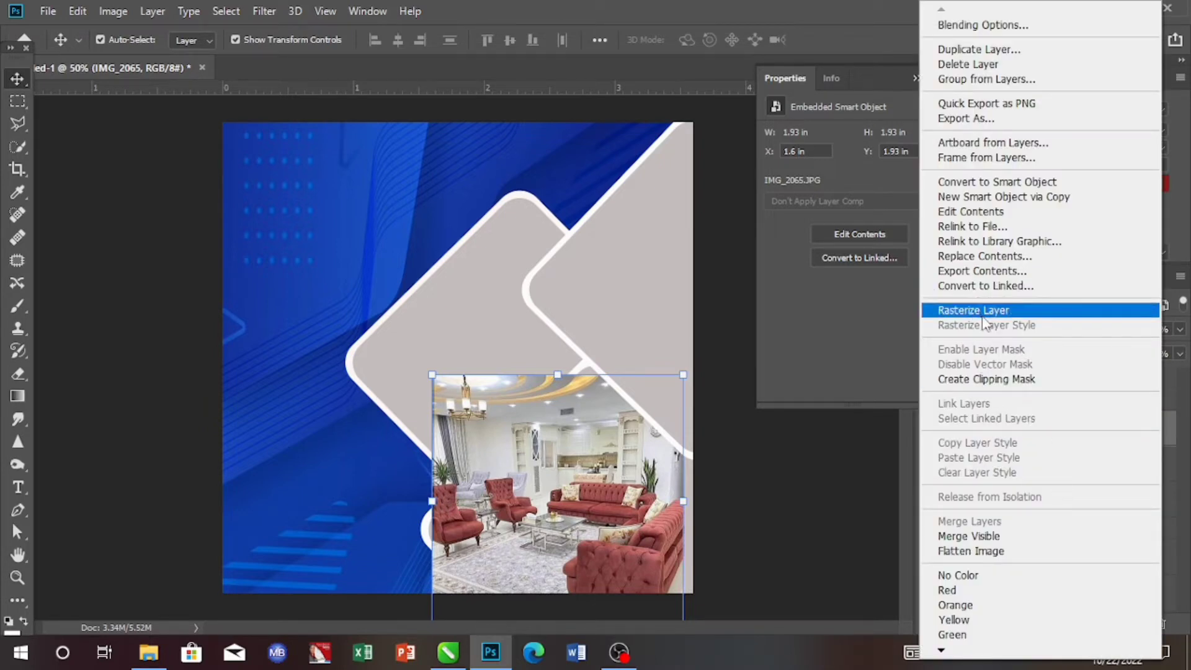
{"action": "left_click", "coordinate": [986, 379]}
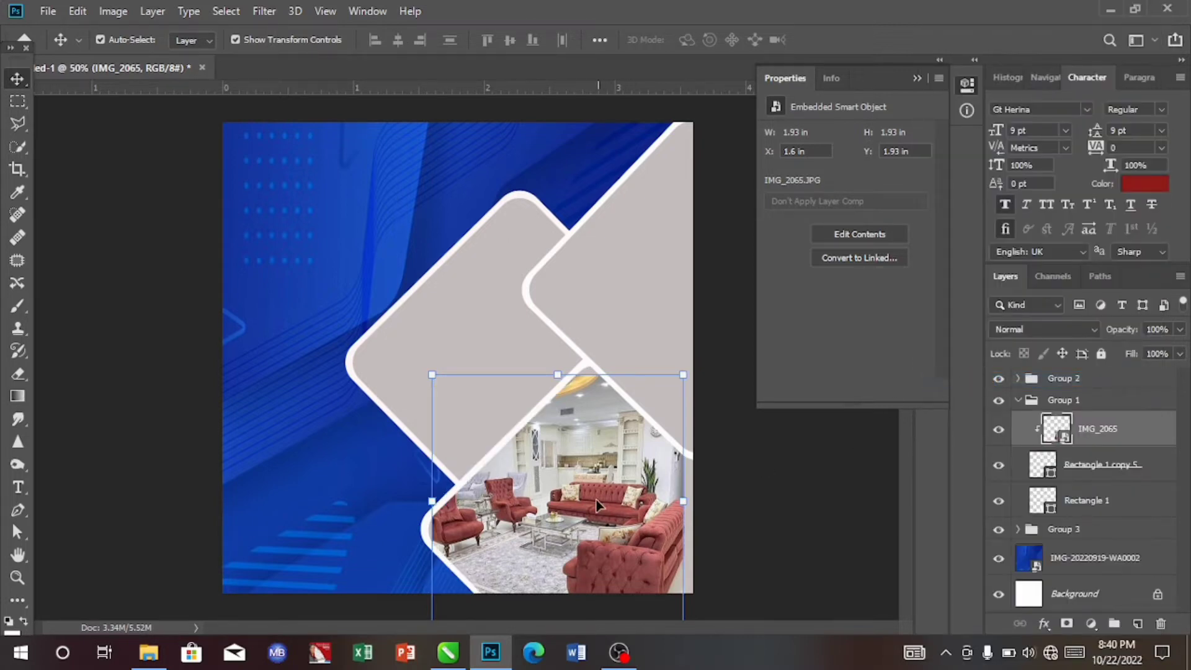
{"action": "key", "text": "ctrl+t"}
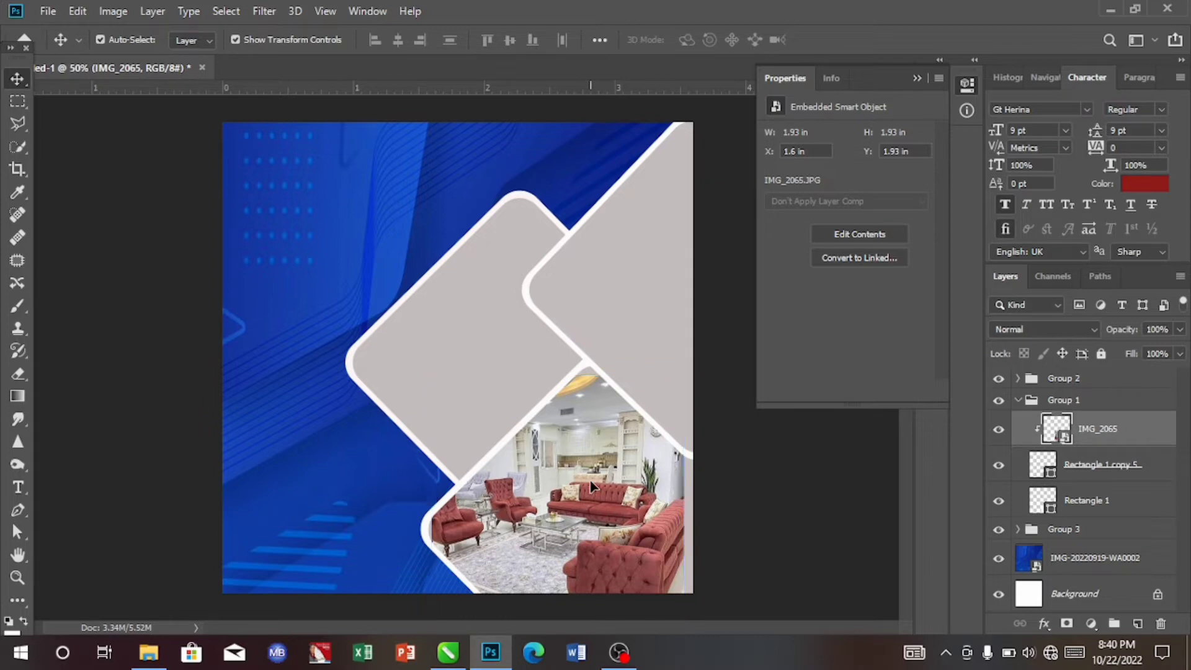
{"action": "left_click_drag", "start_coordinate": [591, 487], "coordinate": [590, 473]}
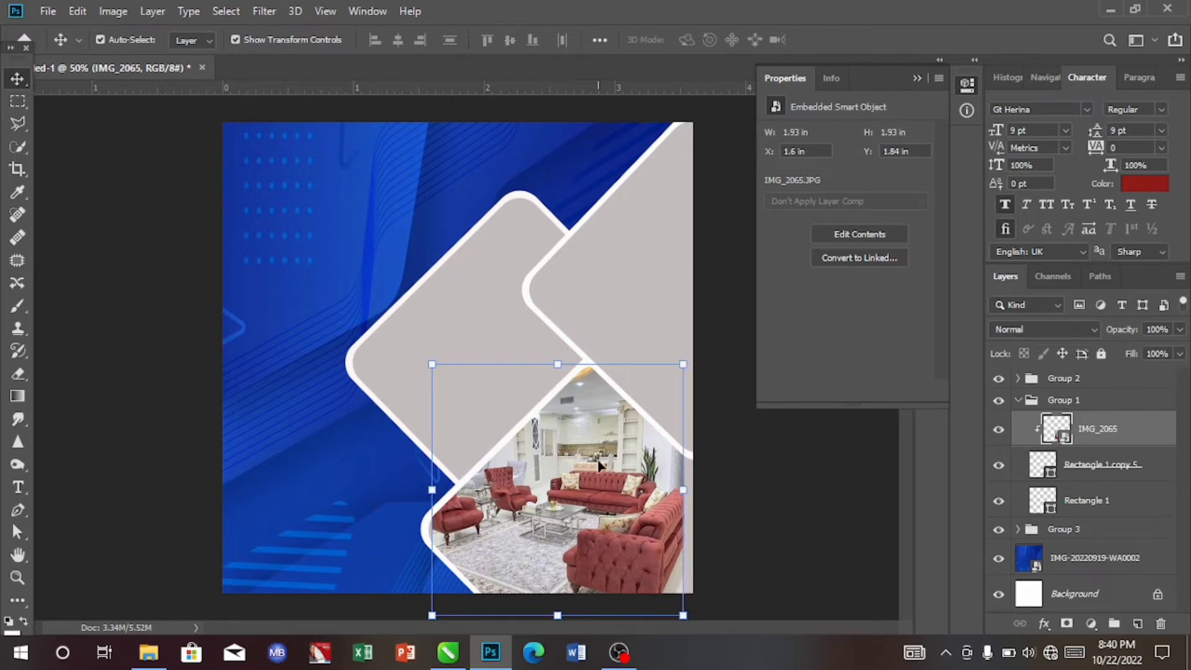
{"action": "left_click", "coordinate": [684, 365]}
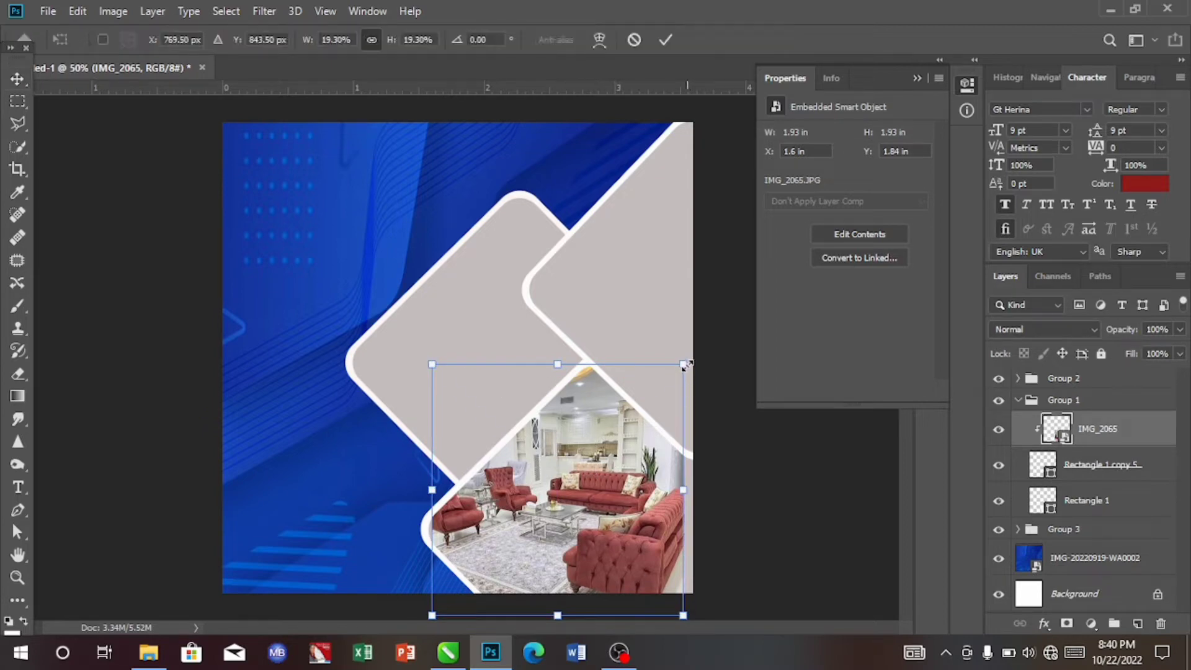
{"action": "left_click_drag", "start_coordinate": [684, 365], "coordinate": [691, 359]}
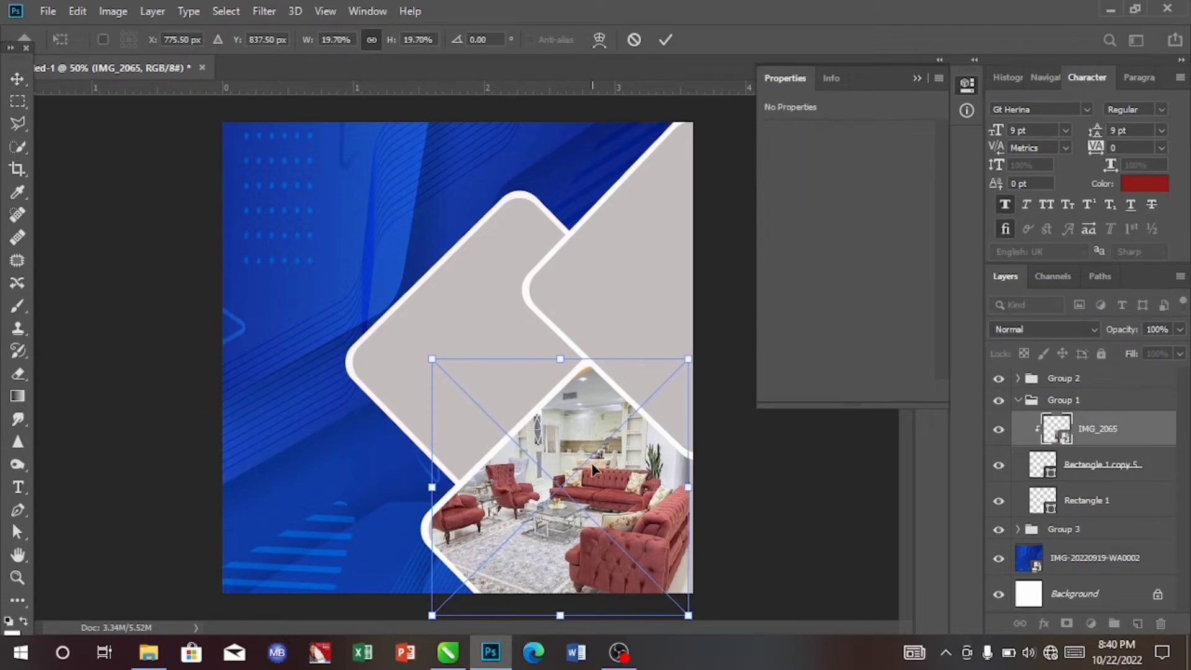
{"action": "left_click_drag", "start_coordinate": [595, 471], "coordinate": [598, 470]}
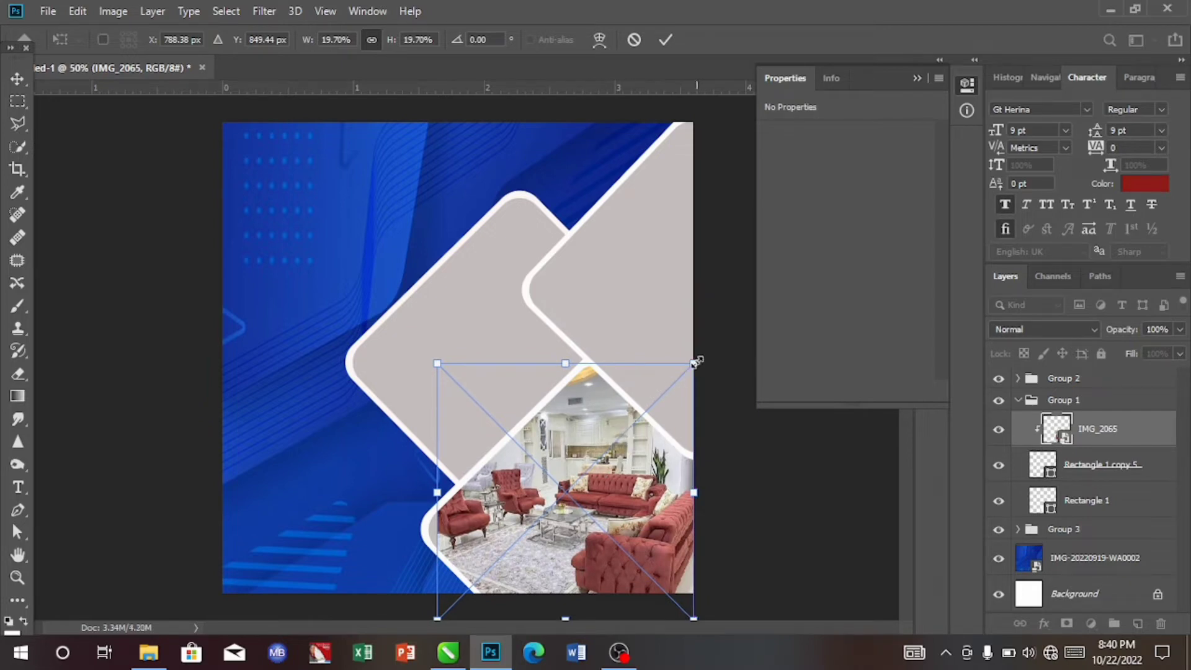
{"action": "left_click_drag", "start_coordinate": [695, 362], "coordinate": [699, 358]}
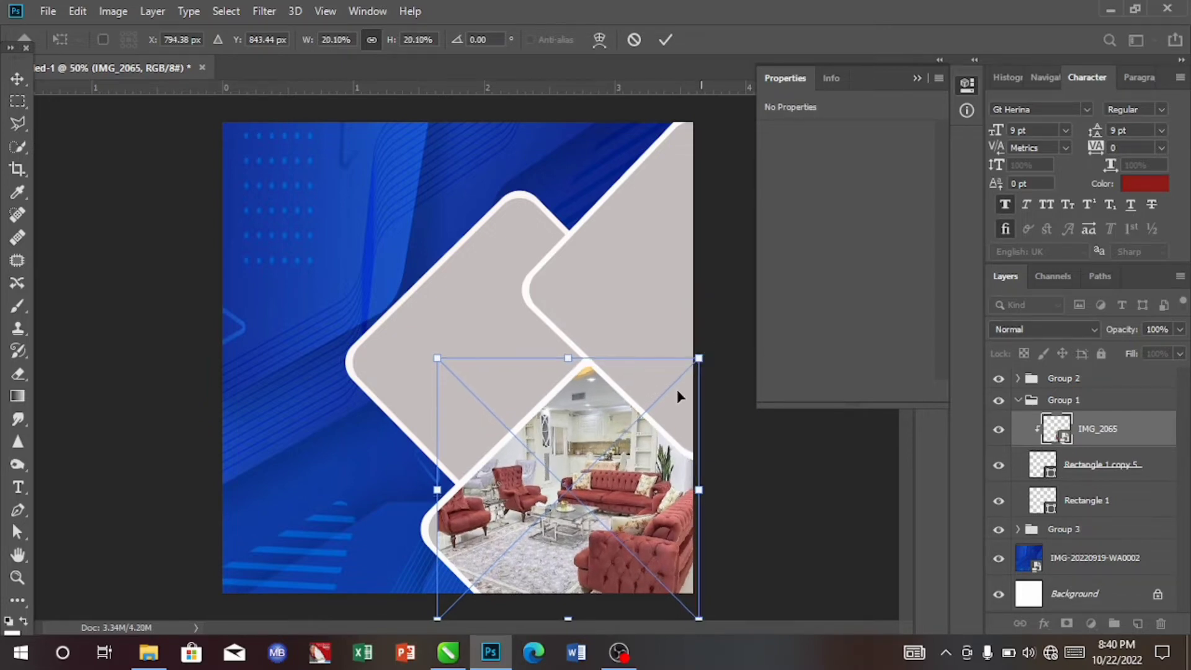
{"action": "left_click_drag", "start_coordinate": [613, 507], "coordinate": [607, 506]}
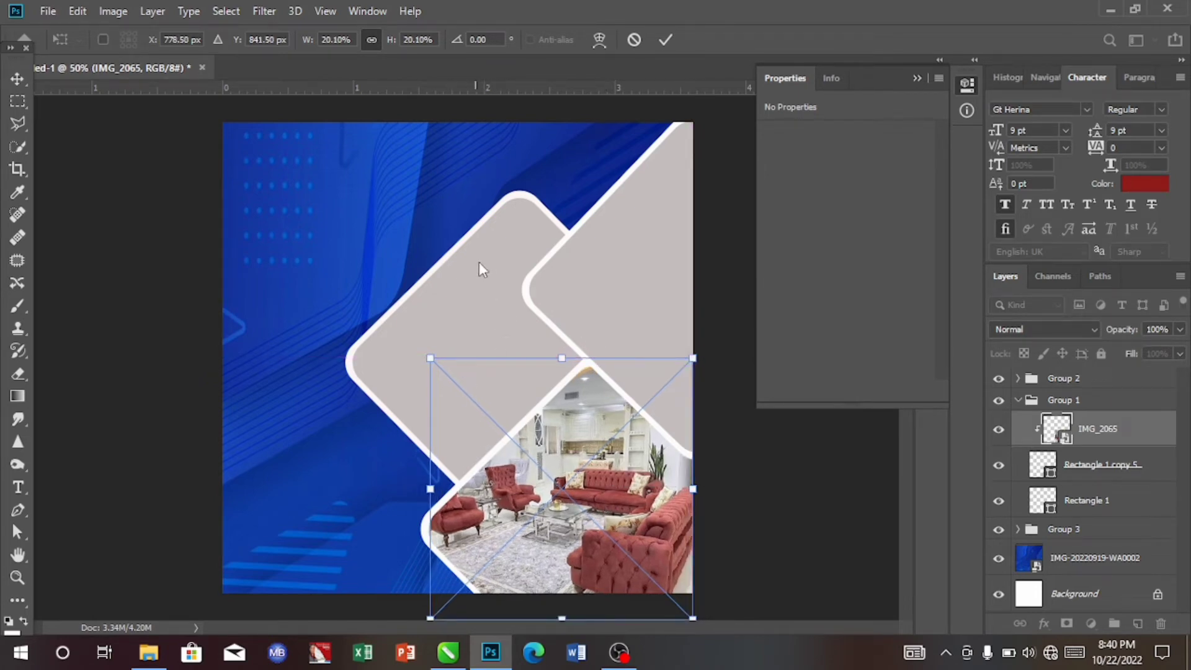
{"action": "key", "text": "Return"}
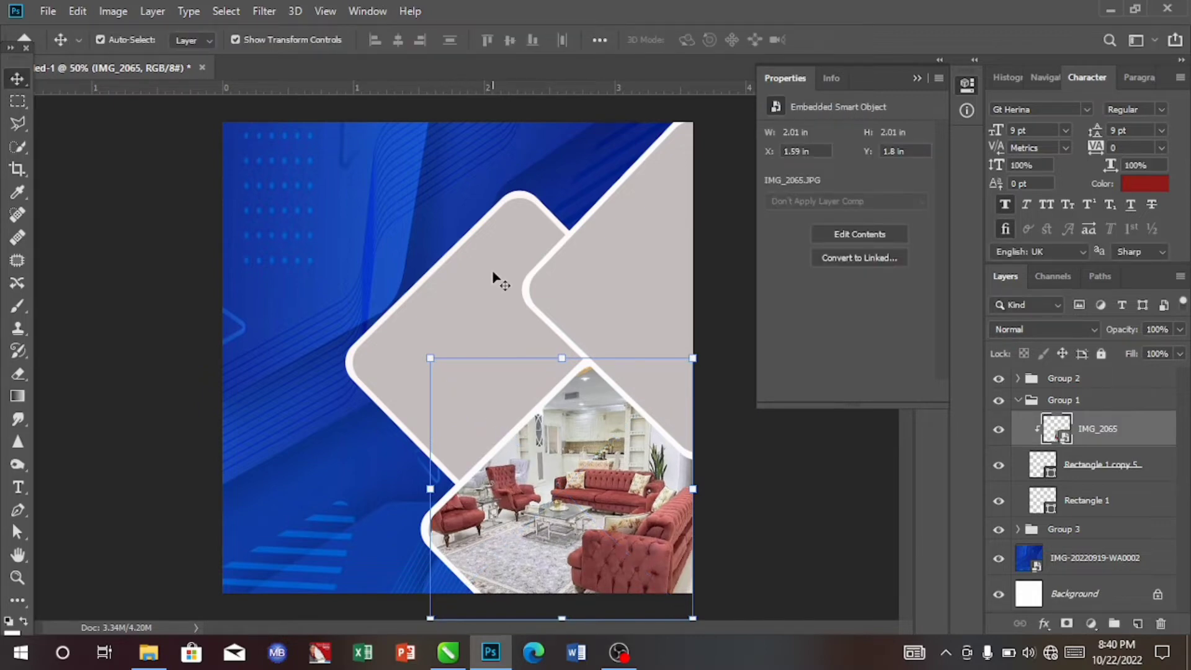
- Place the IMG_2067 photo from Documents into the left diamond group at about 19.1% and clip it to that diamond
{"action": "left_click", "coordinate": [496, 279]}
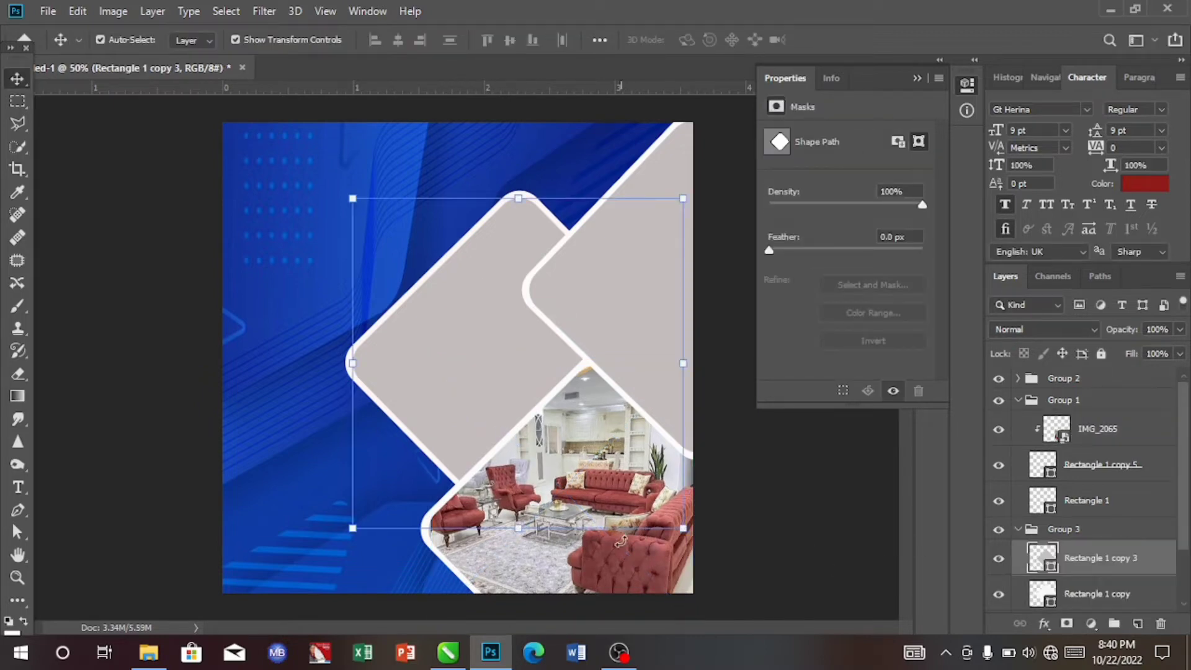
{"action": "left_click", "coordinate": [622, 574]}
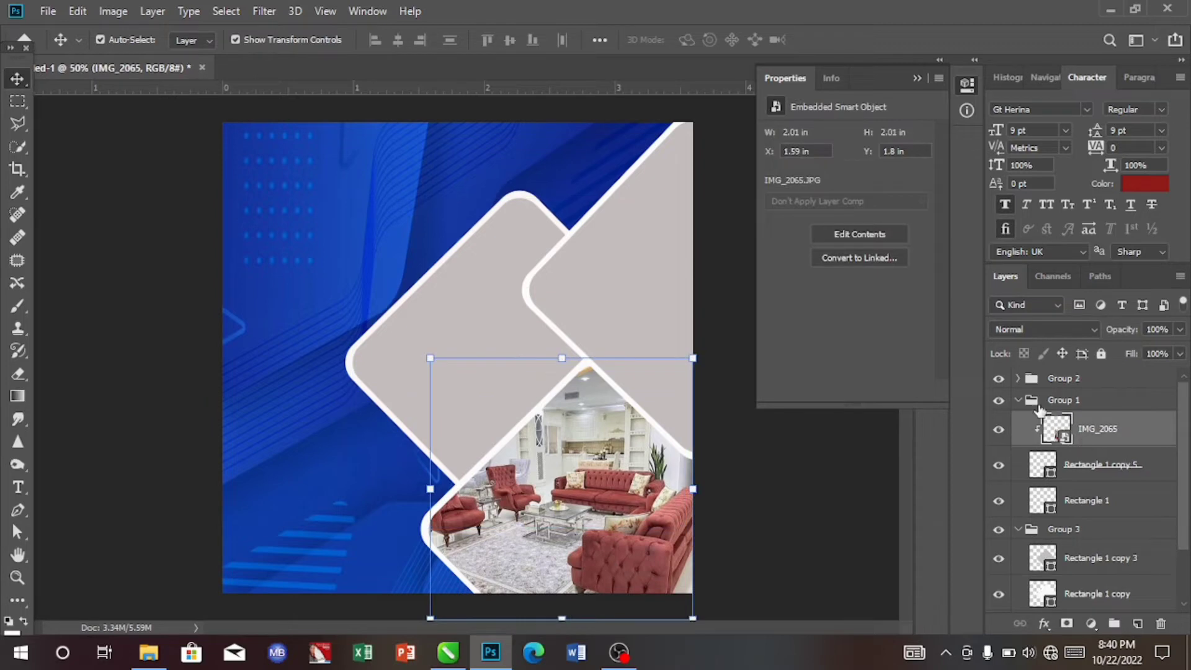
{"action": "left_click", "coordinate": [1018, 400]}
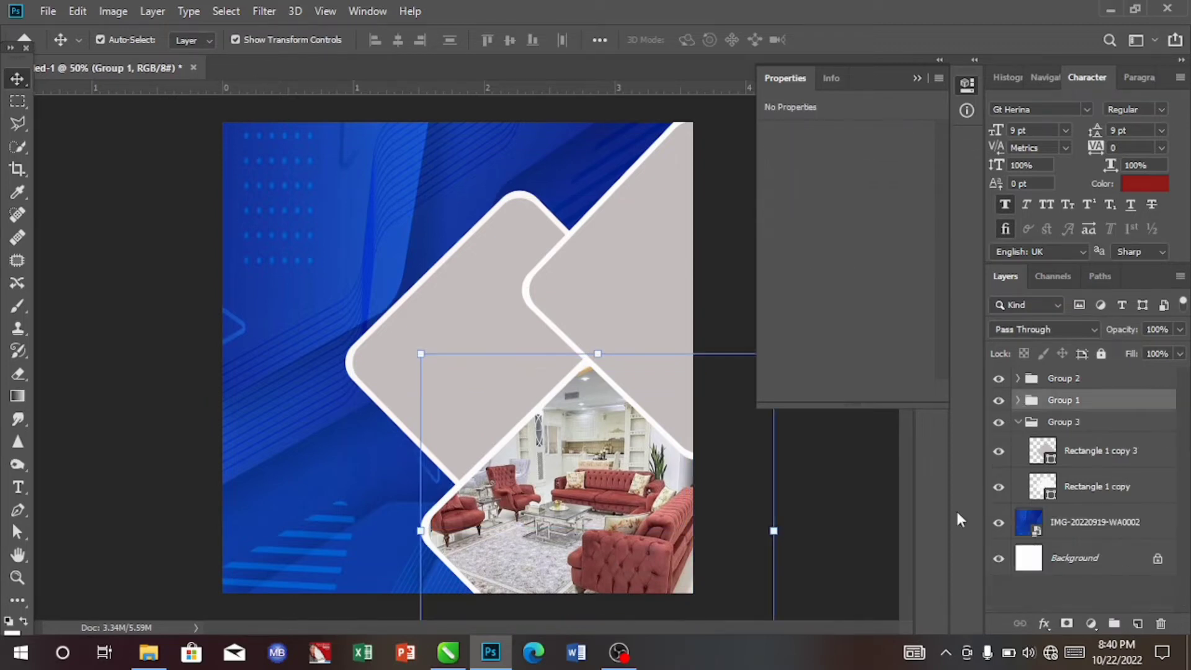
{"action": "left_click", "coordinate": [520, 320]}
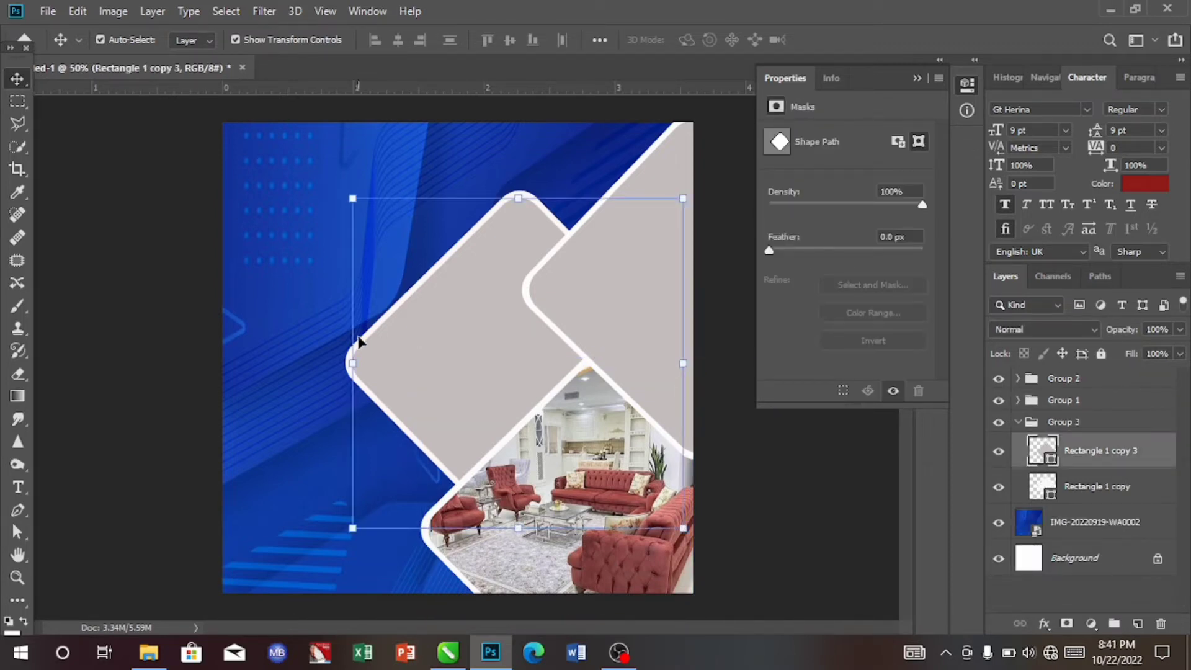
{"action": "left_click", "coordinate": [148, 653]}
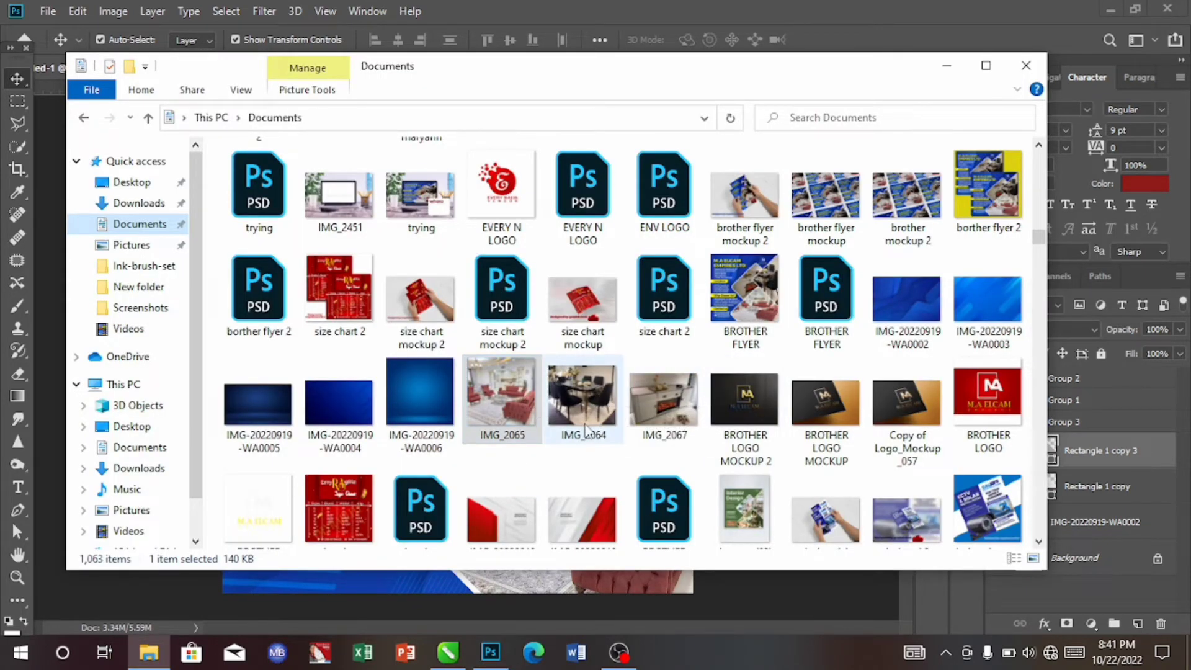
{"action": "left_click_drag", "start_coordinate": [665, 395], "coordinate": [499, 472]}
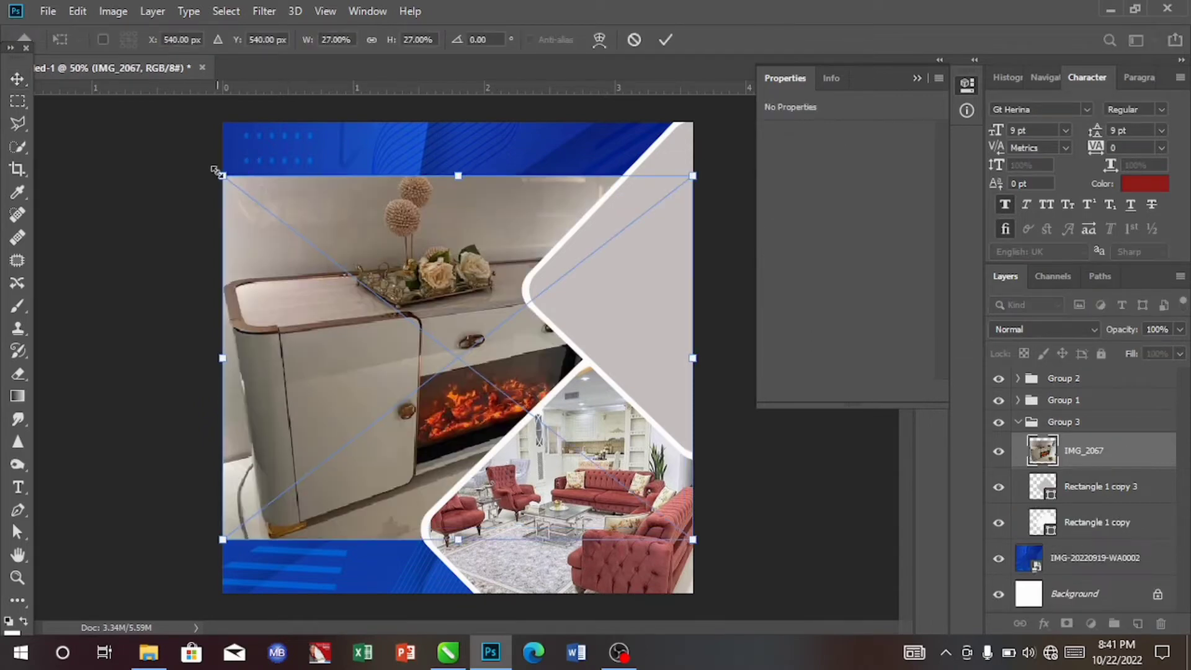
{"action": "left_click_drag", "start_coordinate": [228, 185], "coordinate": [361, 283]}
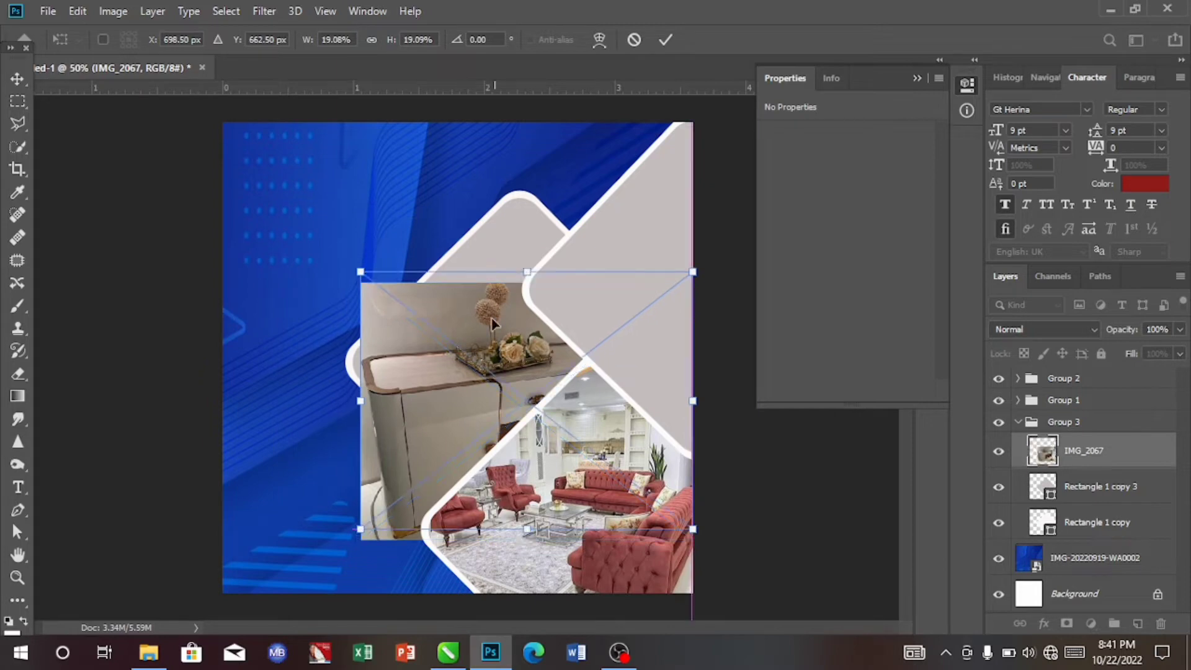
{"action": "left_click_drag", "start_coordinate": [491, 384], "coordinate": [482, 249]}
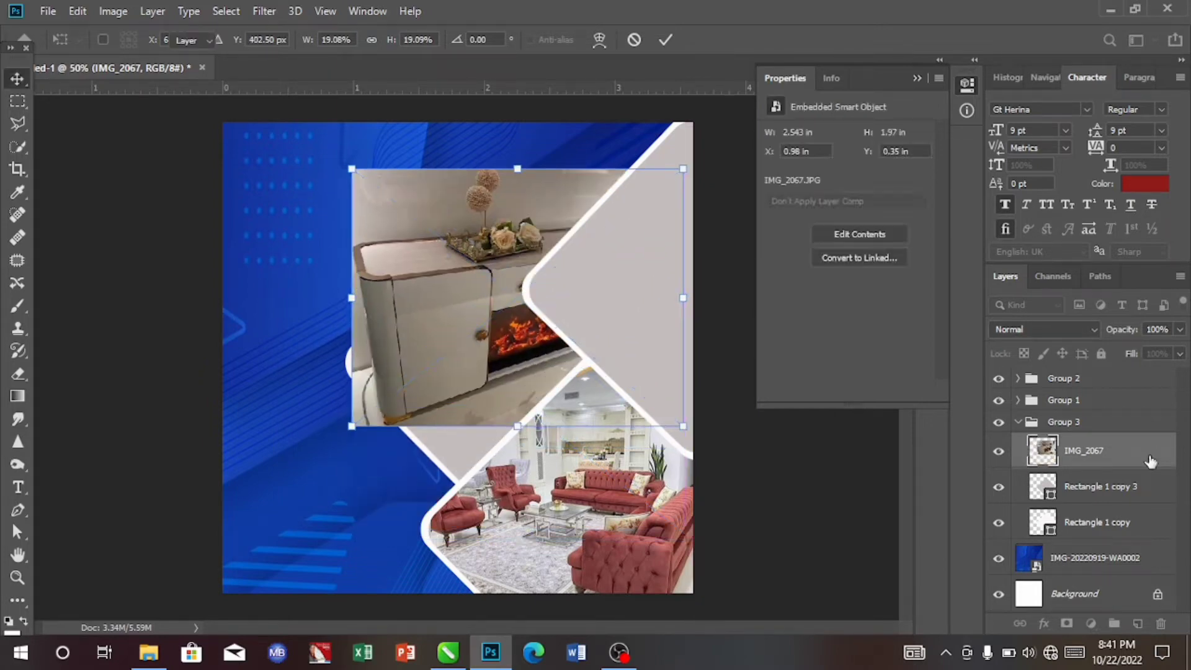
{"action": "right_click", "coordinate": [1151, 461]}
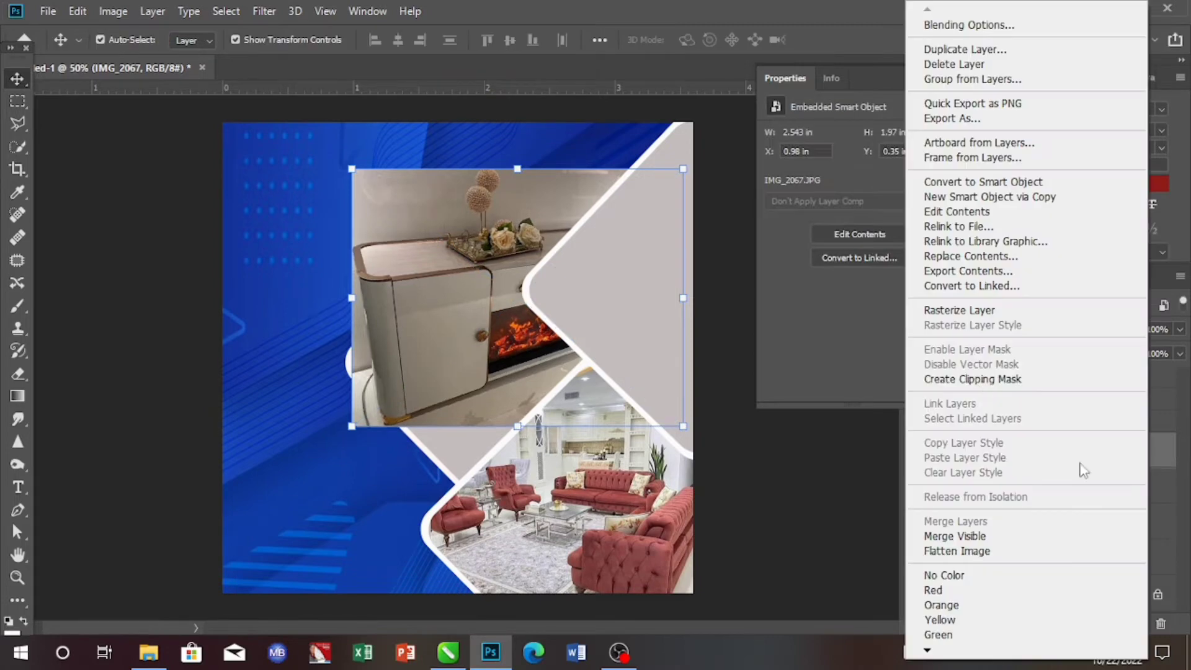
{"action": "left_click", "coordinate": [982, 379]}
- Scale the IMG_2067 photo to about 21.2% and shift it so it fills the left diamond
{"action": "left_click_drag", "start_coordinate": [485, 342], "coordinate": [481, 386]}
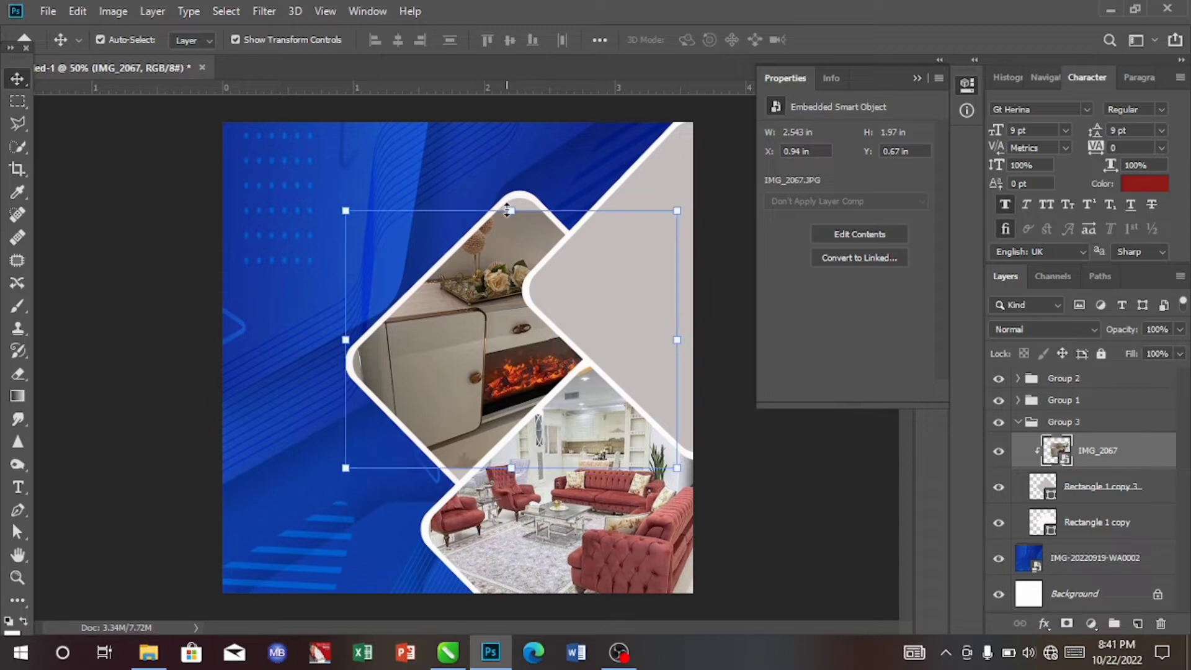
{"action": "left_click_drag", "start_coordinate": [507, 211], "coordinate": [509, 183]}
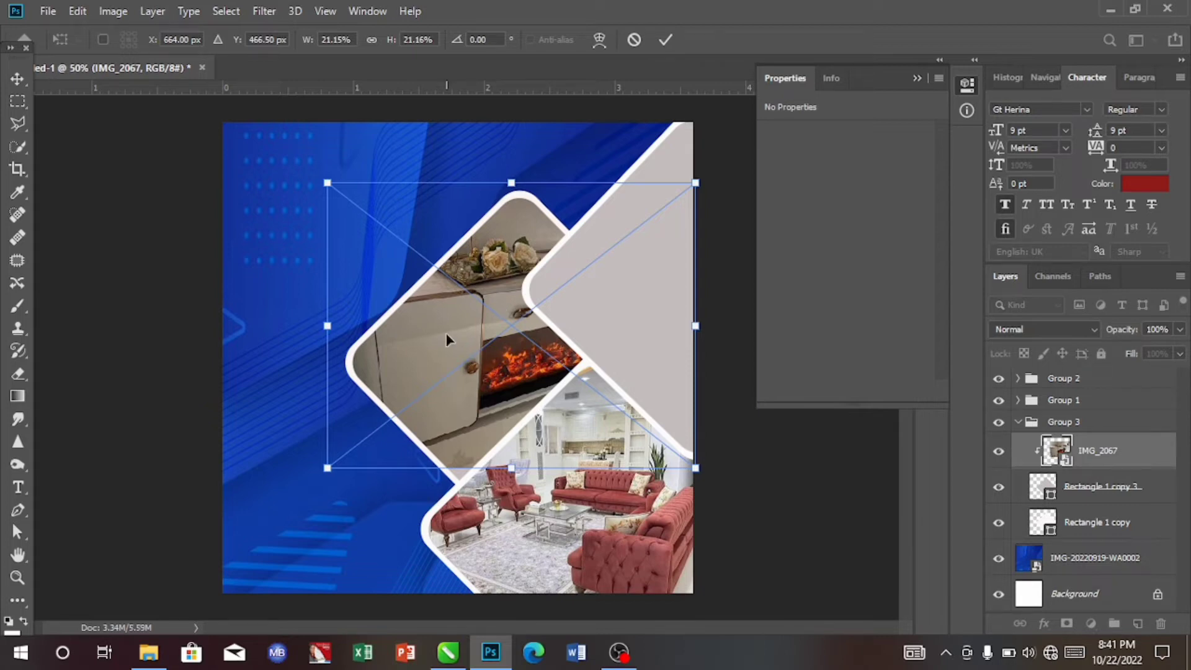
{"action": "key", "text": "shift+Down"}
{"action": "key", "text": "shift+Down"}
{"action": "key", "text": "shift+Down"}
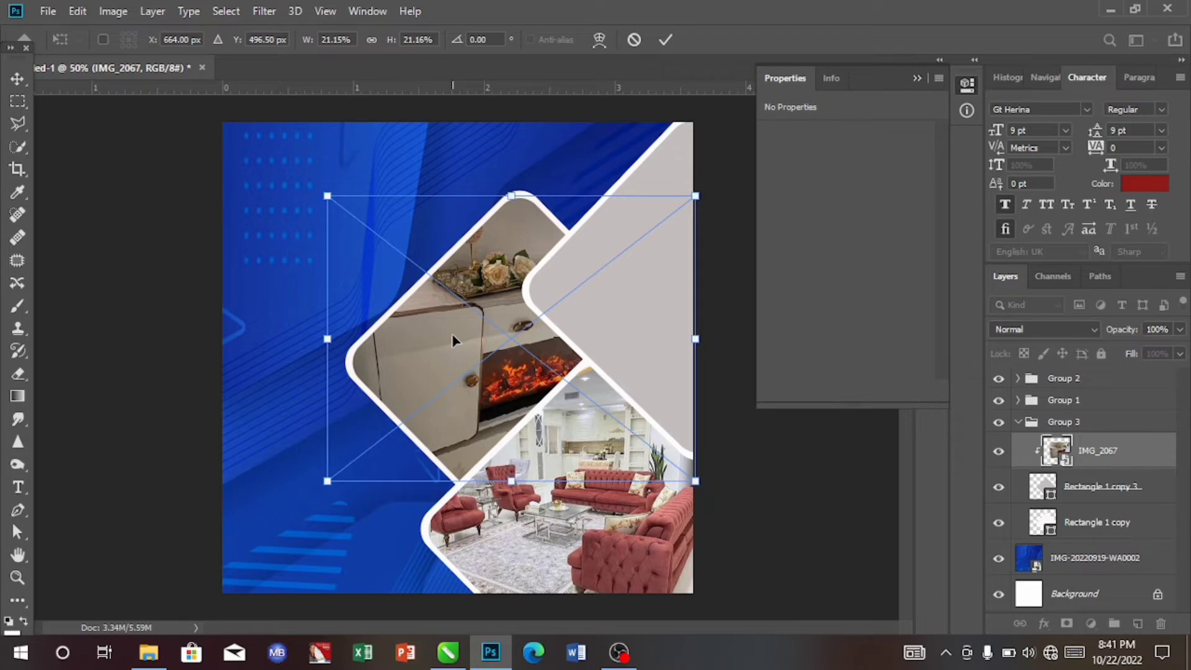
{"action": "left_click", "coordinate": [664, 41]}
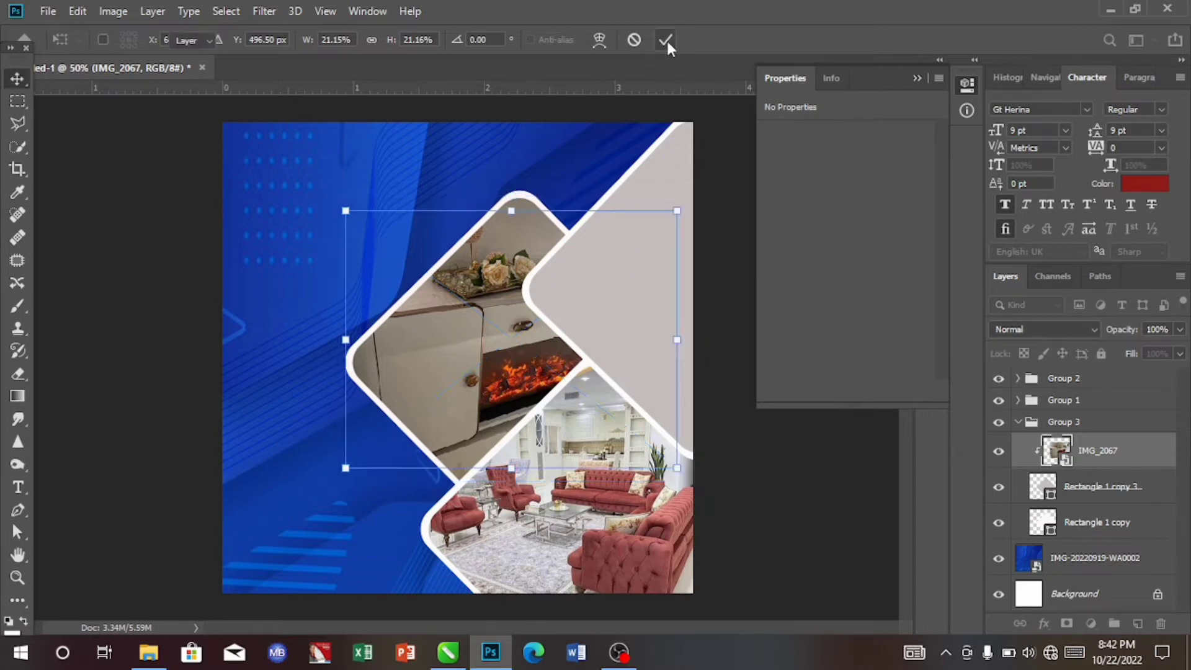
{"action": "left_click", "coordinate": [666, 40]}
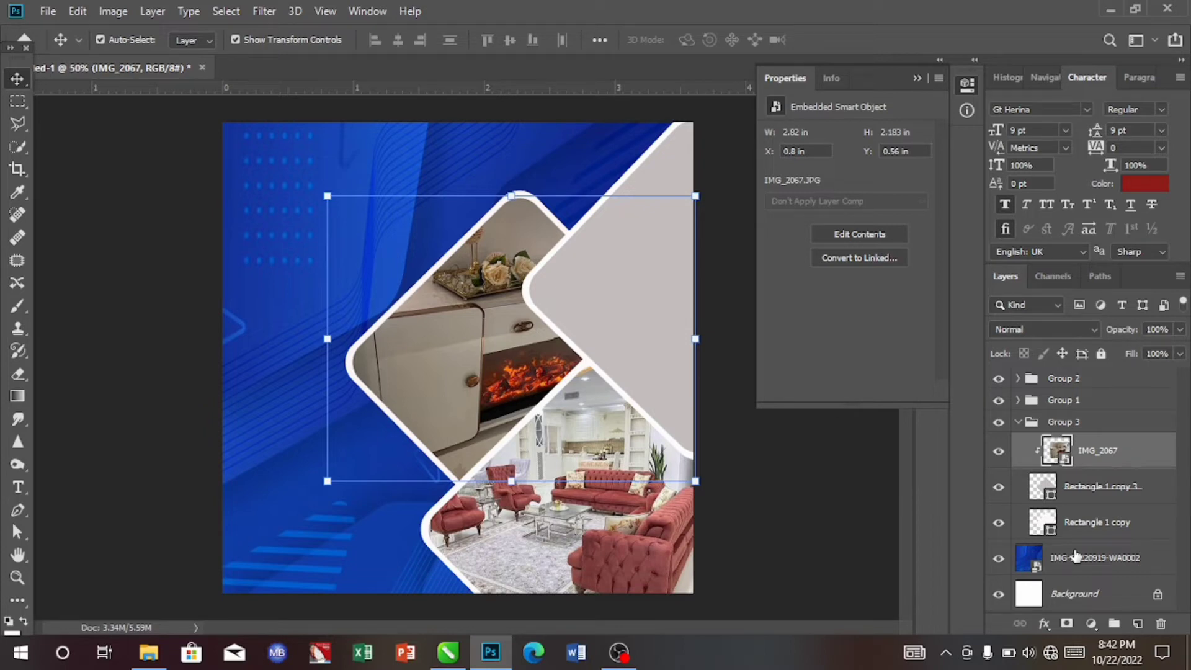
- Place the IMG_2064 photo into the upper-right diamond group, clipped to that diamond
{"action": "left_click", "coordinate": [640, 261]}
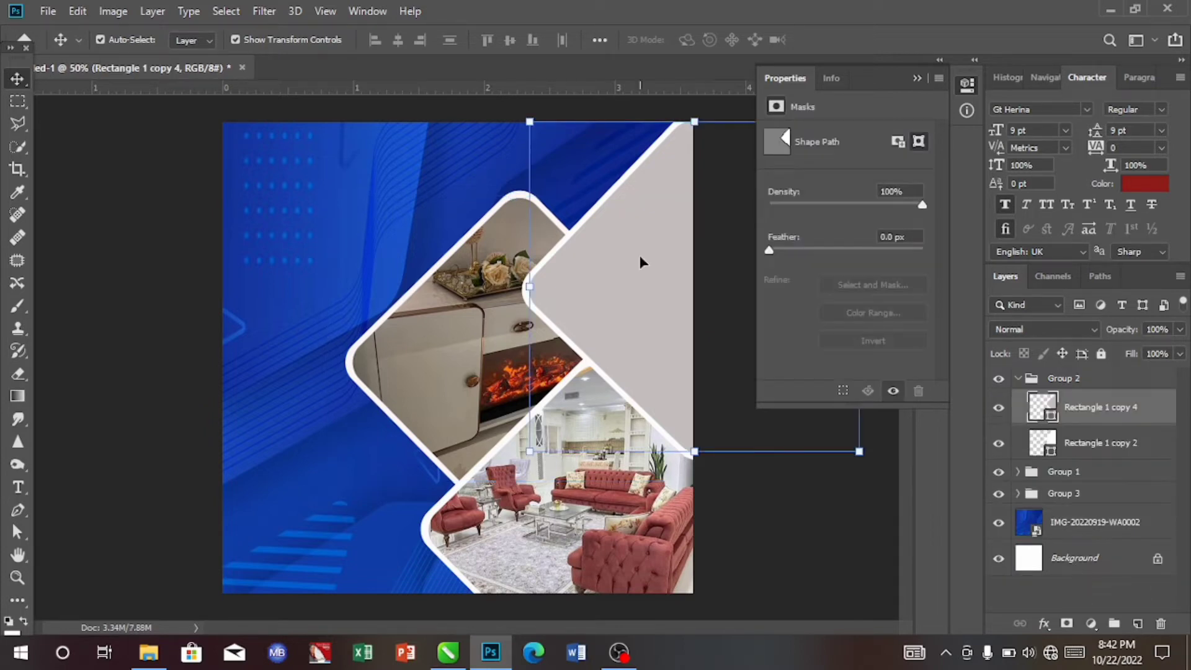
{"action": "left_click", "coordinate": [149, 659]}
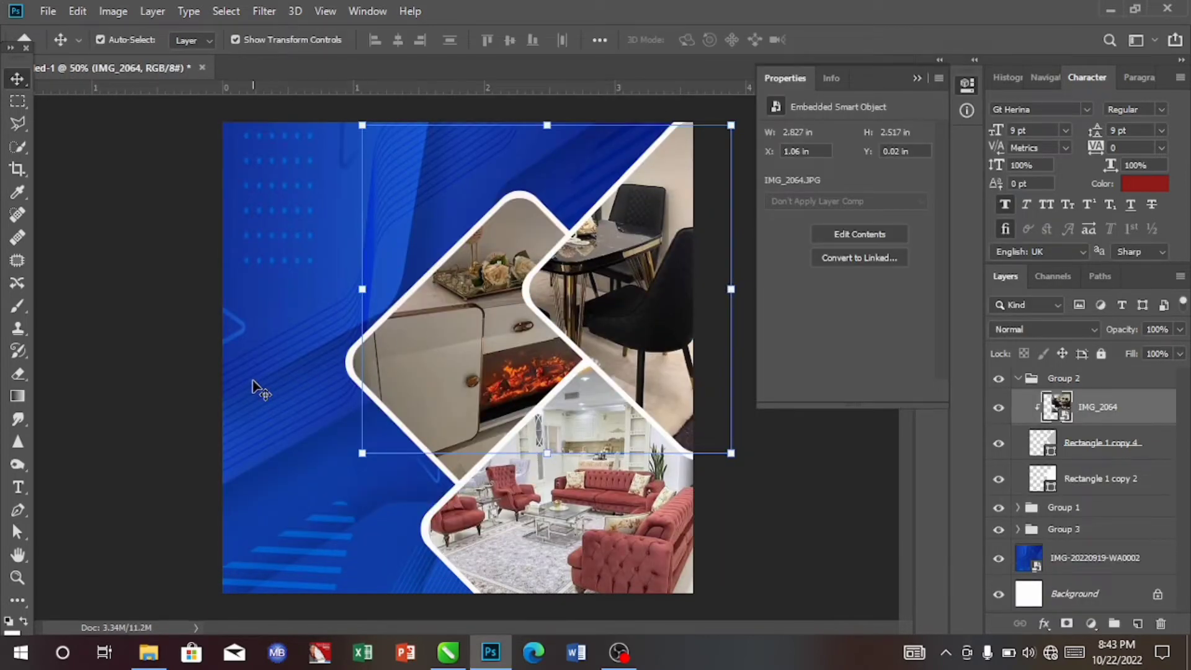
- Add the text "M.A ELCAM EMPIRES LTD" in the upper-left area of the blue background
{"action": "left_click", "coordinate": [277, 351]}
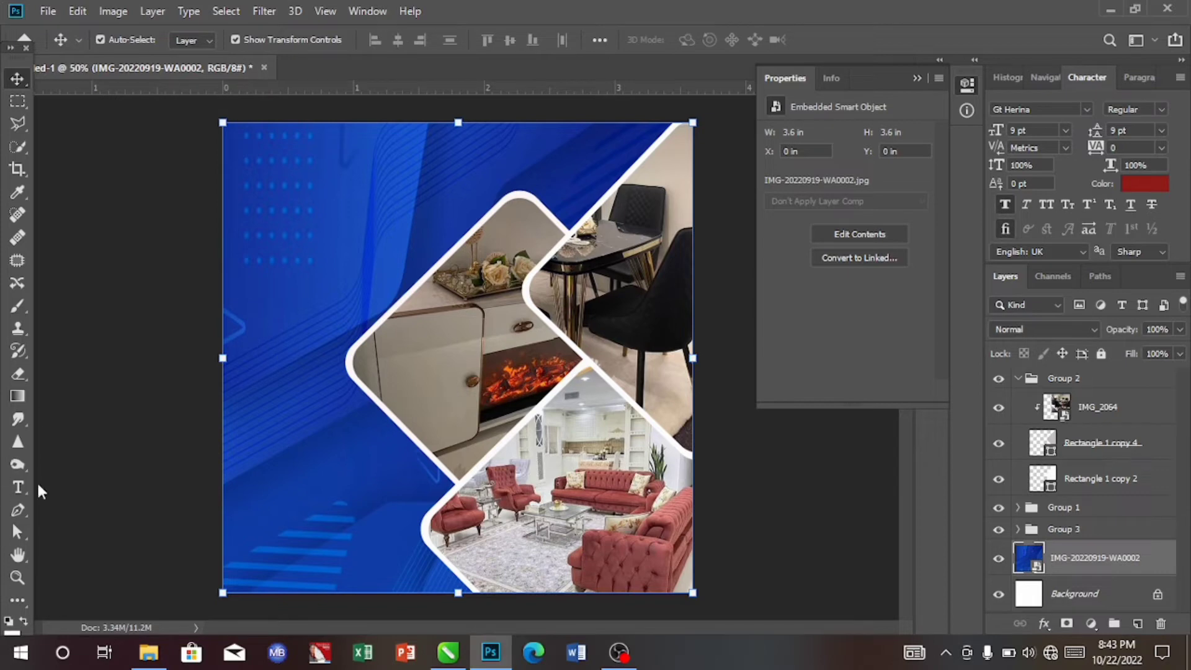
{"action": "left_click", "coordinate": [12, 490]}
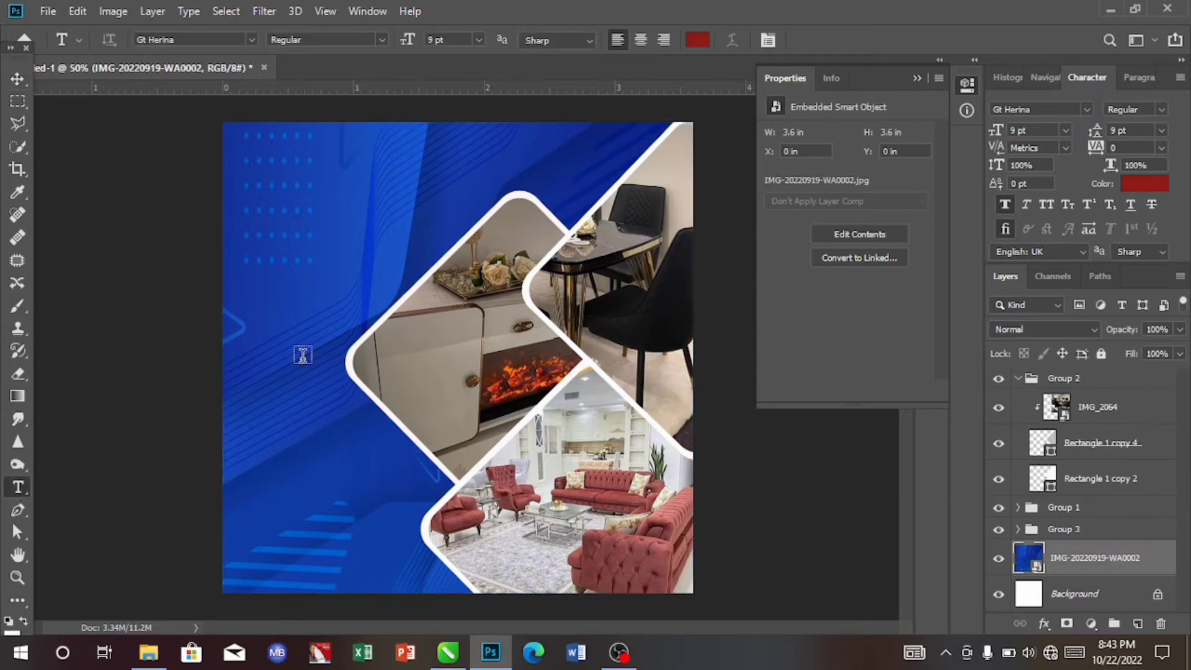
{"action": "left_click", "coordinate": [276, 225]}
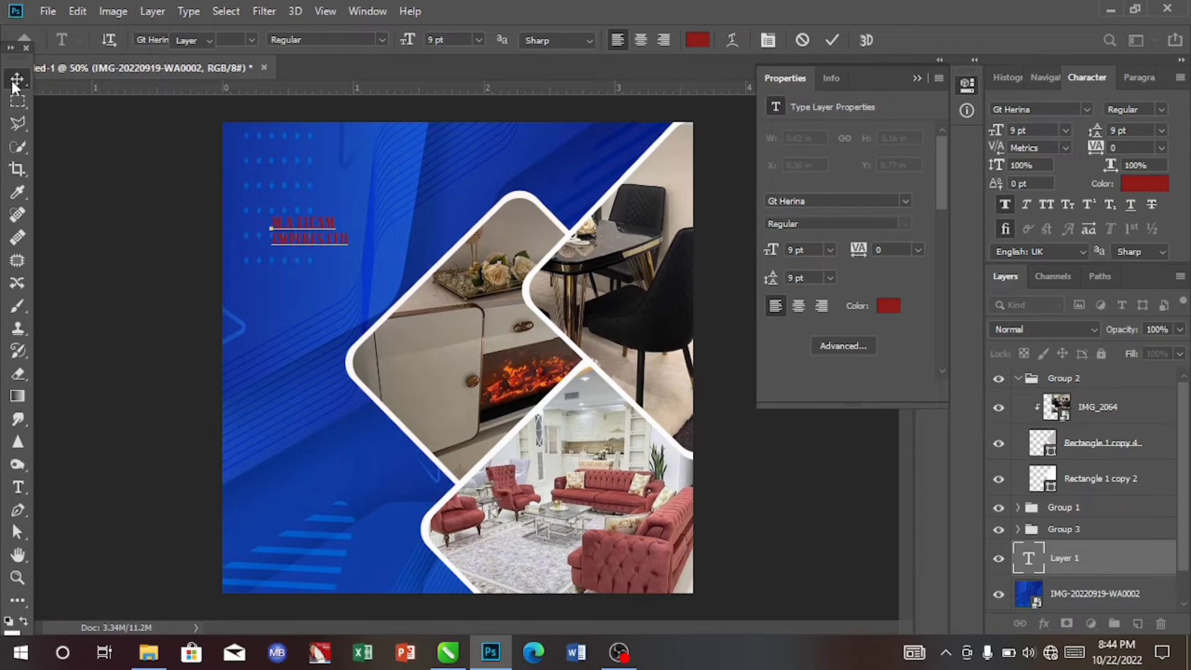
{"action": "left_click", "coordinate": [15, 80]}
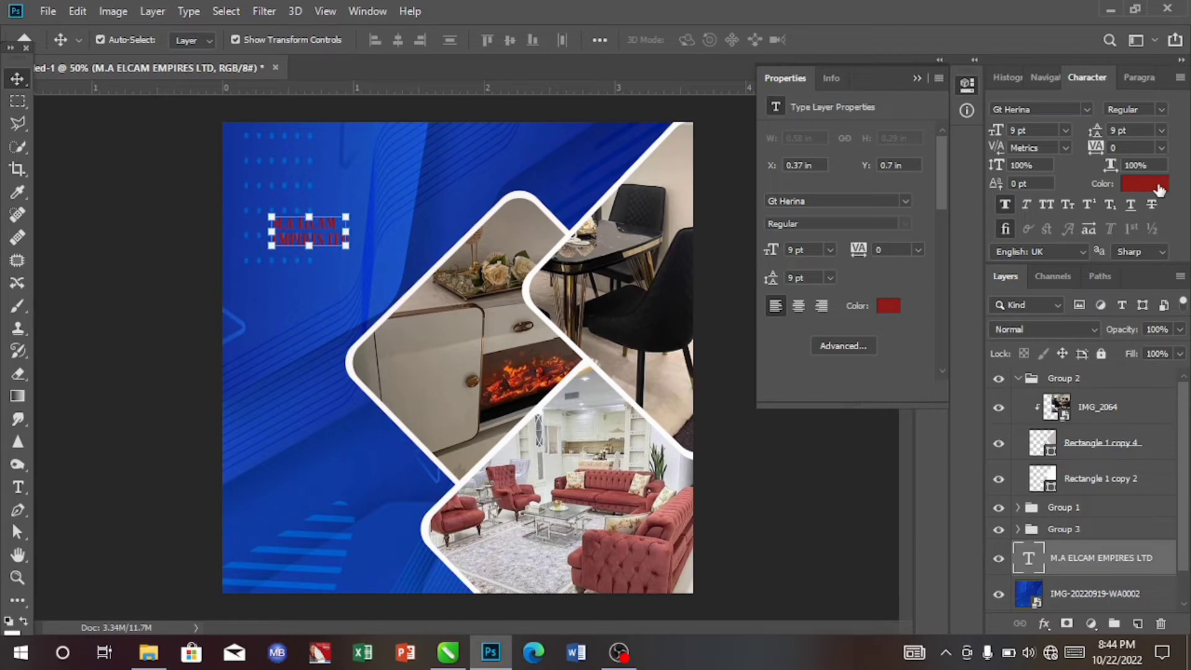
- Set the company name text colour to #fbca08 and its font to Montserrat Bold
{"action": "left_click", "coordinate": [1145, 184]}
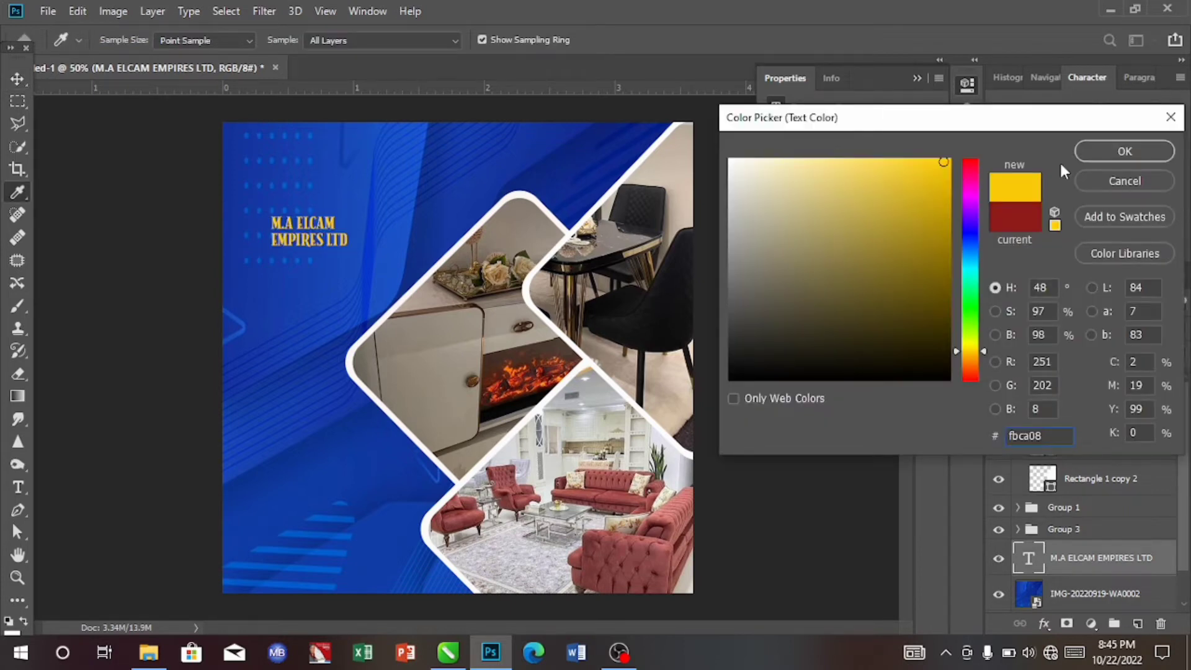
{"action": "left_click", "coordinate": [1083, 152]}
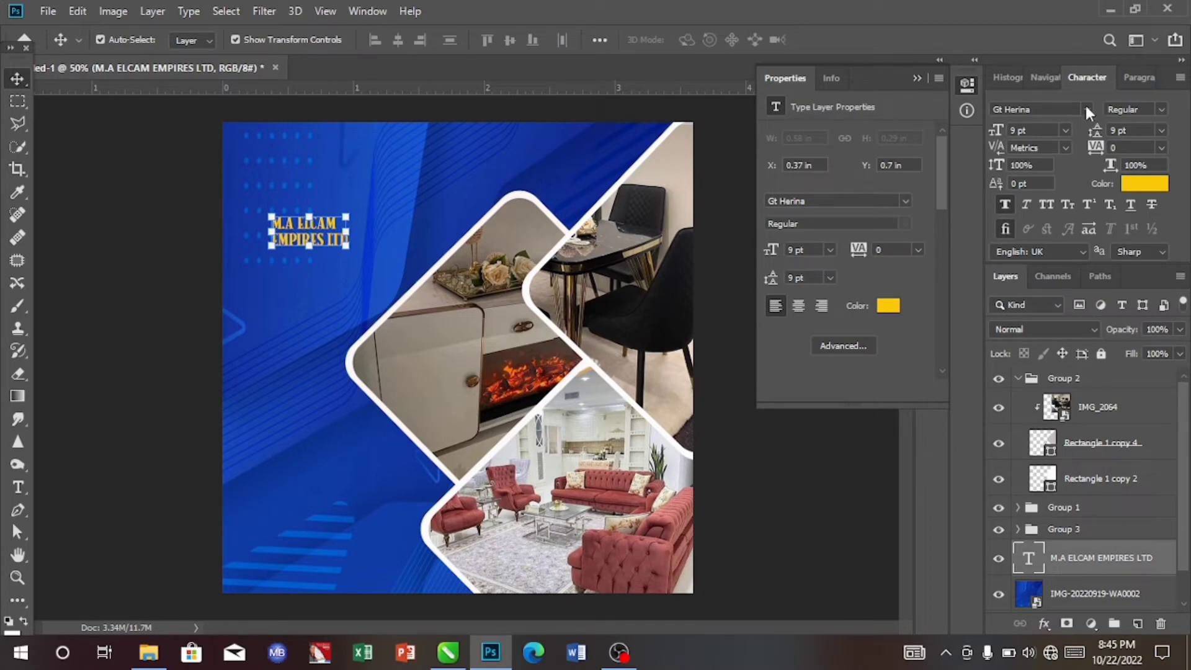
{"action": "left_click", "coordinate": [1086, 109]}
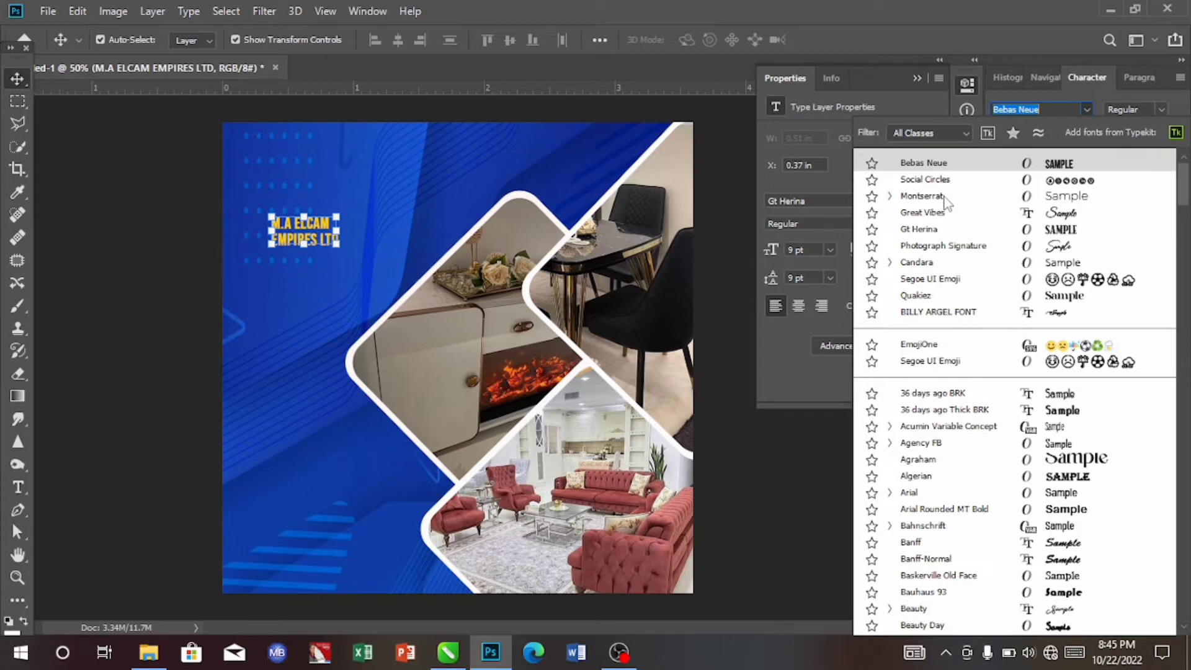
{"action": "left_click", "coordinate": [922, 196]}
{"action": "left_click", "coordinate": [1123, 110]}
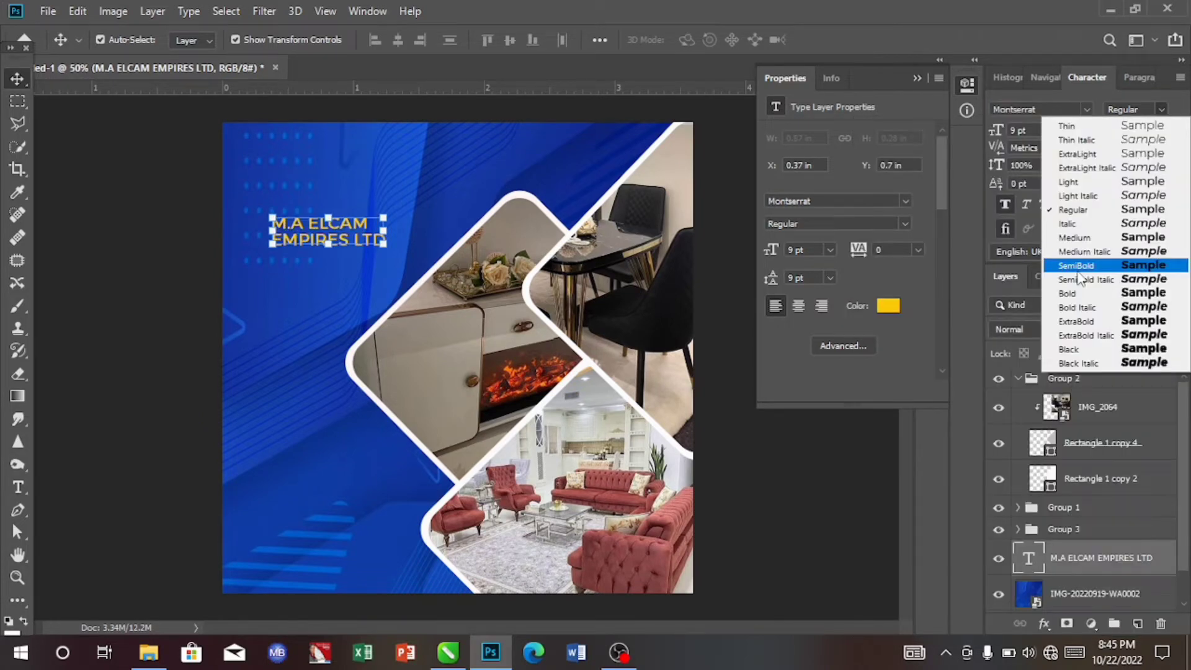
{"action": "left_click", "coordinate": [1077, 292]}
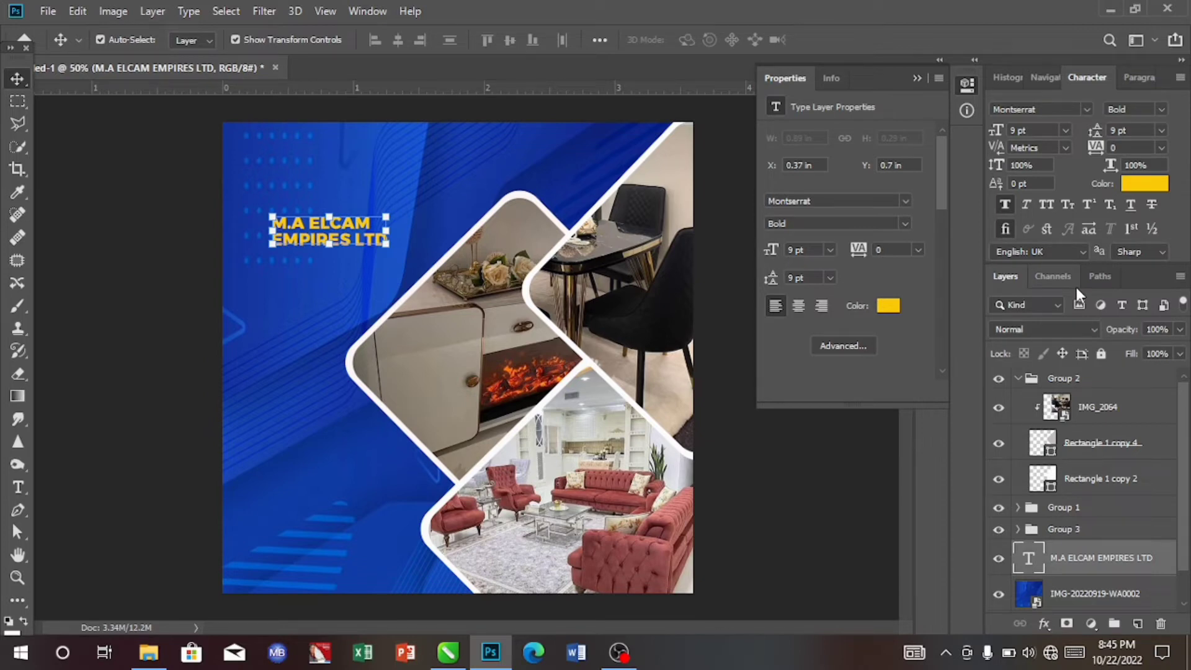
- Set the company name text size to 18 pt and move it up towards the top-left corner
{"action": "left_click", "coordinate": [1065, 130]}
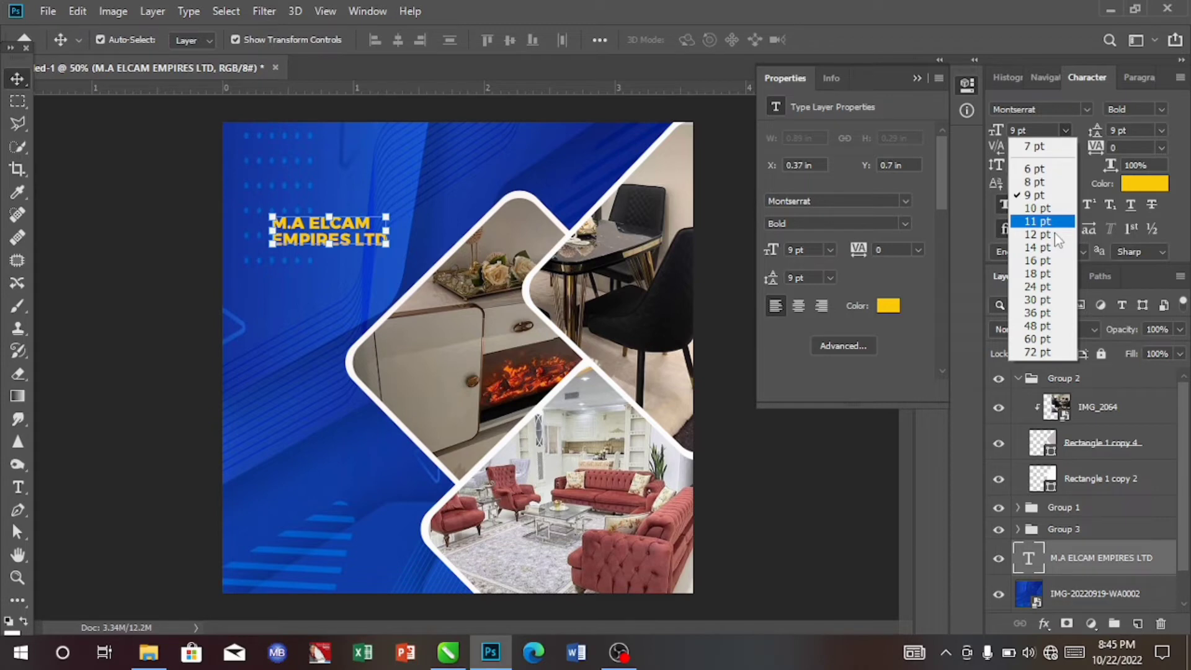
{"action": "left_click", "coordinate": [1037, 273]}
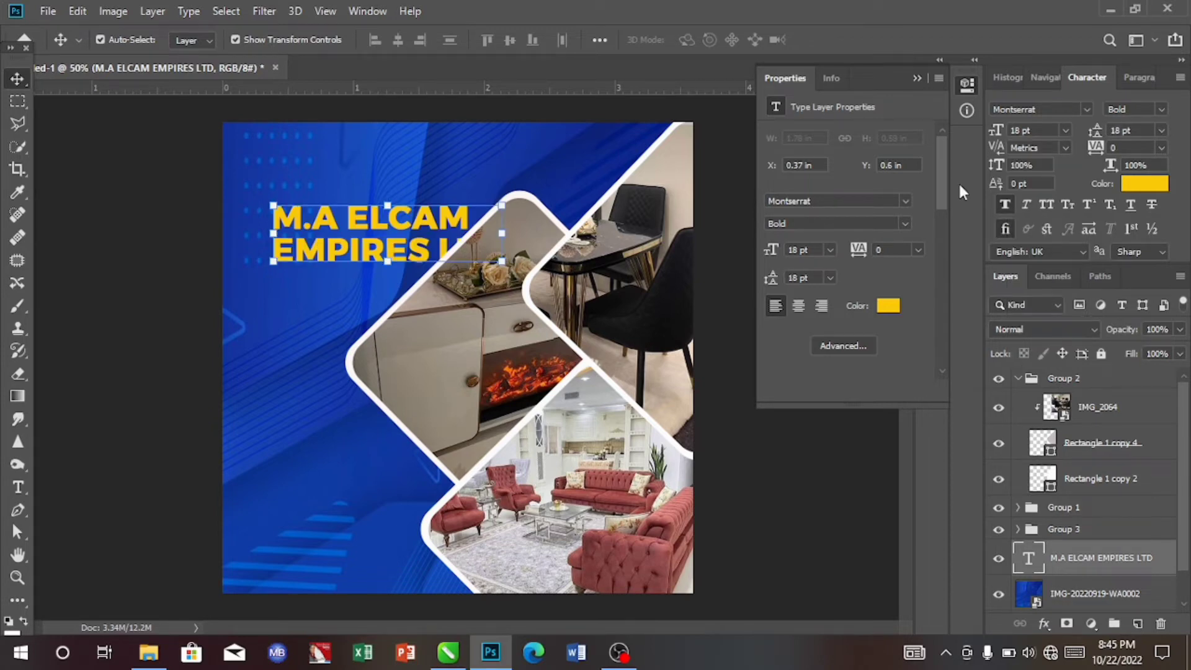
{"action": "left_click_drag", "start_coordinate": [385, 233], "coordinate": [356, 189]}
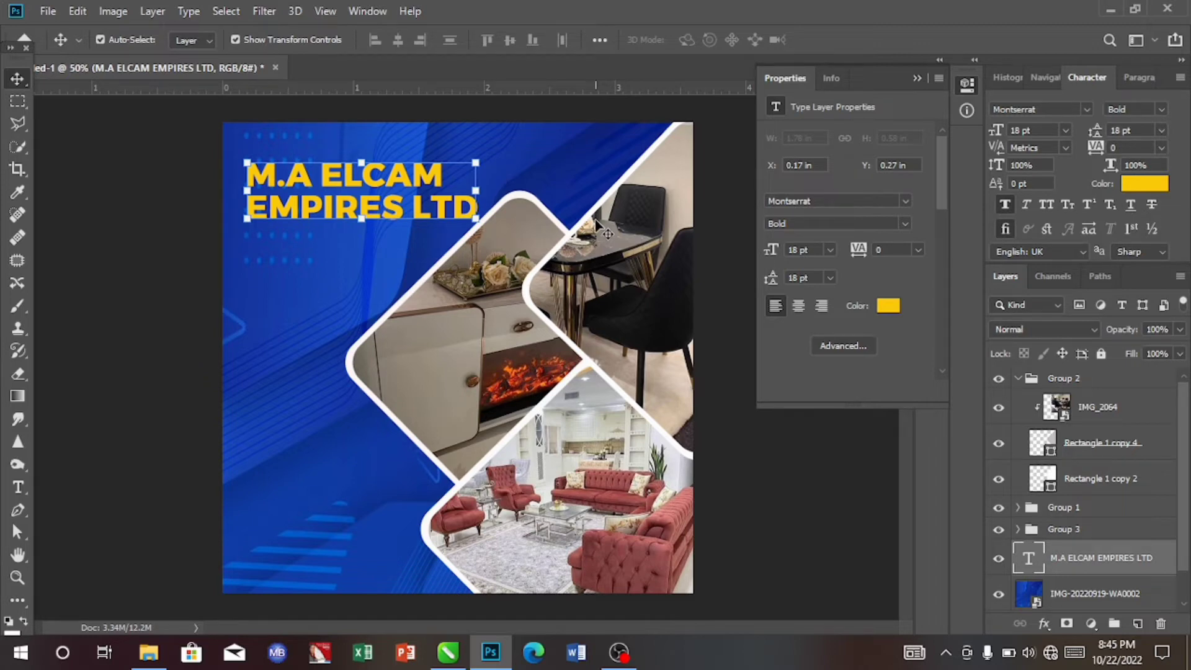
- Add a new guide layout with 0.15 in margins on all four sides of the canvas
{"action": "left_click", "coordinate": [367, 12]}
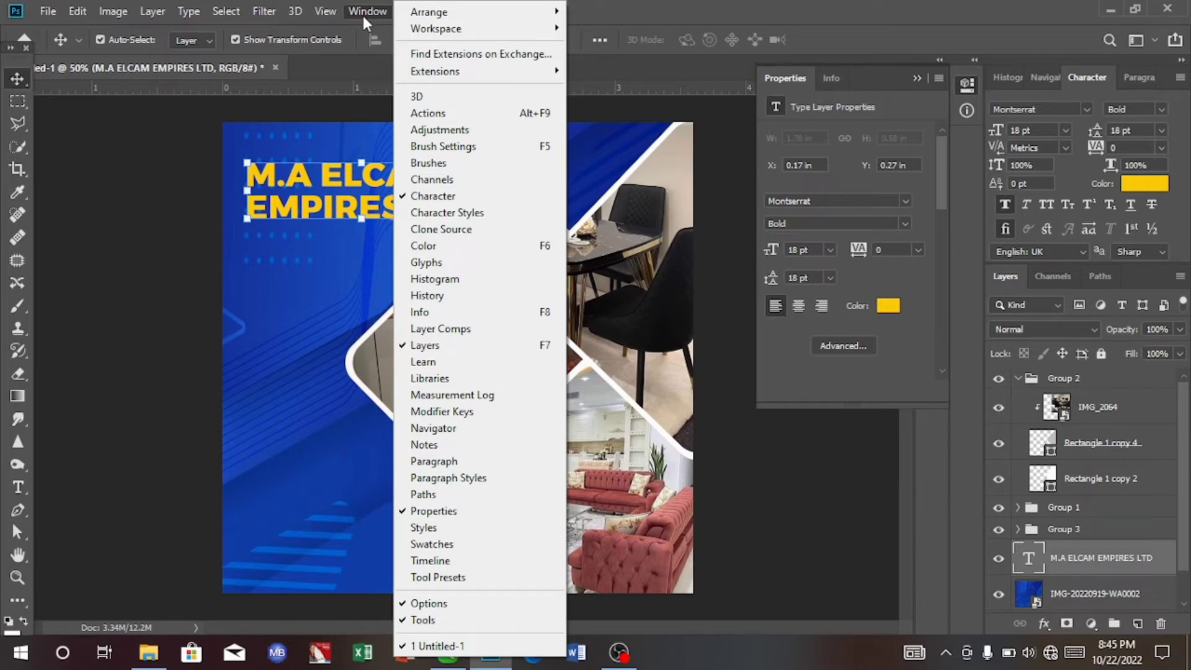
{"action": "mouse_move", "coordinate": [320, 14]}
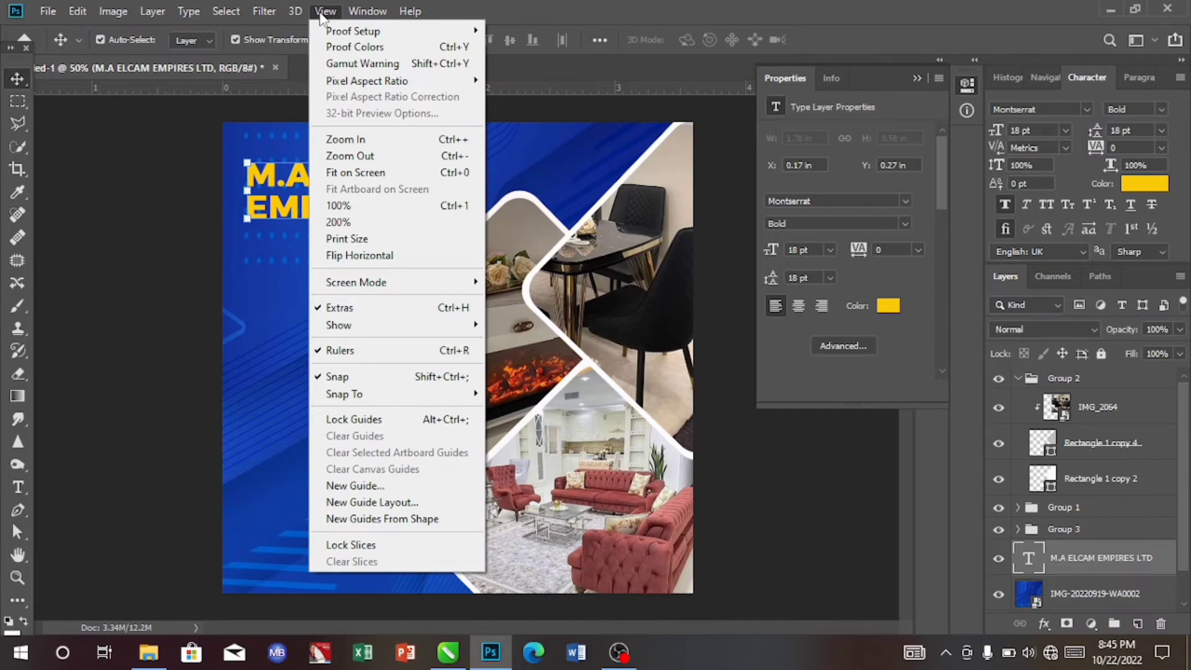
{"action": "left_click", "coordinate": [343, 504]}
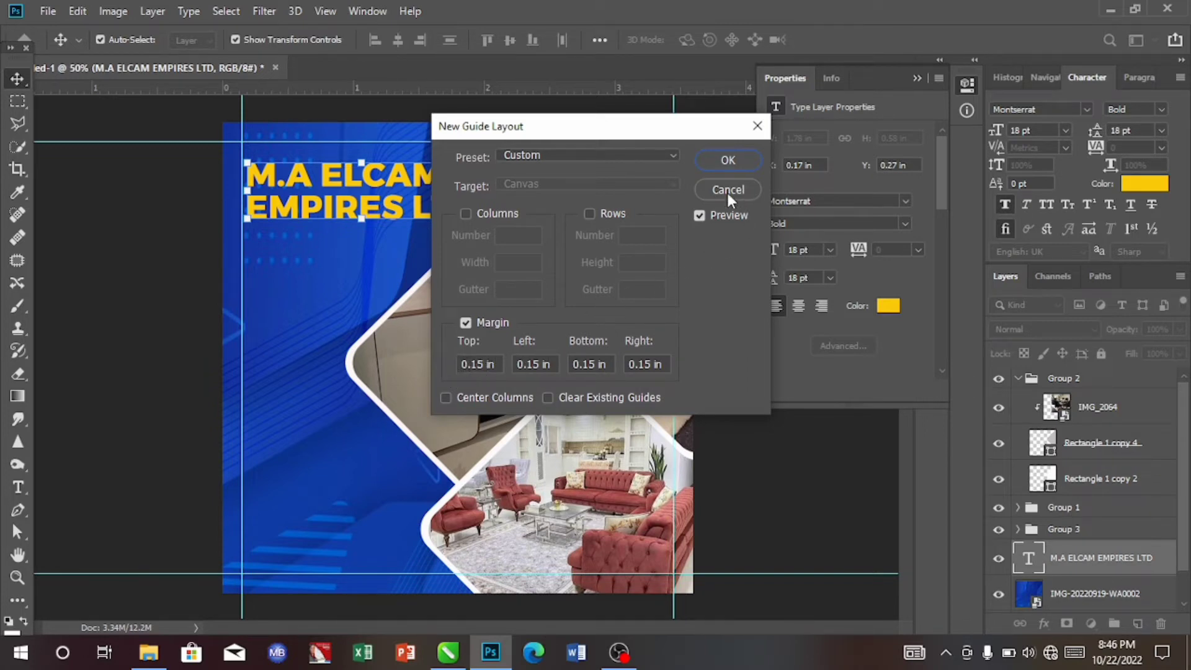
{"action": "left_click", "coordinate": [728, 160]}
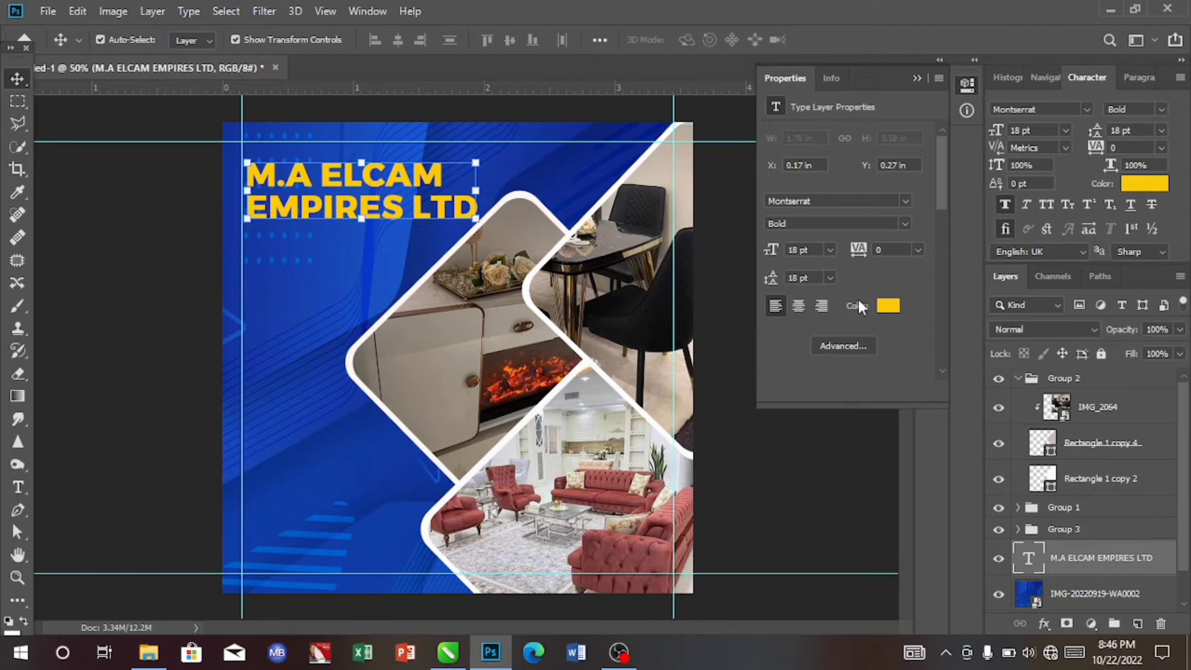
- Move the company name text so it sits against the top-left margin guides
{"action": "left_click_drag", "start_coordinate": [385, 199], "coordinate": [383, 183]}
{"action": "key", "text": "Left"}
{"action": "key", "text": "Left"}
{"action": "key", "text": "Left"}
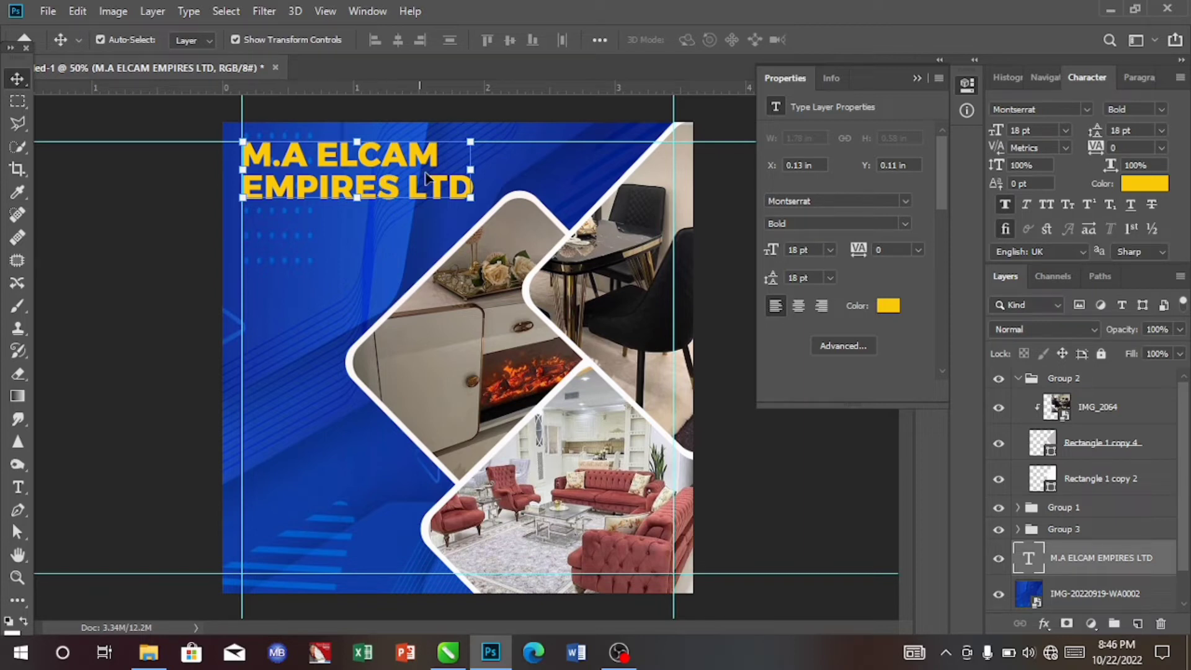
- Change the company name text colour to a brighter yellow, #fbdc08
{"action": "left_click", "coordinate": [1142, 182]}
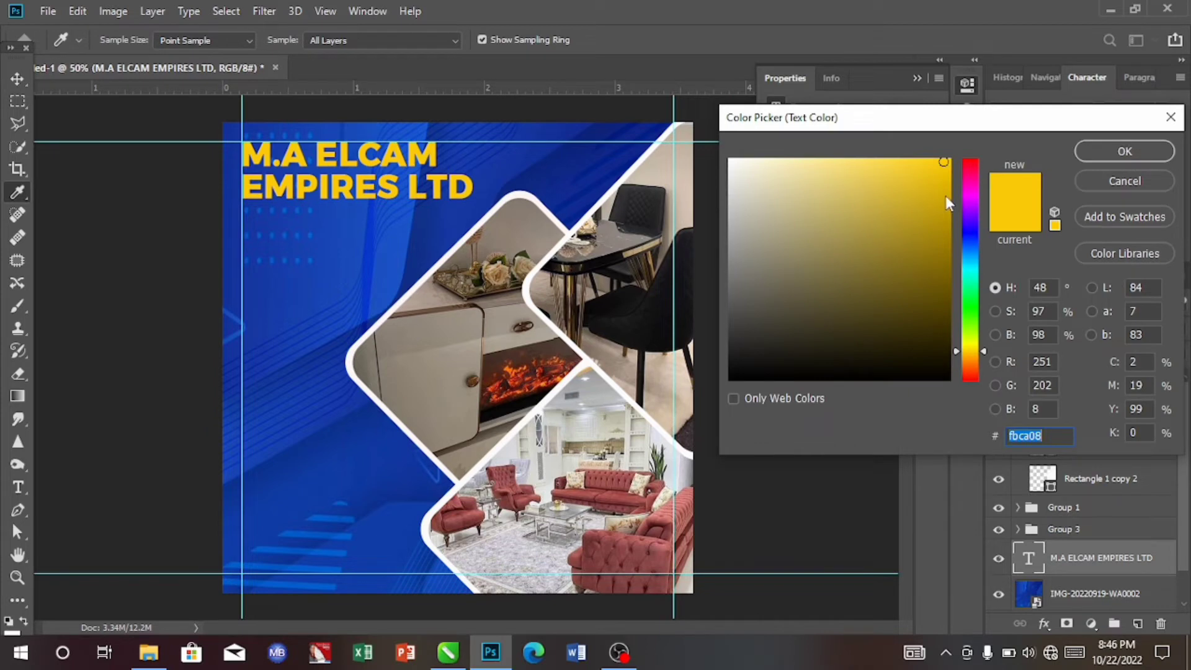
{"action": "left_click_drag", "start_coordinate": [970, 351], "coordinate": [969, 349]}
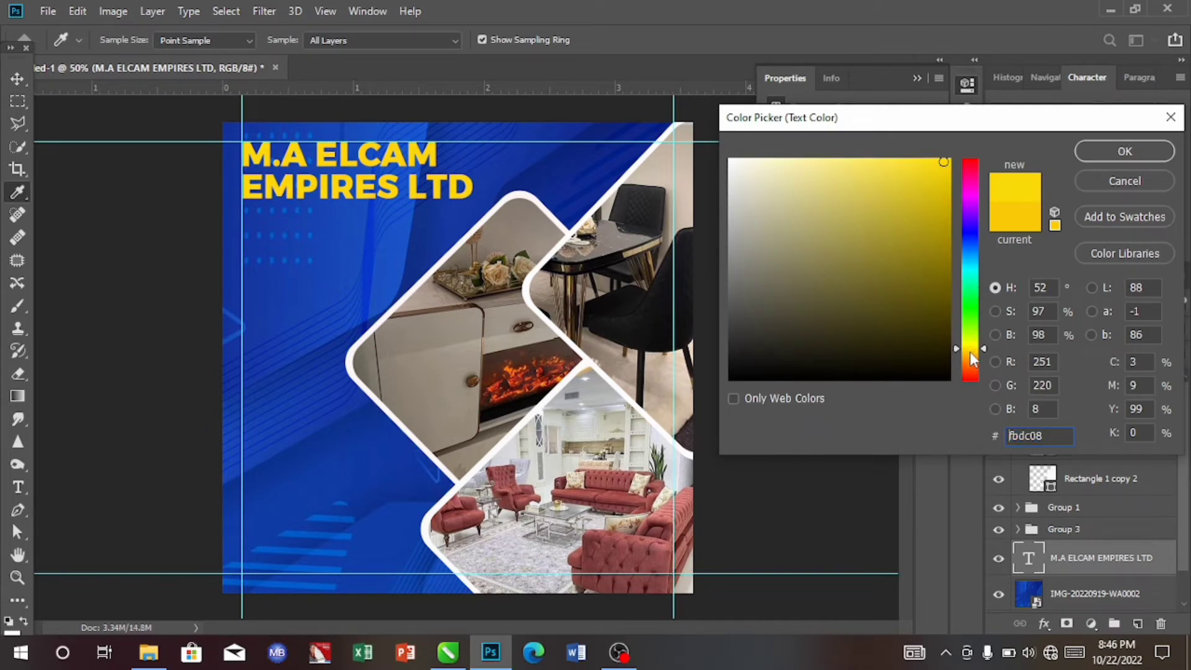
{"action": "left_click", "coordinate": [969, 353]}
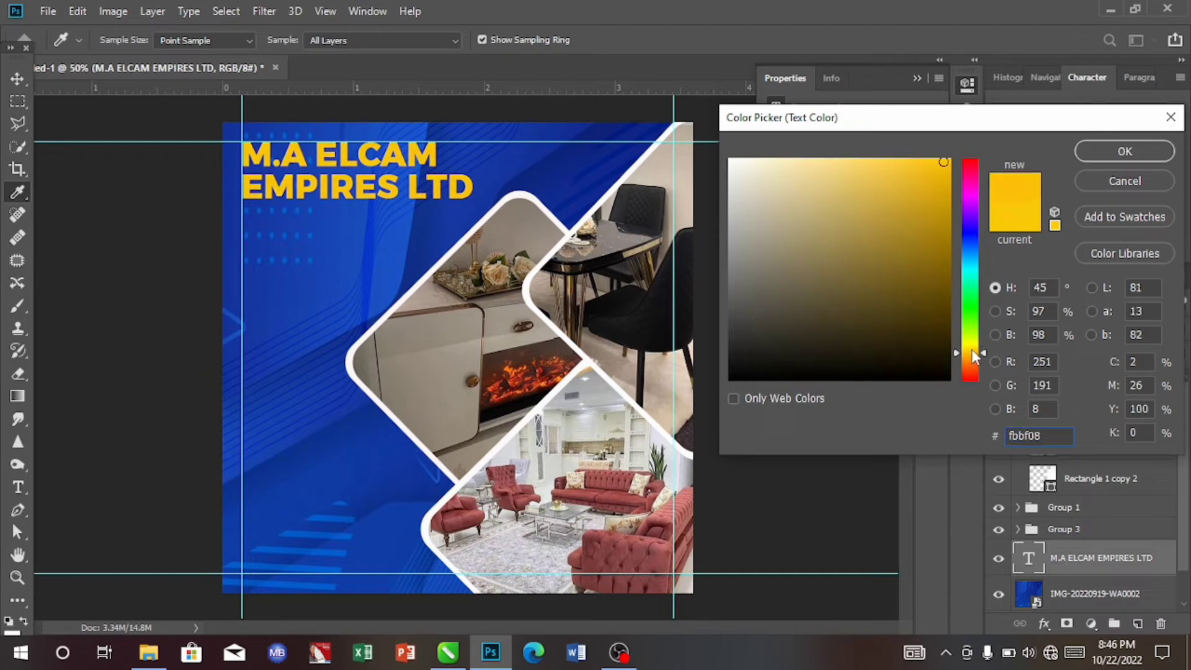
{"action": "left_click", "coordinate": [972, 349]}
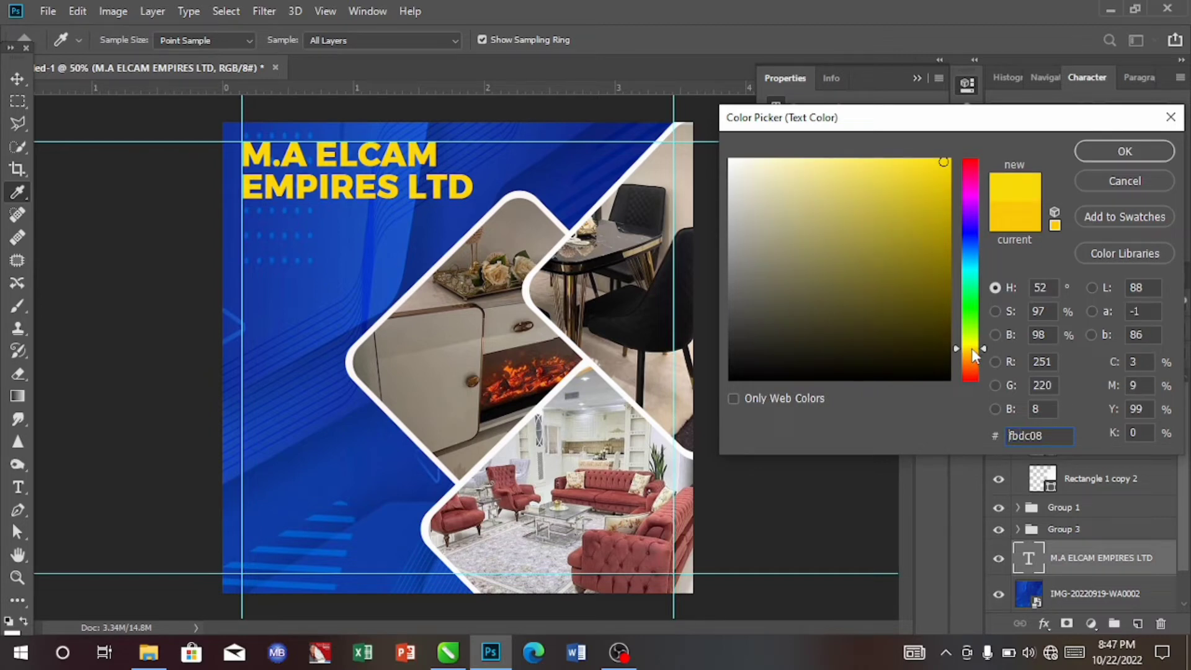
{"action": "left_click", "coordinate": [1099, 154]}
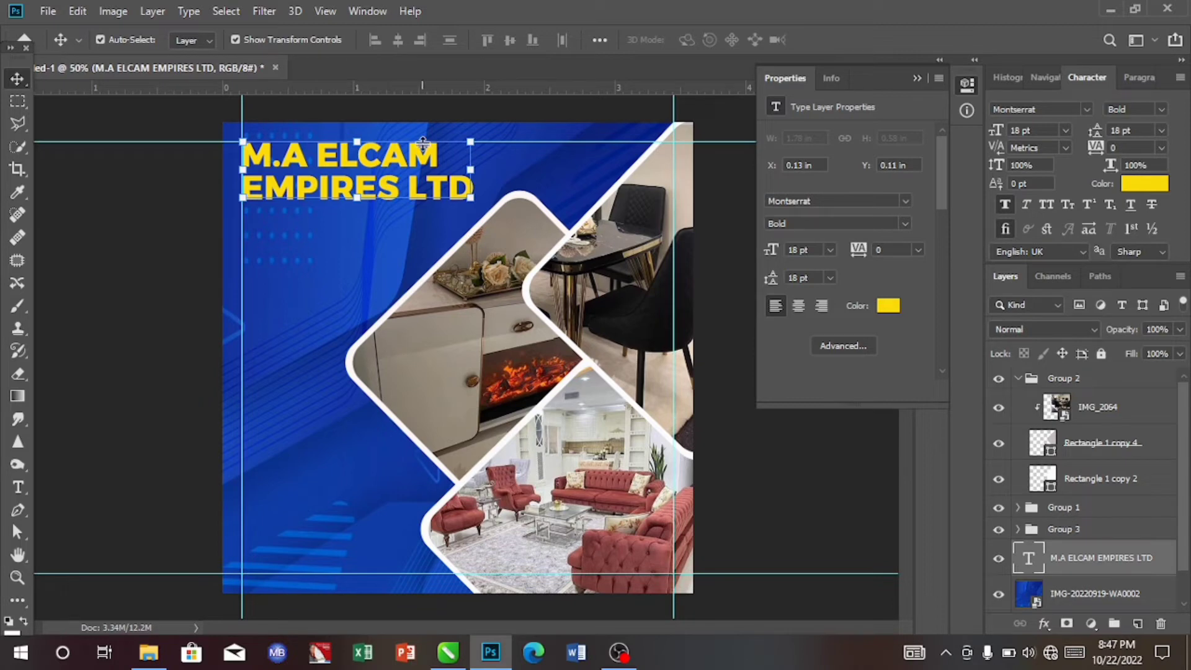
- Add the tagline text "Dealers On all kinds of Electronics, Furnture And Interior Decorations (Total Furnishing)" below the company name
{"action": "left_click", "coordinate": [19, 477]}
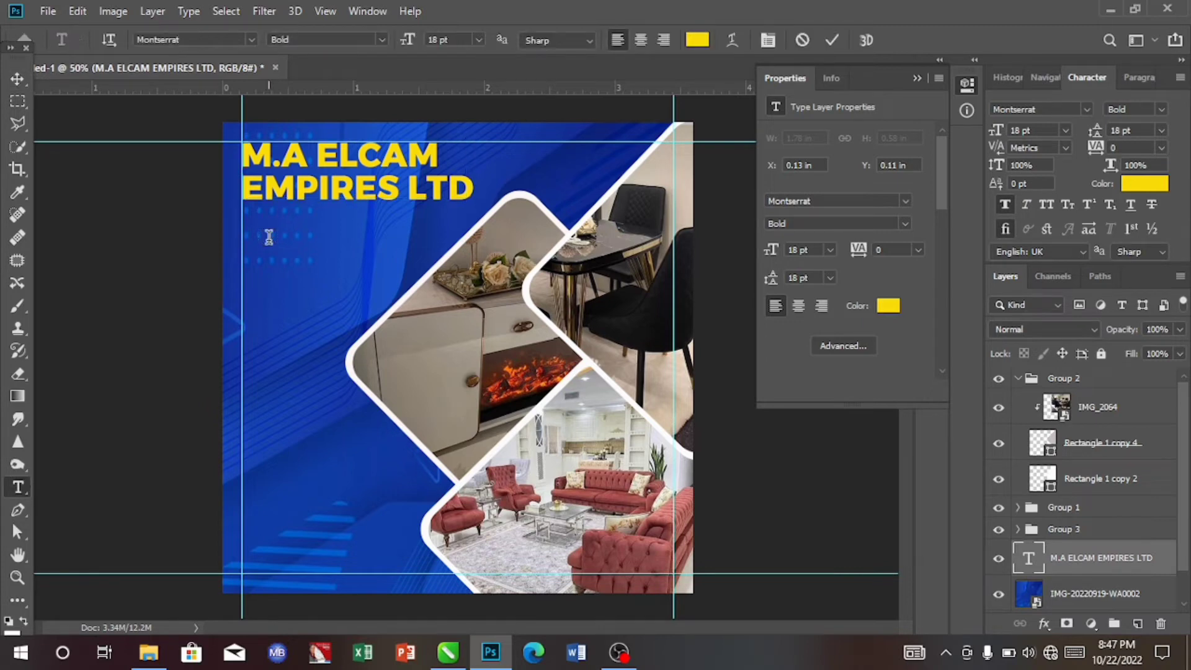
{"action": "left_click", "coordinate": [268, 237]}
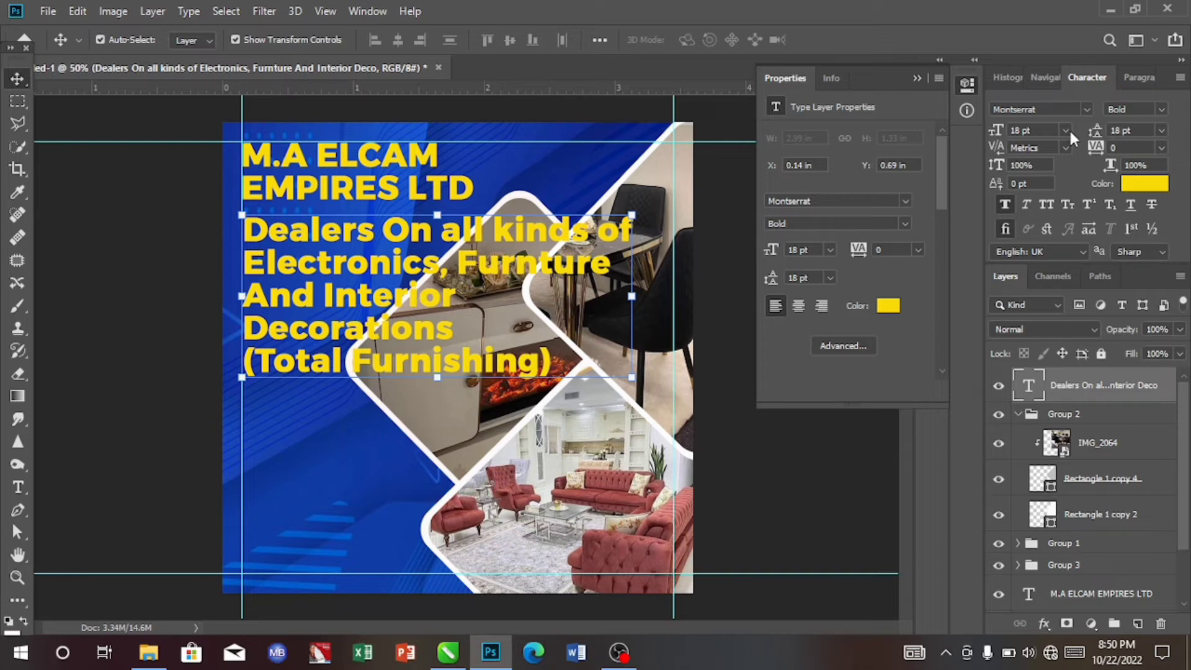
- Set the tagline's font style to Montserrat Medium and its size to 8 pt
{"action": "left_click", "coordinate": [1161, 110]}
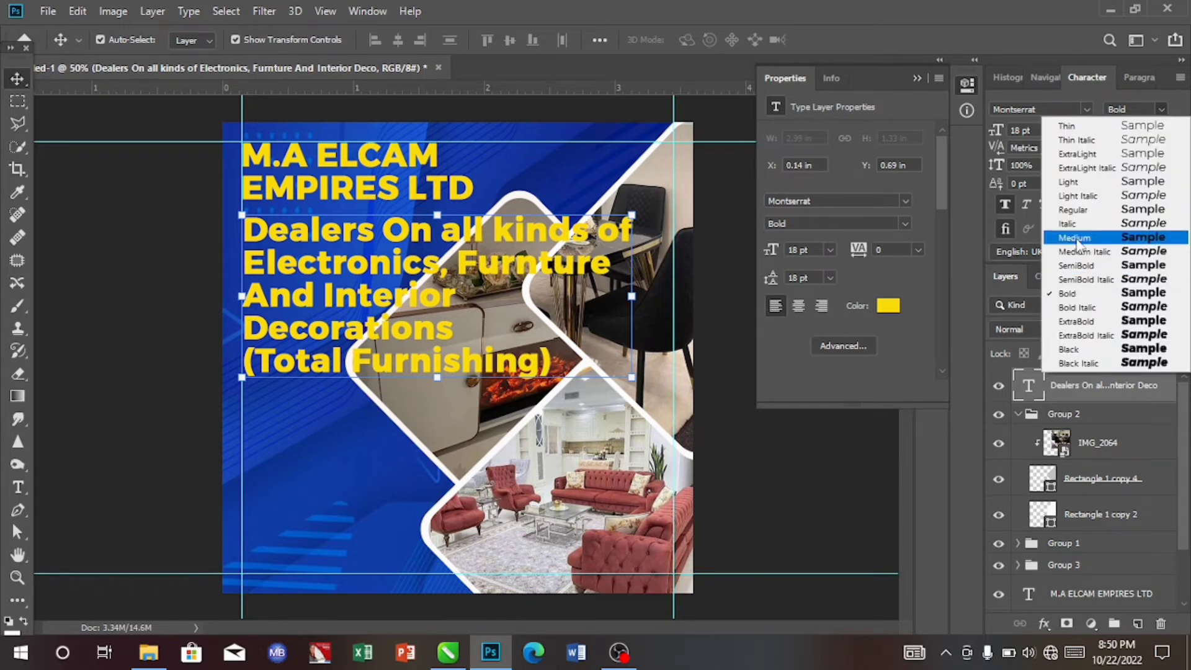
{"action": "left_click", "coordinate": [1078, 238]}
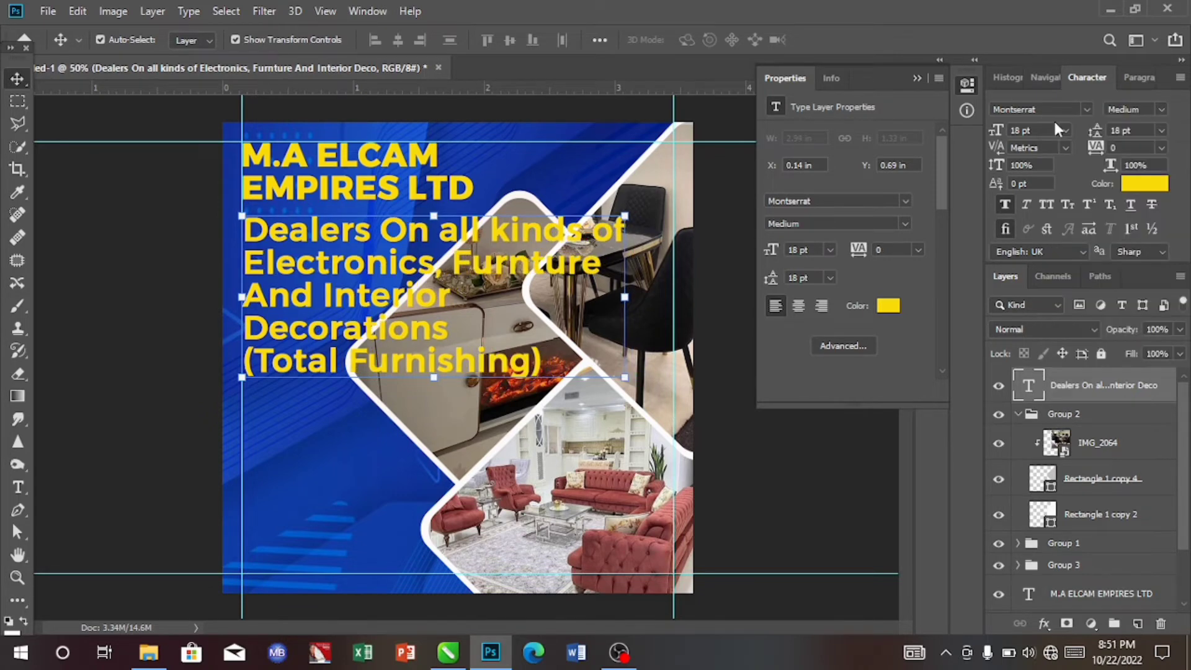
{"action": "left_click", "coordinate": [1065, 130]}
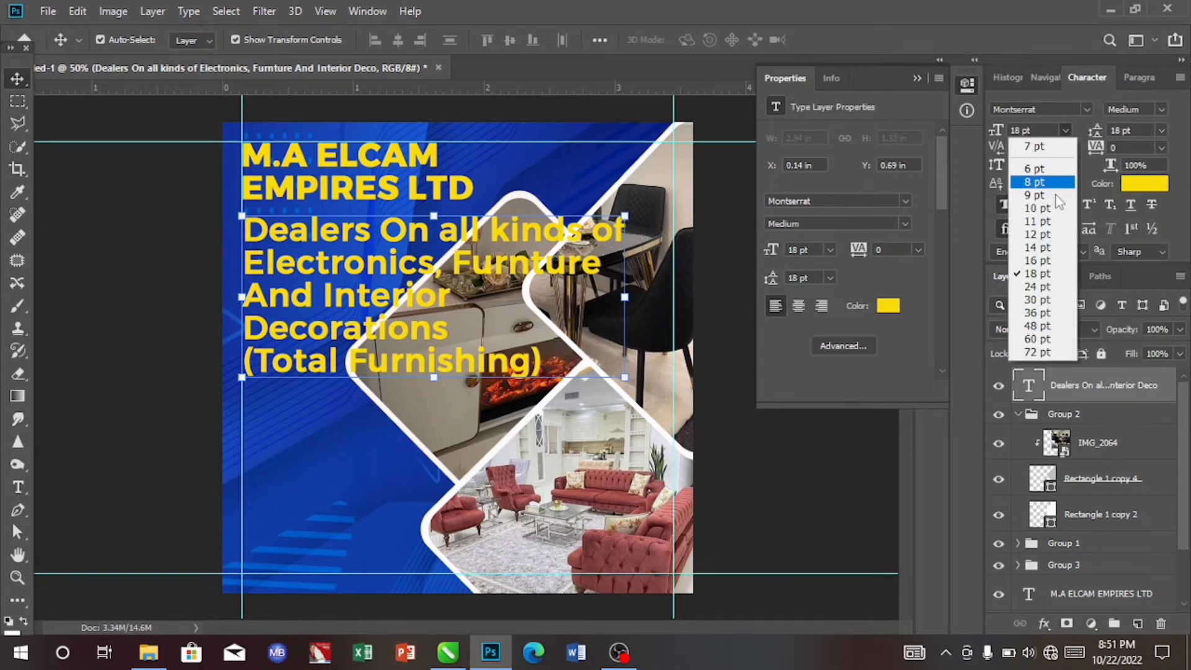
{"action": "left_click", "coordinate": [1033, 182]}
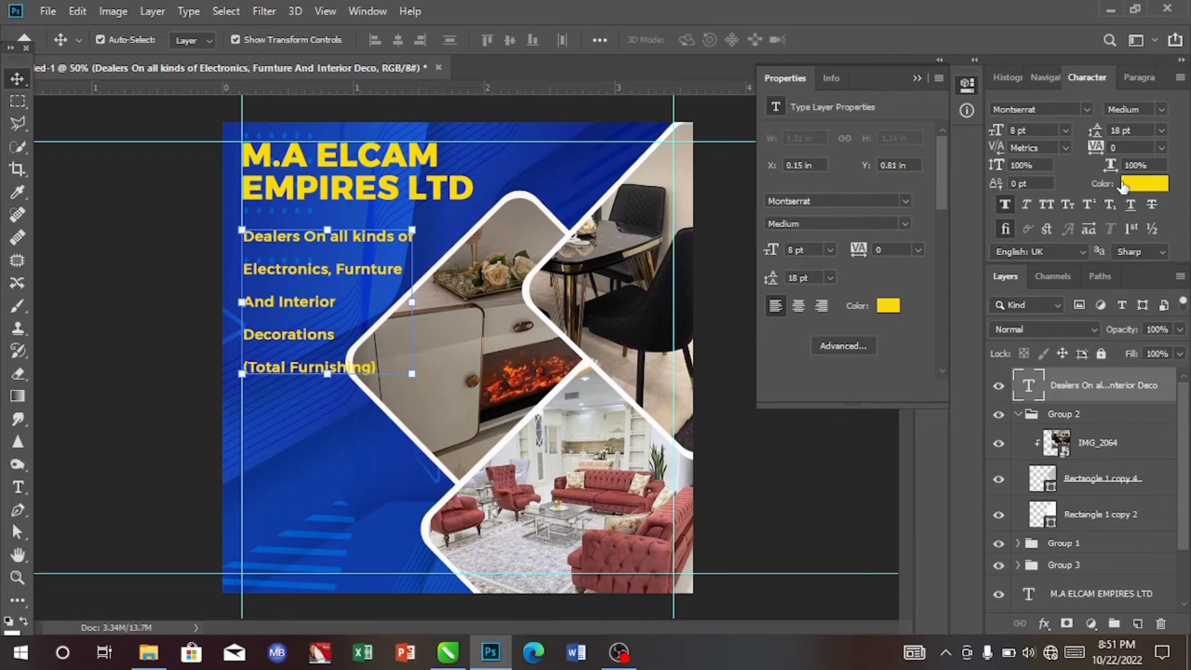
- Set the tagline's leading to 8 pt and its tracking to -25
{"action": "left_click", "coordinate": [1160, 130]}
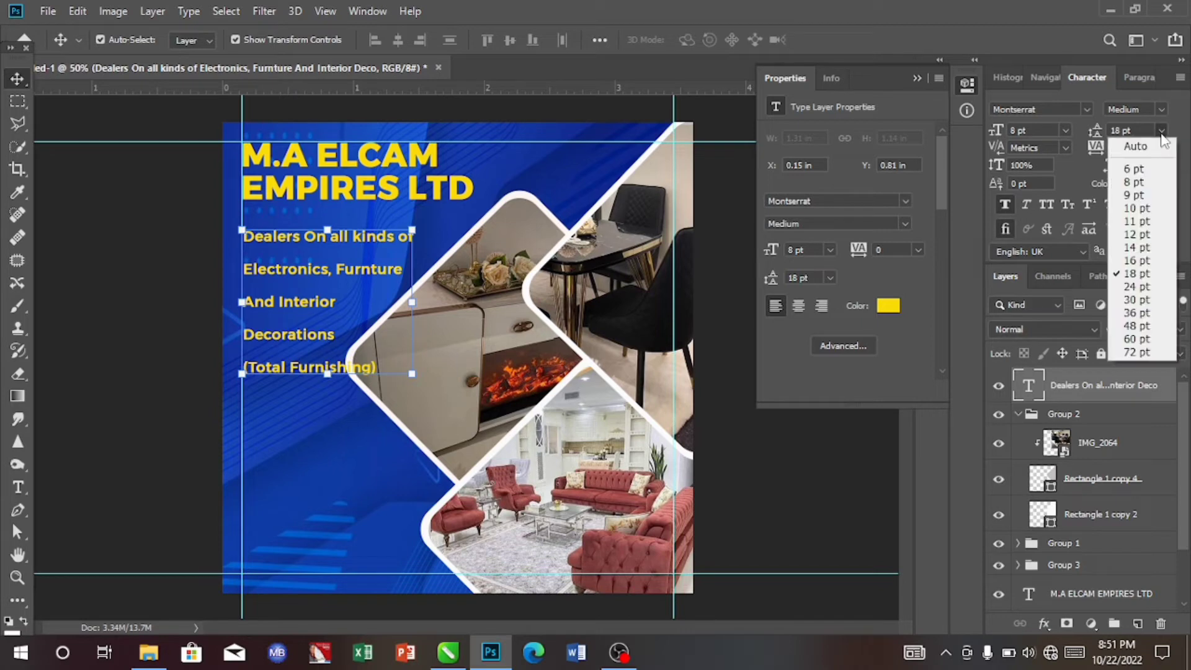
{"action": "left_click", "coordinate": [1132, 173]}
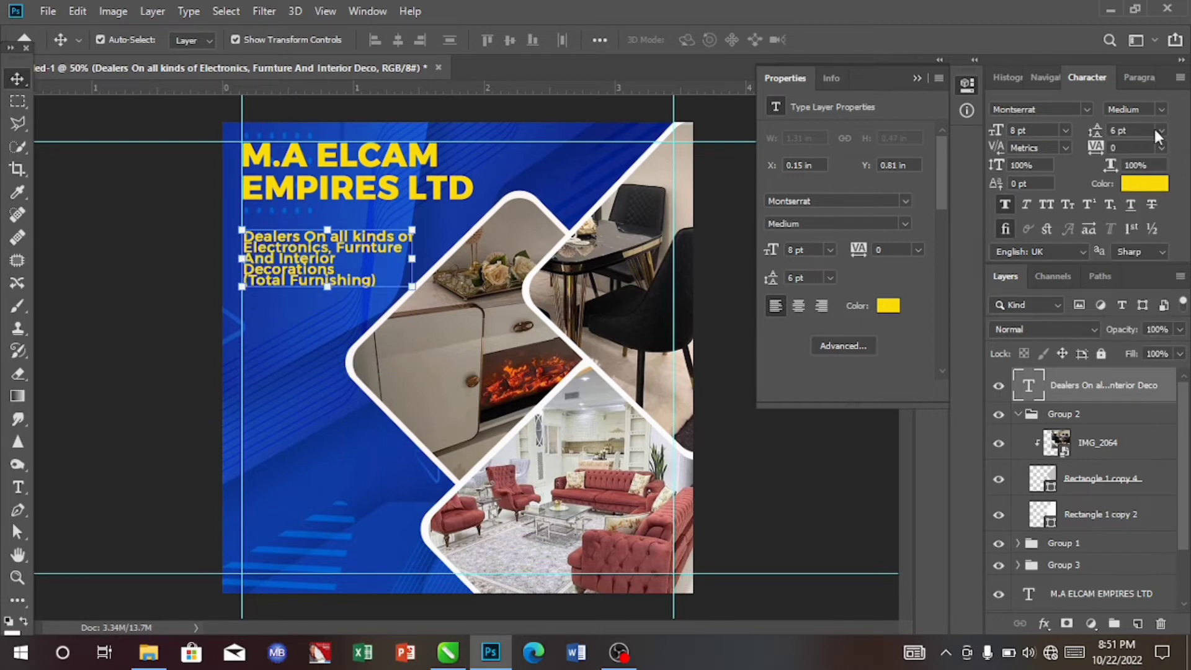
{"action": "left_click", "coordinate": [1159, 130]}
{"action": "left_click", "coordinate": [1140, 180]}
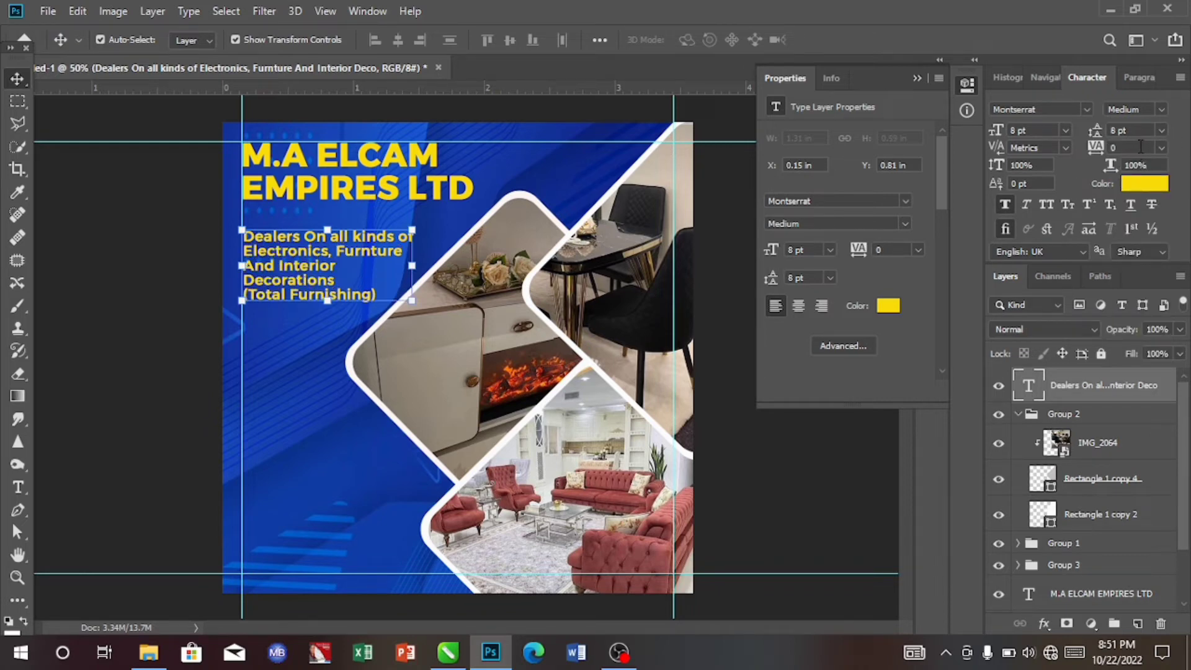
{"action": "left_click", "coordinate": [1161, 148]}
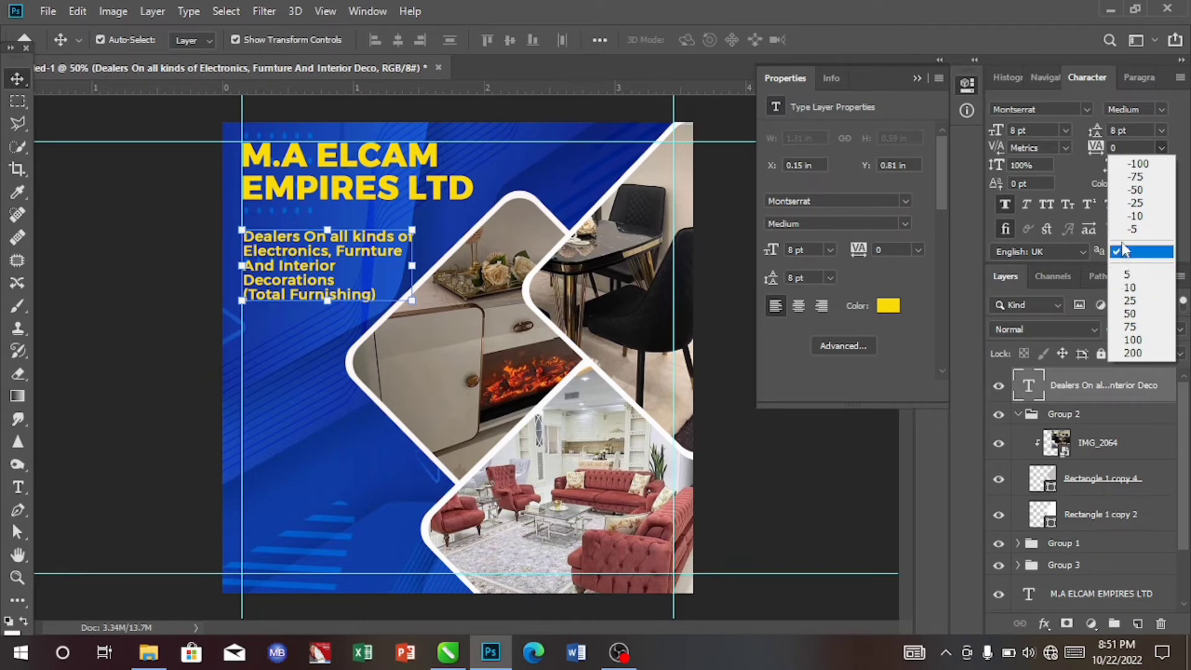
{"action": "left_click", "coordinate": [1126, 202]}
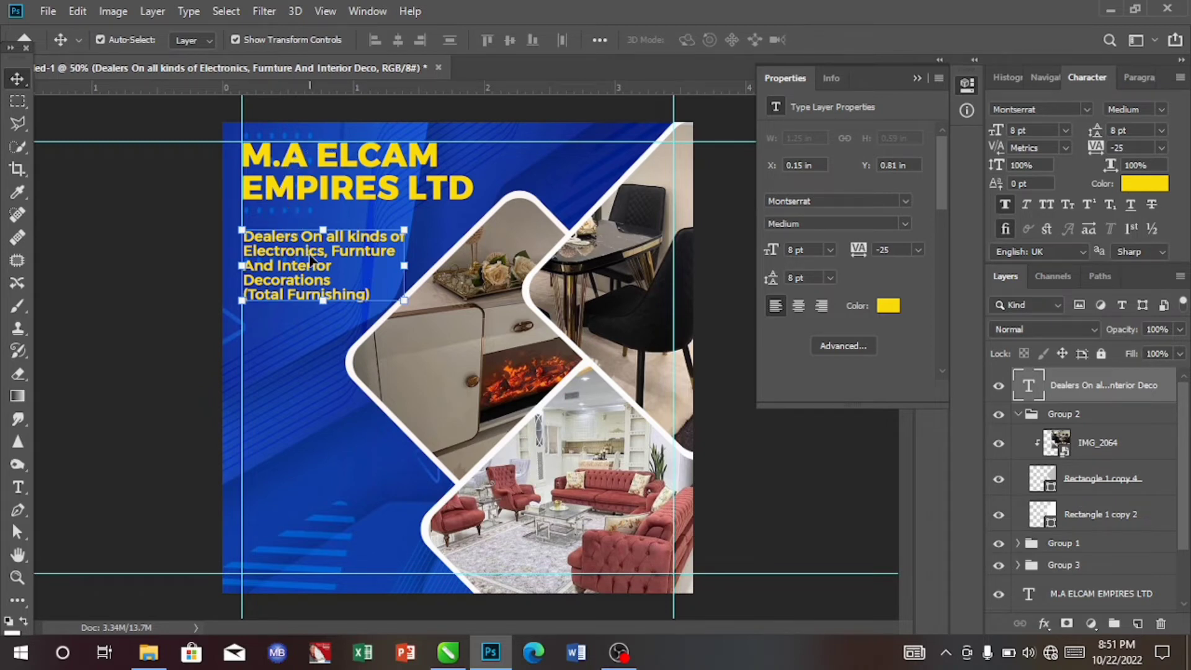
- Move the tagline up just under the company name and set its colour to white, #fefdfd
{"action": "left_click_drag", "start_coordinate": [310, 260], "coordinate": [311, 242]}
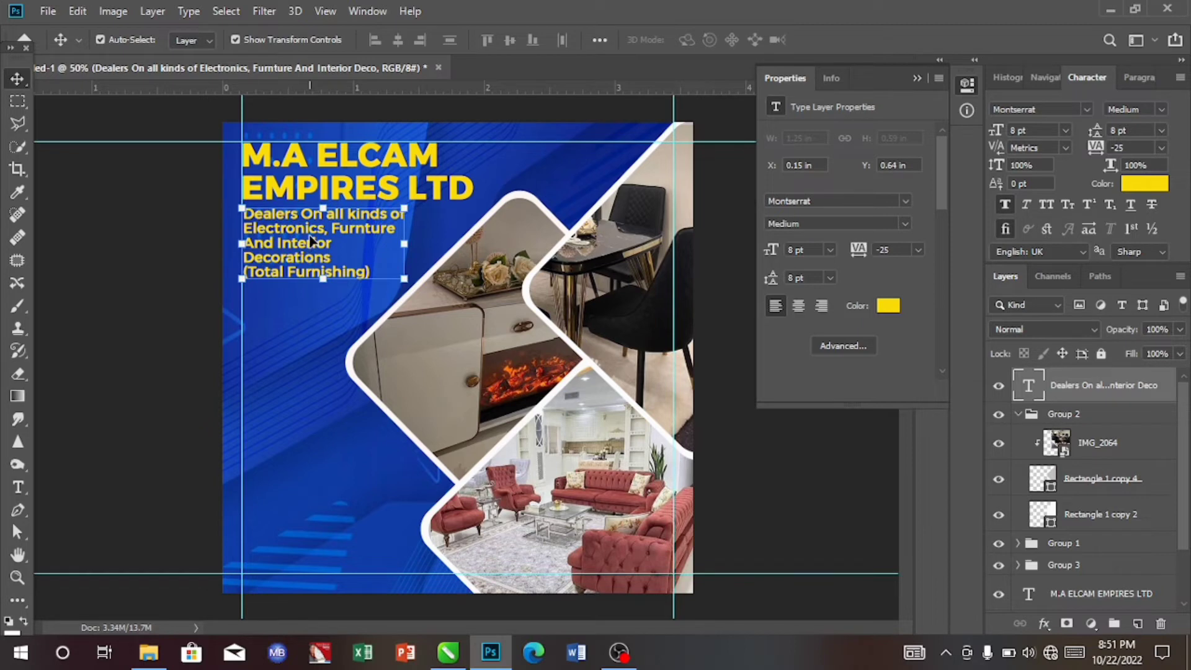
{"action": "left_click", "coordinate": [1159, 183]}
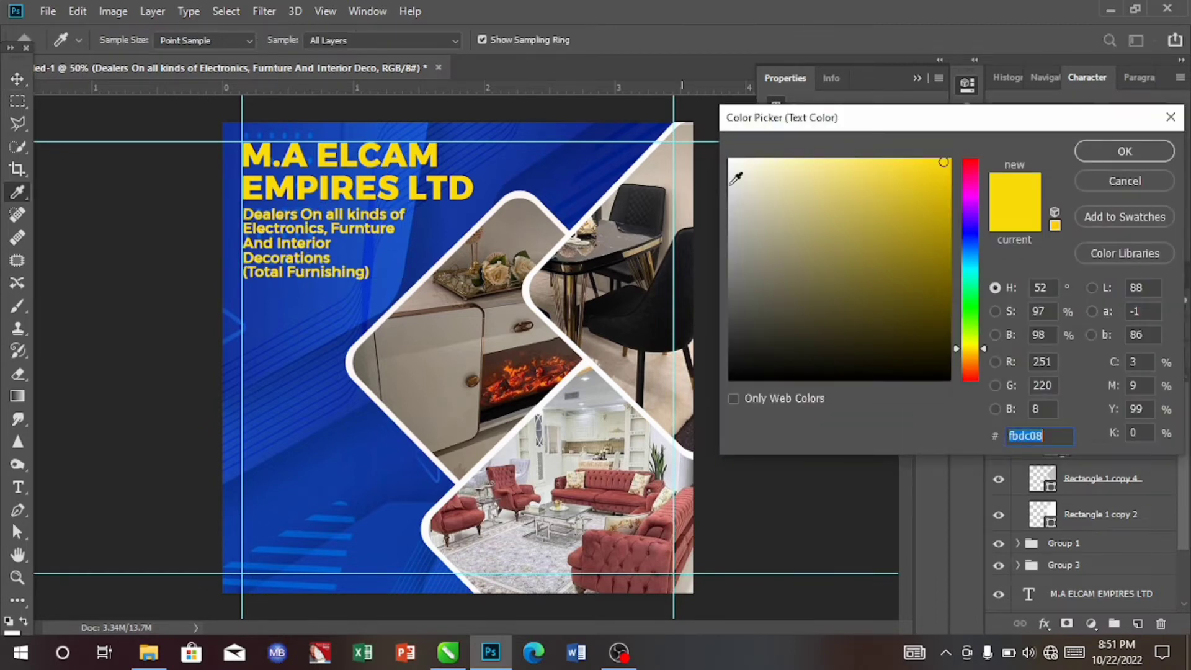
{"action": "left_click", "coordinate": [621, 180]}
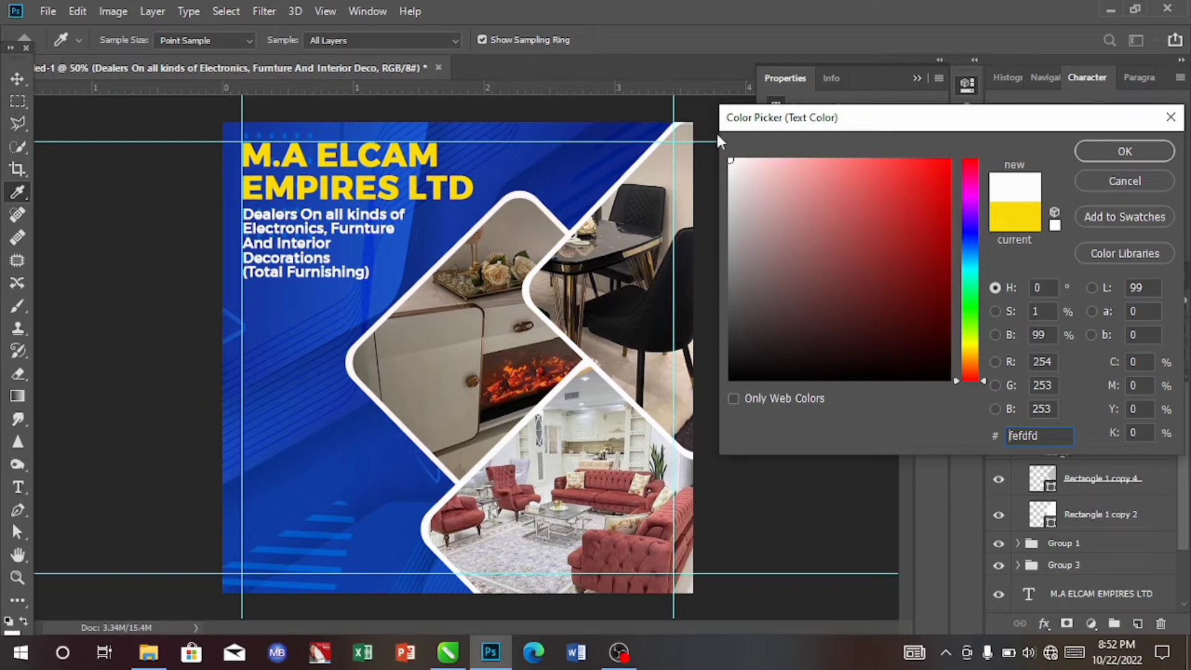
{"action": "left_click", "coordinate": [1132, 153]}
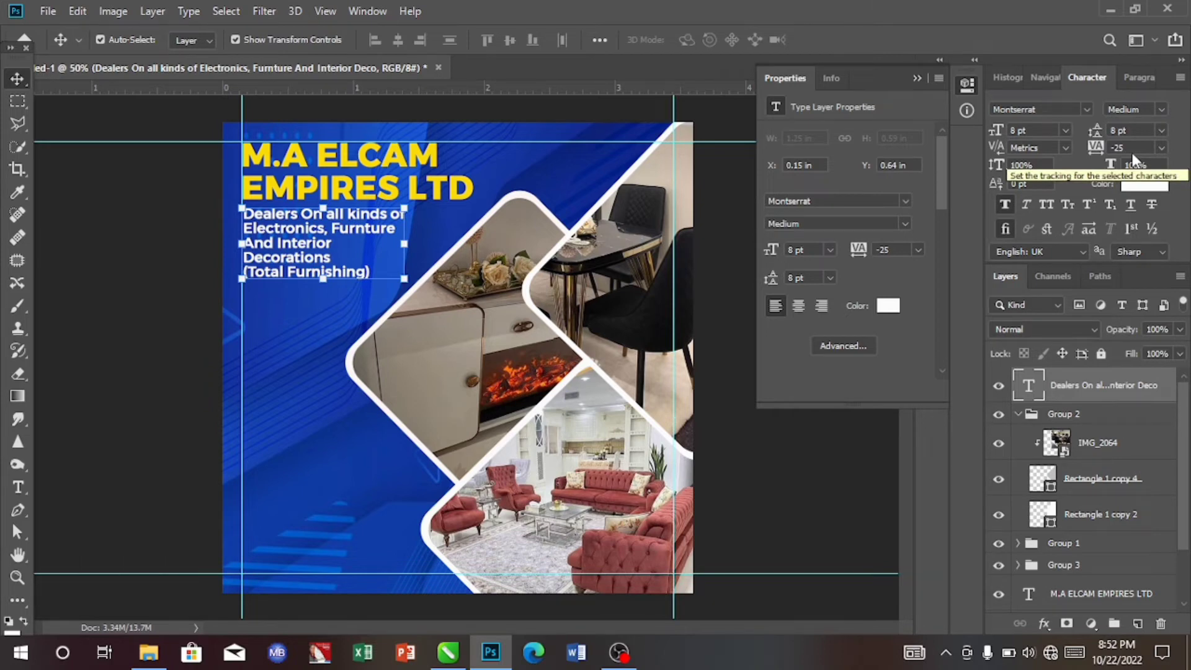
- Draw a rectangle about 302 × 62 px at the left edge of the canvas beneath the tagline
{"action": "left_click", "coordinate": [17, 599]}
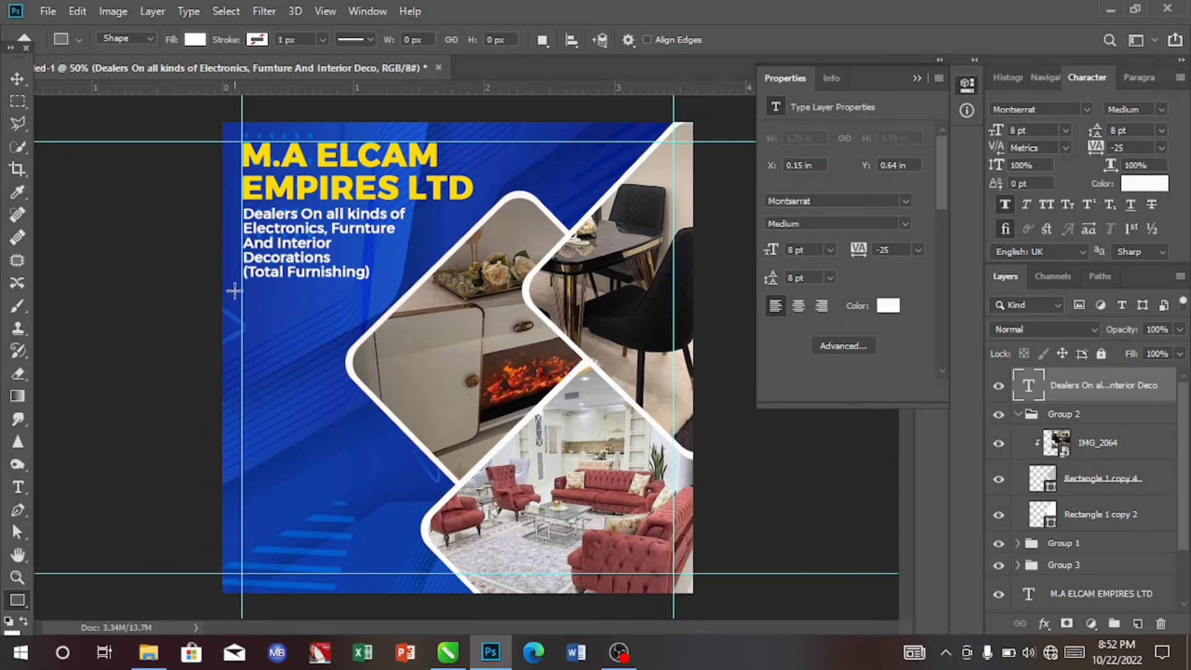
{"action": "left_click_drag", "start_coordinate": [222, 284], "coordinate": [377, 313]}
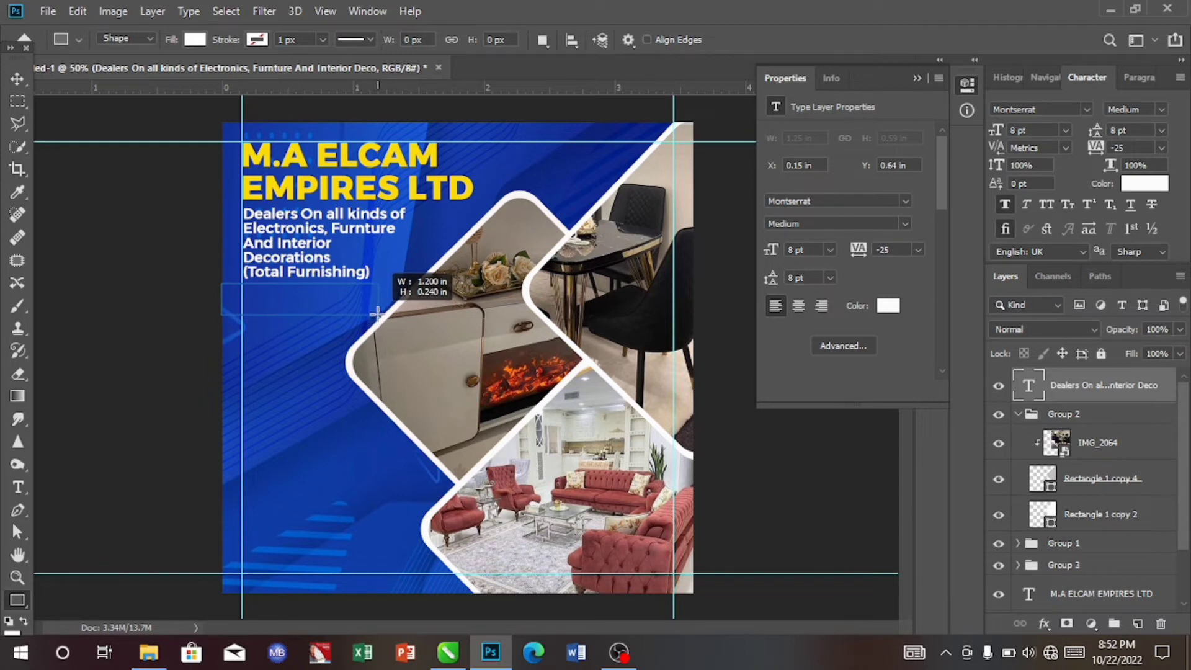
{"action": "left_click_drag", "start_coordinate": [376, 314], "coordinate": [352, 310]}
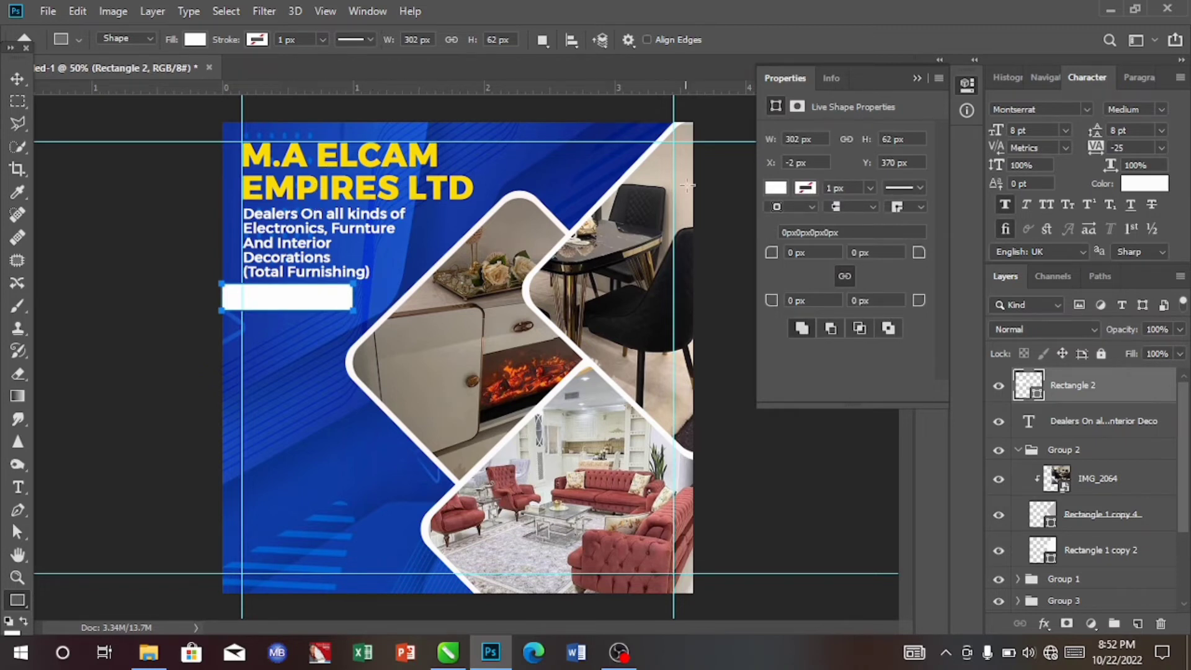
- Fill the rectangle with the company name's yellow, #fbdc08, sampled from the heading
{"action": "left_click", "coordinate": [776, 188]}
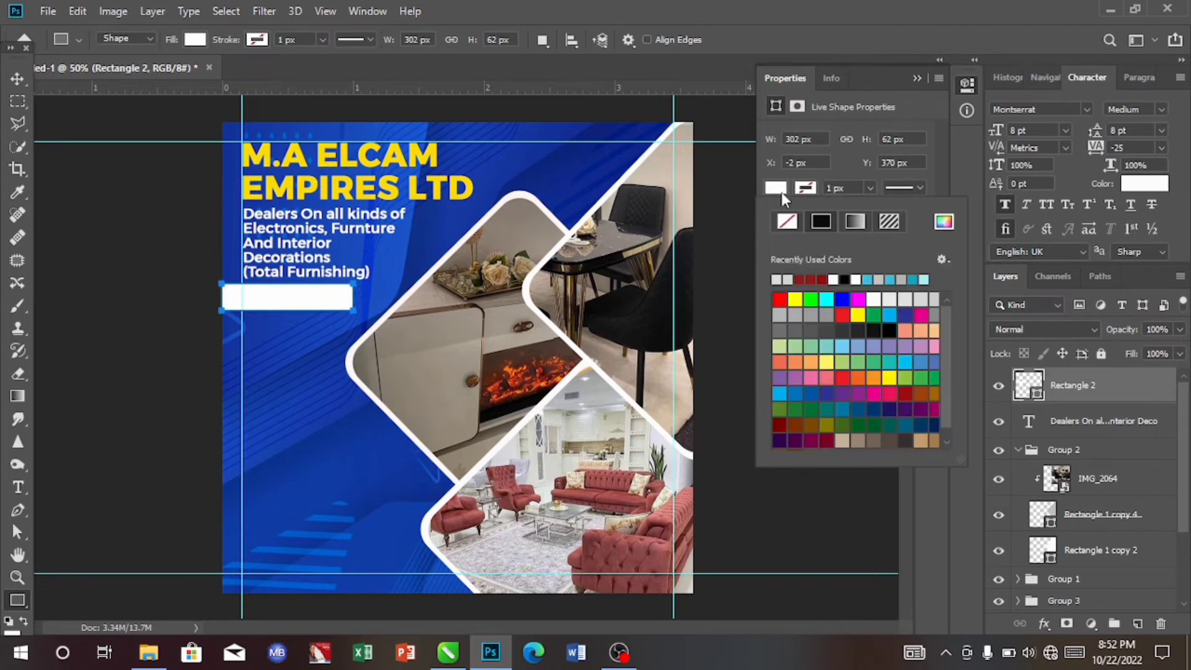
{"action": "left_click", "coordinate": [944, 222]}
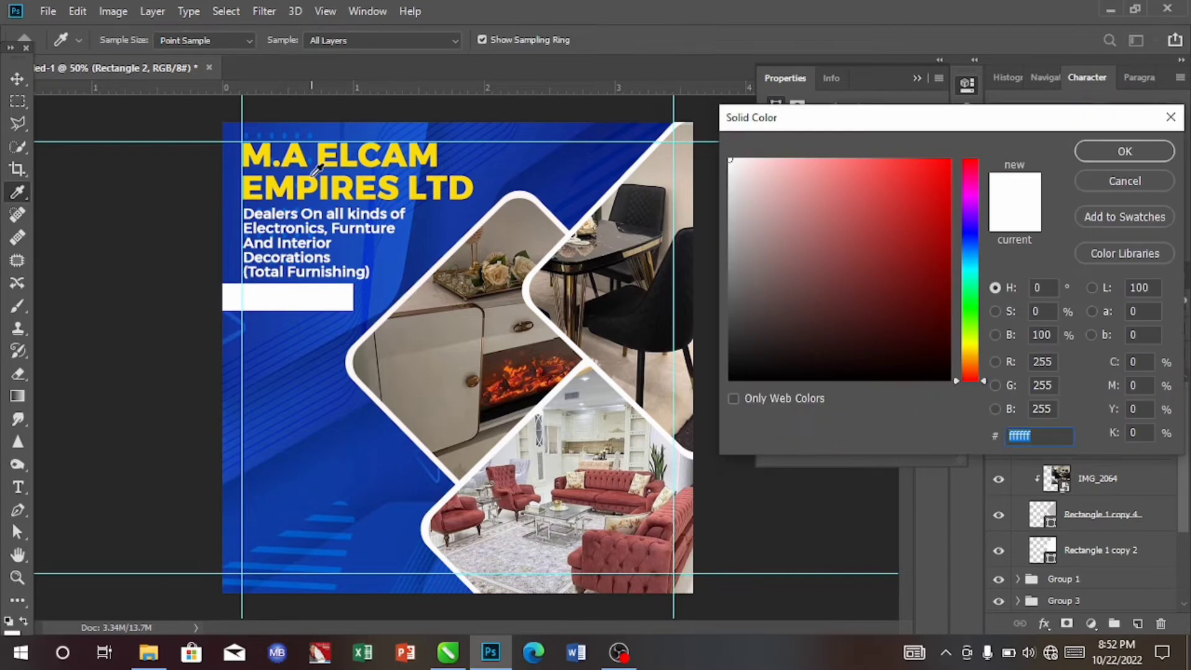
{"action": "left_click", "coordinate": [303, 180]}
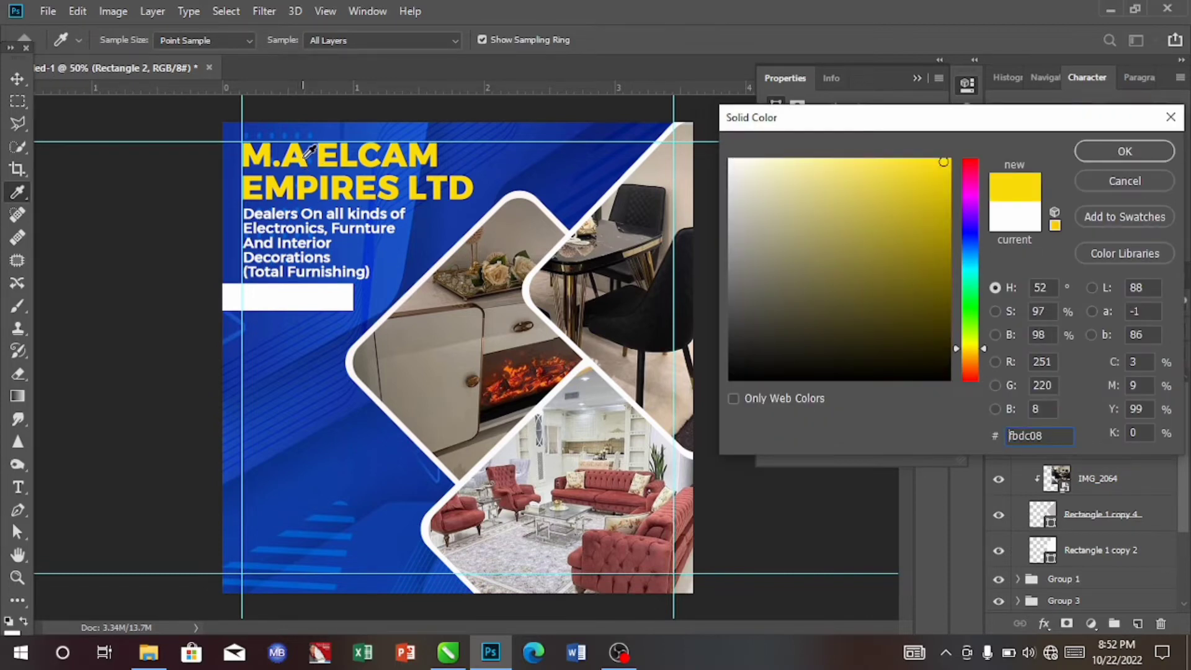
{"action": "left_click", "coordinate": [301, 160]}
{"action": "left_click", "coordinate": [1135, 152]}
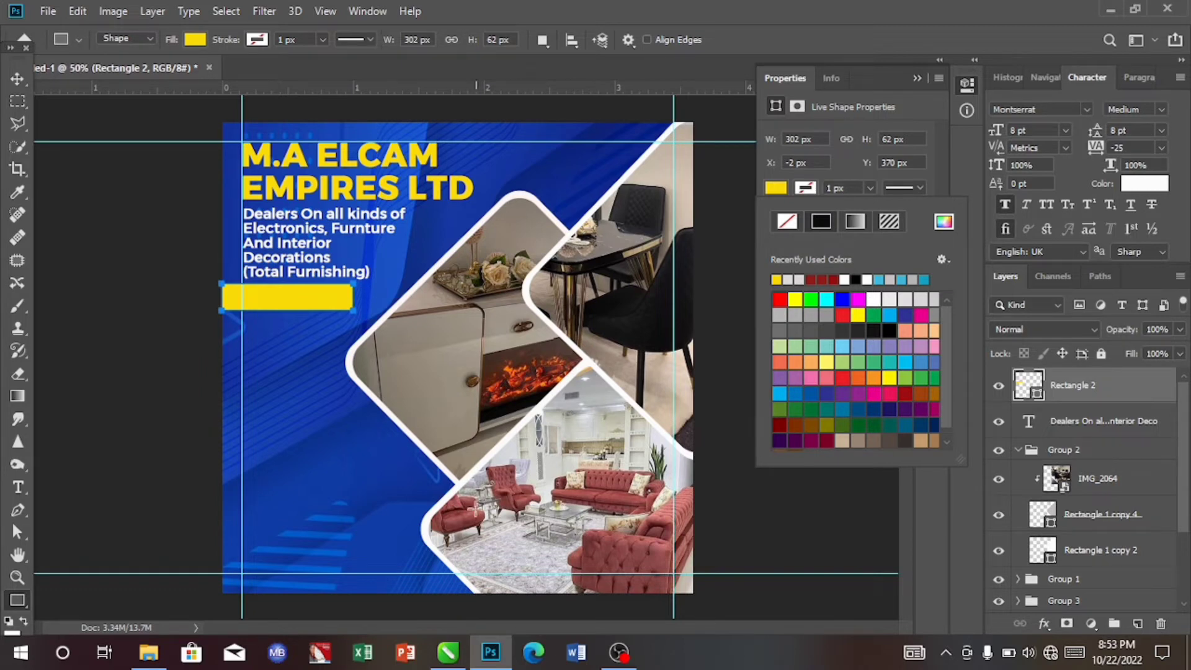
- Round the yellow rectangle's bottom-right corner to a 35 px radius
{"action": "left_click", "coordinate": [868, 186]}
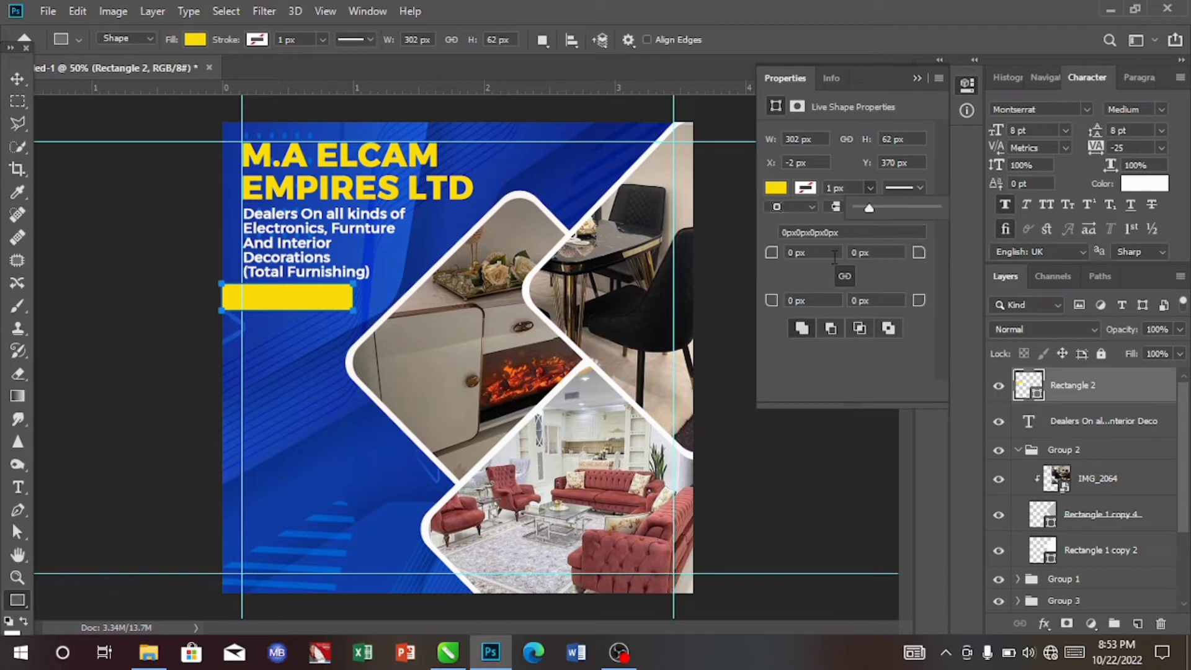
{"action": "left_click", "coordinate": [860, 302]}
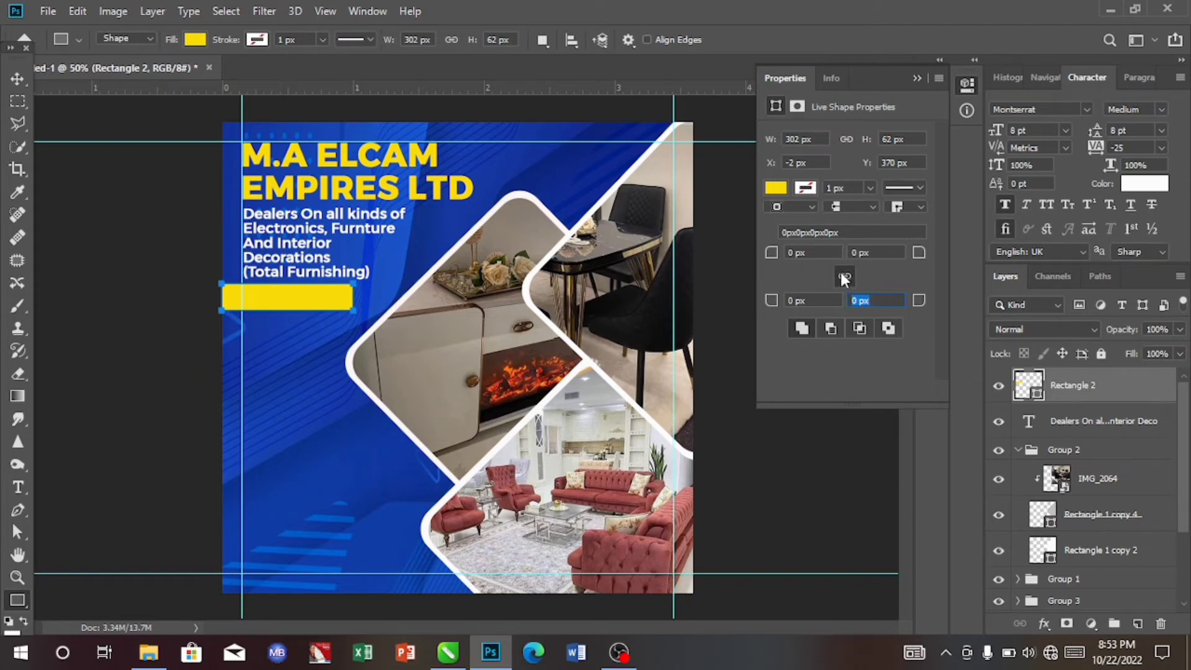
{"action": "left_click_drag", "start_coordinate": [775, 253], "coordinate": [816, 252]}
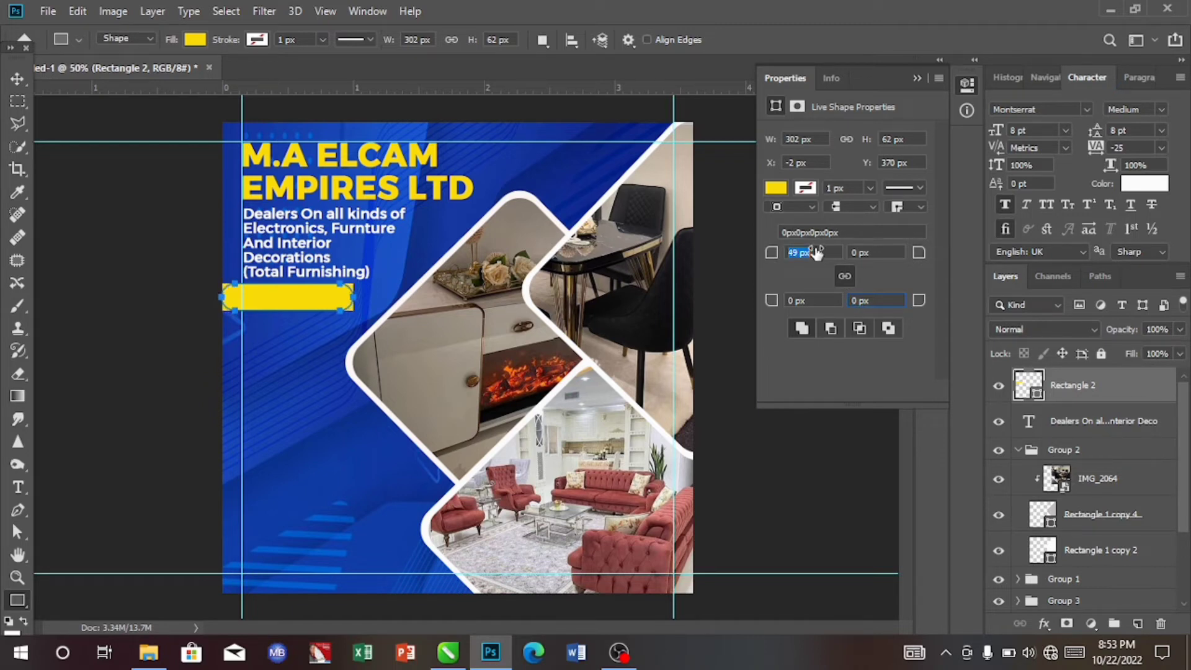
{"action": "left_click_drag", "start_coordinate": [816, 253], "coordinate": [762, 254]}
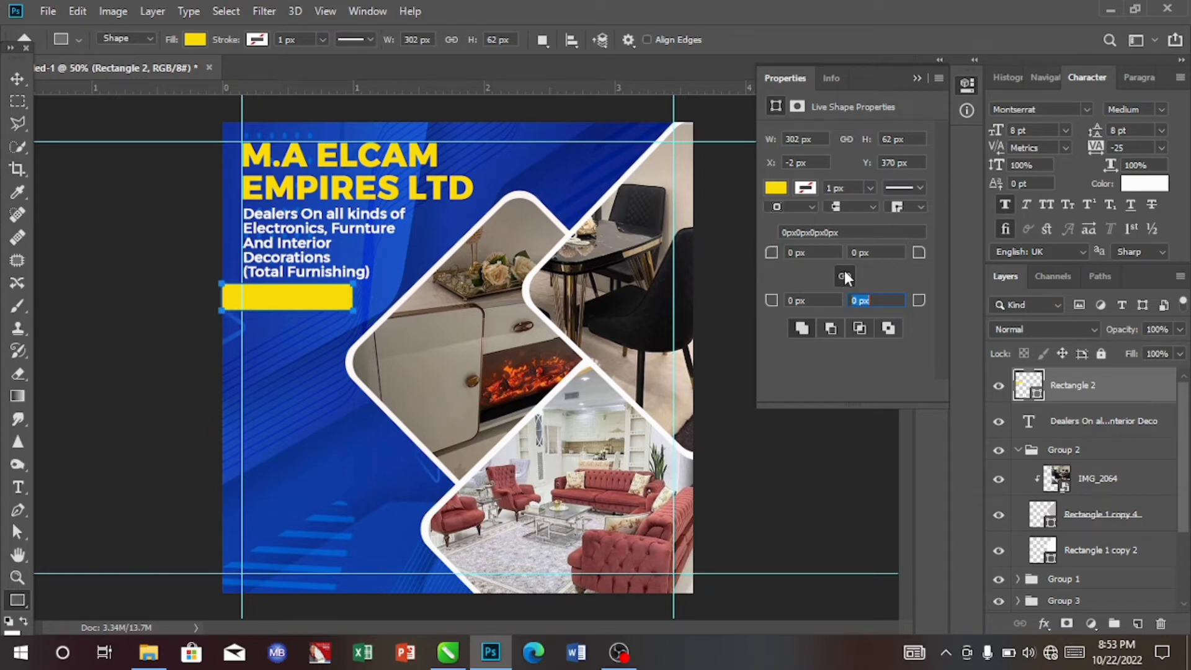
{"action": "left_click", "coordinate": [860, 301]}
{"action": "key", "text": "BackSpace"}
{"action": "type", "text": "35"}
- Nudge the yellow rectangle down by 4 px with the Move tool
{"action": "left_click", "coordinate": [15, 77]}
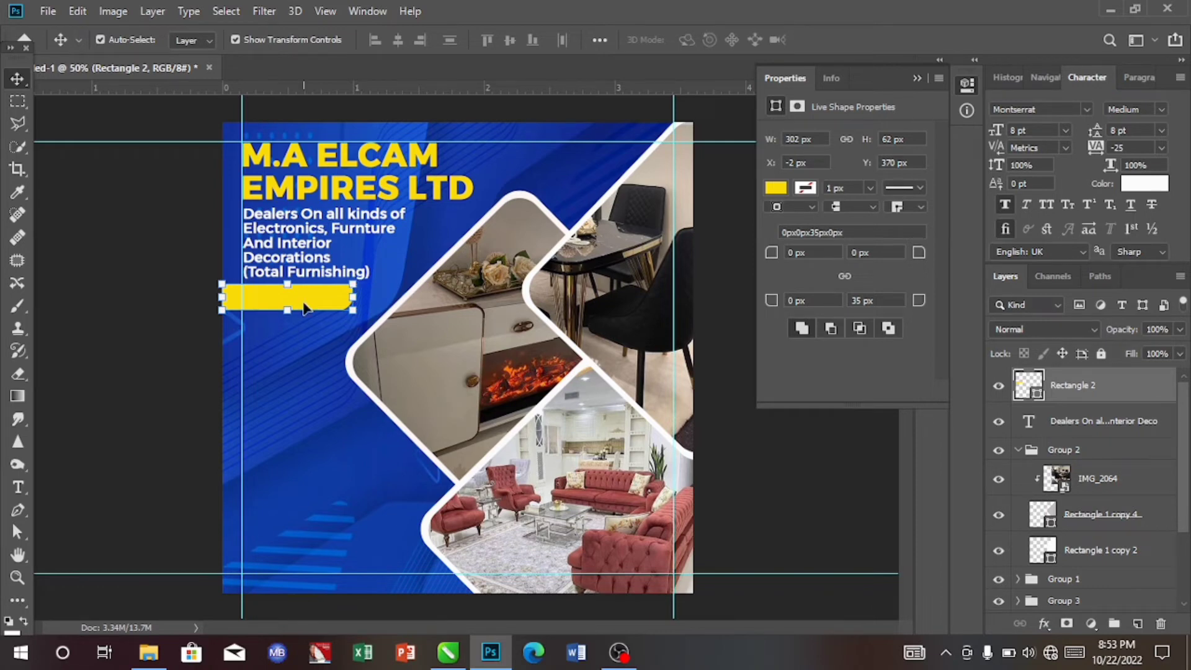
{"action": "key", "text": "Down"}
{"action": "key", "text": "Down"}
{"action": "key", "text": "Down"}
{"action": "key", "text": "Down"}
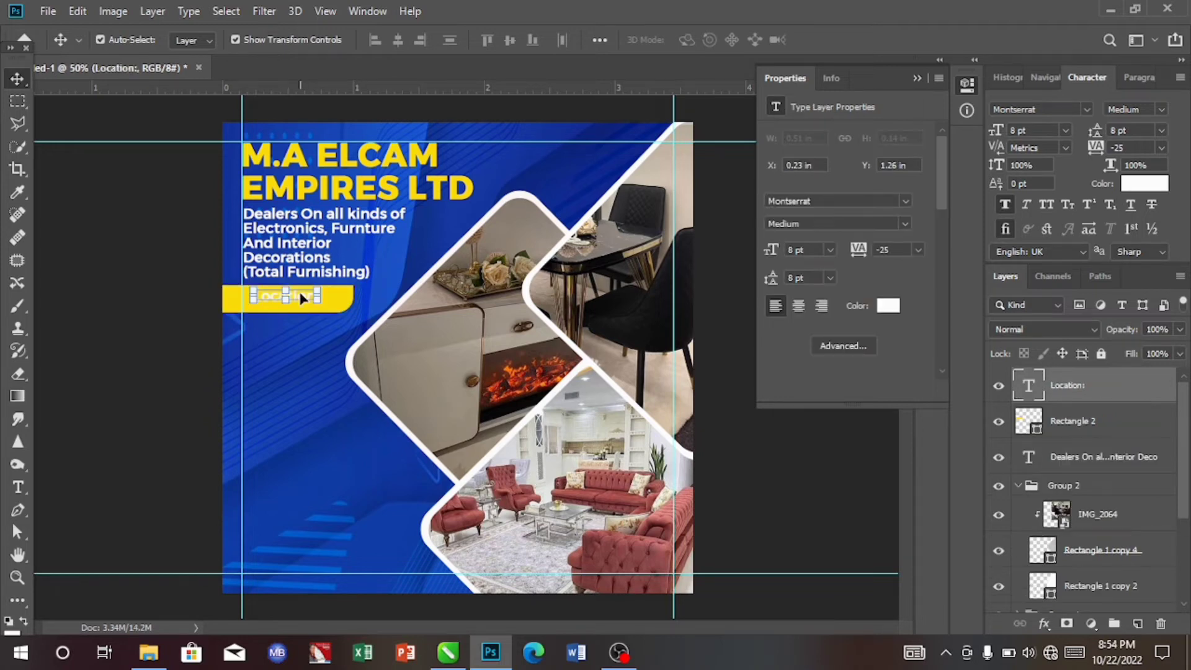
- Move the "Location:" text label up onto the yellow bar
{"action": "left_click_drag", "start_coordinate": [302, 298], "coordinate": [313, 368]}
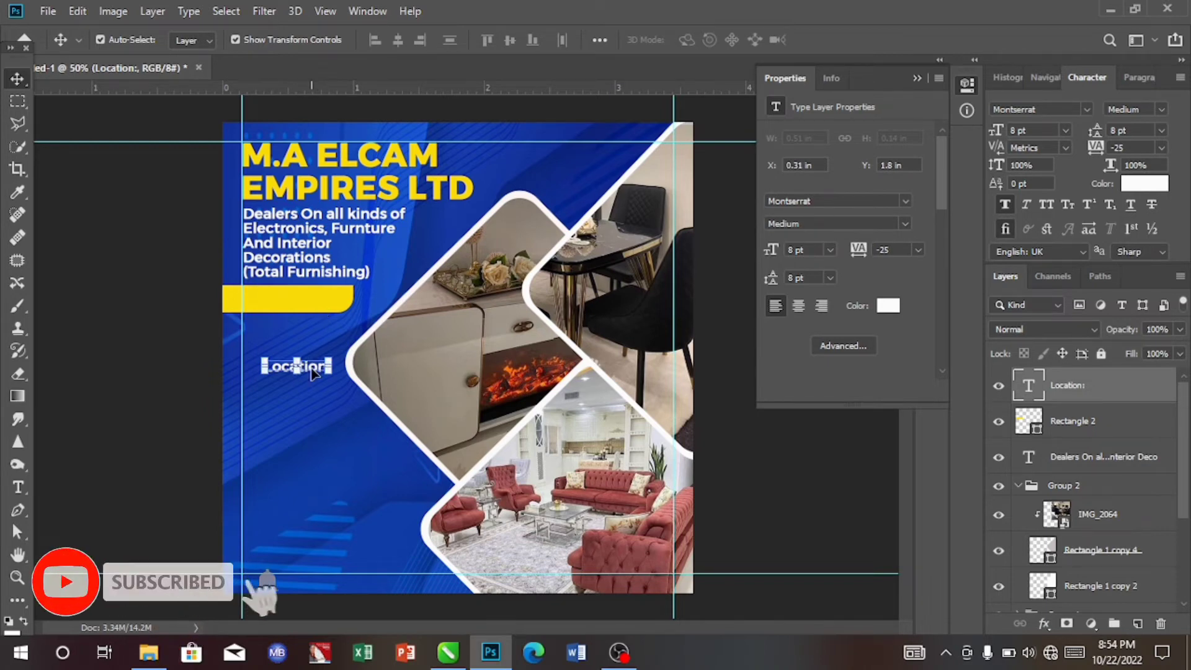
{"action": "left_click_drag", "start_coordinate": [313, 370], "coordinate": [310, 304]}
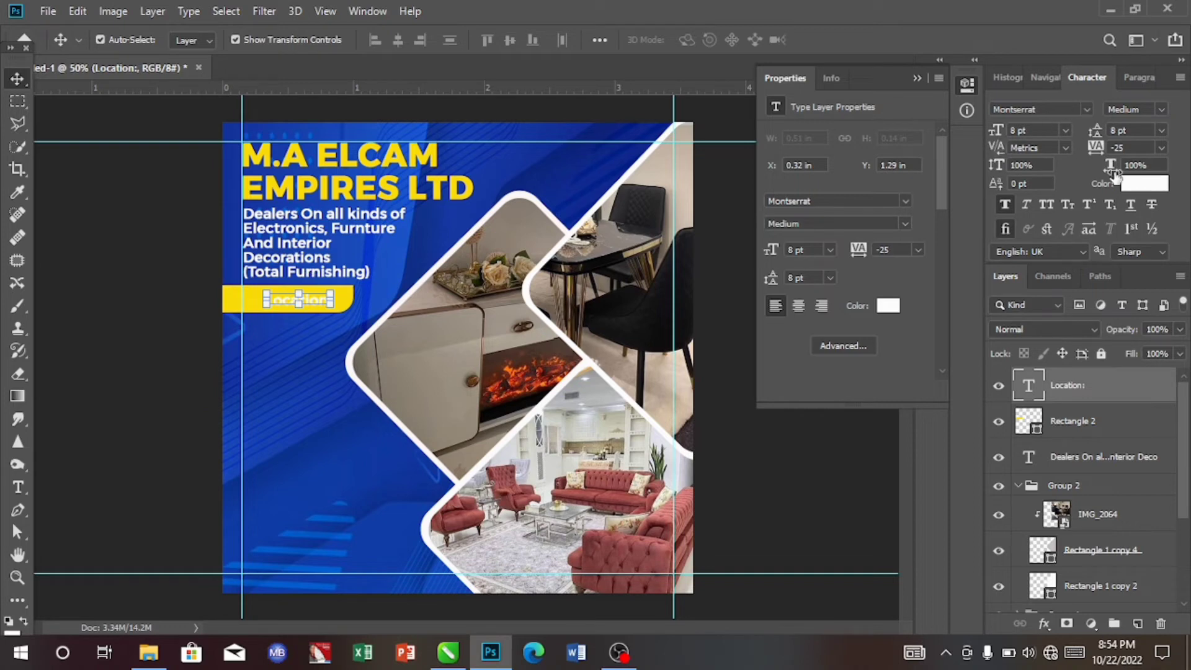
- Set the "Location:" label's text colour to near-black, #0f1013
{"action": "left_click", "coordinate": [1139, 181]}
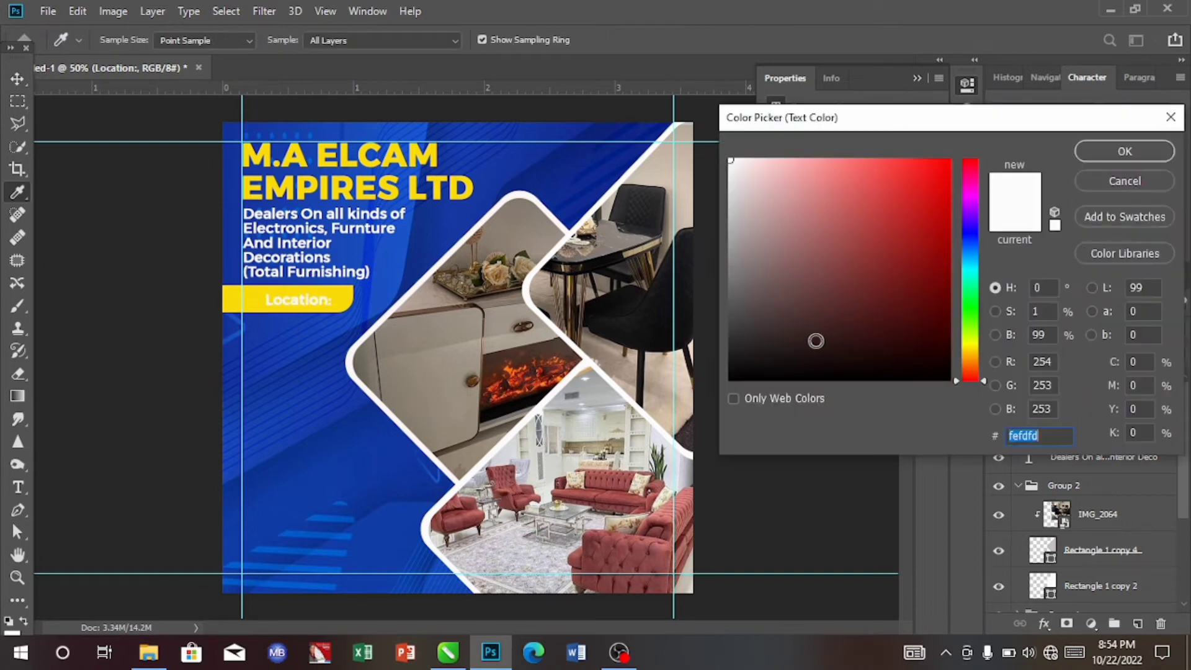
{"action": "left_click", "coordinate": [335, 346]}
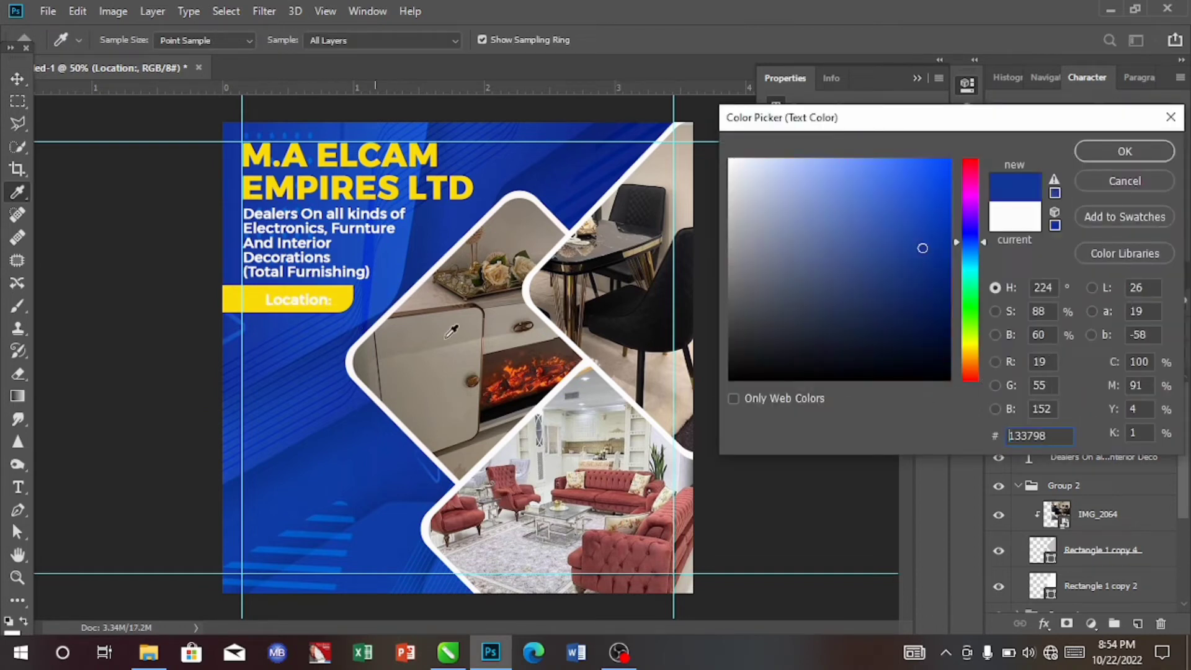
{"action": "left_click", "coordinate": [774, 364]}
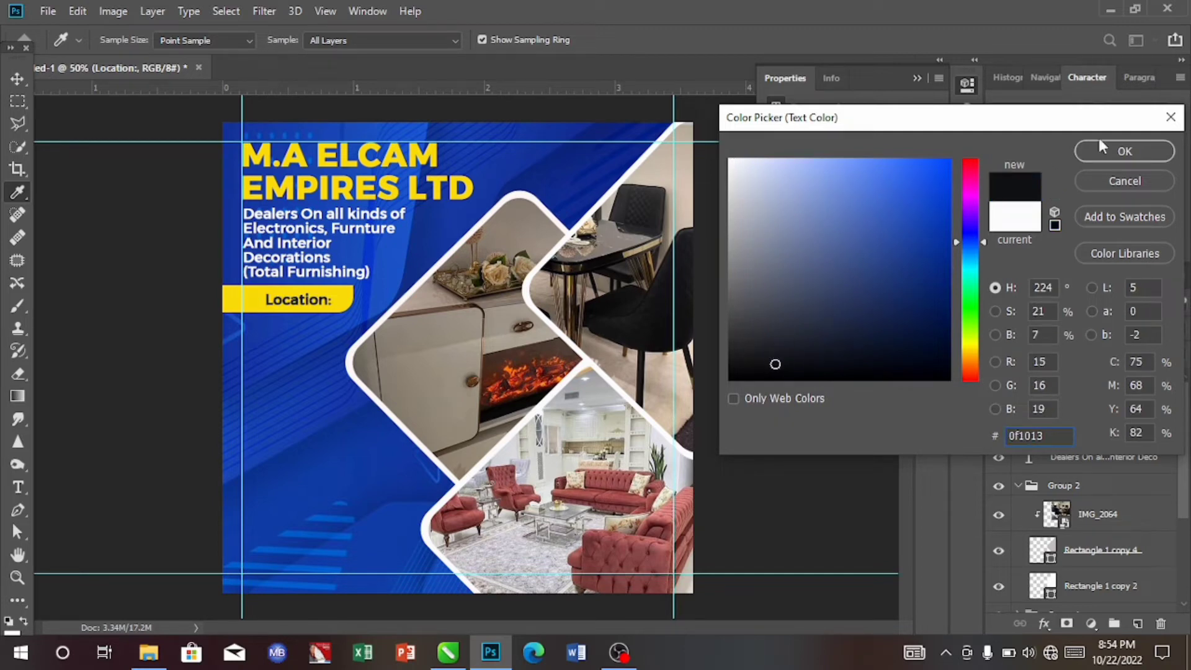
{"action": "left_click", "coordinate": [1110, 151]}
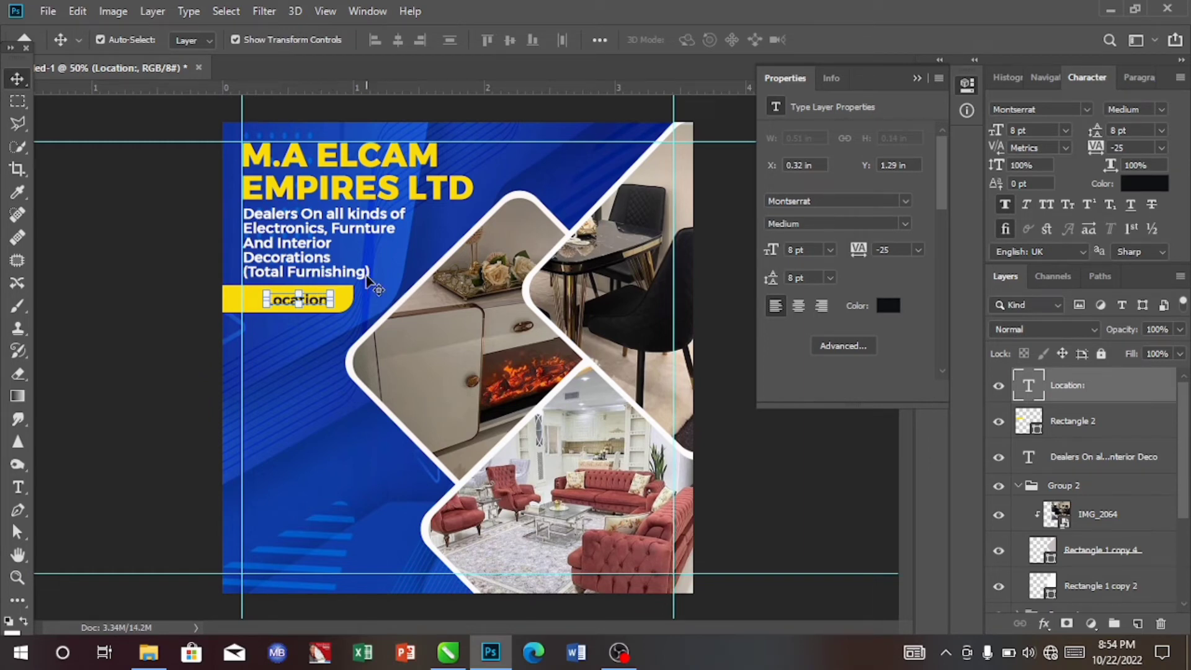
- Change the "Location:" label's font style to Bold and its size to 10 pt
{"action": "left_click", "coordinate": [1162, 112]}
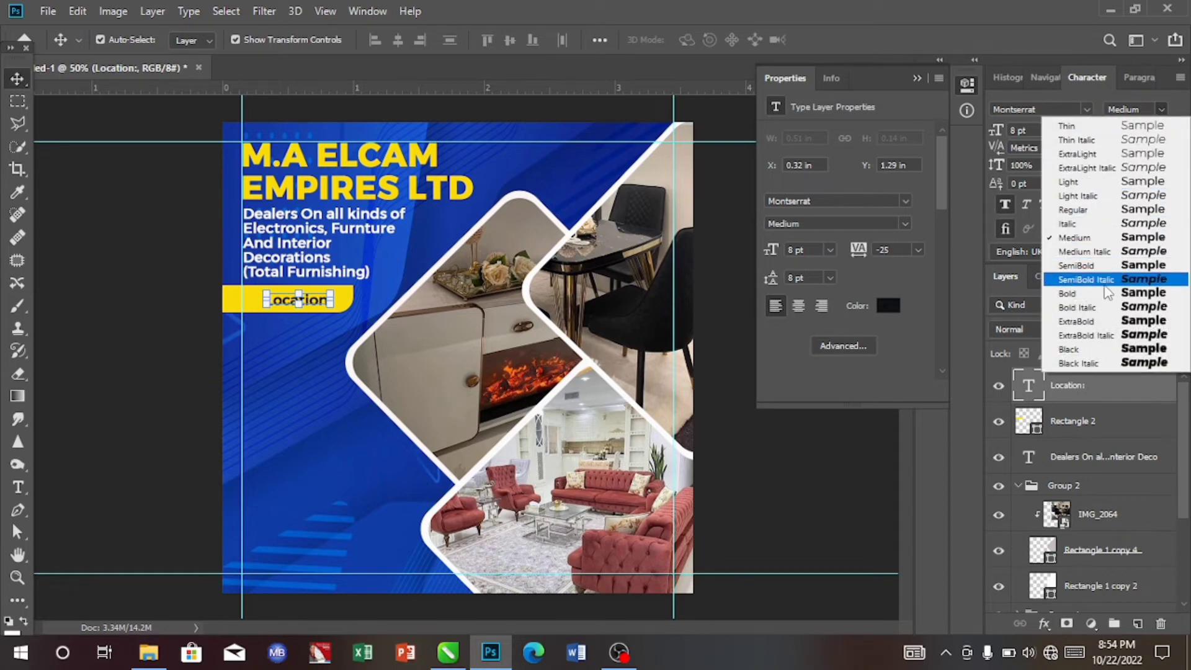
{"action": "left_click", "coordinate": [1104, 297]}
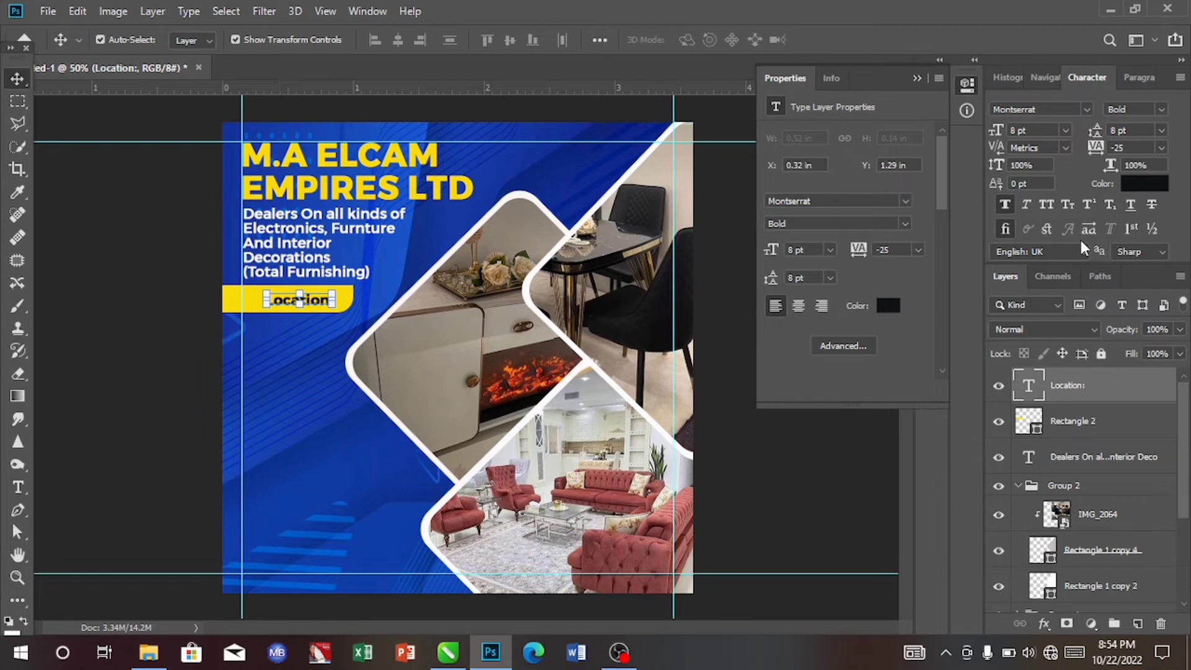
{"action": "left_click", "coordinate": [1065, 130]}
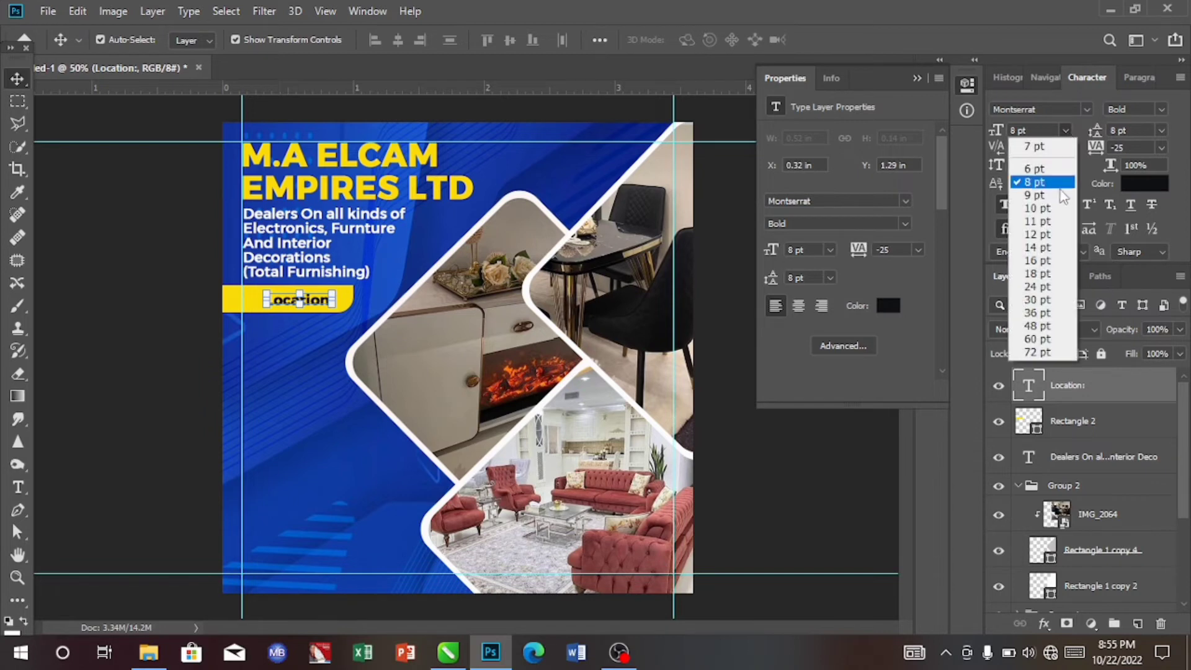
{"action": "left_click", "coordinate": [1037, 208]}
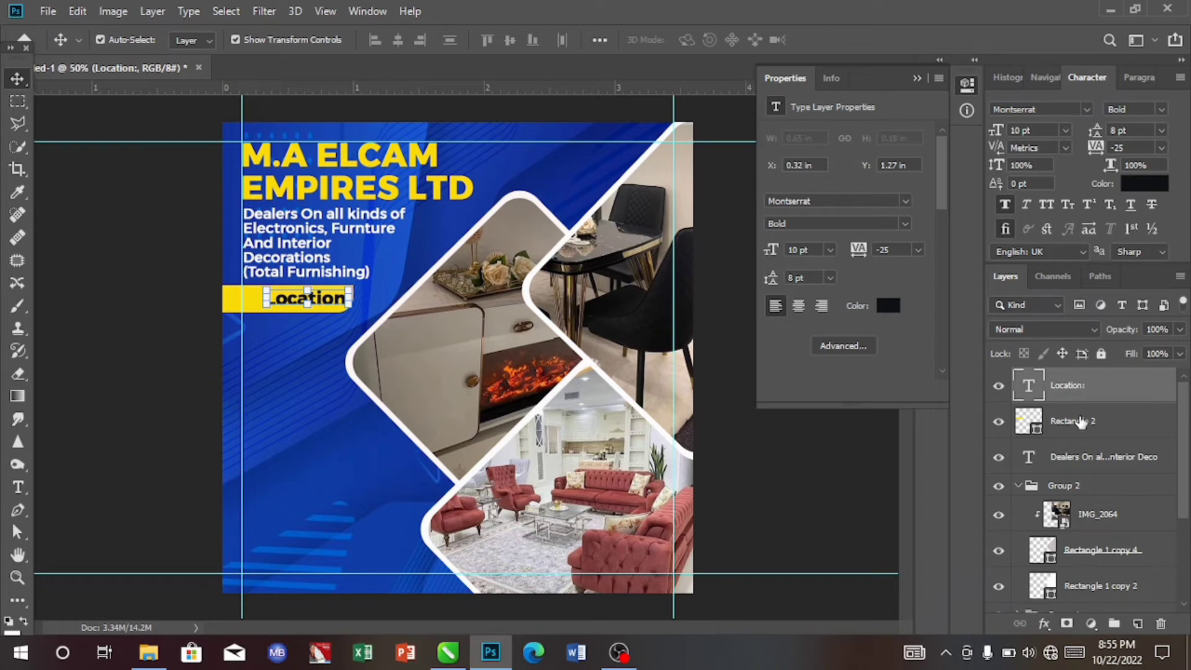
- Align the "Location:" label and the yellow bar on their horizontal centres
{"action": "left_click", "coordinate": [1081, 422]}
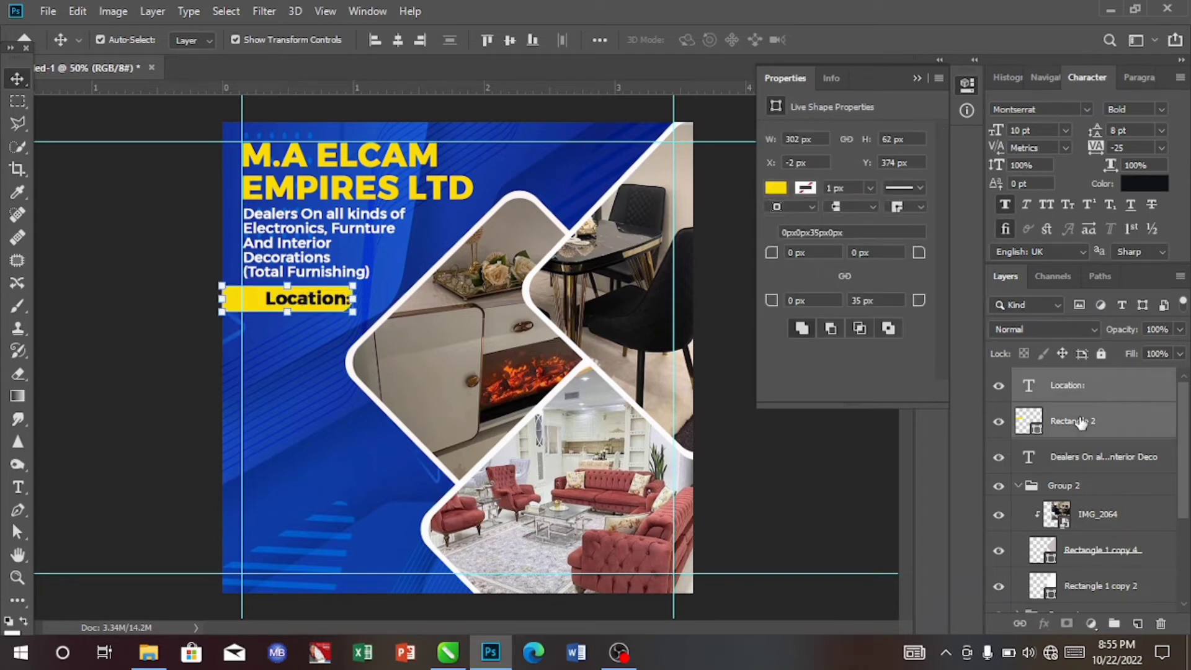
{"action": "left_click", "coordinate": [395, 45]}
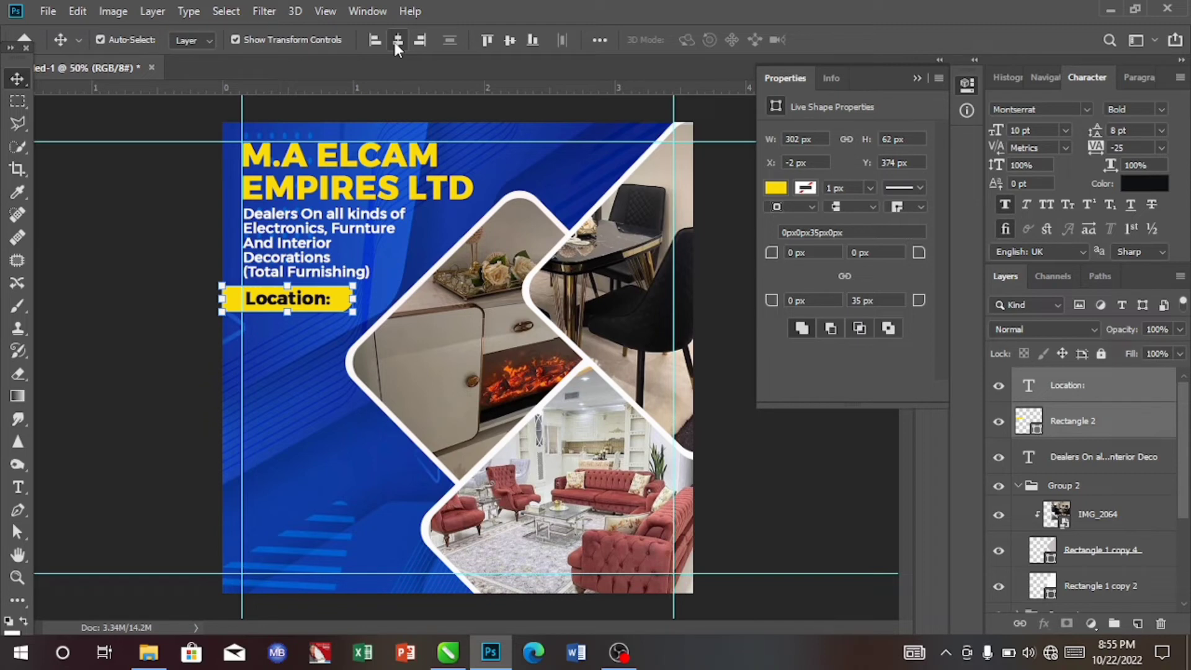
- Add a text block with the shop's address beneath the yellow bar using the Type tool
{"action": "left_click", "coordinate": [315, 390]}
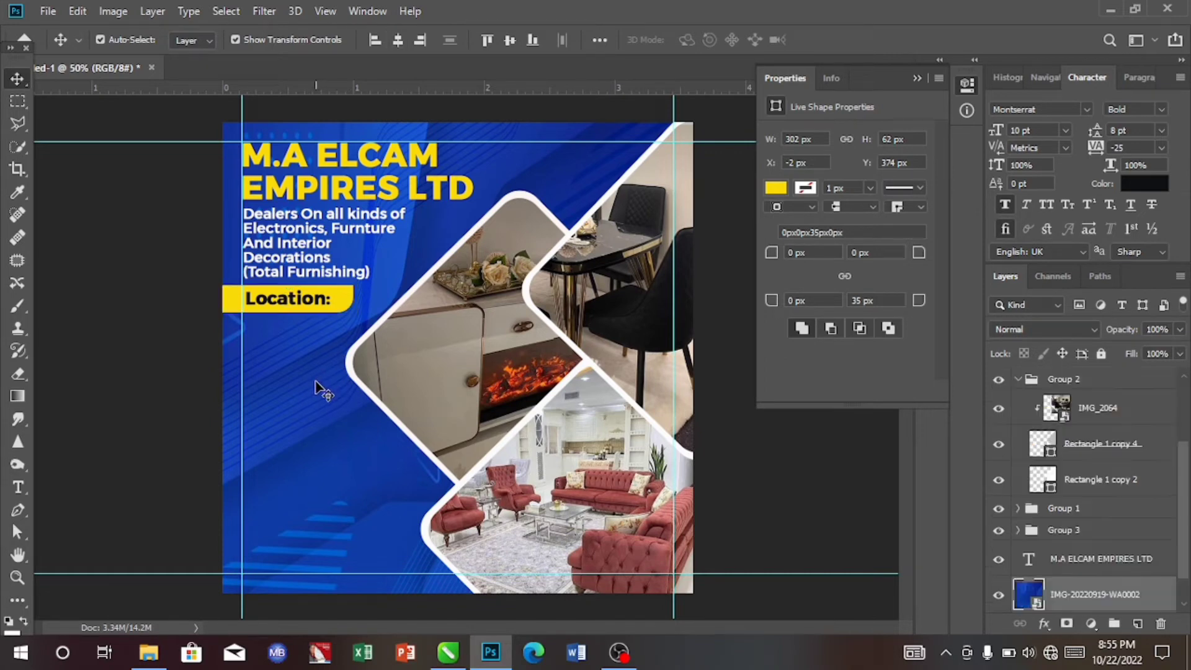
{"action": "left_click", "coordinate": [302, 303]}
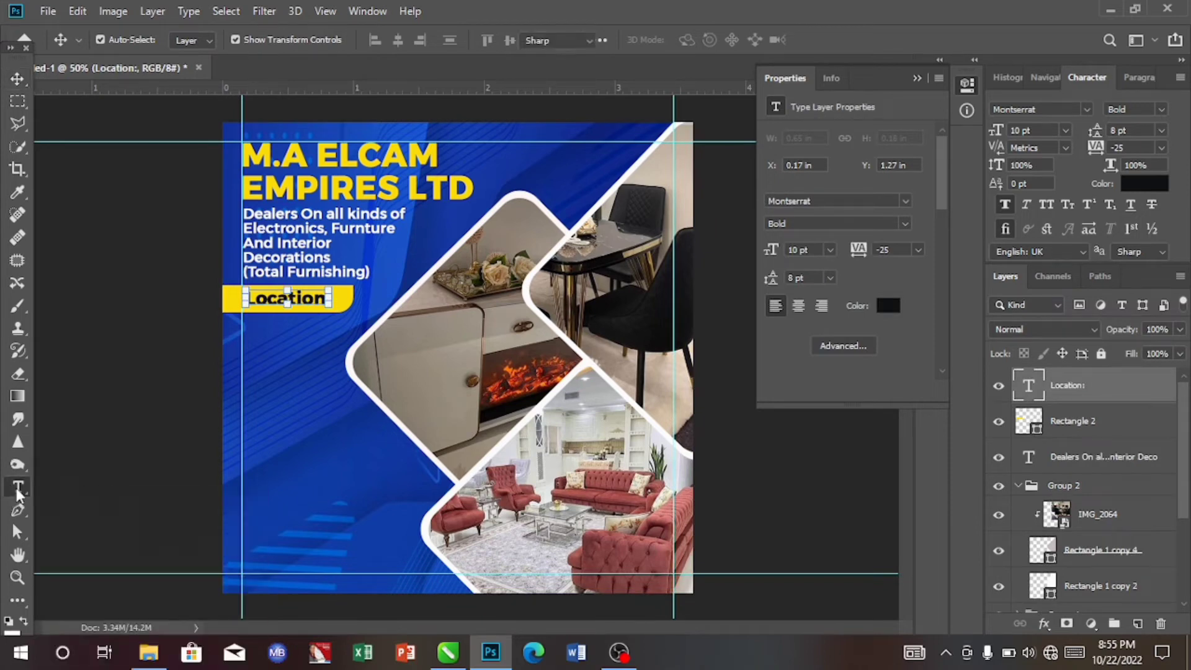
{"action": "left_click", "coordinate": [18, 489]}
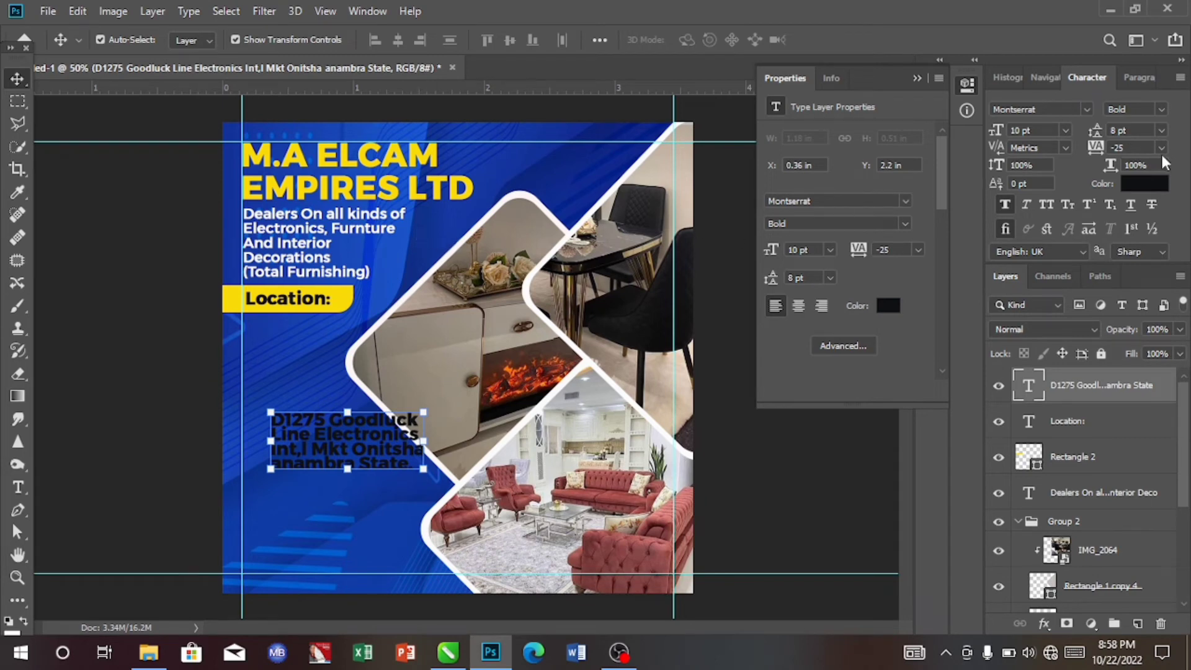
- Set the address text colour to white, #fcfbfb, sampled from the photo frame
{"action": "left_click", "coordinate": [1145, 184]}
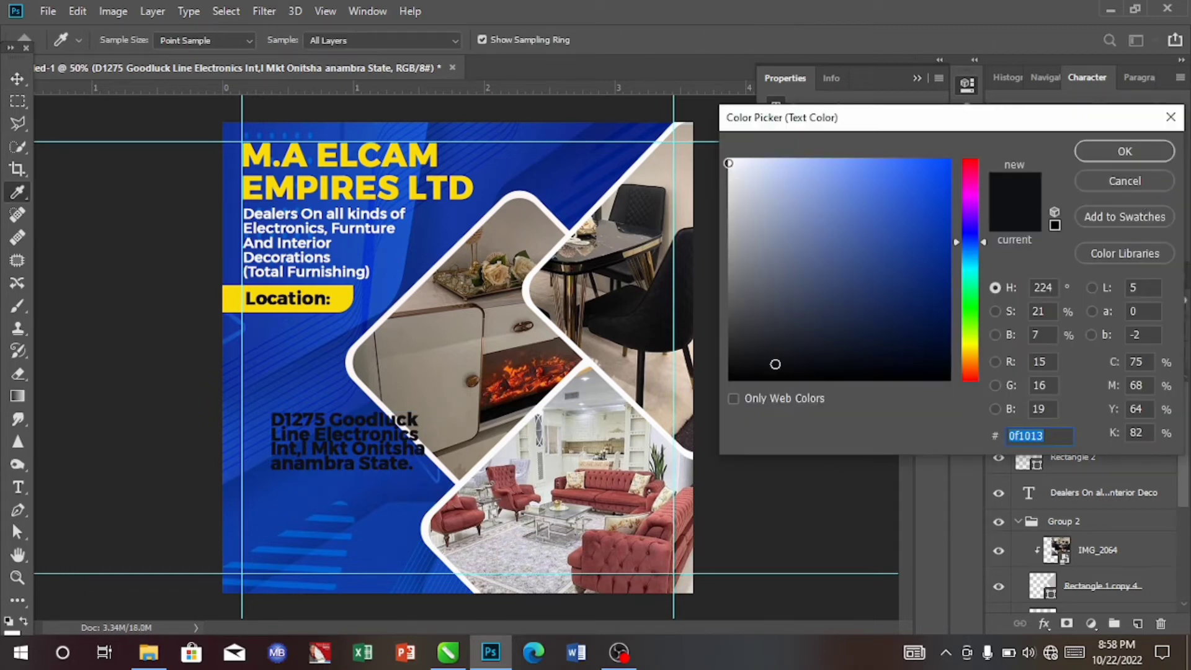
{"action": "left_click", "coordinate": [729, 163]}
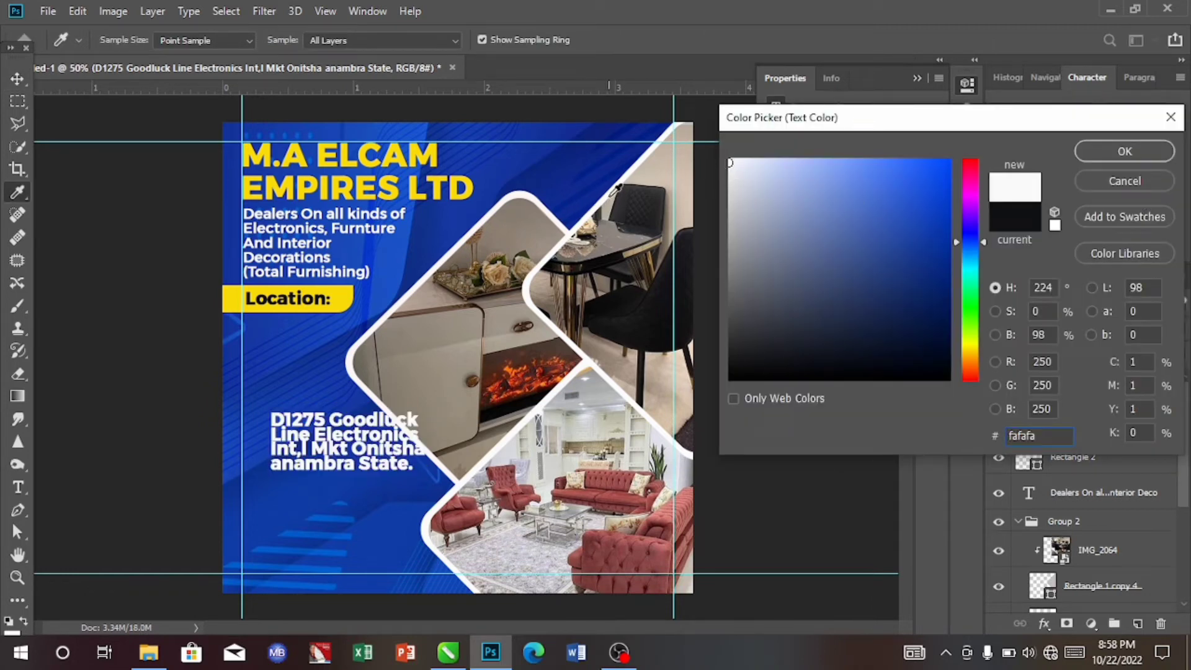
{"action": "left_click", "coordinate": [613, 194]}
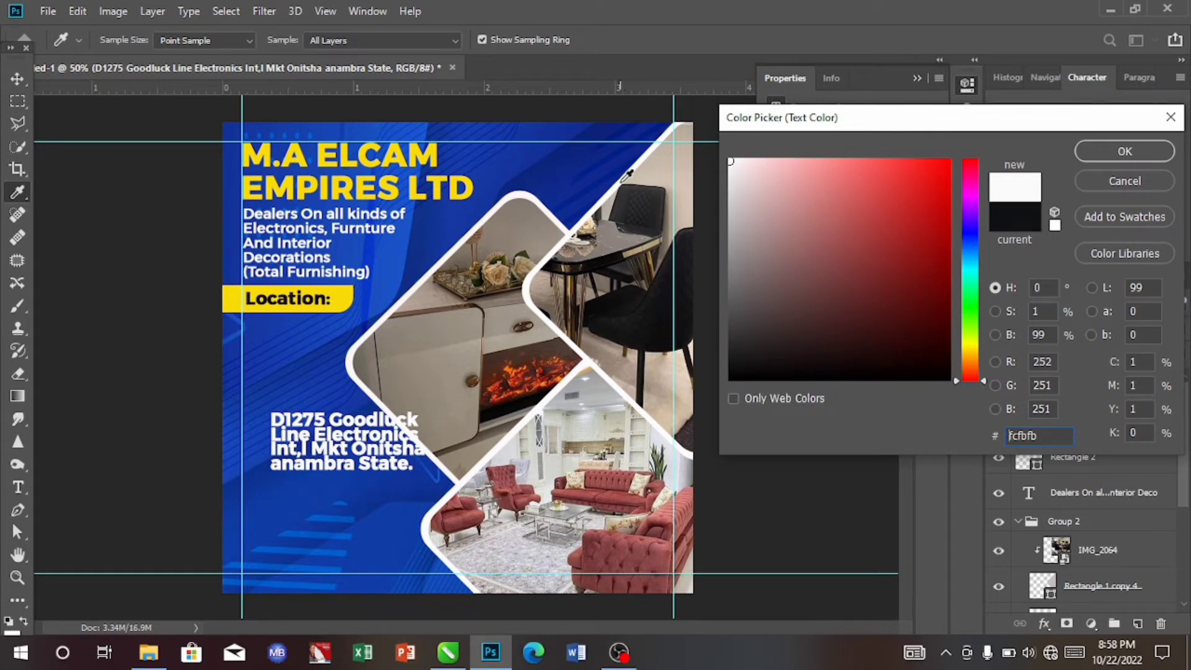
{"action": "left_click", "coordinate": [1115, 153]}
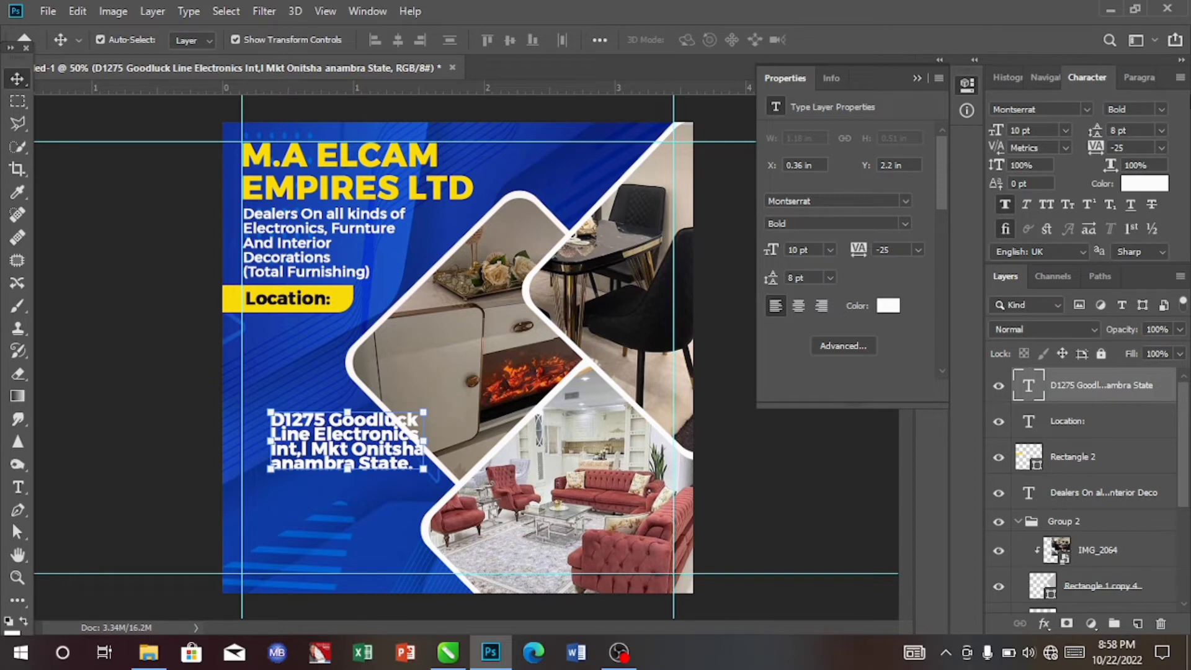
- Set the address text to Medium weight, 8 pt size and 8 pt leading
{"action": "left_click", "coordinate": [1160, 112]}
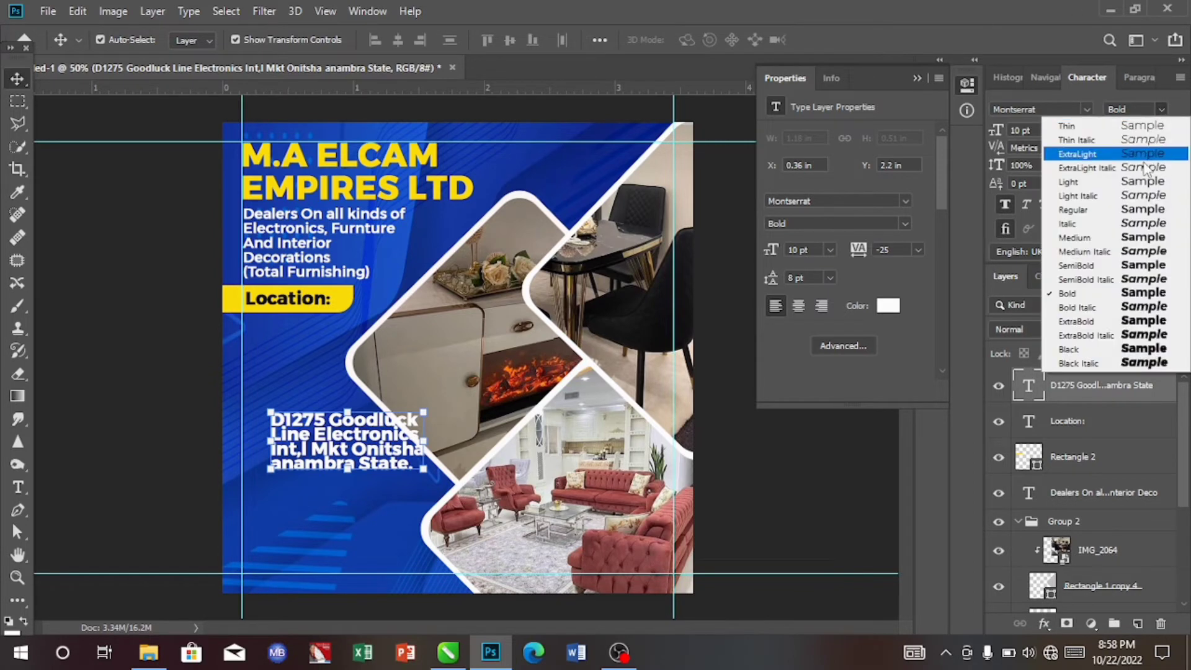
{"action": "left_click", "coordinate": [1093, 238]}
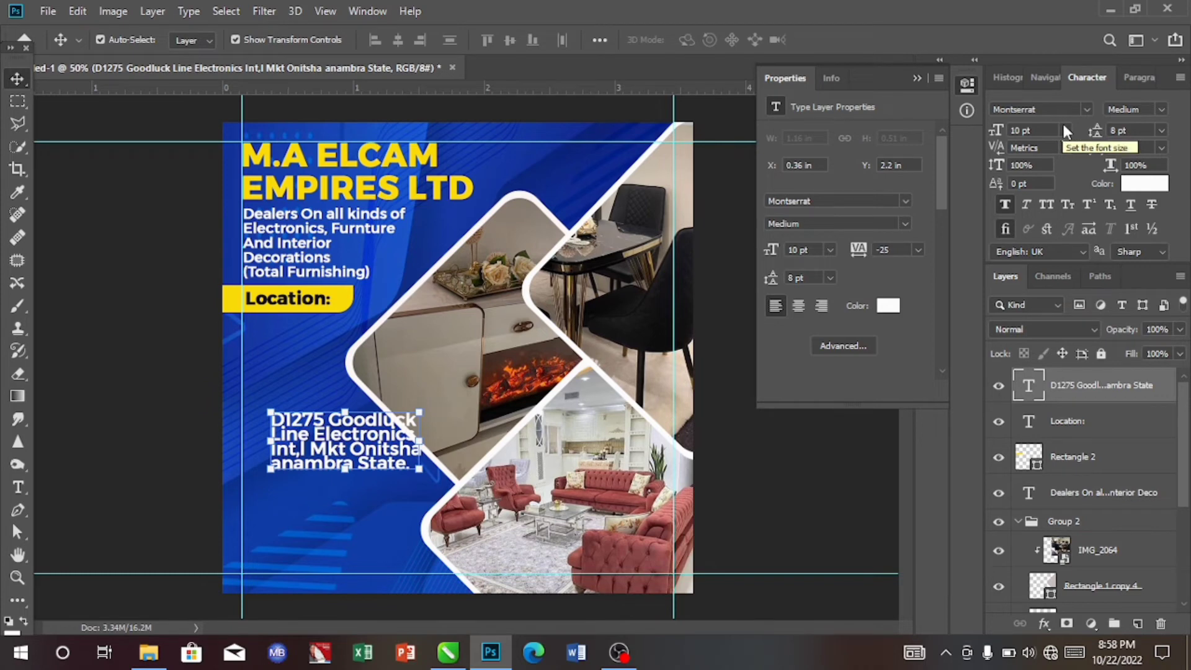
{"action": "left_click", "coordinate": [1065, 129]}
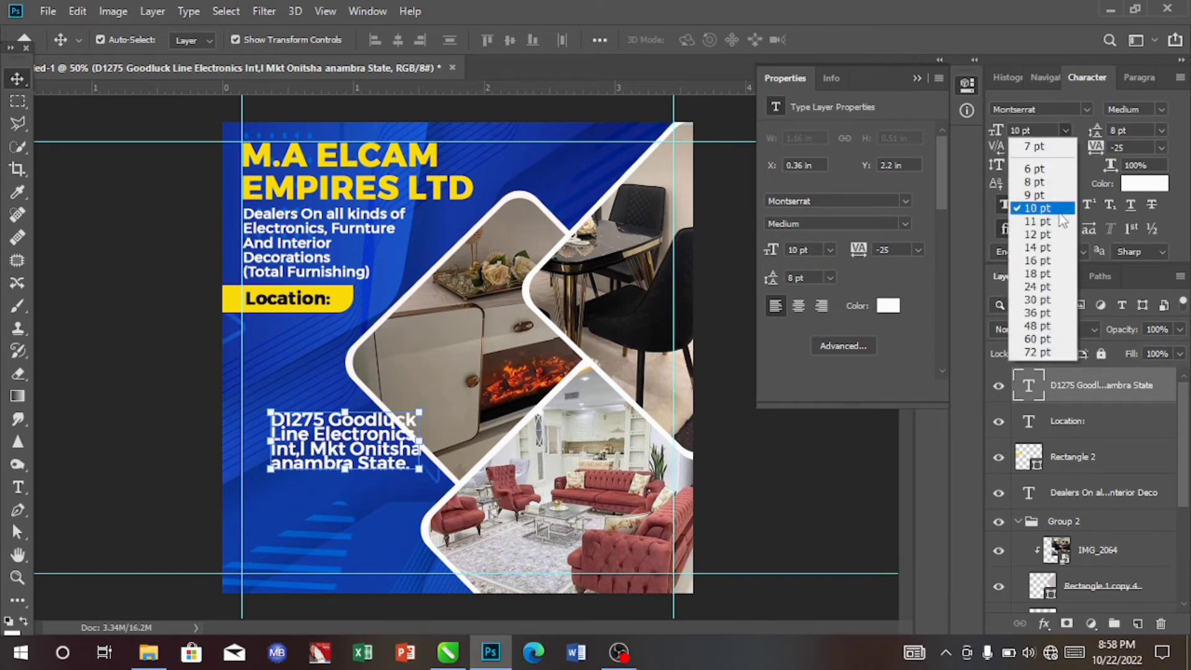
{"action": "left_click", "coordinate": [1054, 182]}
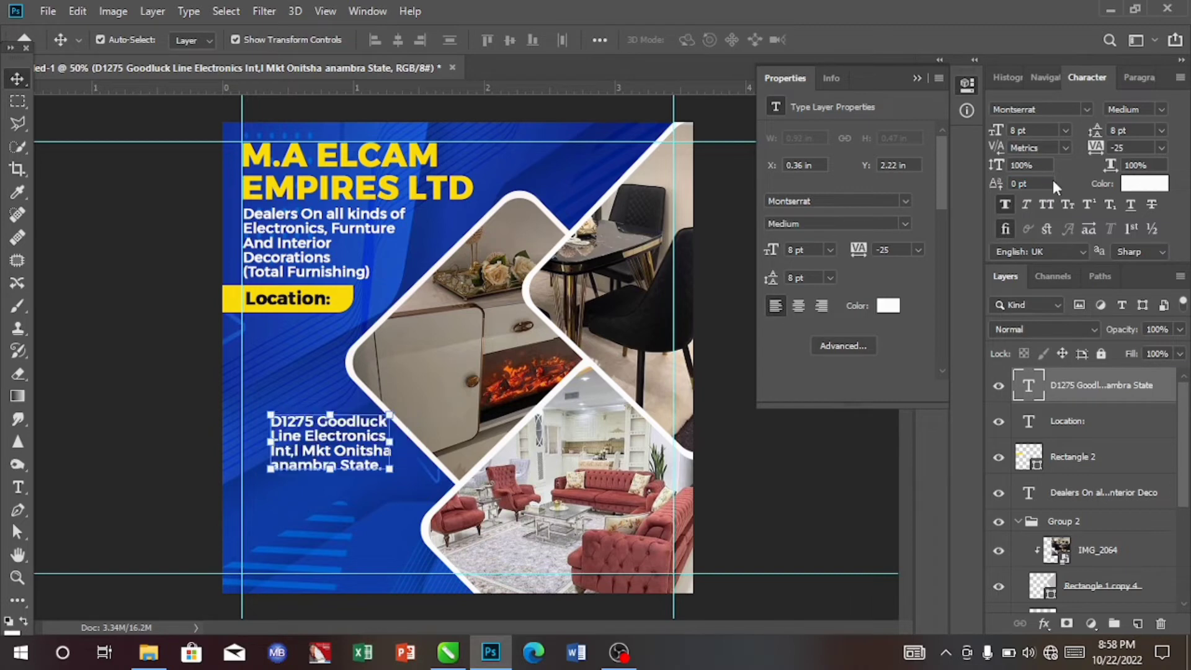
{"action": "left_click", "coordinate": [1162, 131]}
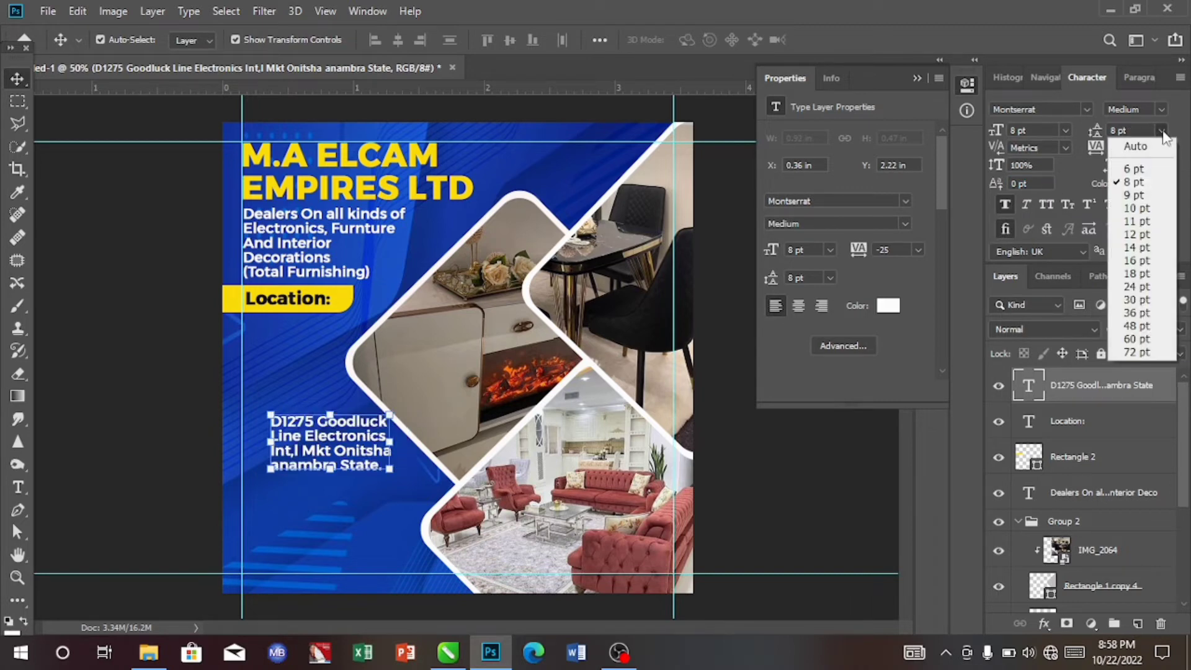
{"action": "left_click", "coordinate": [1147, 182]}
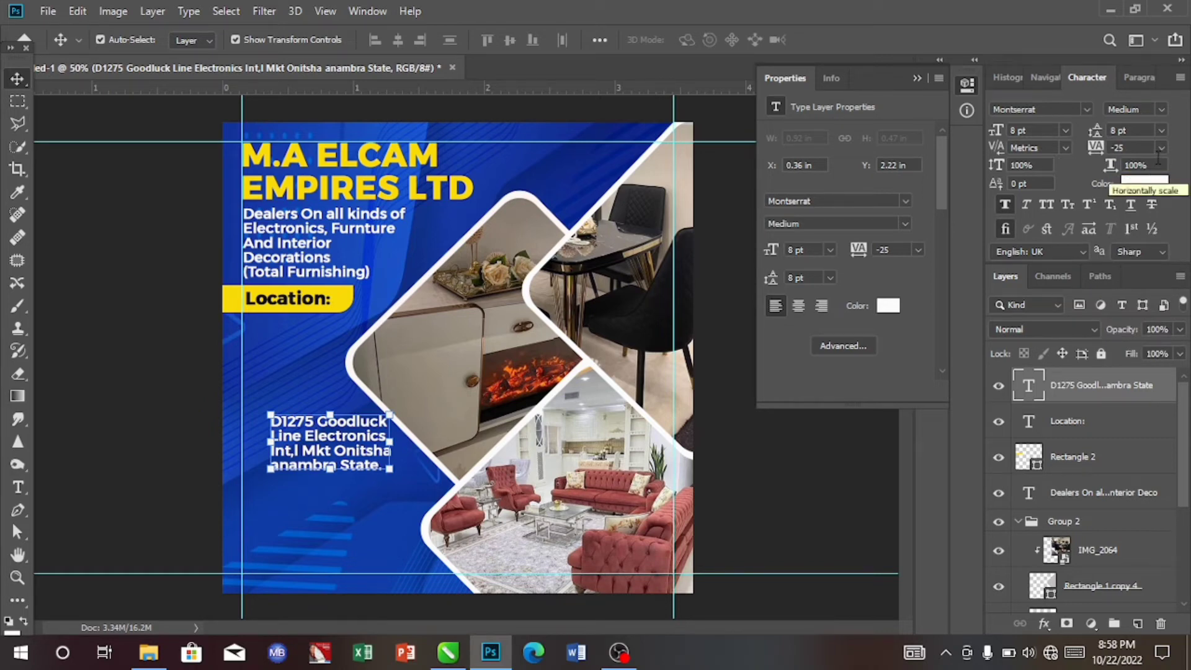
- Move the address text just beneath the yellow Location bar and set its tracking to -75
{"action": "left_click_drag", "start_coordinate": [336, 436], "coordinate": [312, 339]}
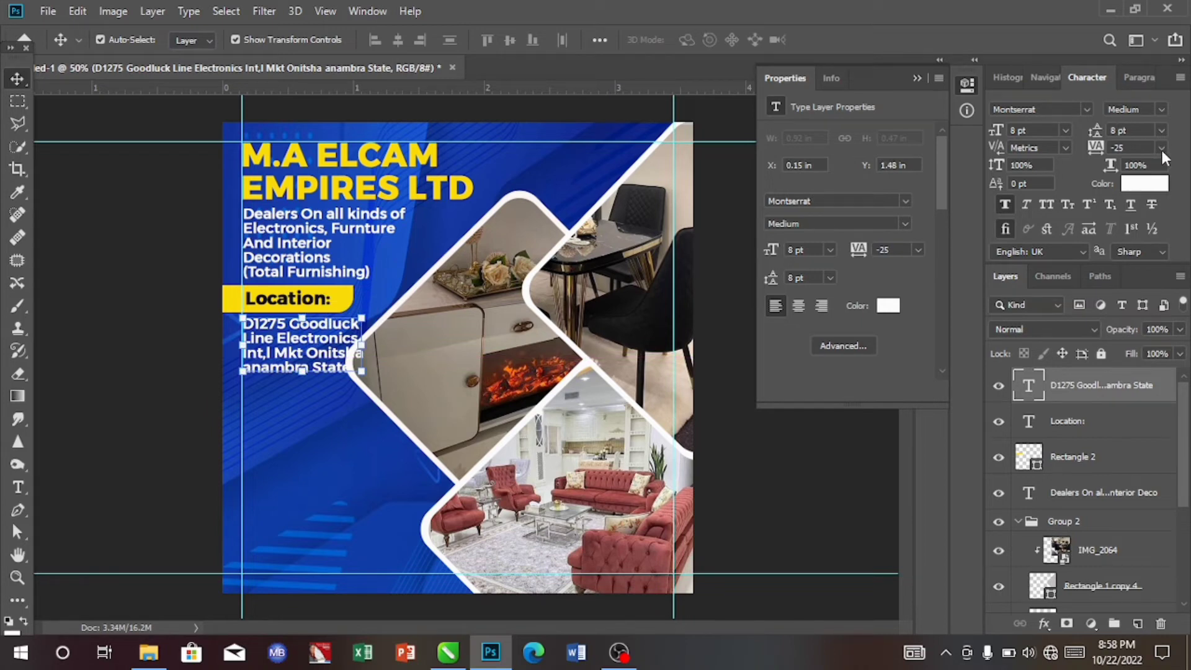
{"action": "left_click", "coordinate": [1160, 146]}
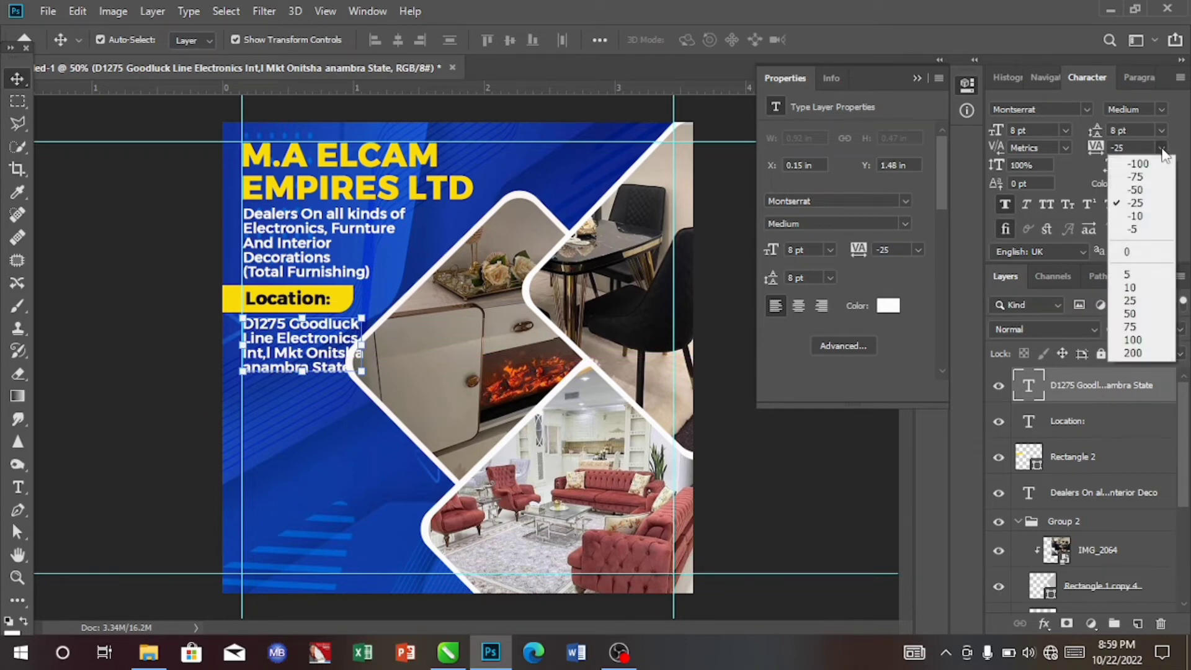
{"action": "left_click", "coordinate": [1145, 193]}
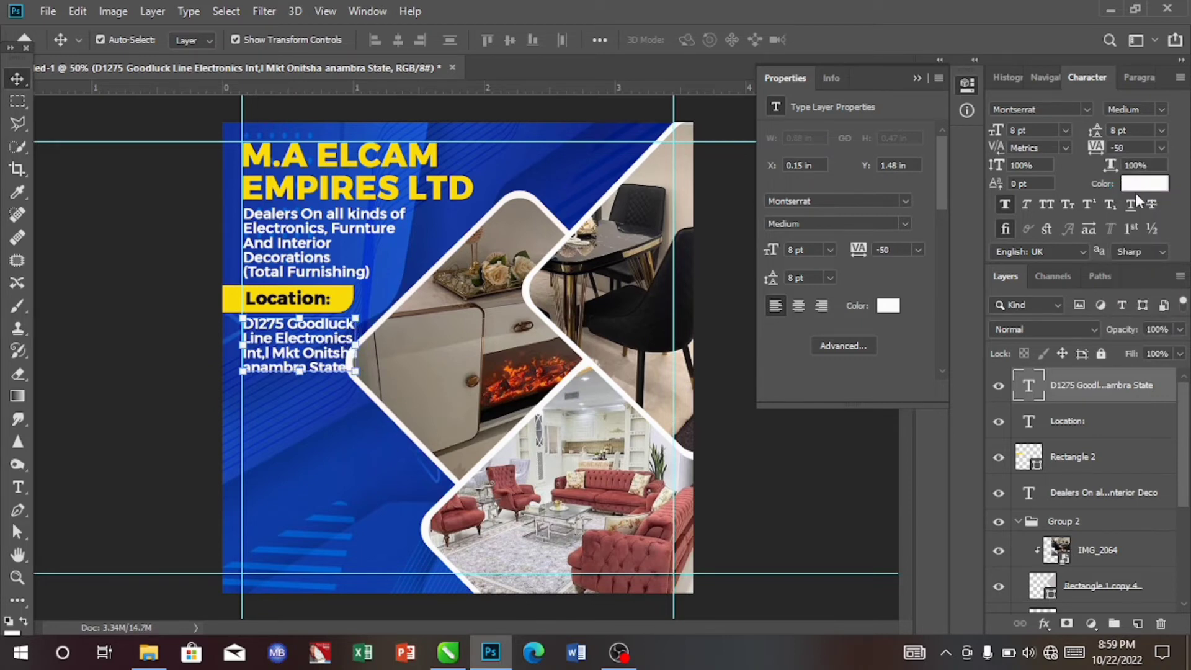
{"action": "left_click", "coordinate": [1161, 148]}
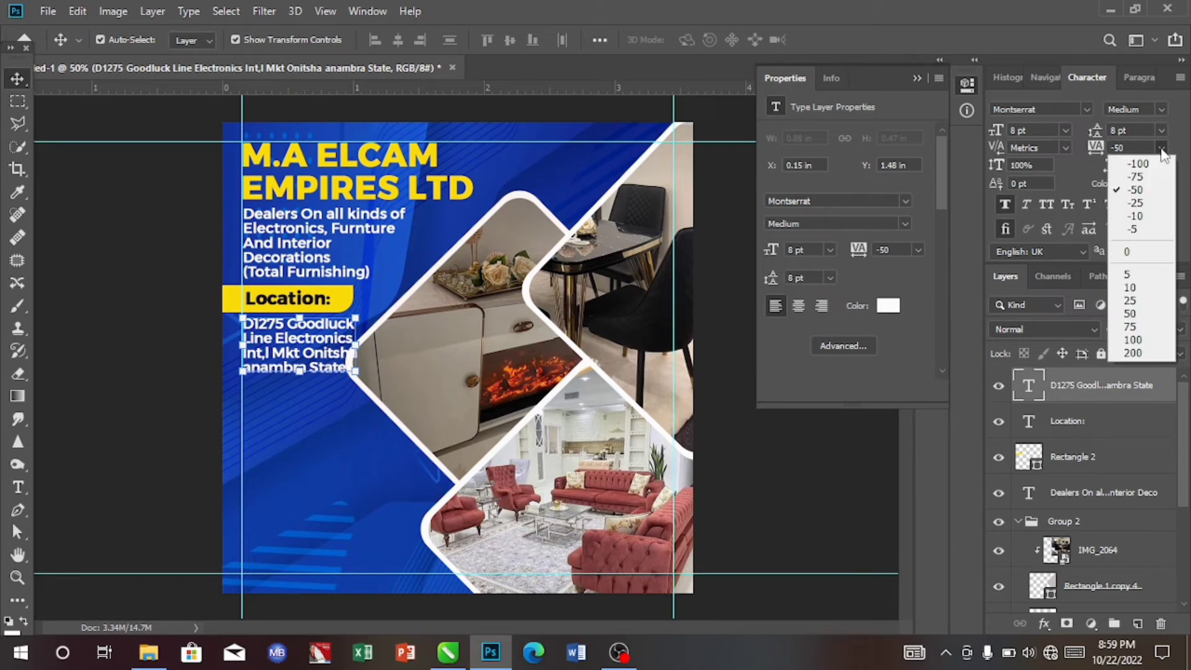
{"action": "left_click", "coordinate": [1141, 177]}
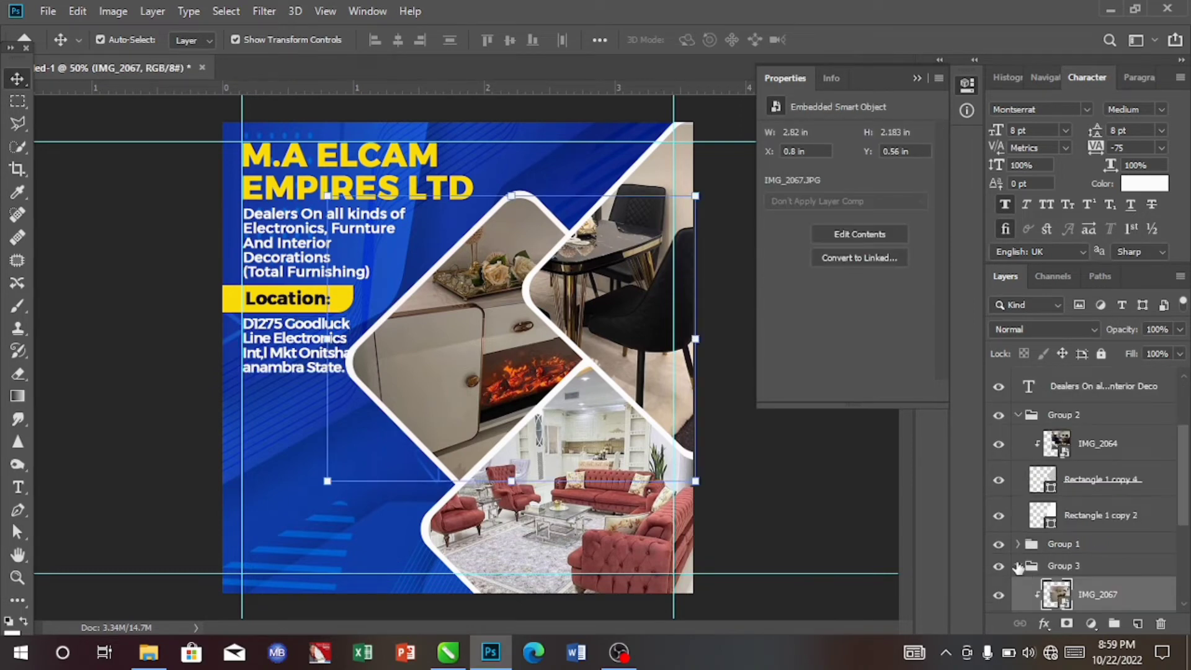
- Nudge the Group 3 photo frame about 28 px to the right with Free Transform
{"action": "left_click", "coordinate": [1017, 566]}
{"action": "left_click", "coordinate": [1076, 565]}
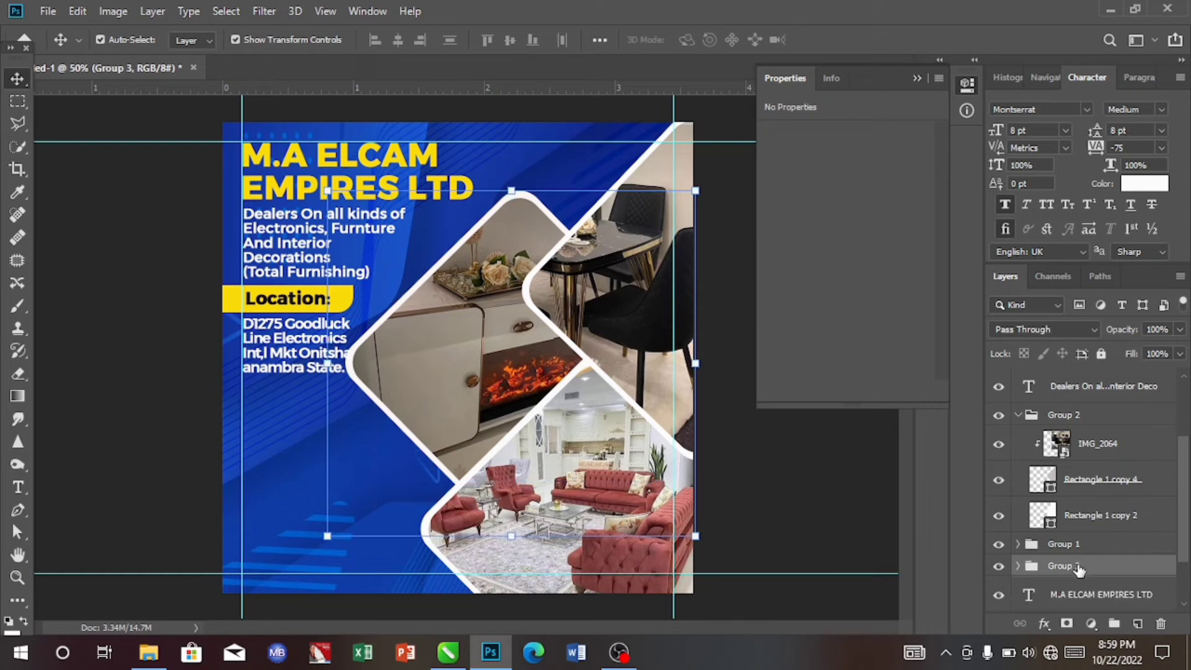
{"action": "key", "text": "ctrl"}
{"action": "key", "text": "ctrl+t"}
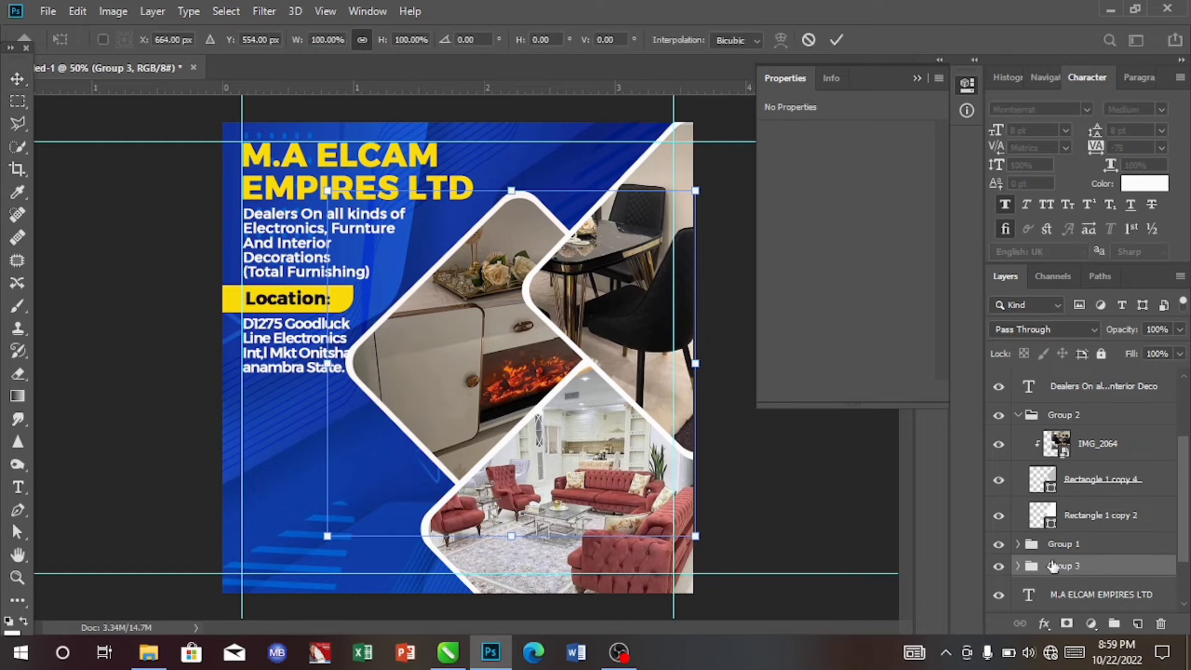
{"action": "key", "text": "Right"}
{"action": "key", "text": "Right"}
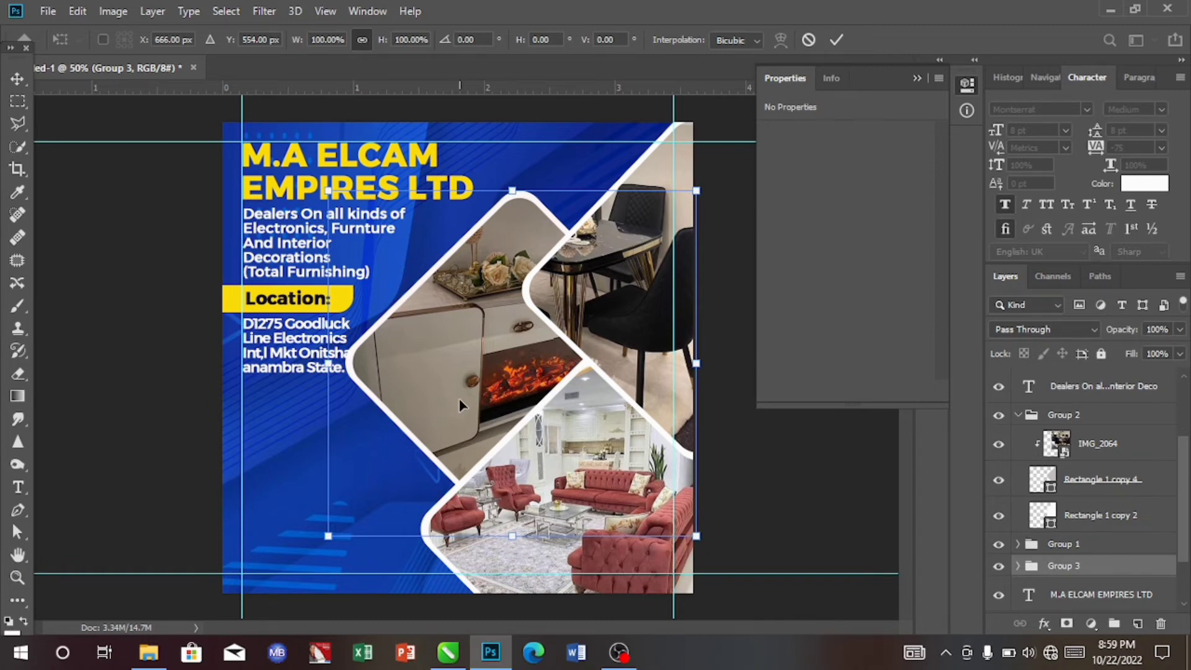
{"action": "key", "text": "shift+Right"}
{"action": "key", "text": "shift+Right"}
{"action": "key", "text": "shift+Right"}
{"action": "key", "text": "shift+Right"}
{"action": "key", "text": "Right"}
{"action": "key", "text": "Right"}
{"action": "key", "text": "Left"}
{"action": "key", "text": "Left"}
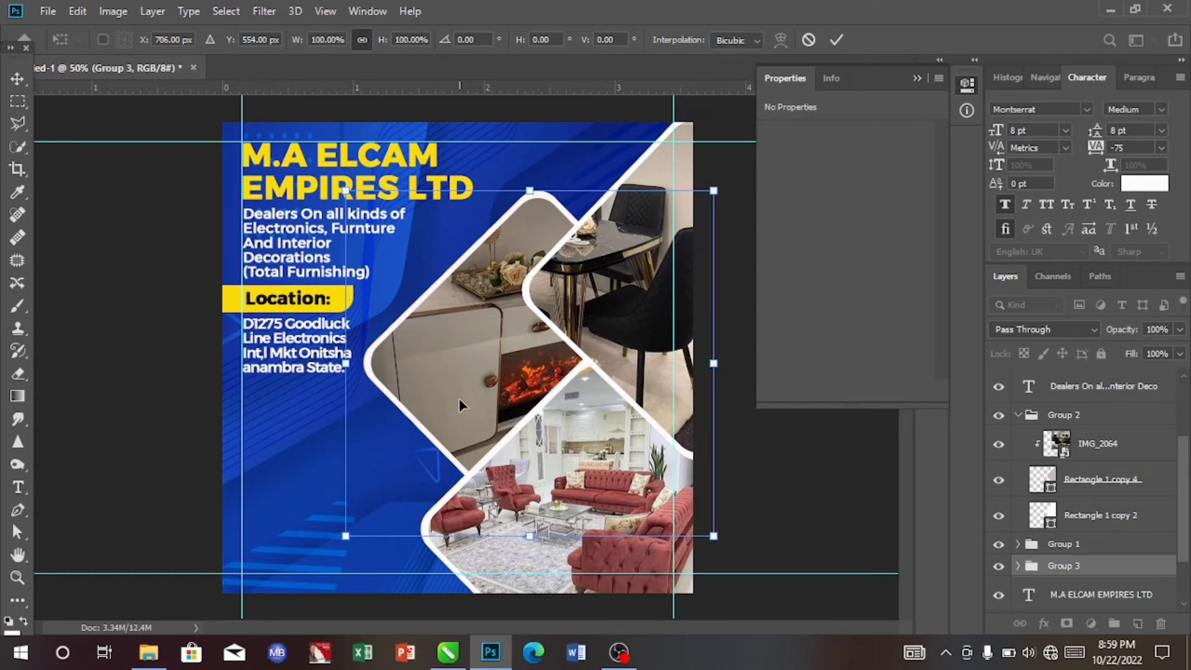
{"action": "key", "text": "shift+Left"}
{"action": "key", "text": "Left"}
{"action": "key", "text": "Left"}
{"action": "key", "text": "Left"}
{"action": "key", "text": "Left"}
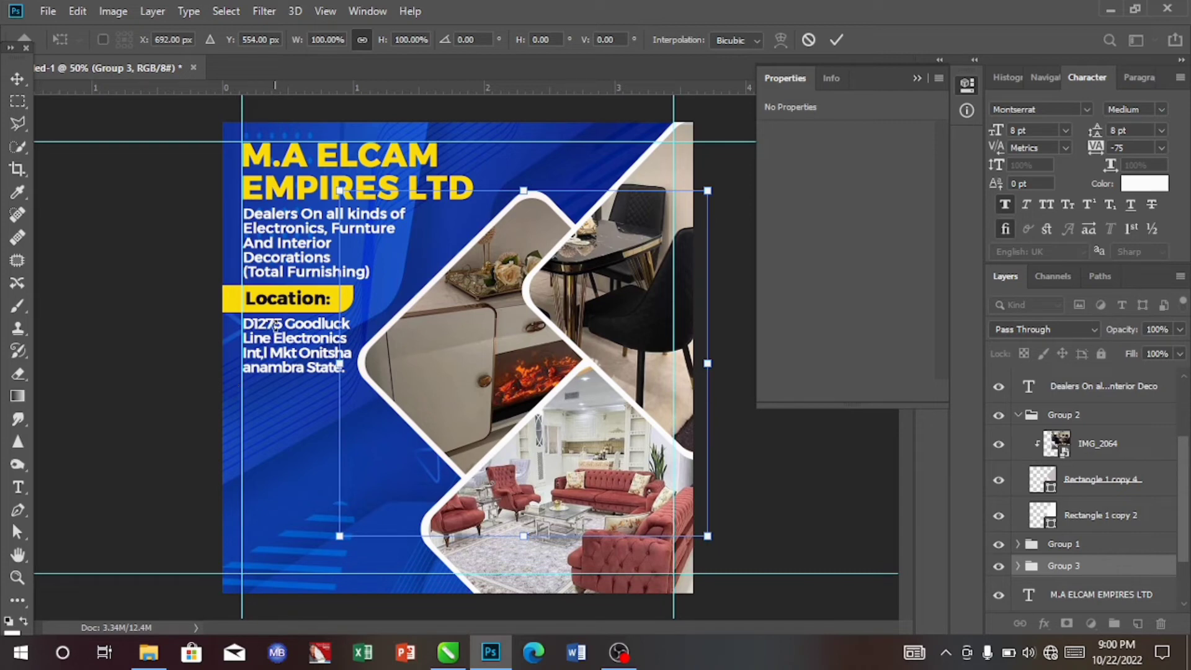
- Duplicate the yellow Location bar, place the copy below the address text and stretch it about 117% wider
{"action": "left_click", "coordinate": [231, 304], "text": "ctrl"}
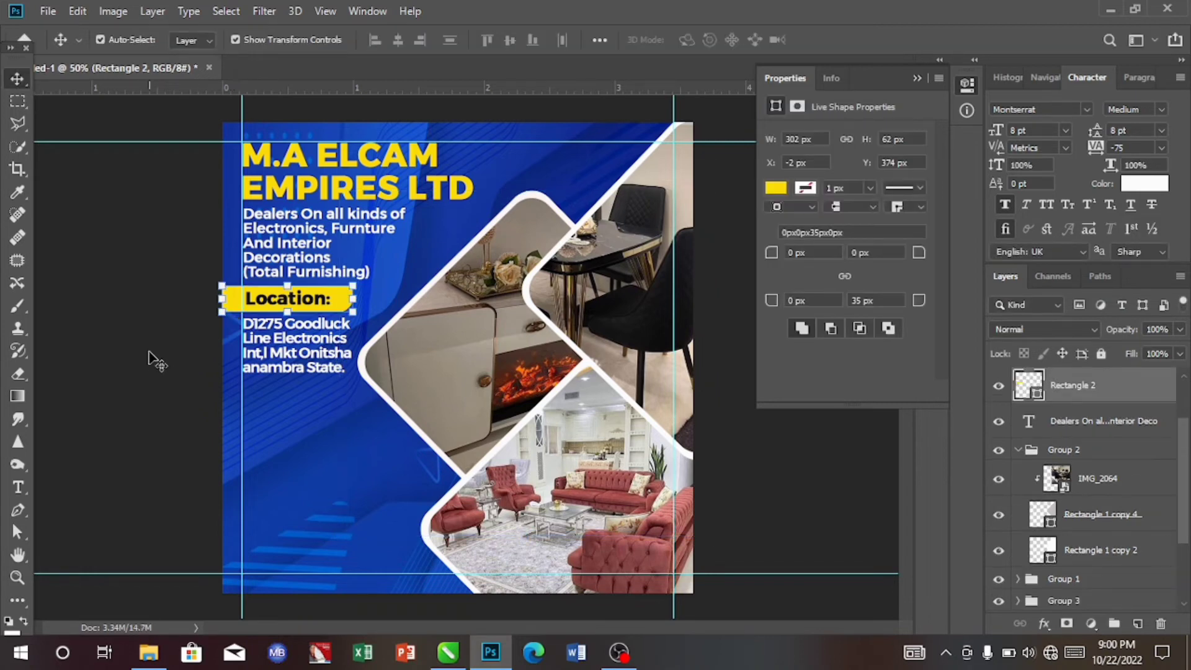
{"action": "key", "text": "ctrl"}
{"action": "key", "text": "ctrl+j"}
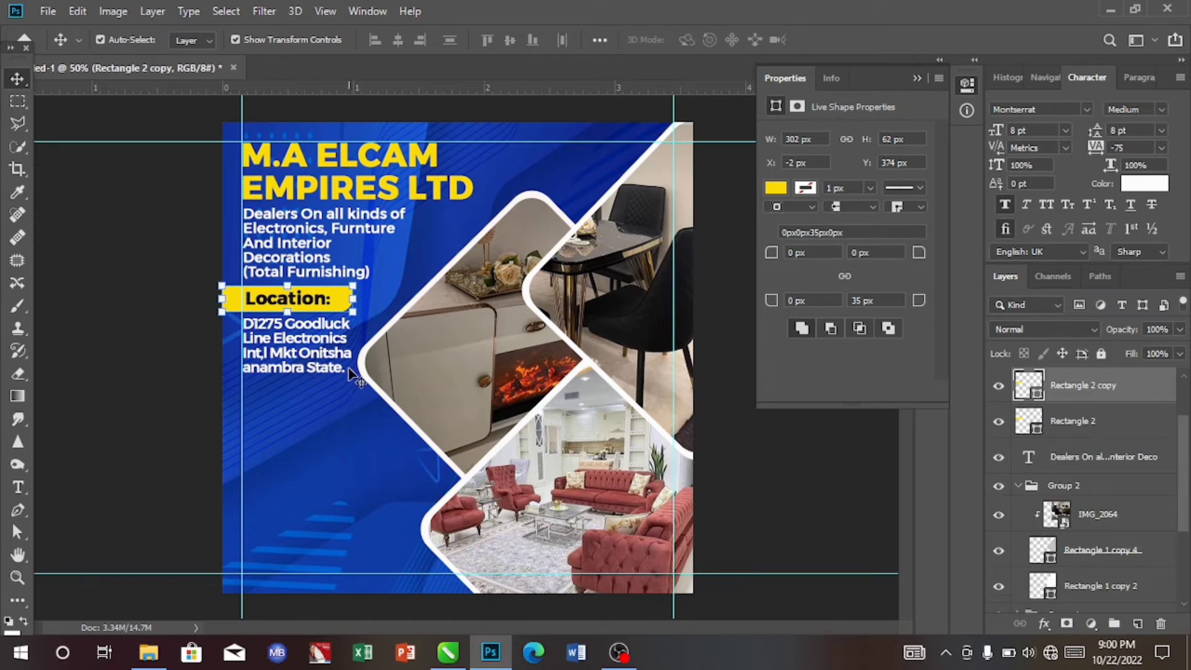
{"action": "key", "text": "Down"}
{"action": "key", "text": "Down"}
{"action": "key", "text": "Down"}
{"action": "key", "text": "Down"}
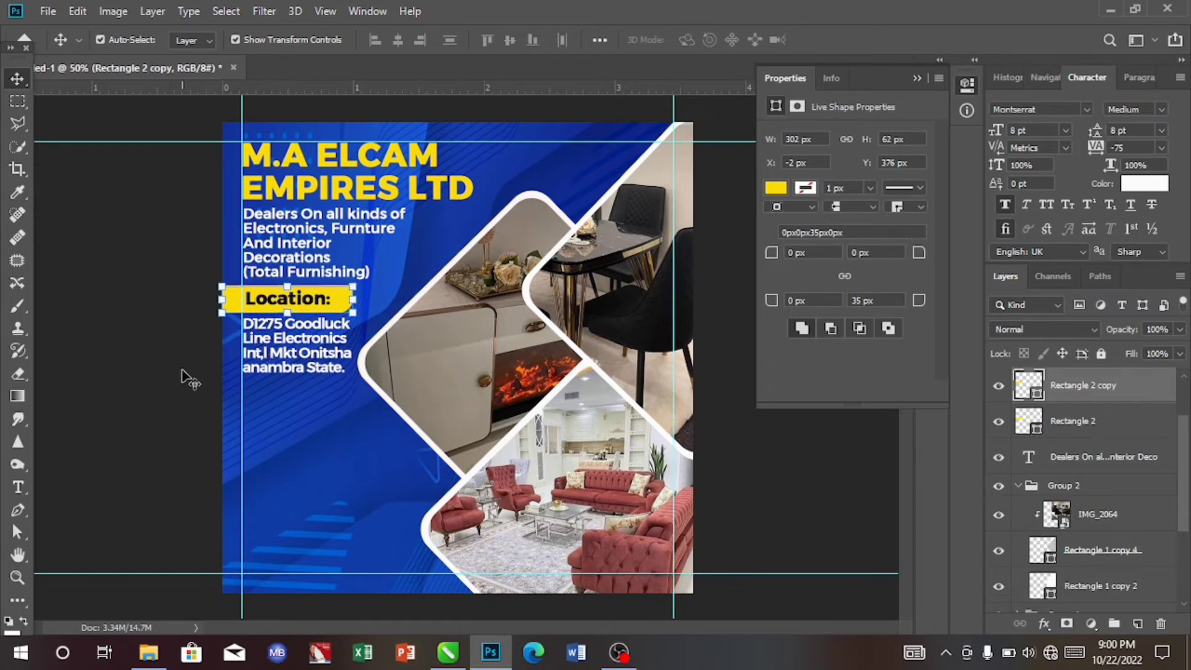
{"action": "key", "text": "shift+Down"}
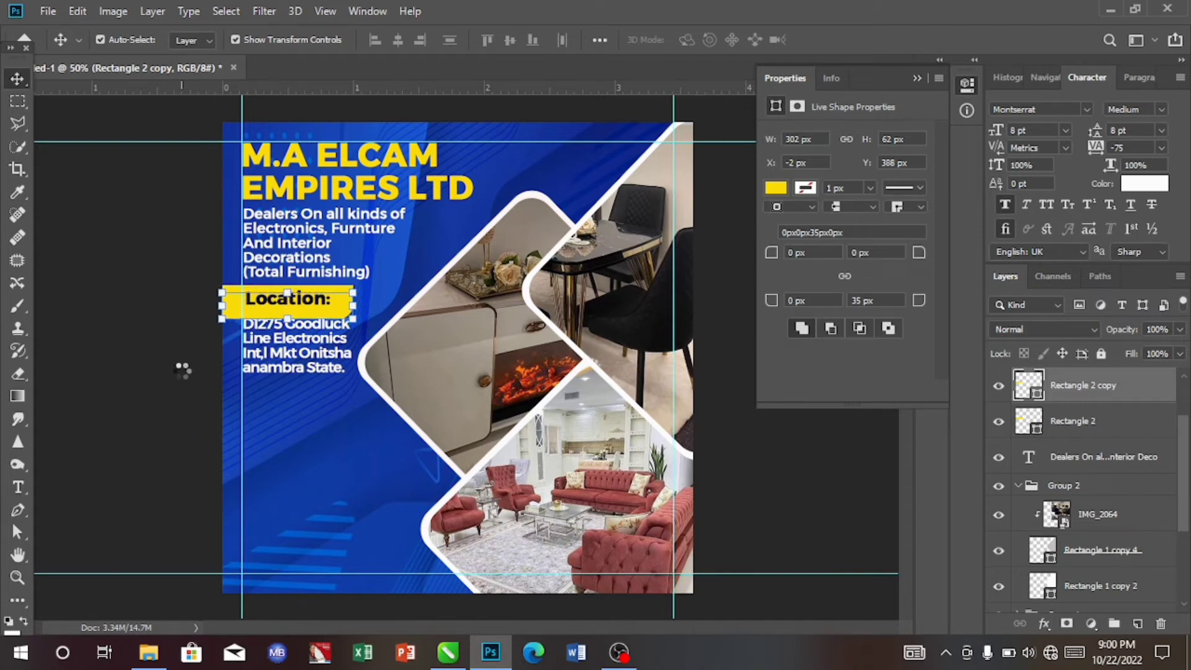
{"action": "key", "text": "Down"}
{"action": "key", "text": "Down"}
{"action": "key", "text": "Down"}
{"action": "key", "text": "Down"}
{"action": "key", "text": "Down"}
{"action": "key", "text": "Down"}
{"action": "key", "text": "Down"}
{"action": "key", "text": "Down"}
{"action": "key", "text": "Down"}
{"action": "key", "text": "Down"}
{"action": "key", "text": "Down"}
{"action": "key", "text": "Down"}
{"action": "key", "text": "Down"}
{"action": "key", "text": "Down"}
{"action": "key", "text": "Down"}
{"action": "key", "text": "Down"}
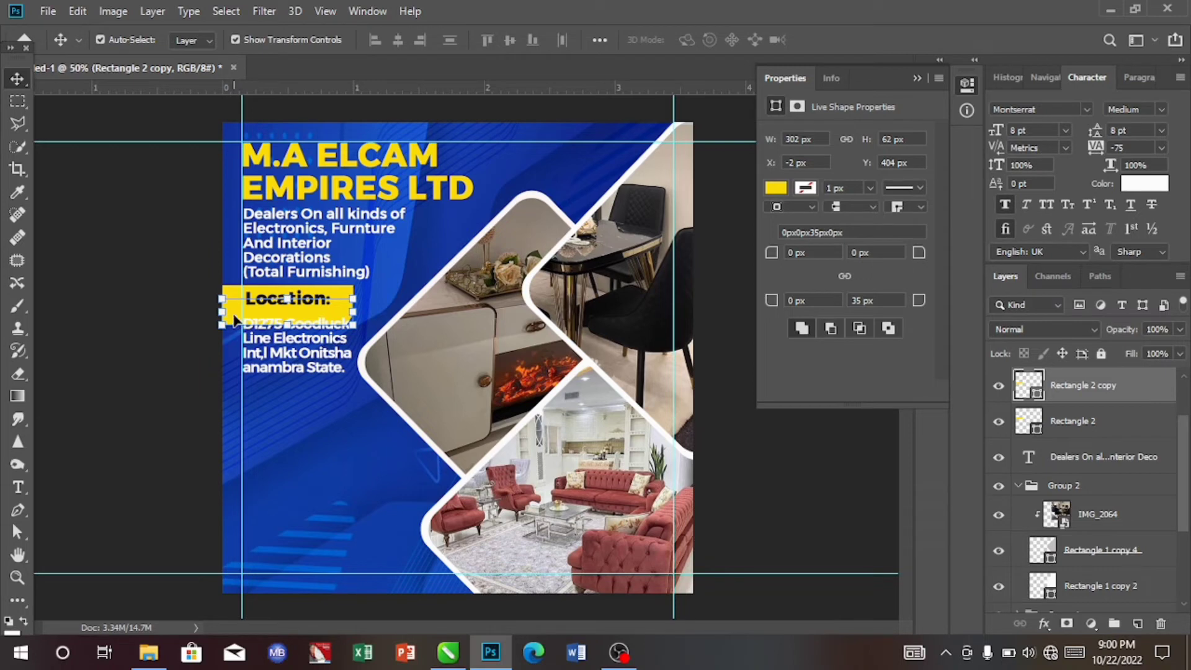
{"action": "left_click_drag", "start_coordinate": [235, 319], "coordinate": [222, 408]}
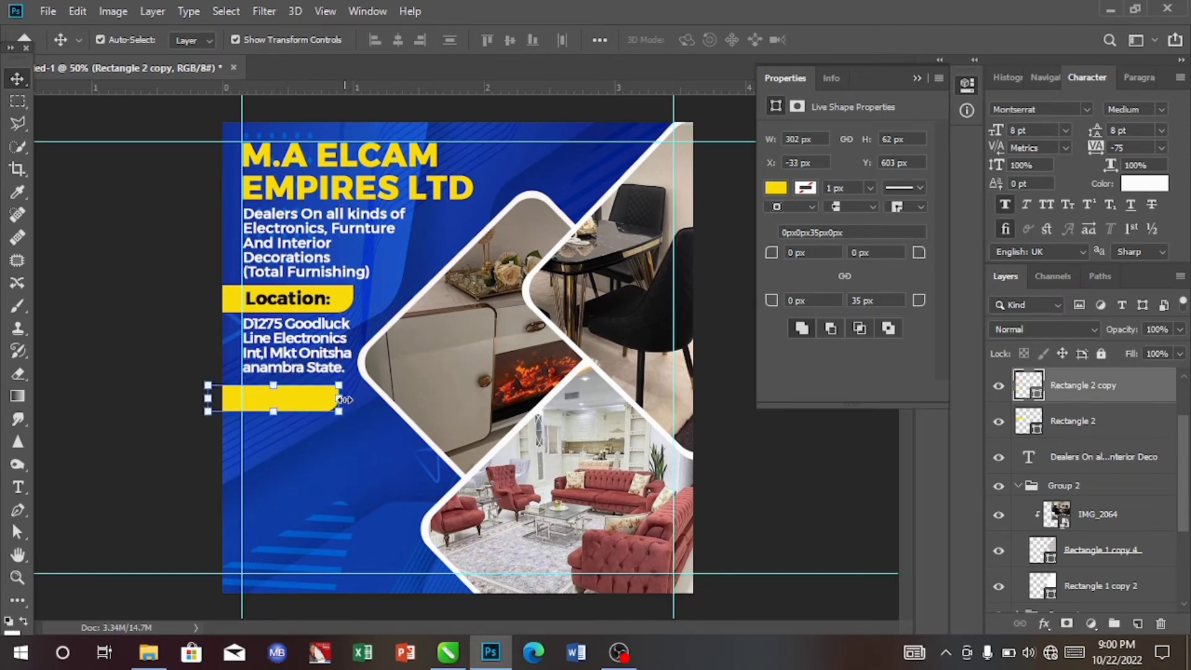
{"action": "left_click_drag", "start_coordinate": [344, 400], "coordinate": [368, 399]}
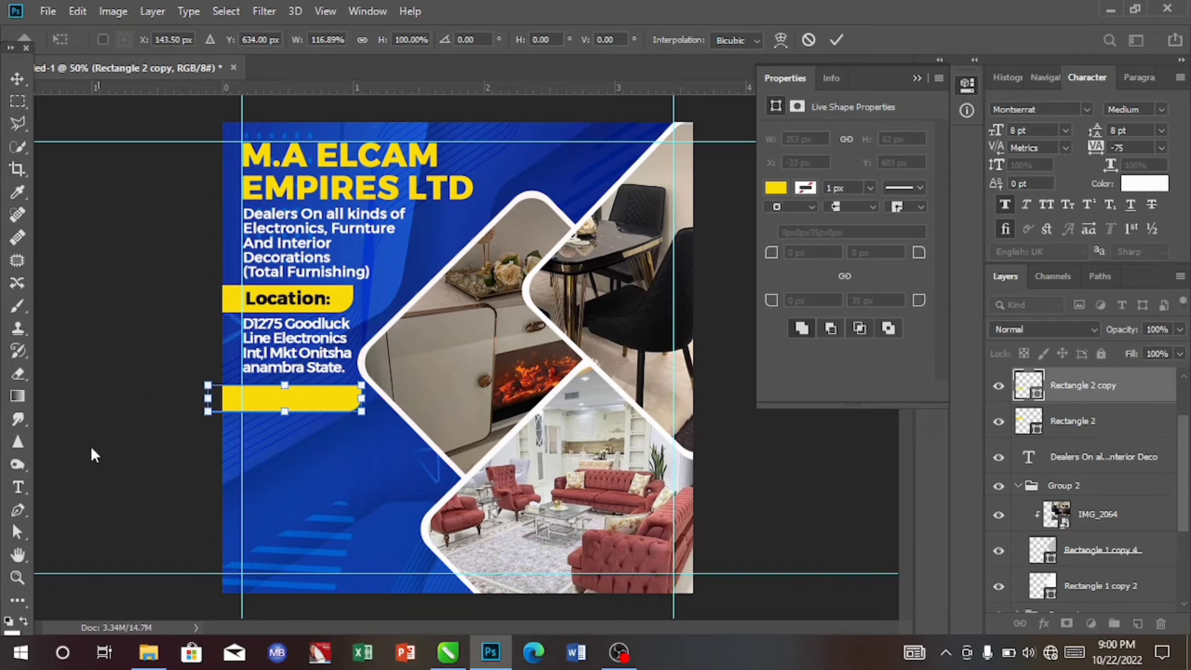
- Add a text layer reading "Why Choose Us?" below the new yellow bar using the Type tool
{"action": "left_click", "coordinate": [19, 485]}
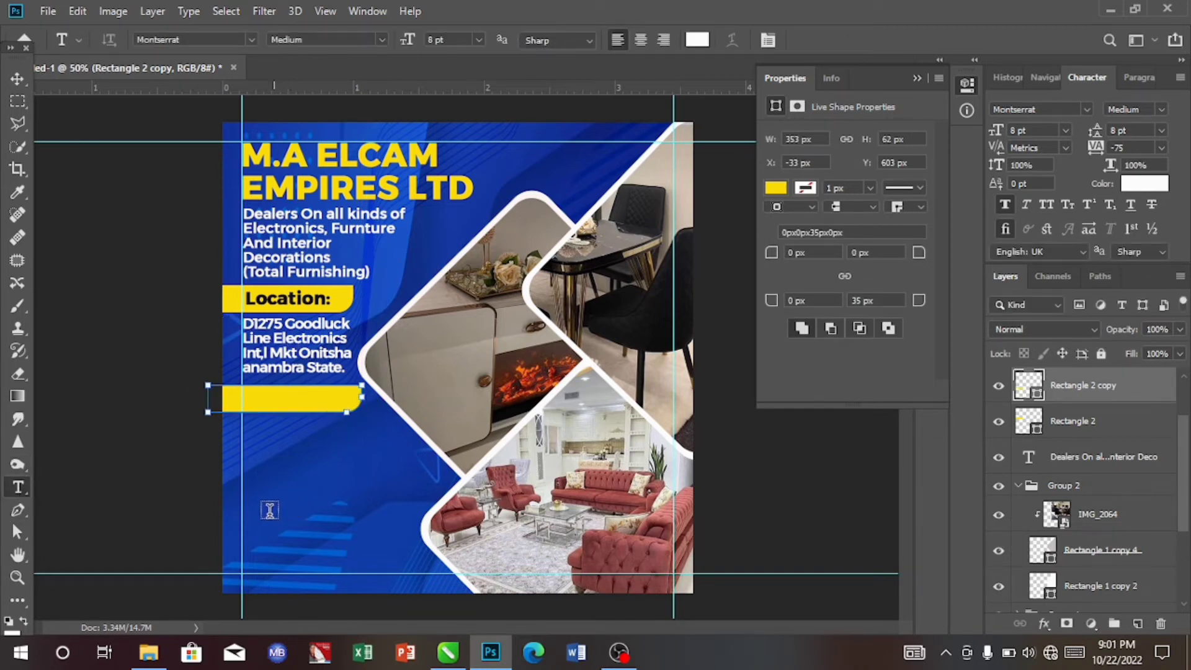
{"action": "left_click", "coordinate": [294, 465]}
{"action": "left_click", "coordinate": [294, 465]}
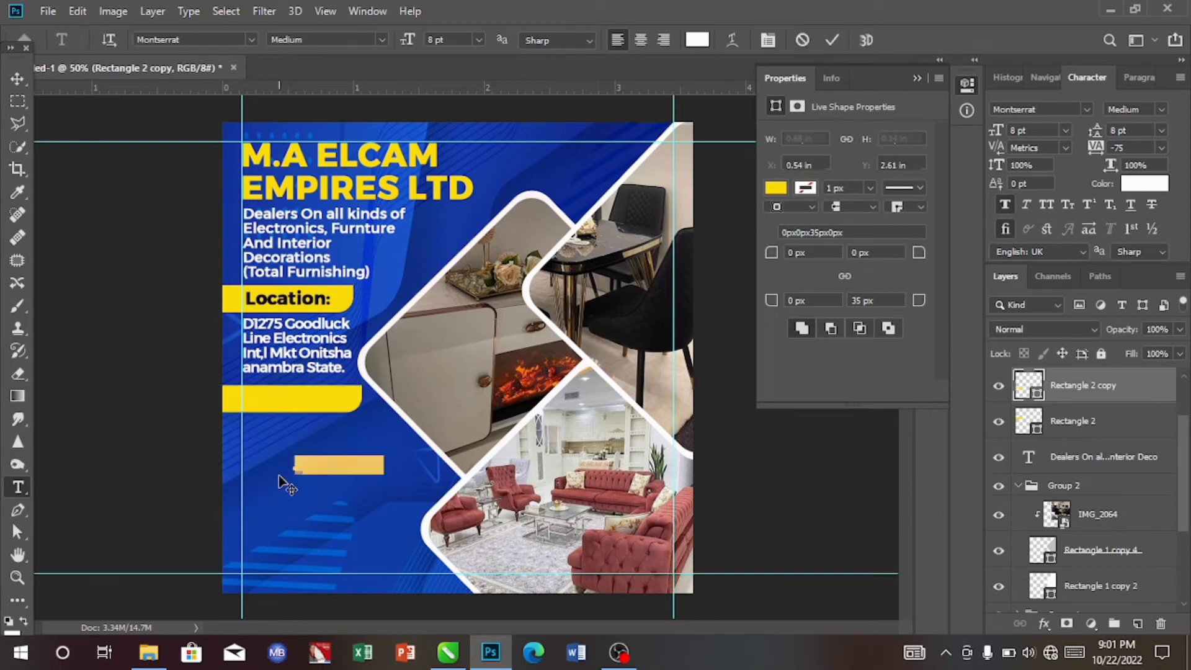
{"action": "key", "text": "BackSpace"}
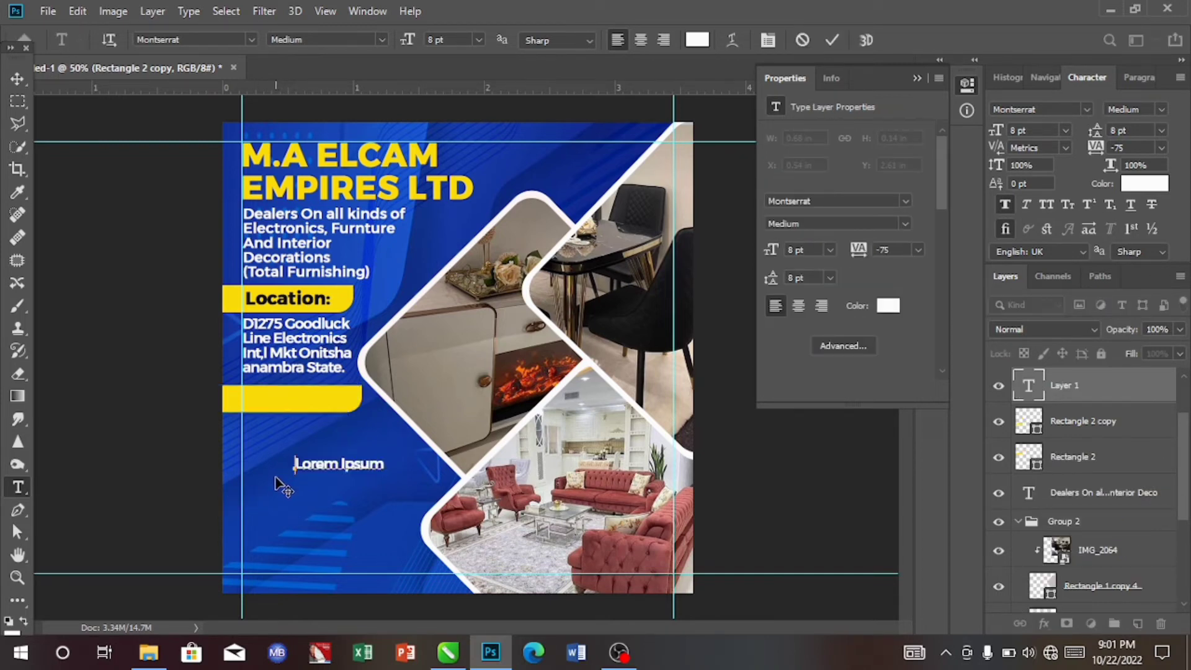
{"action": "type", "text": "Why Choose Us?"}
{"action": "left_click", "coordinate": [16, 79]}
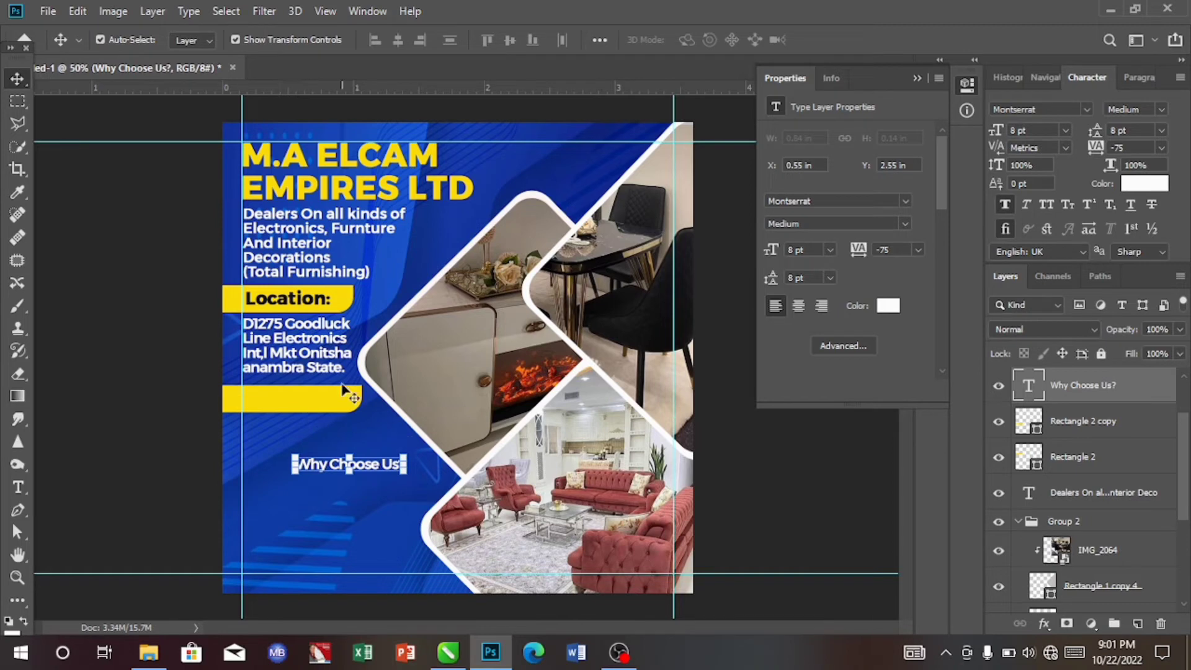
- Set the "Why Choose Us?" text colour to near-black #0f1013, sampled from the Location label
{"action": "left_click", "coordinate": [1159, 183]}
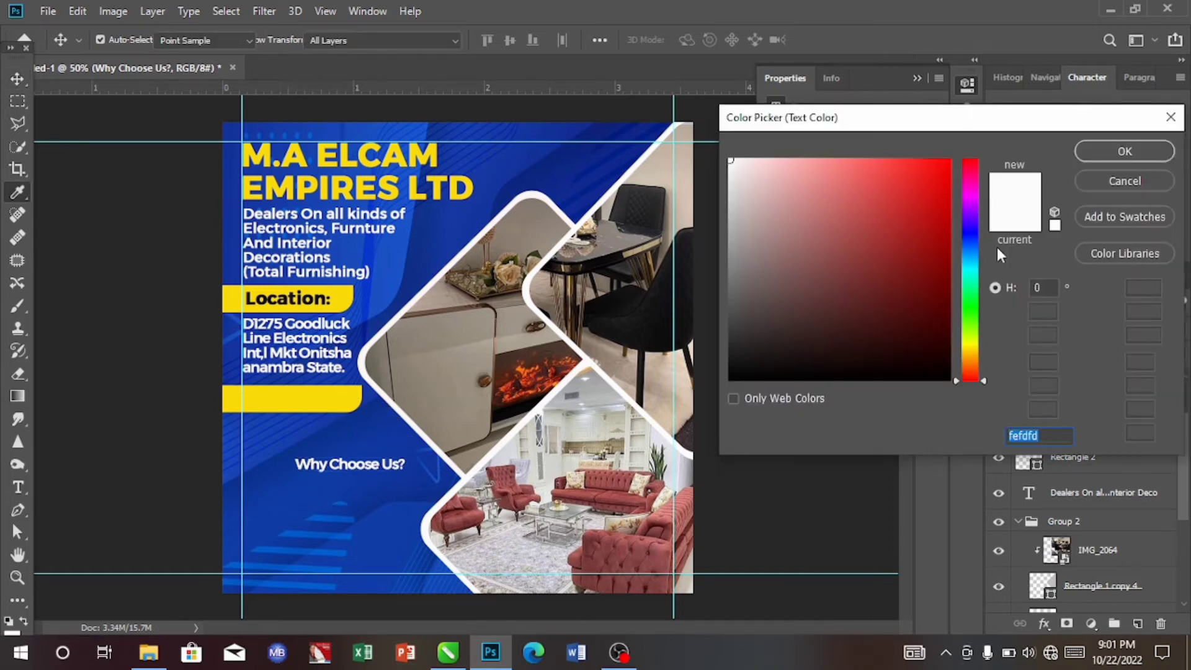
{"action": "left_click", "coordinate": [324, 303]}
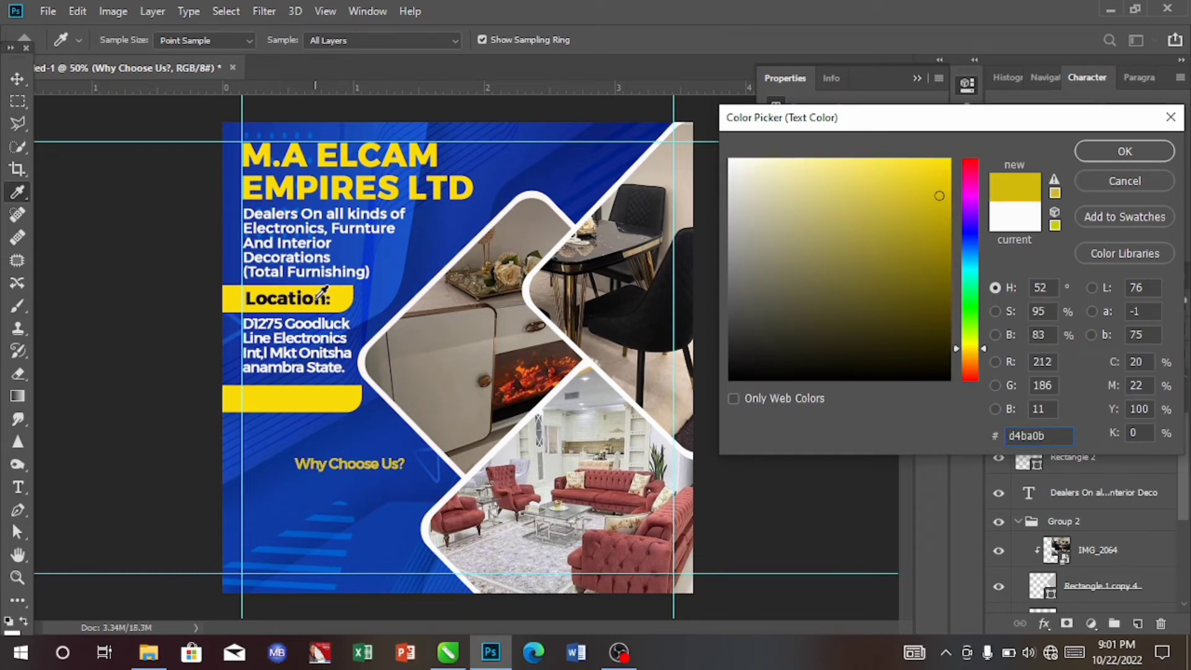
{"action": "left_click", "coordinate": [319, 299]}
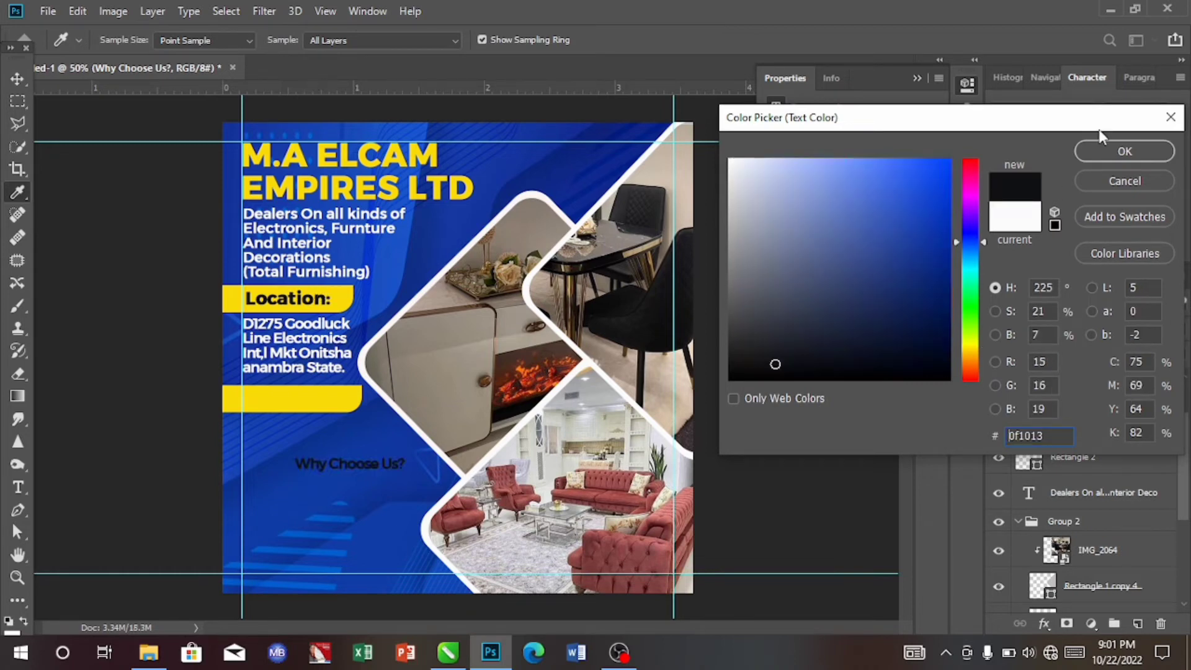
{"action": "left_click", "coordinate": [1123, 151]}
{"action": "key", "text": "v"}
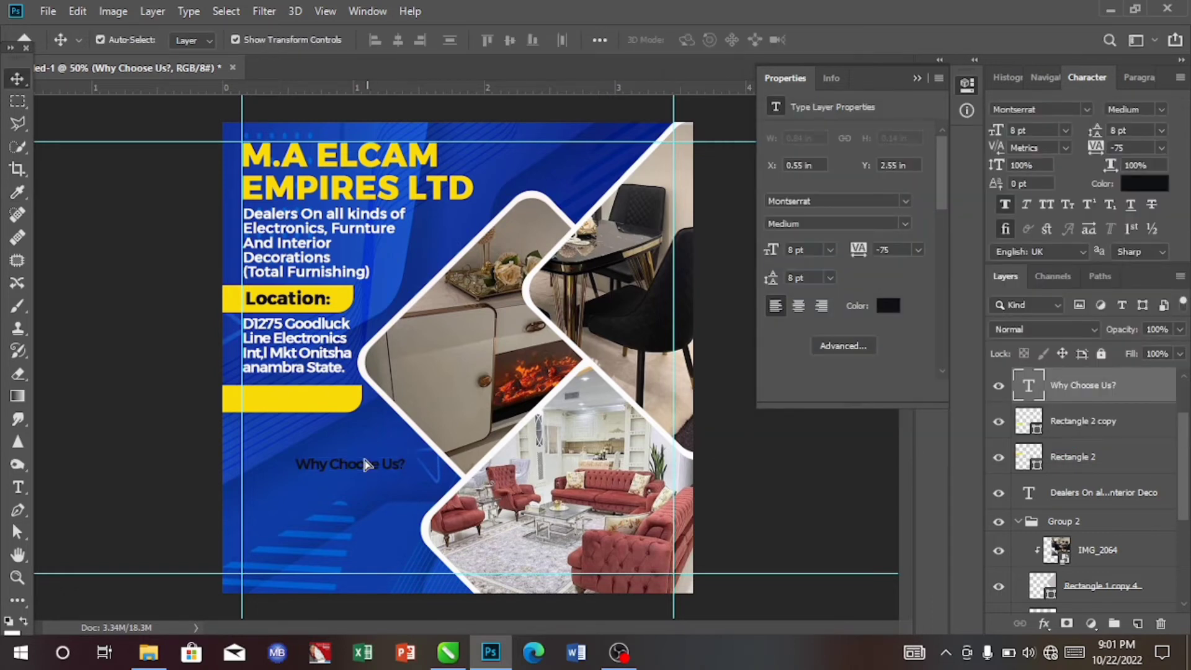
- Move the "Why Choose Us?" text onto the new yellow bar and set its weight to Bold
{"action": "left_click_drag", "start_coordinate": [366, 465], "coordinate": [321, 403]}
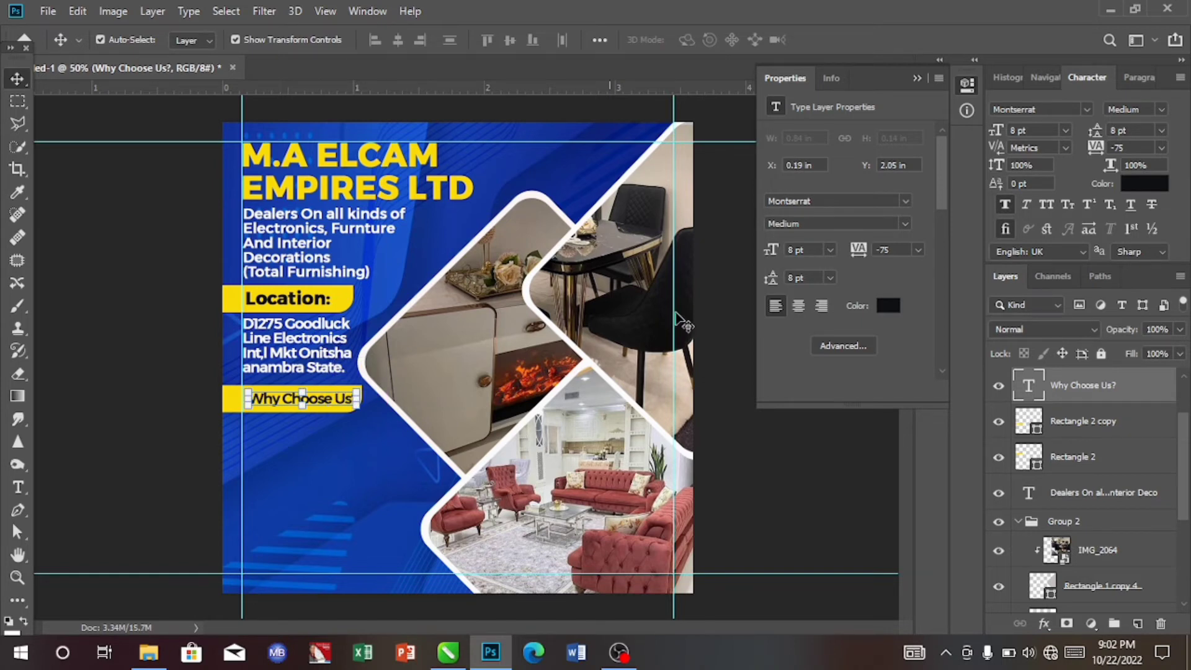
{"action": "left_click", "coordinate": [1141, 109]}
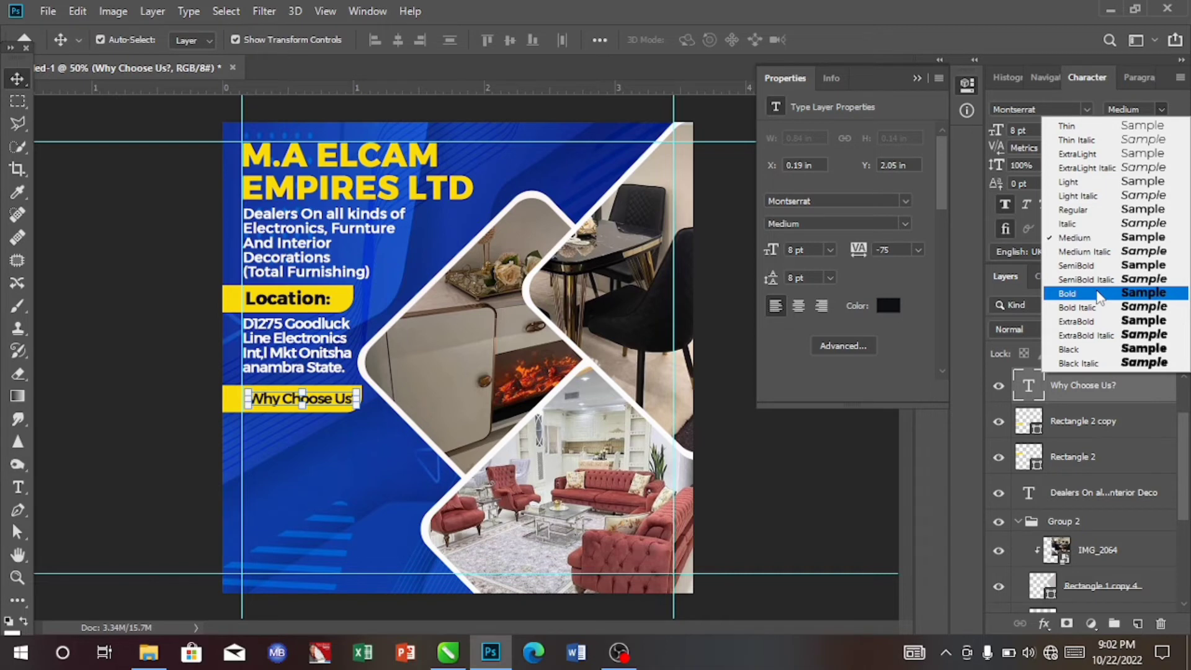
{"action": "left_click", "coordinate": [1097, 294]}
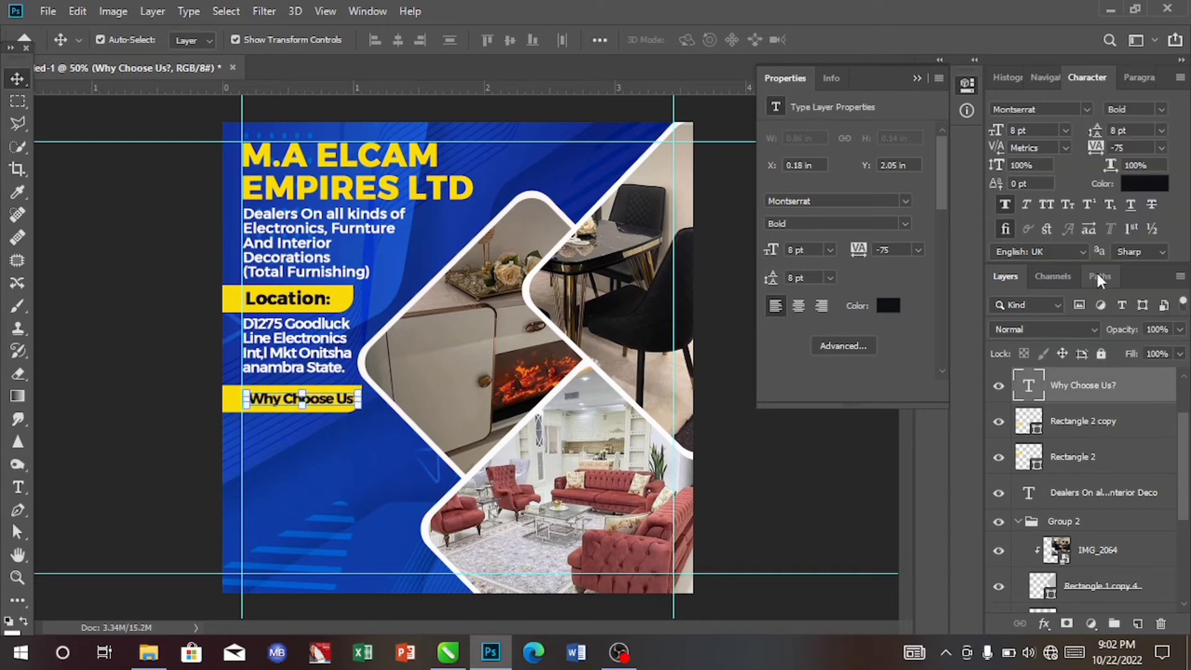
{"action": "key", "text": "Left"}
{"action": "key", "text": "Left"}
{"action": "key", "text": "Left"}
{"action": "key", "text": "Left"}
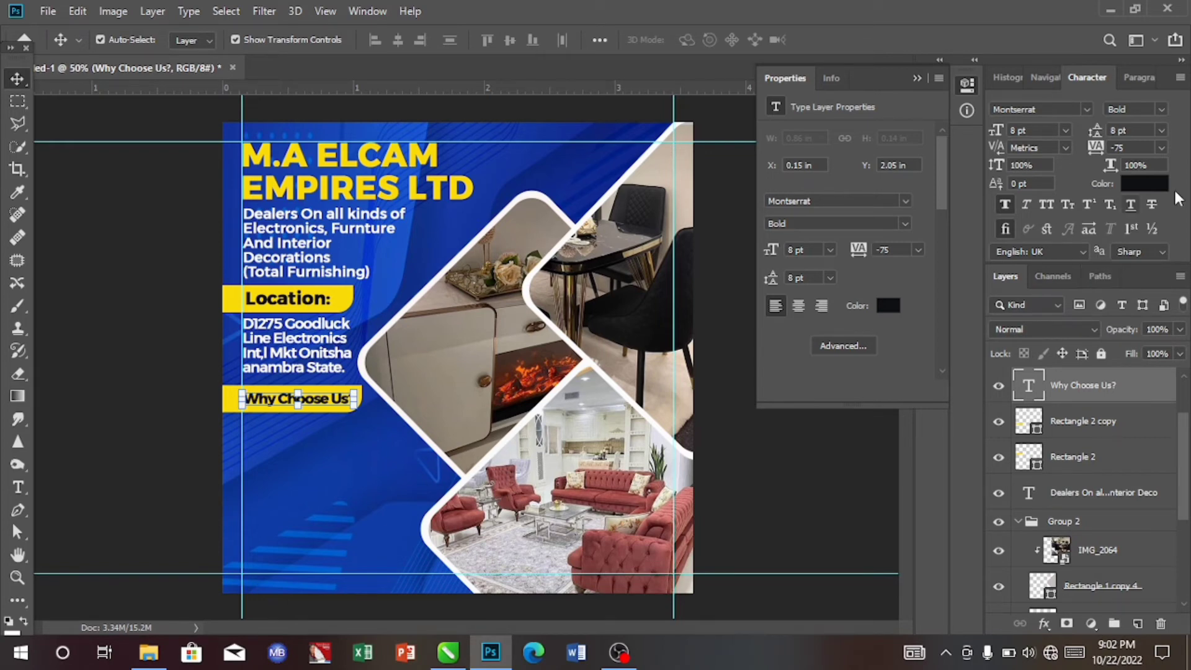
- Set the "Why Choose Us?" text size to 8 pt
{"action": "left_click", "coordinate": [1064, 131]}
{"action": "left_click", "coordinate": [1046, 208]}
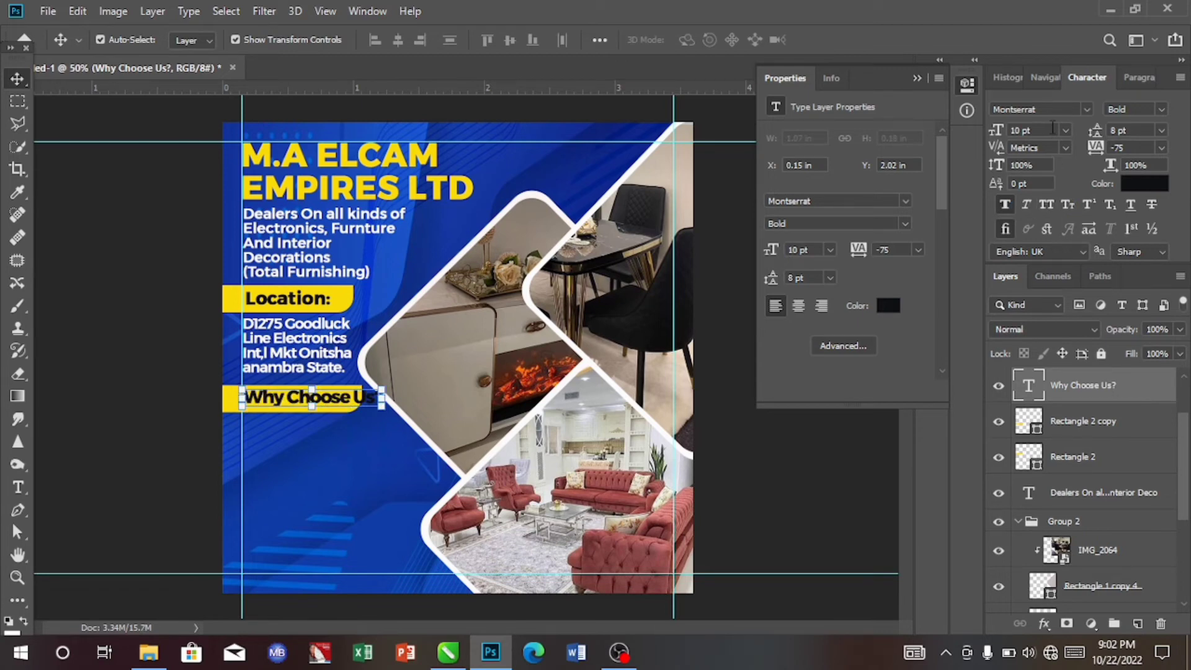
{"action": "left_click", "coordinate": [1064, 130]}
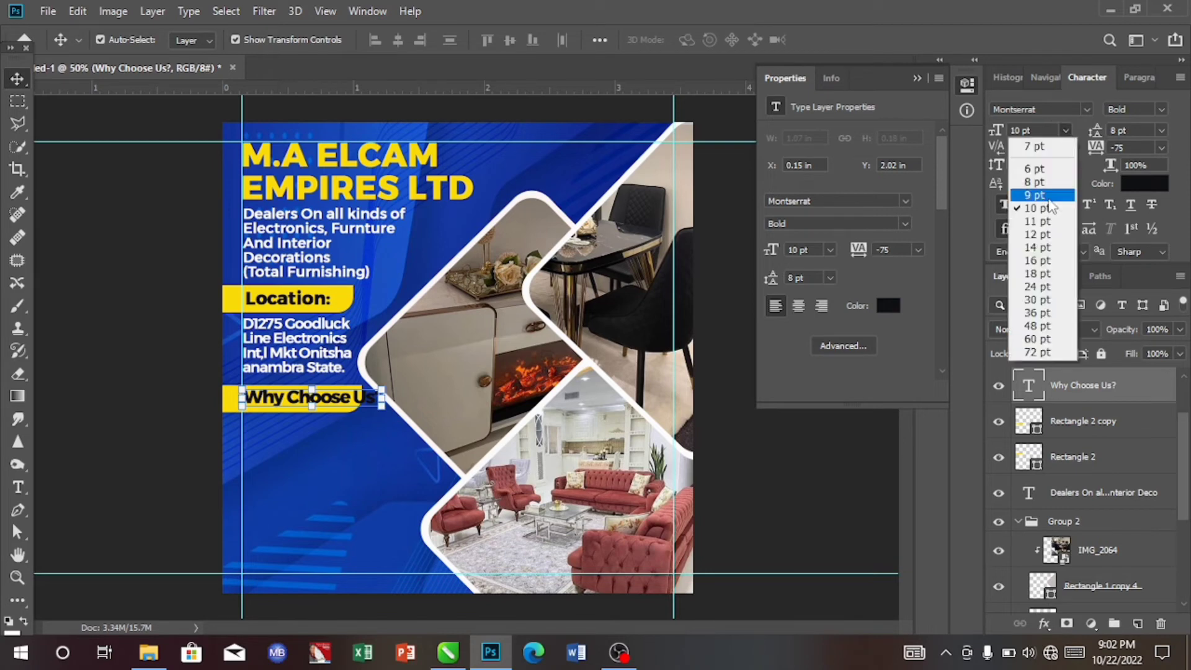
{"action": "left_click", "coordinate": [1039, 195]}
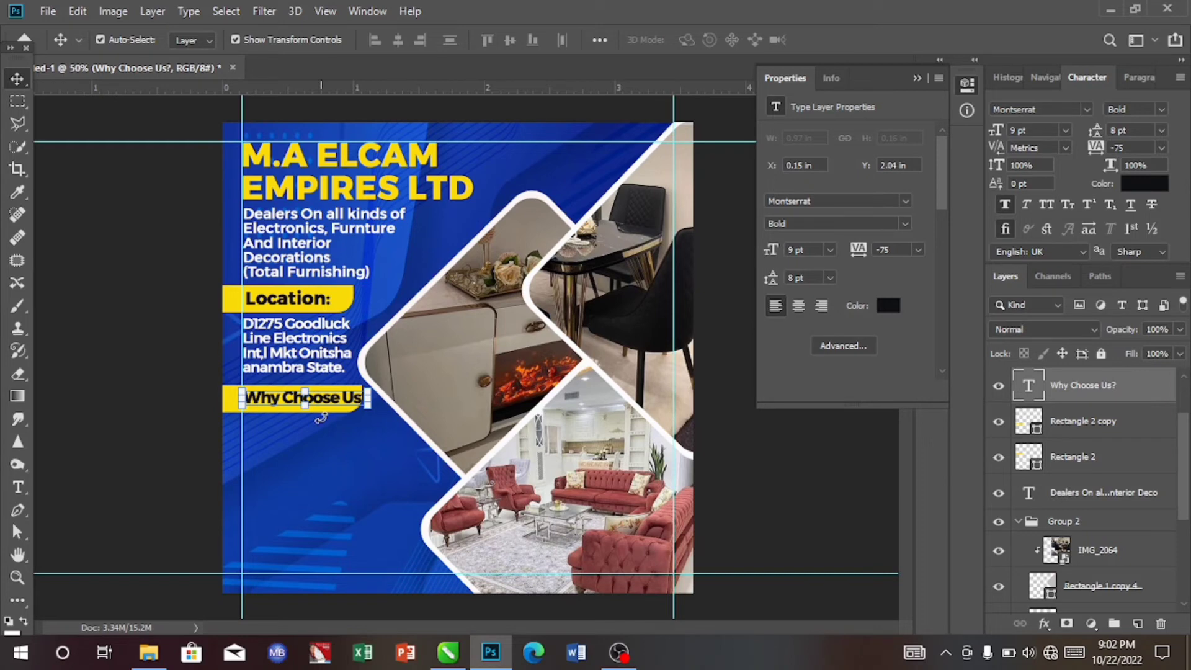
{"action": "left_click", "coordinate": [1066, 130]}
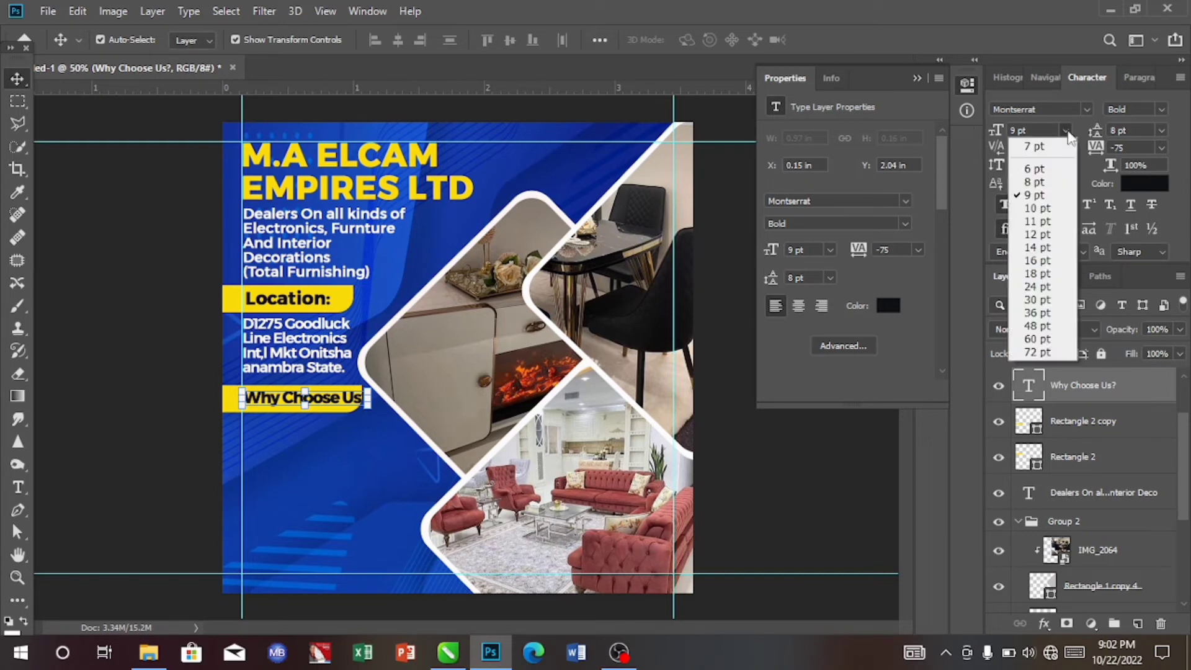
{"action": "left_click", "coordinate": [1034, 182]}
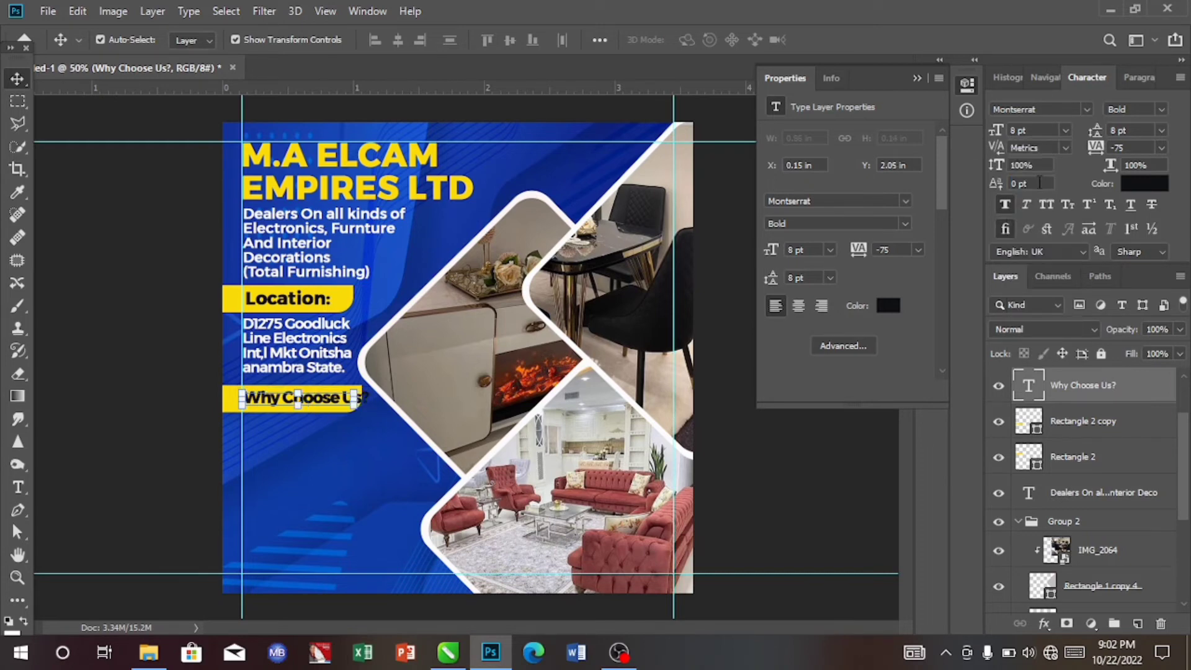
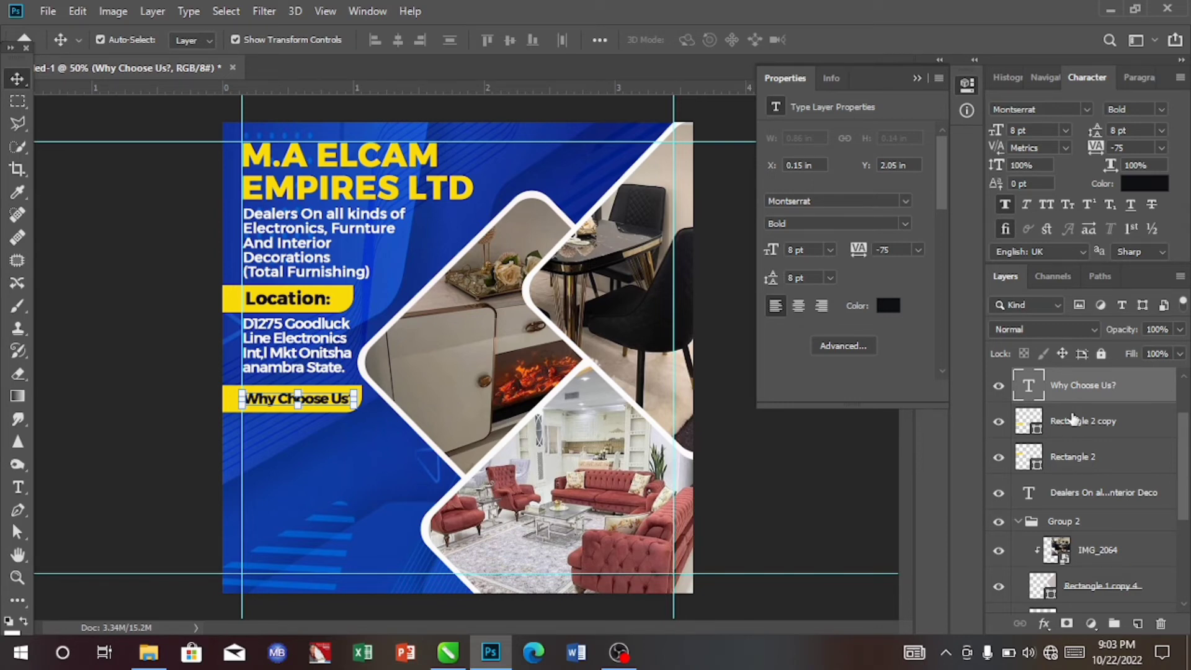
- Set the "Why Choose Us?" text size to 9 pt
{"action": "left_click", "coordinate": [1004, 206]}
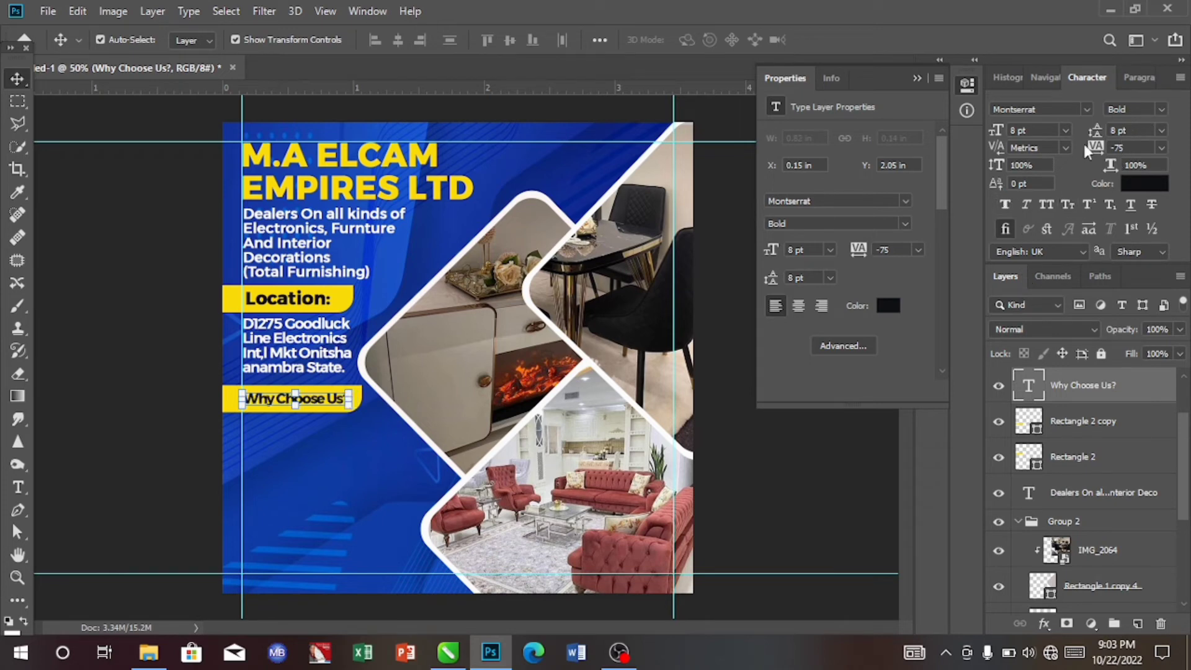
{"action": "left_click", "coordinate": [1065, 130]}
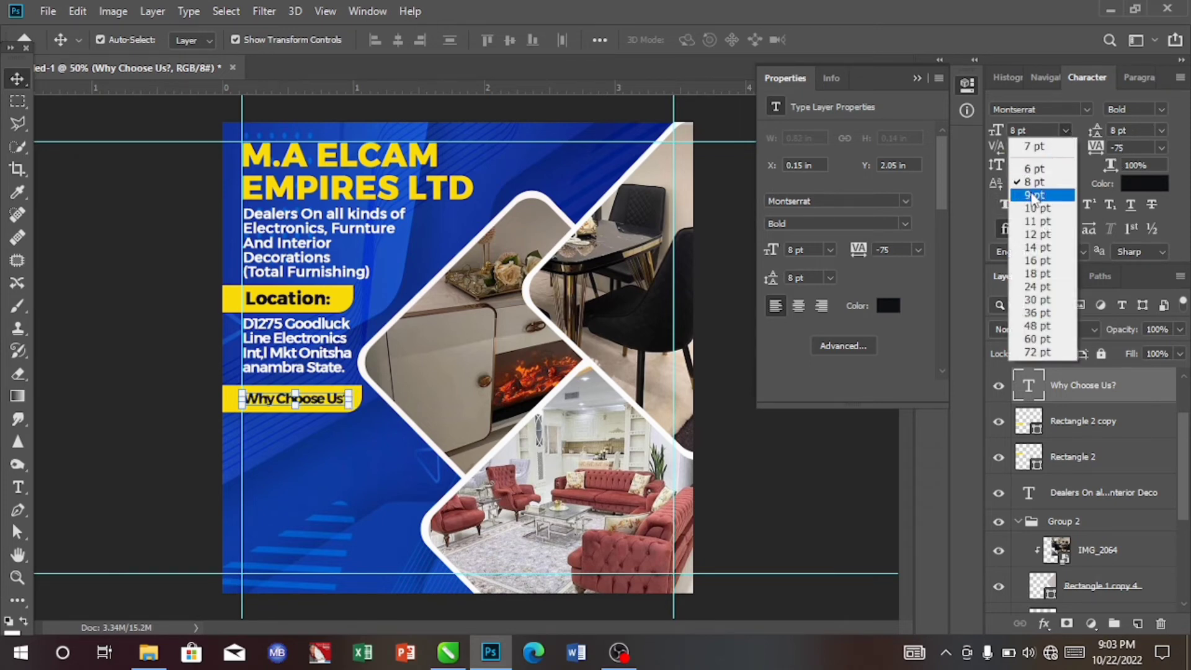
{"action": "left_click", "coordinate": [1034, 195]}
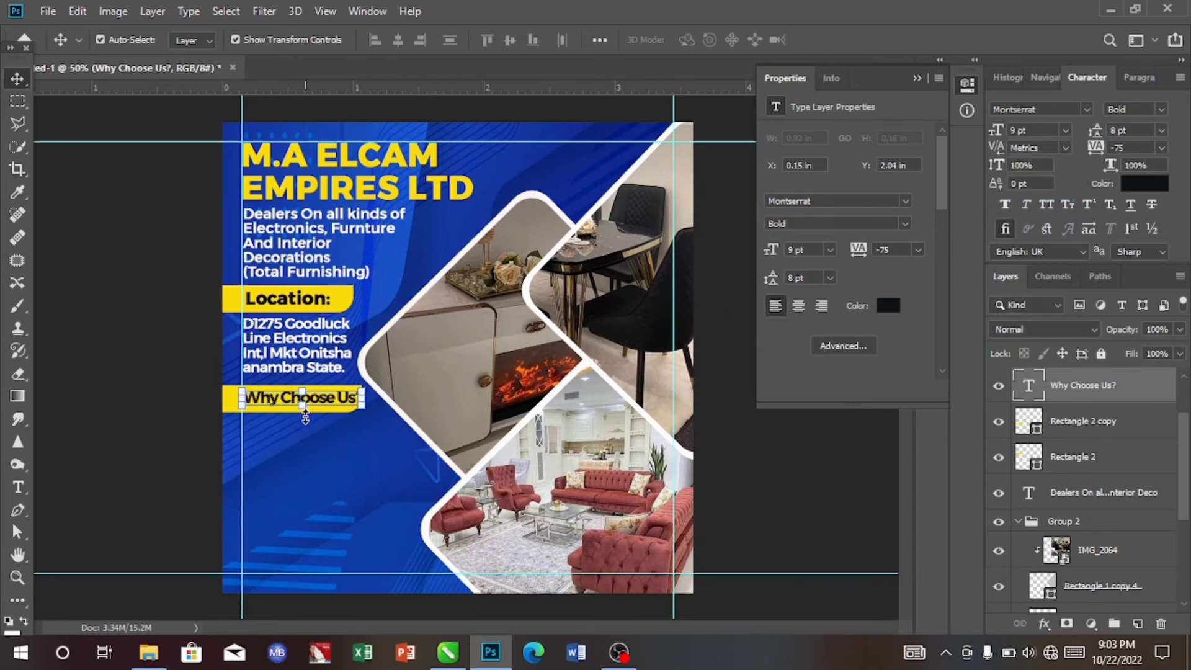
- Widen the yellow bar behind "Why Choose Us?" slightly to the right
{"action": "left_click", "coordinate": [335, 434]}
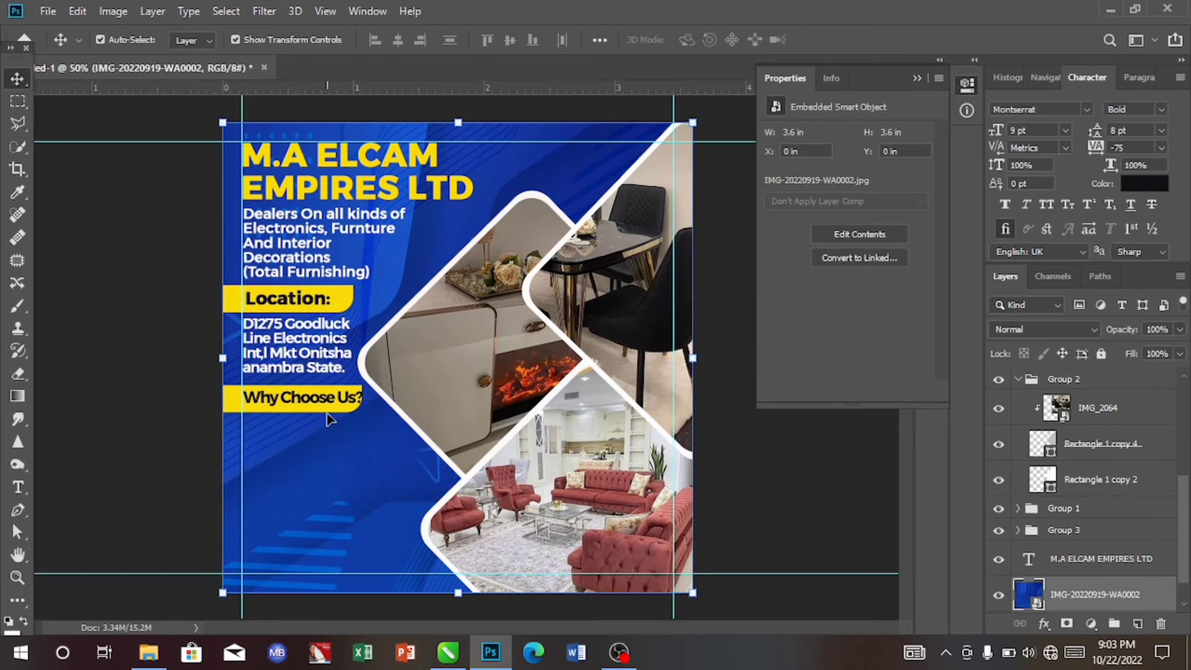
{"action": "left_click", "coordinate": [335, 404]}
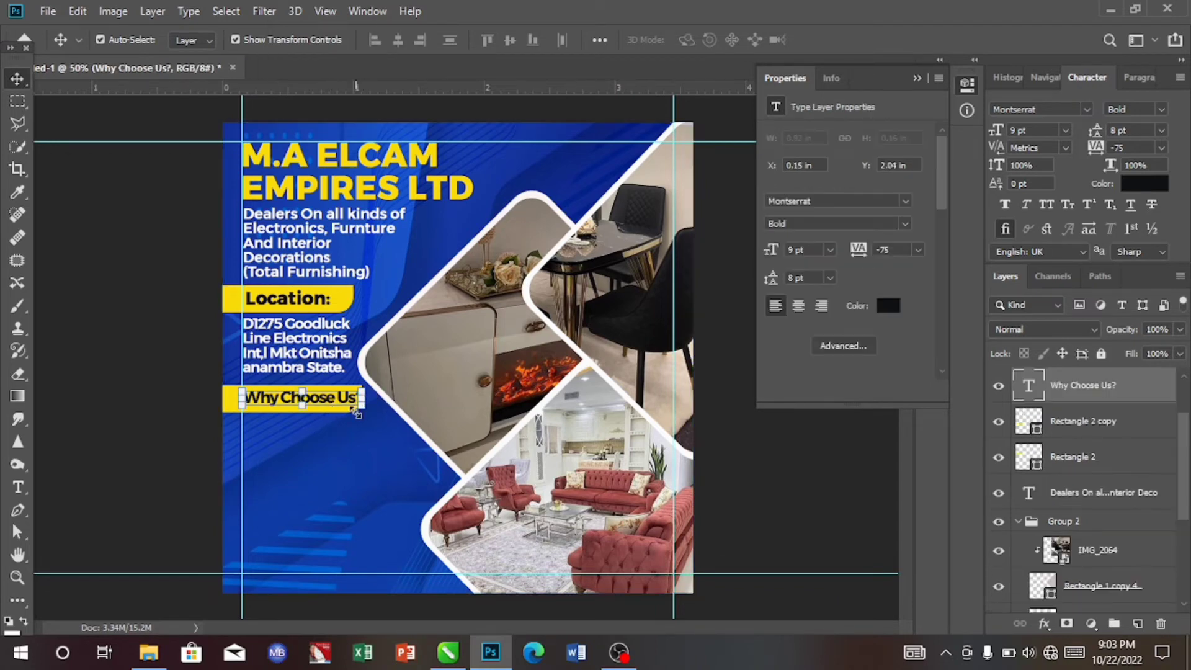
{"action": "left_click", "coordinate": [346, 468]}
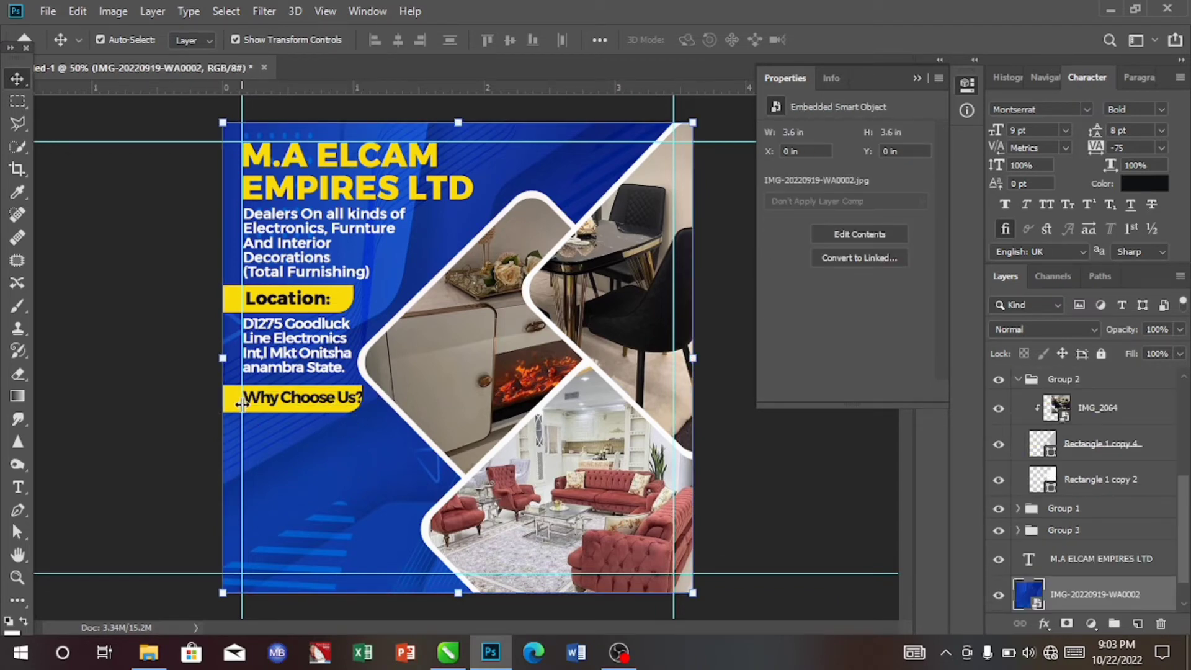
{"action": "left_click", "coordinate": [243, 402]}
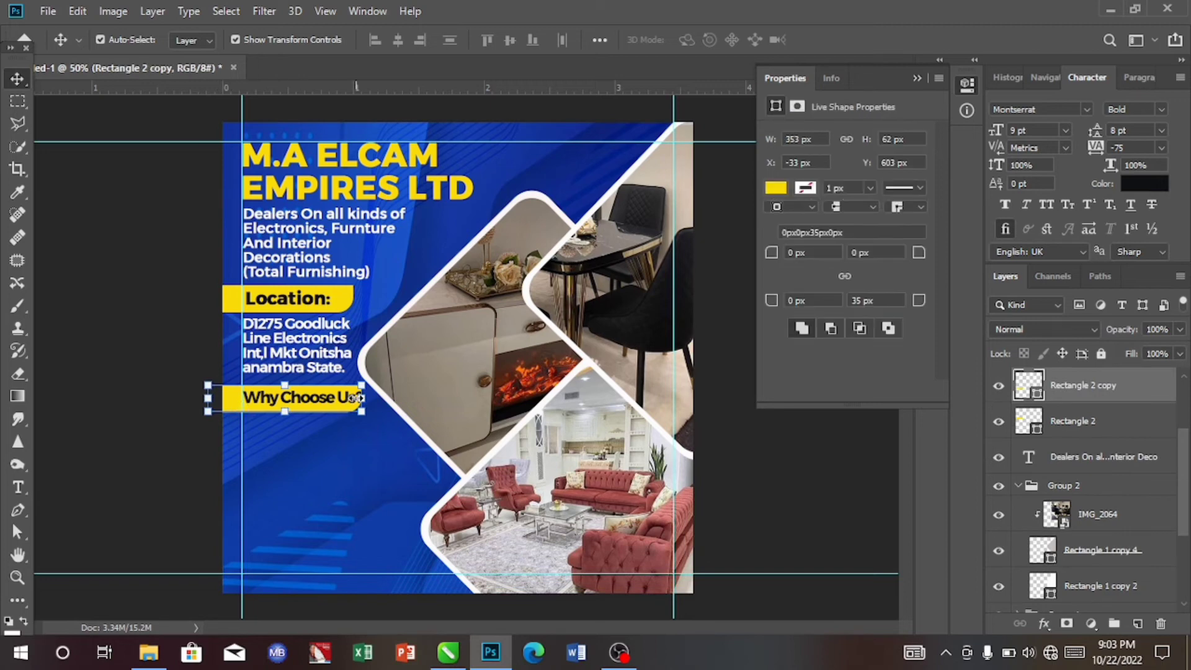
{"action": "left_click_drag", "start_coordinate": [355, 397], "coordinate": [364, 402]}
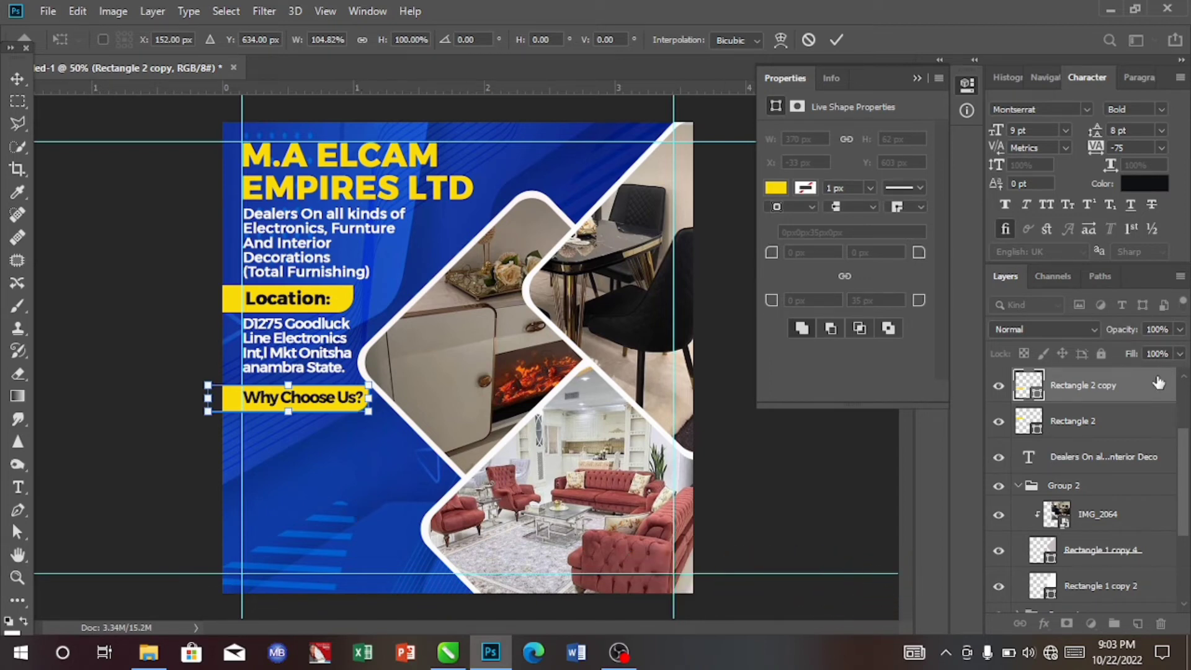
{"action": "left_click", "coordinate": [1110, 421]}
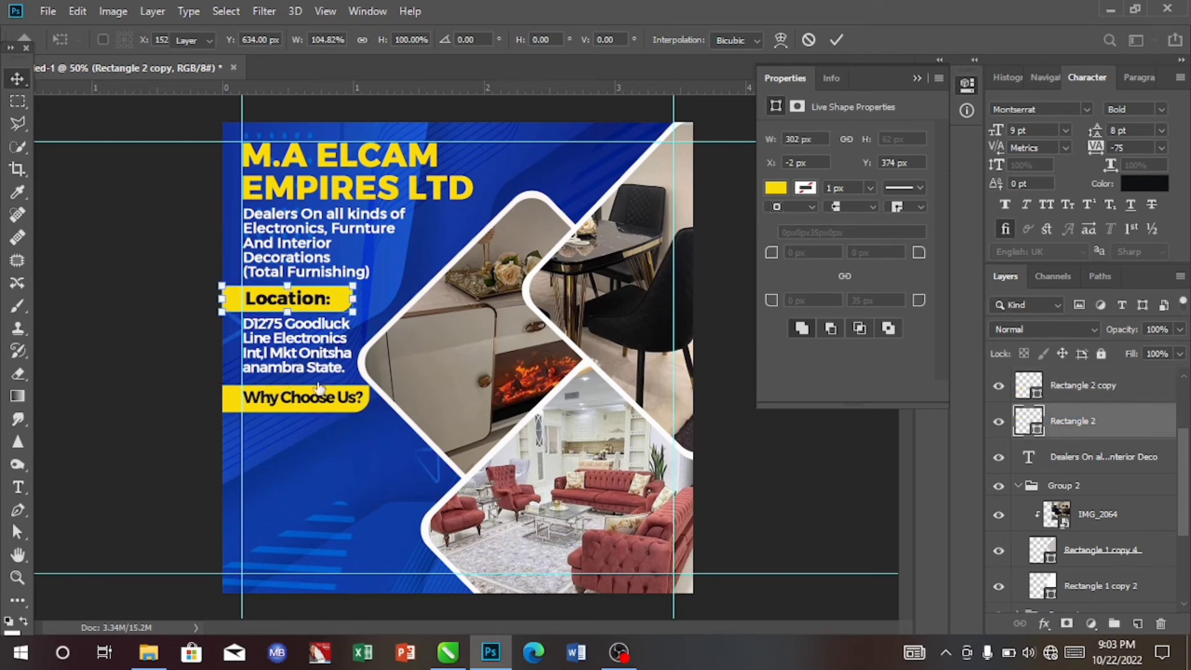
{"action": "key", "text": "alt+bracketright"}
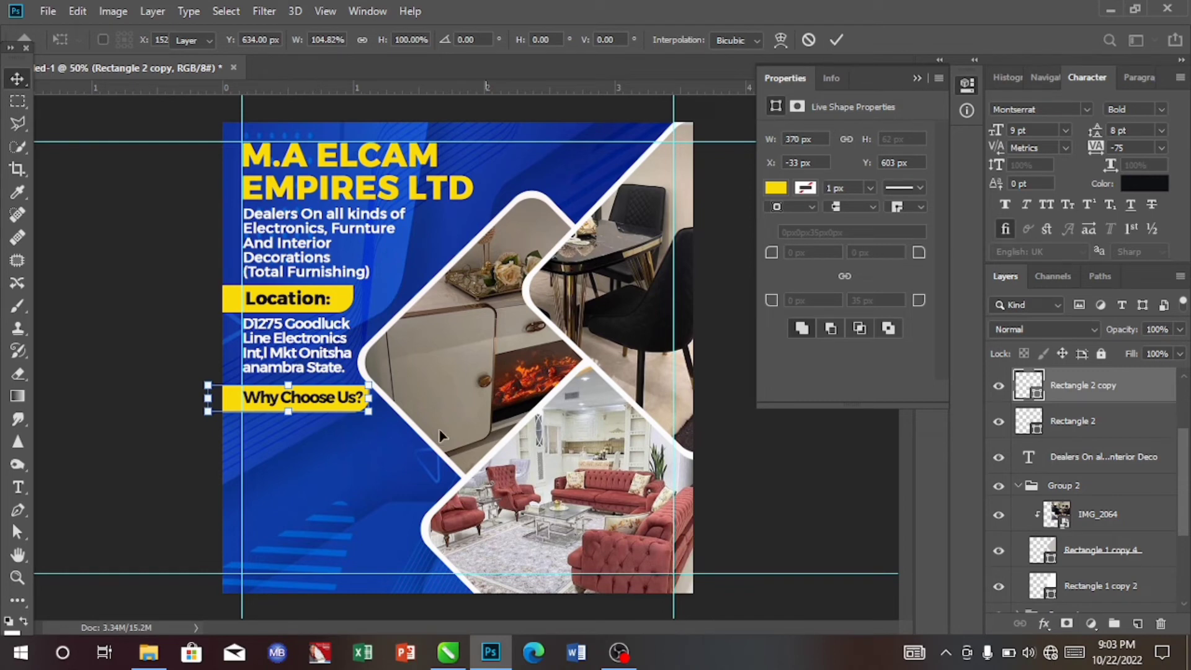
{"action": "left_click", "coordinate": [364, 478]}
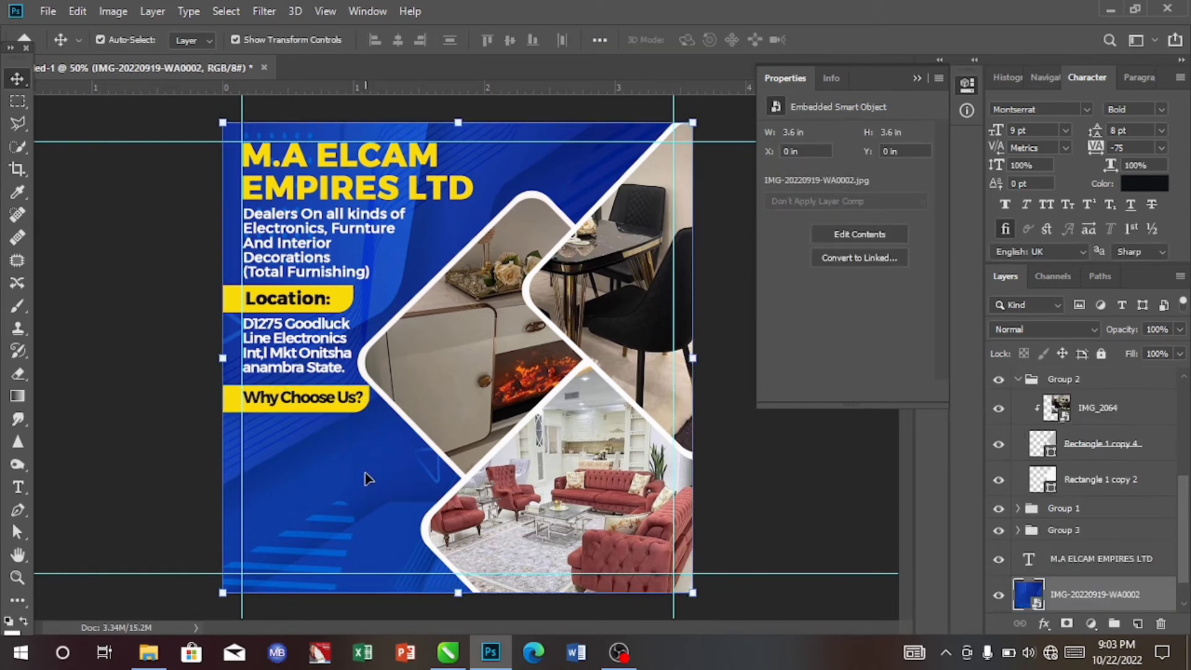
- Align the "Why Choose Us?" text and its yellow bar on their horizontal centres
{"action": "left_click", "coordinate": [314, 398]}
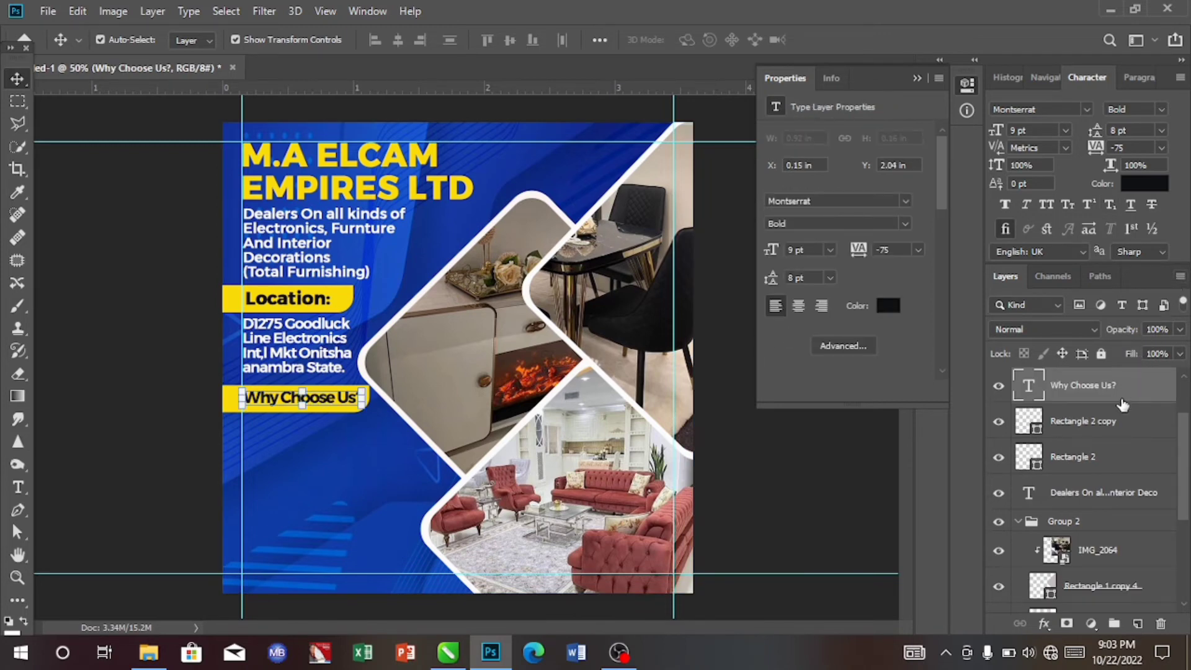
{"action": "left_click", "coordinate": [1110, 428], "text": "shift"}
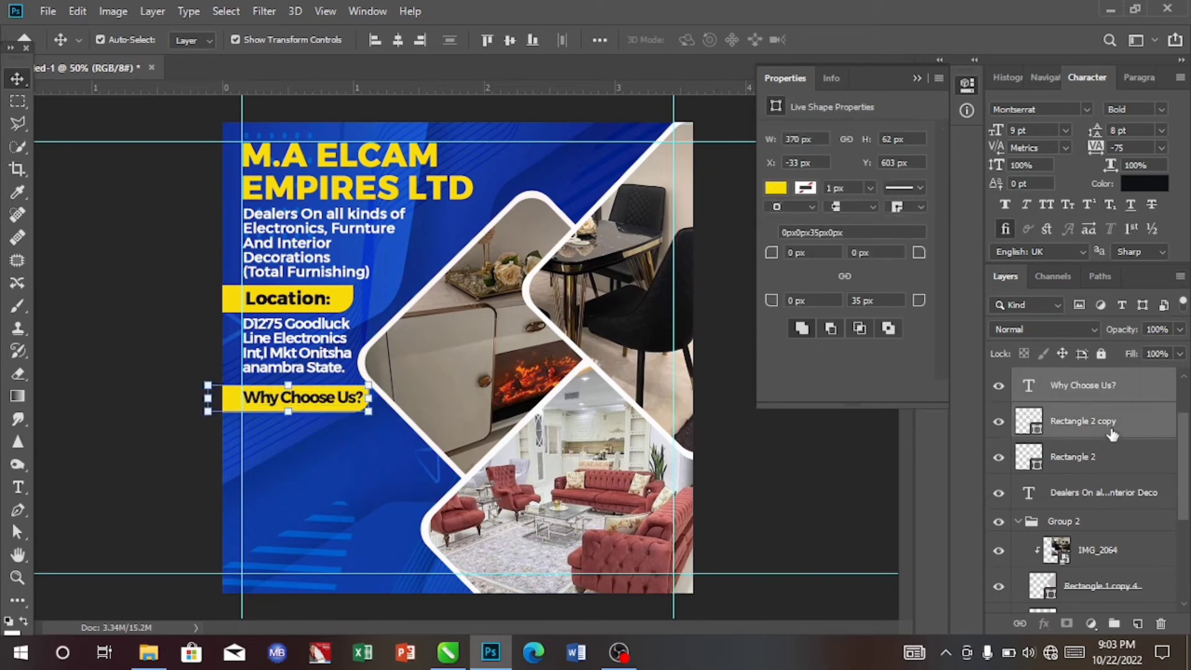
{"action": "left_click", "coordinate": [399, 40]}
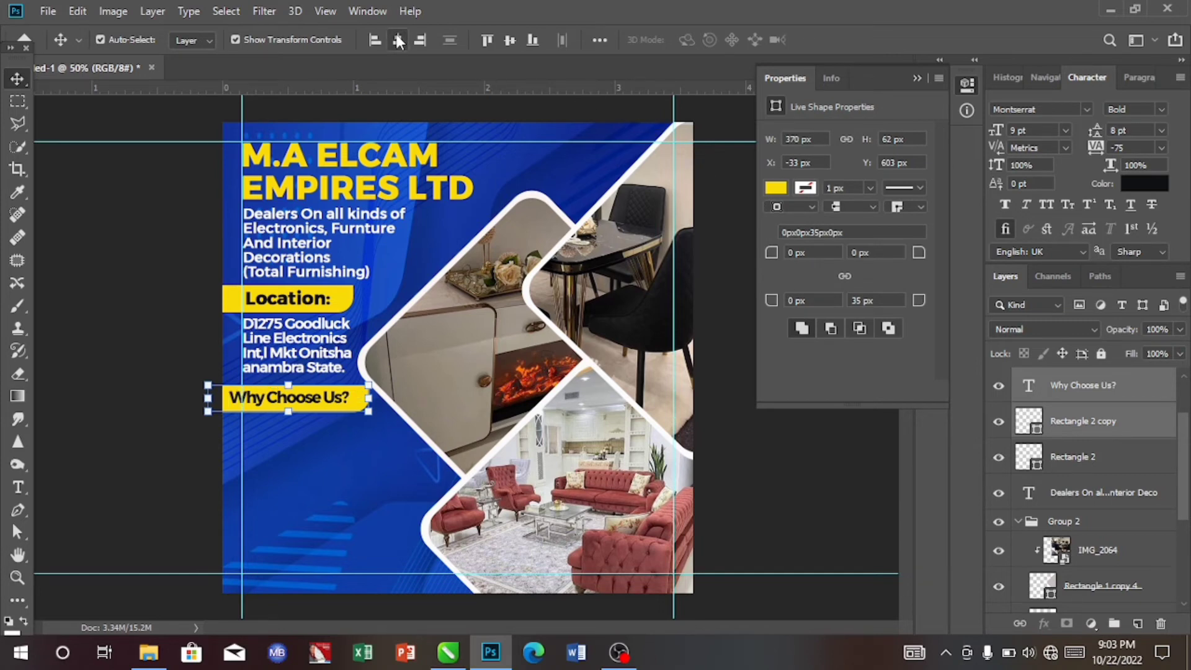
{"action": "left_click", "coordinate": [385, 473]}
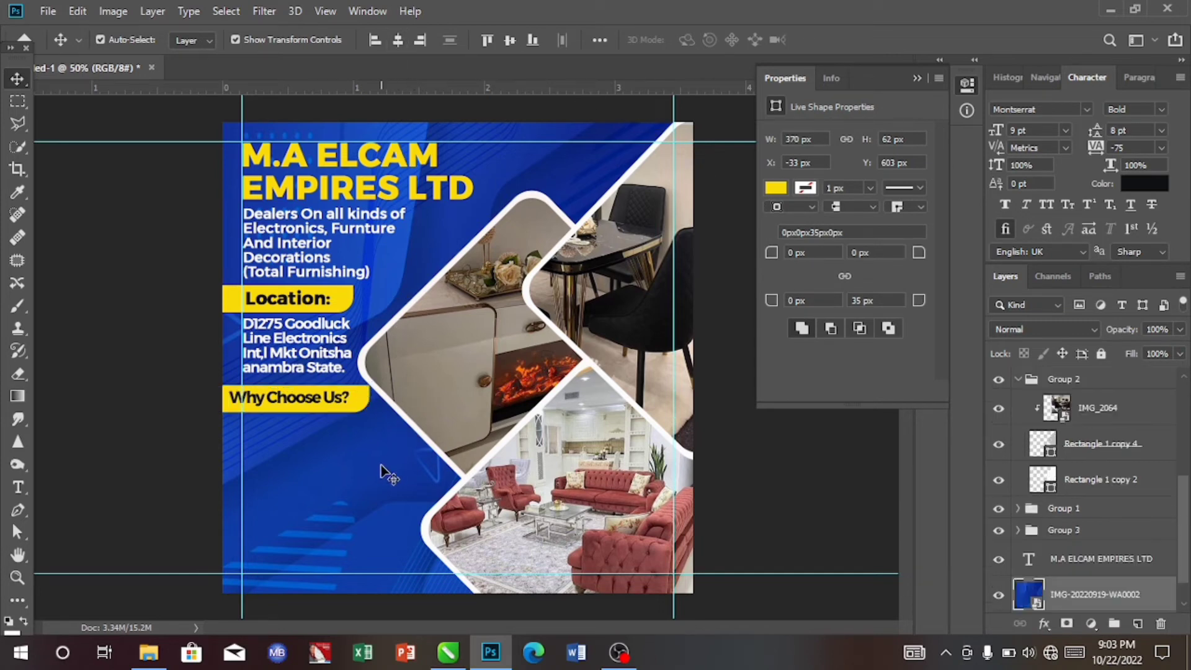
- Nudge the "Why Choose Us?" text a few steps to the right
{"action": "left_click", "coordinate": [287, 400]}
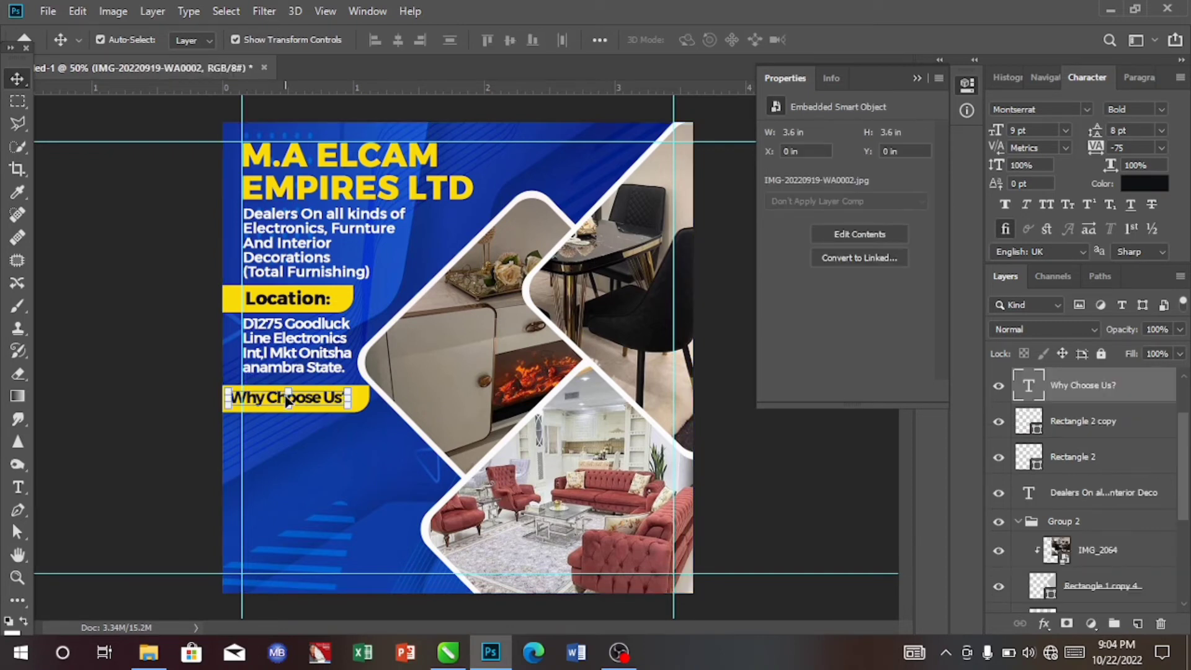
{"action": "key", "text": "Right"}
{"action": "key", "text": "Right"}
{"action": "key", "text": "Right"}
{"action": "key", "text": "Right"}
{"action": "key", "text": "Right"}
{"action": "key", "text": "Right"}
{"action": "key", "text": "Right"}
{"action": "key", "text": "Right"}
{"action": "key", "text": "Right"}
{"action": "key", "text": "Right"}
{"action": "key", "text": "Right"}
{"action": "key", "text": "Right"}
{"action": "key", "text": "Right"}
{"action": "key", "text": "Right"}
{"action": "key", "text": "Right"}
{"action": "key", "text": "Right"}
{"action": "key", "text": "Right"}
{"action": "key", "text": "Right"}
{"action": "key", "text": "Right"}
{"action": "key", "text": "Right"}
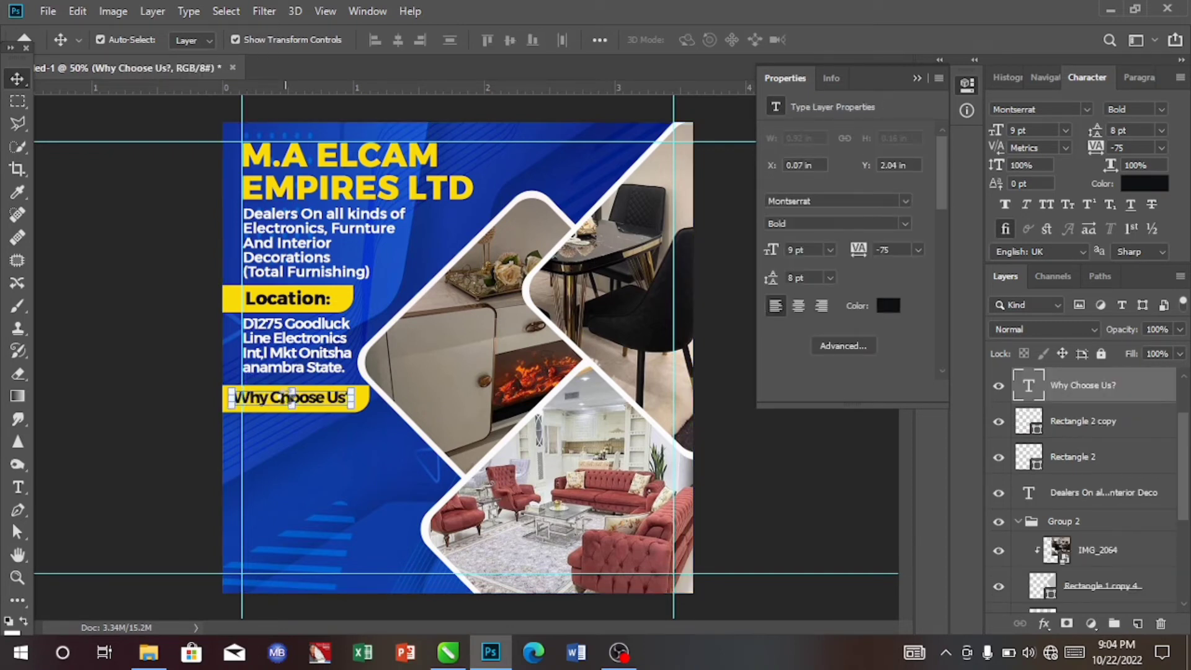
{"action": "key", "text": "Right"}
{"action": "key", "text": "Right"}
{"action": "key", "text": "Right"}
{"action": "key", "text": "Right"}
{"action": "key", "text": "Right"}
{"action": "key", "text": "Right"}
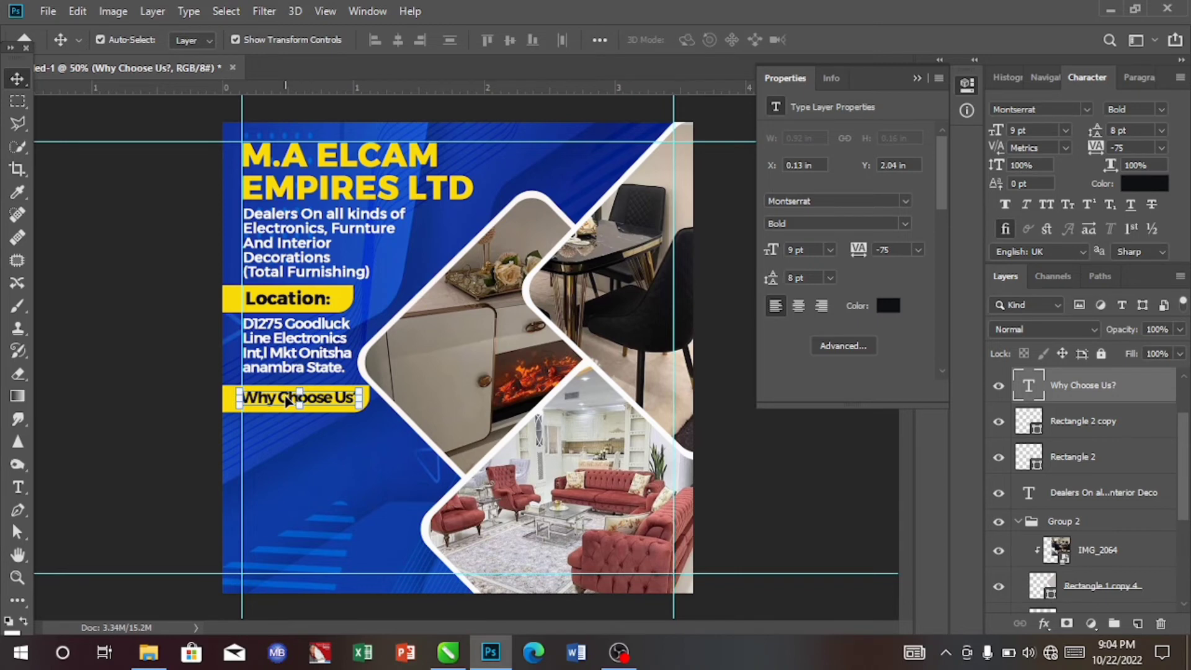
{"action": "key", "text": "Right"}
{"action": "key", "text": "Right"}
{"action": "key", "text": "Right"}
{"action": "key", "text": "Right"}
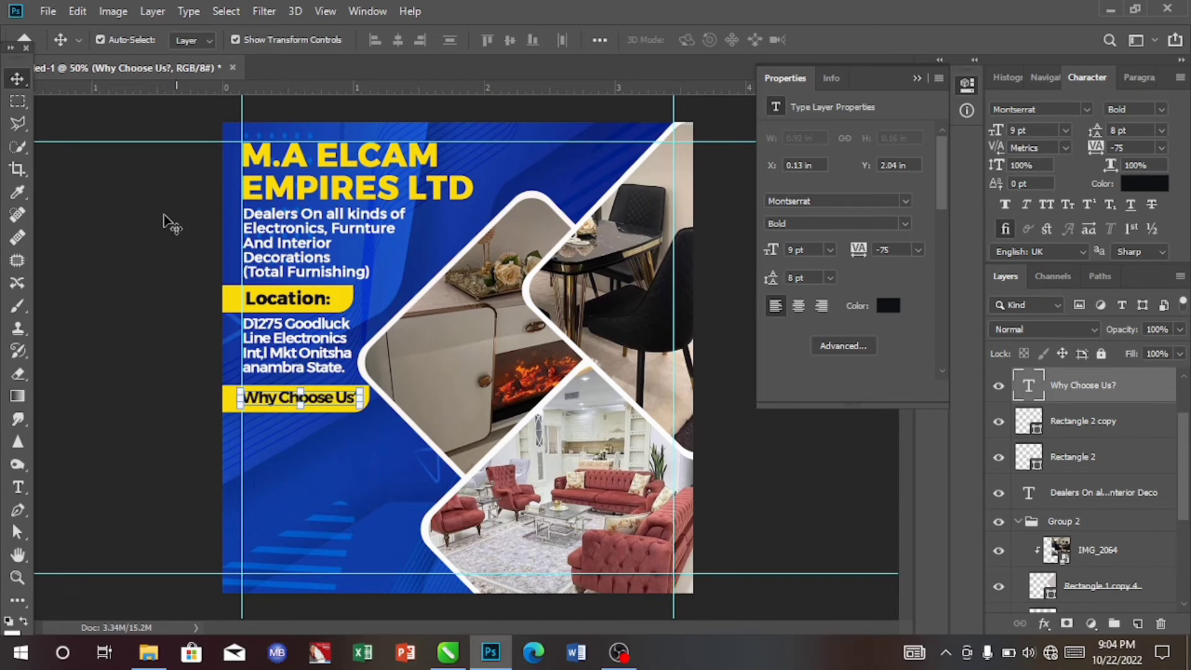
- Nudge the "Why Choose Us?" yellow bar a few steps down
{"action": "left_click", "coordinate": [1109, 422]}
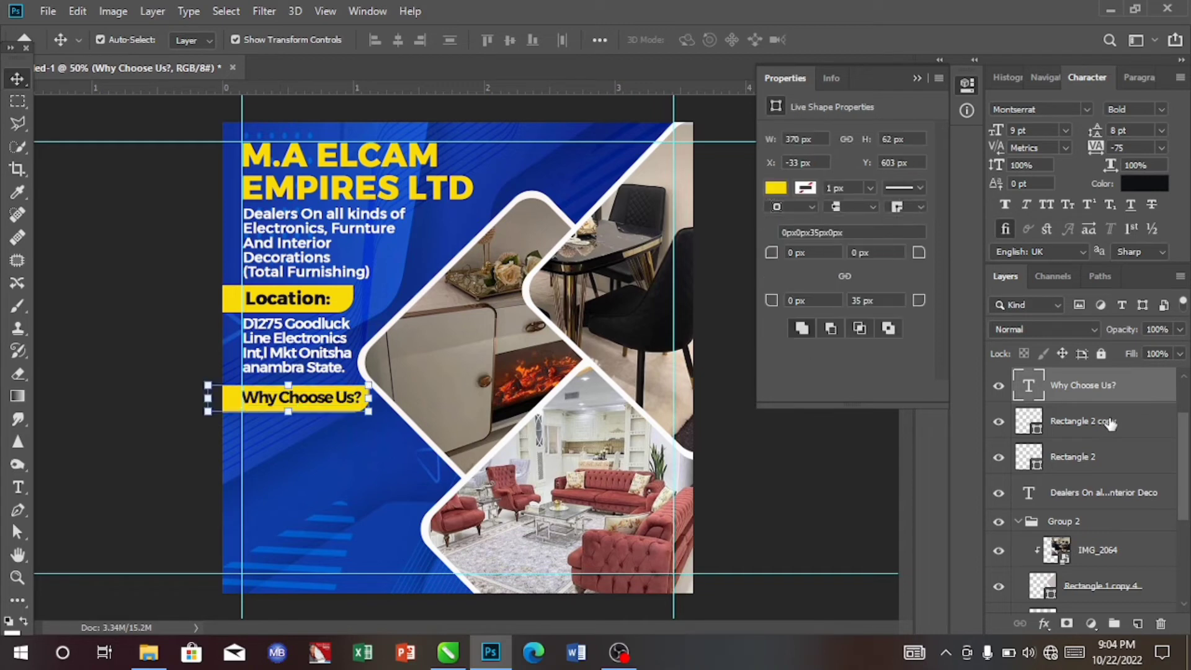
{"action": "key", "text": "Down"}
{"action": "key", "text": "Down"}
{"action": "key", "text": "Down"}
{"action": "key", "text": "Down"}
{"action": "key", "text": "Down"}
{"action": "key", "text": "Down"}
{"action": "key", "text": "Down"}
{"action": "key", "text": "Down"}
{"action": "key", "text": "Down"}
{"action": "key", "text": "Down"}
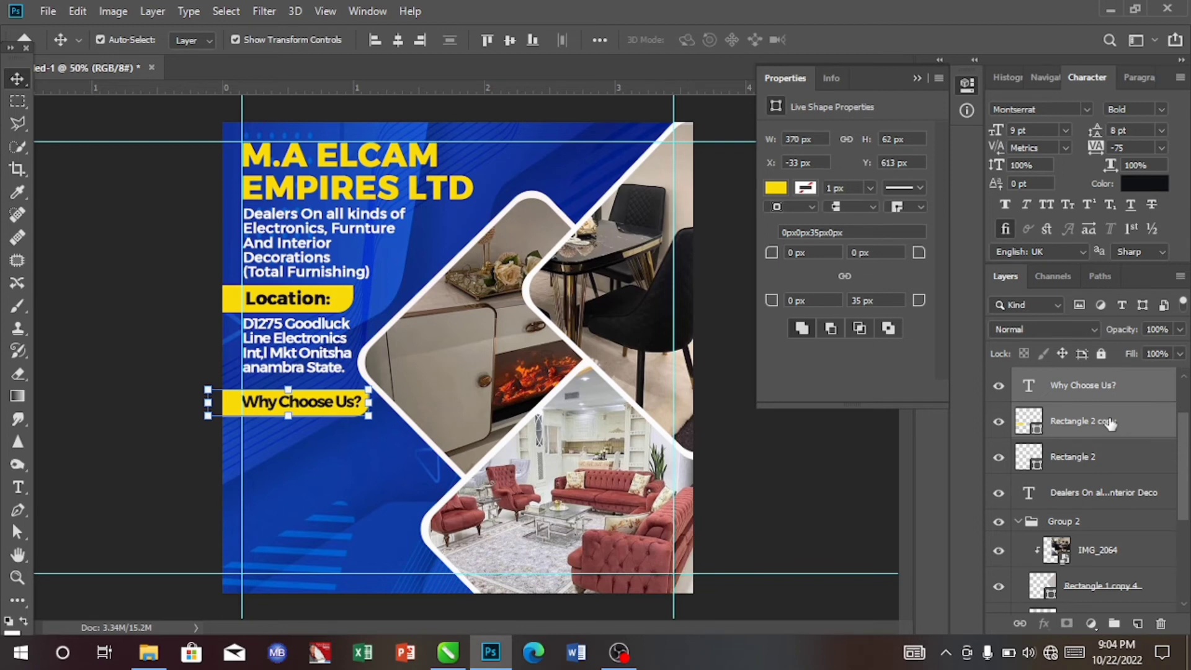
- Add a text layer below the bar reading "We possess an excellent creativty and we generate unique design and styles that suit your need."
{"action": "left_click", "coordinate": [17, 489]}
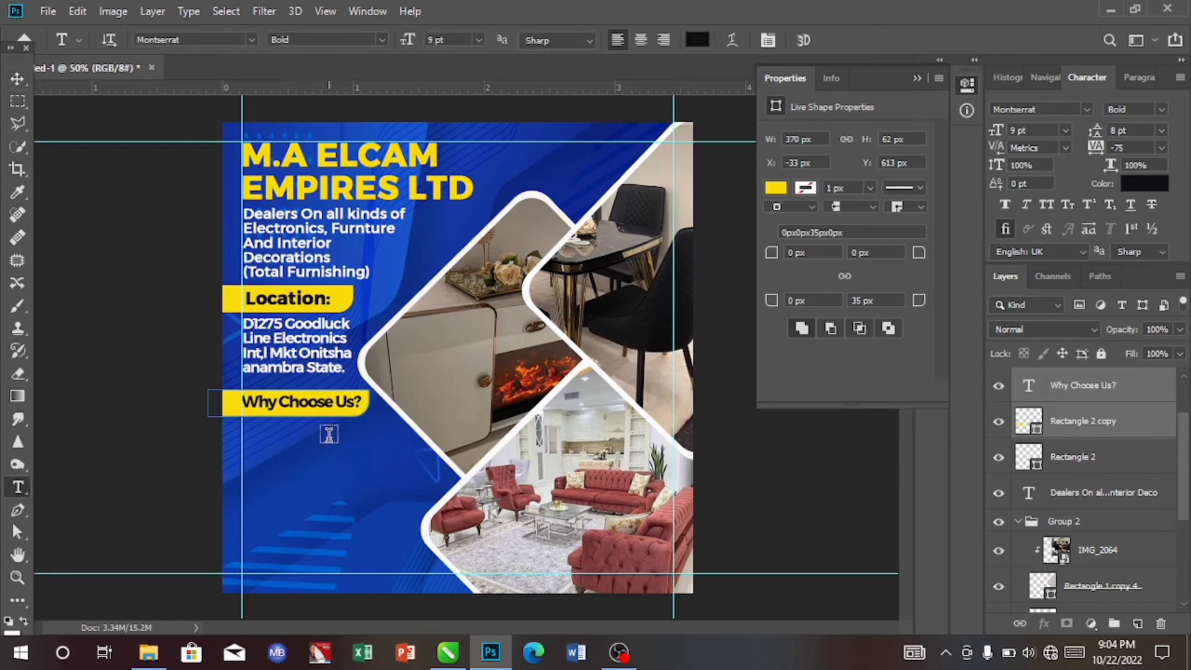
{"action": "left_click", "coordinate": [309, 448]}
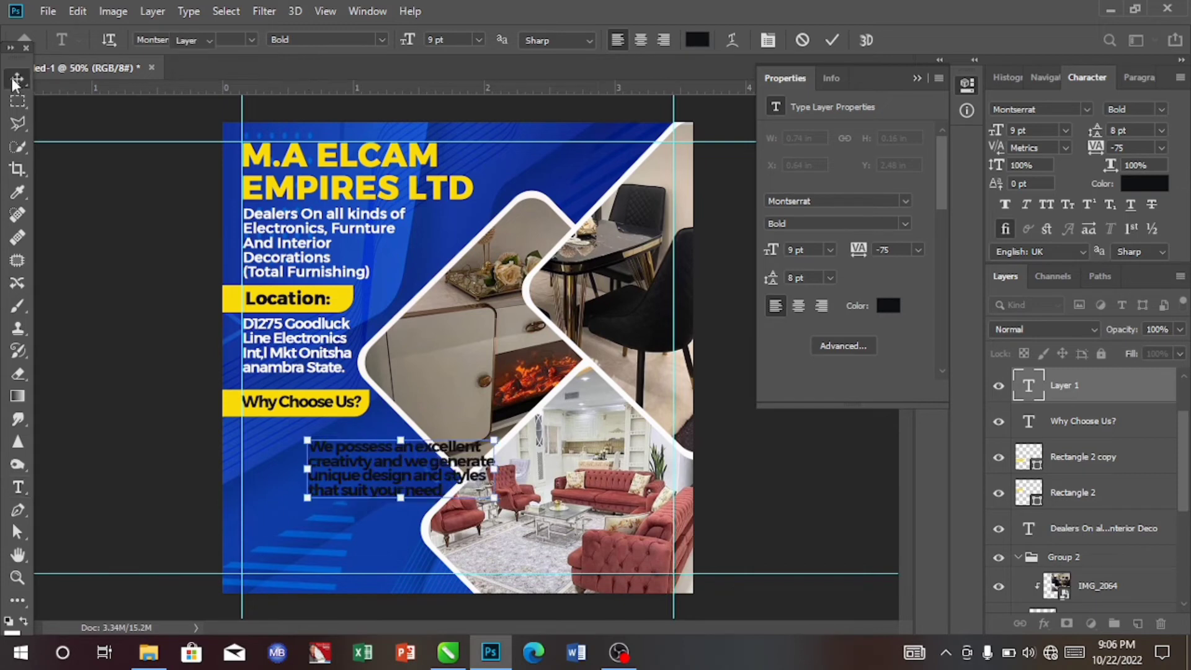
{"action": "left_click", "coordinate": [18, 78]}
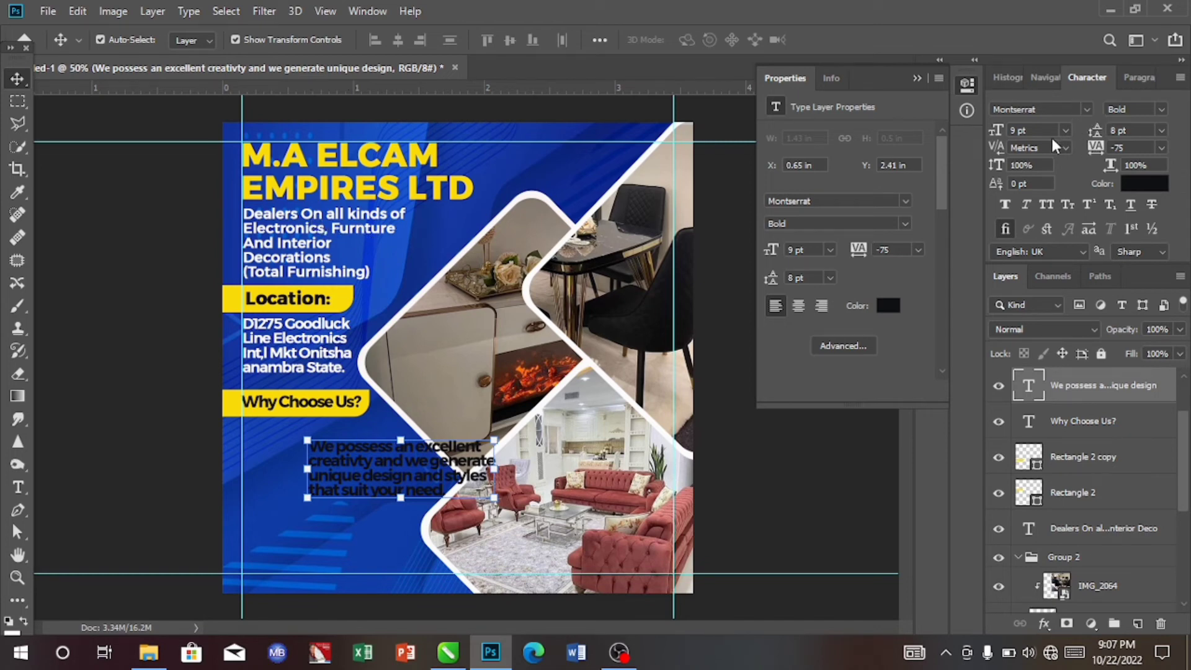
- Set the new paragraph's colour to white sampled from the design
{"action": "left_click", "coordinate": [1147, 181]}
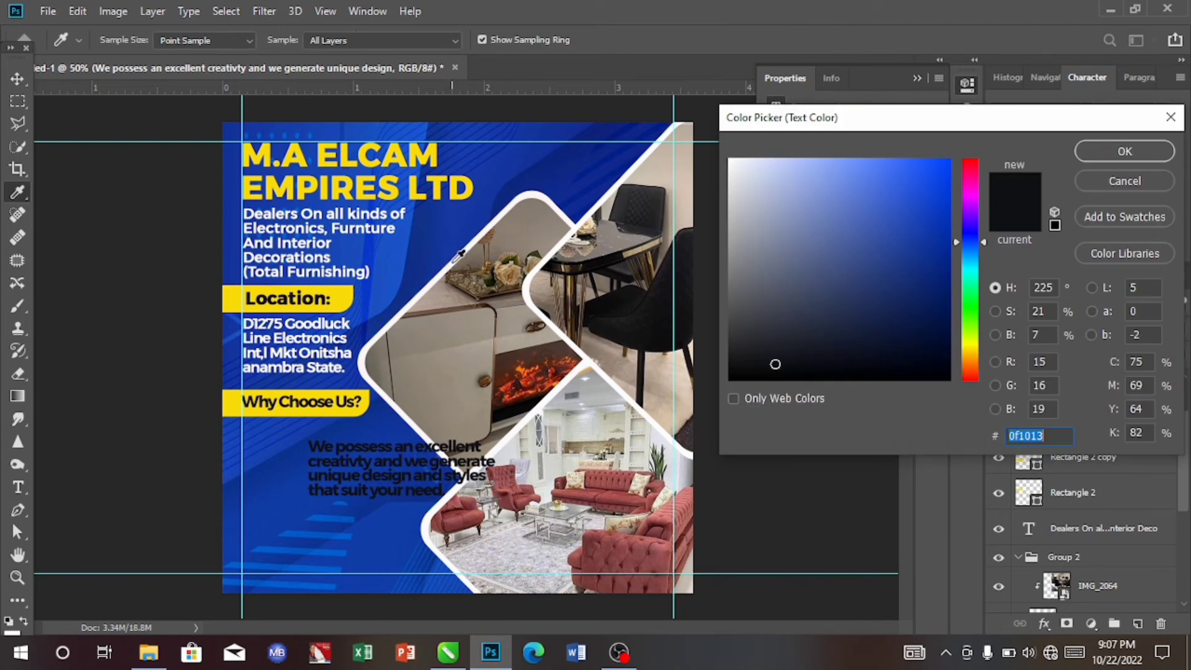
{"action": "left_click", "coordinate": [458, 255]}
{"action": "left_click", "coordinate": [1119, 154]}
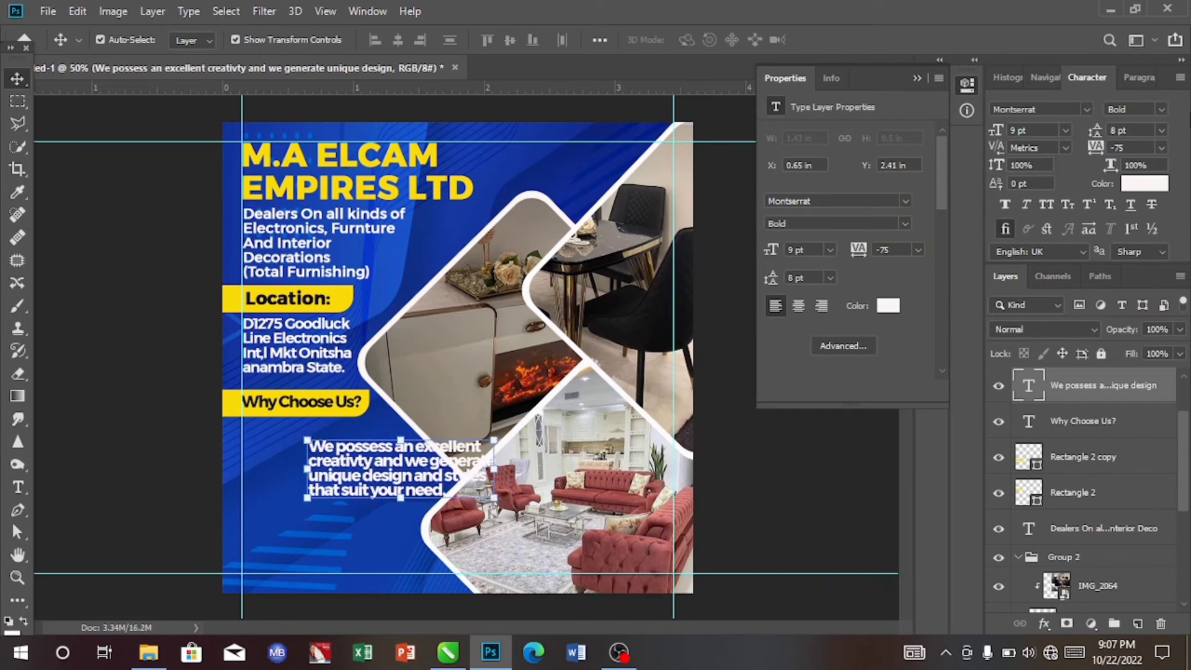
- Set the paragraph's font weight to Medium and its size to 8 pt
{"action": "left_click", "coordinate": [1163, 106]}
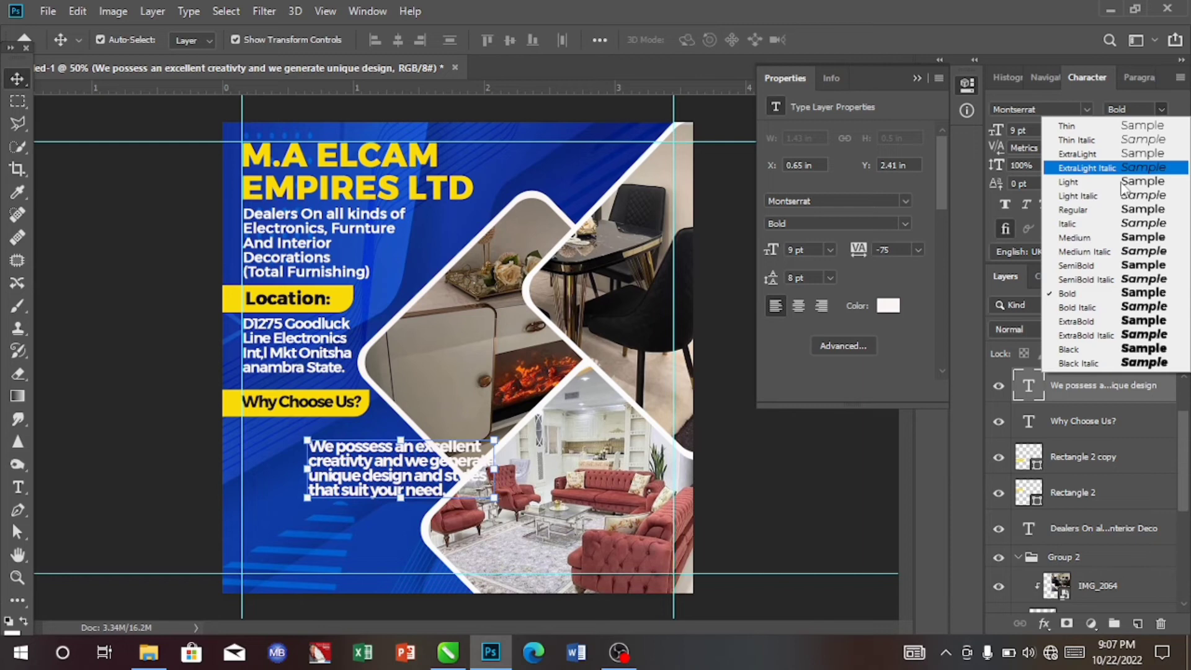
{"action": "left_click", "coordinate": [1083, 238]}
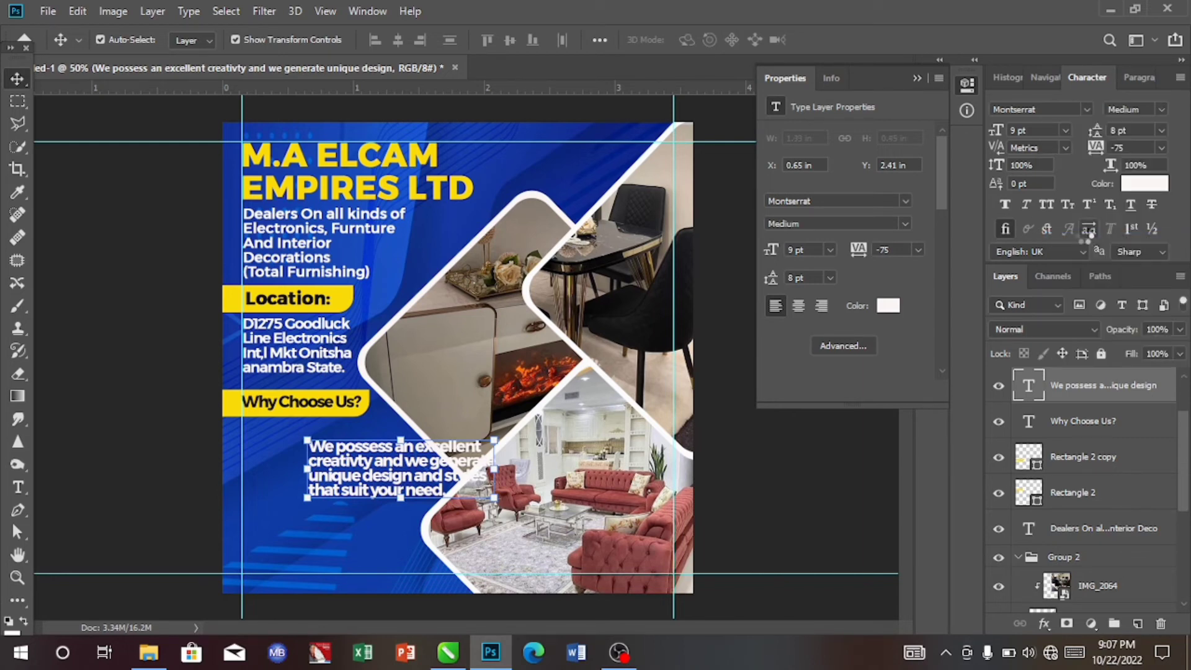
{"action": "left_click", "coordinate": [1064, 130]}
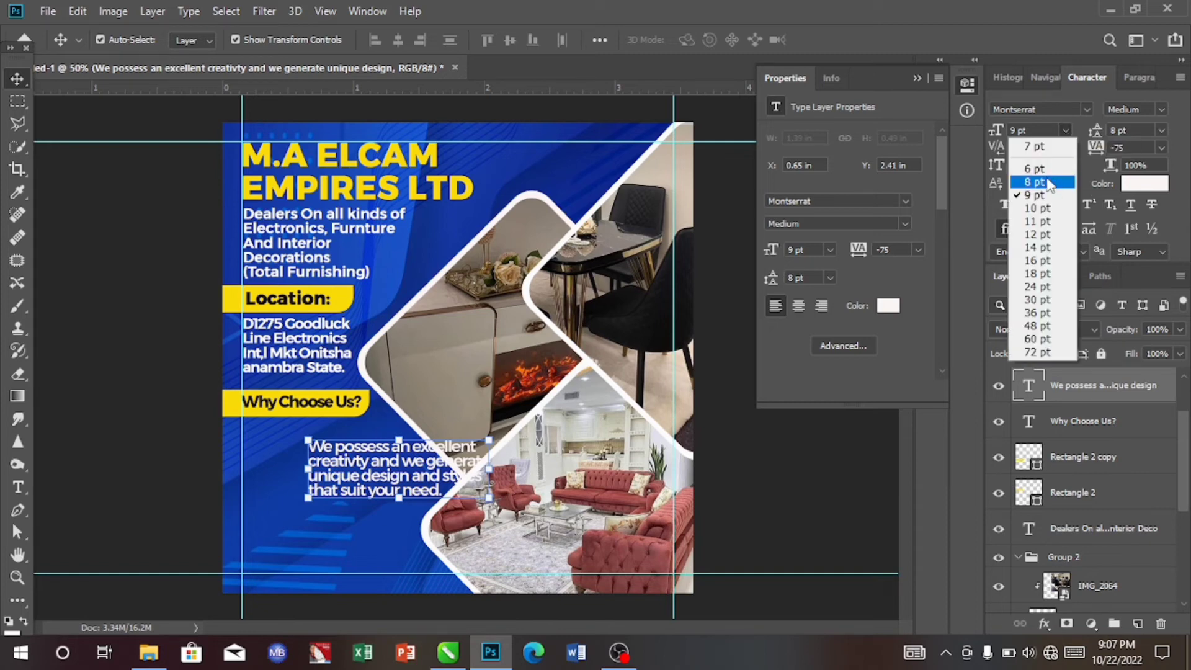
{"action": "left_click", "coordinate": [1047, 182]}
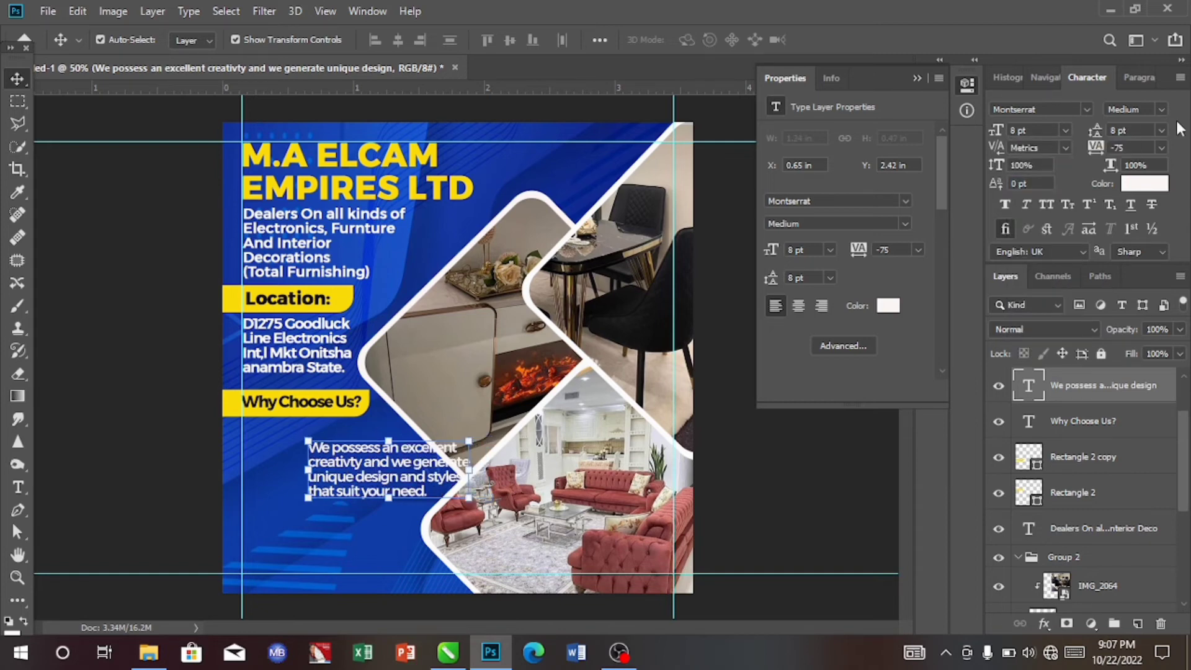
- Set the paragraph's leading to 8 pt and tracking to -25, then move it left under the "Why Choose Us?" bar
{"action": "left_click", "coordinate": [1159, 130]}
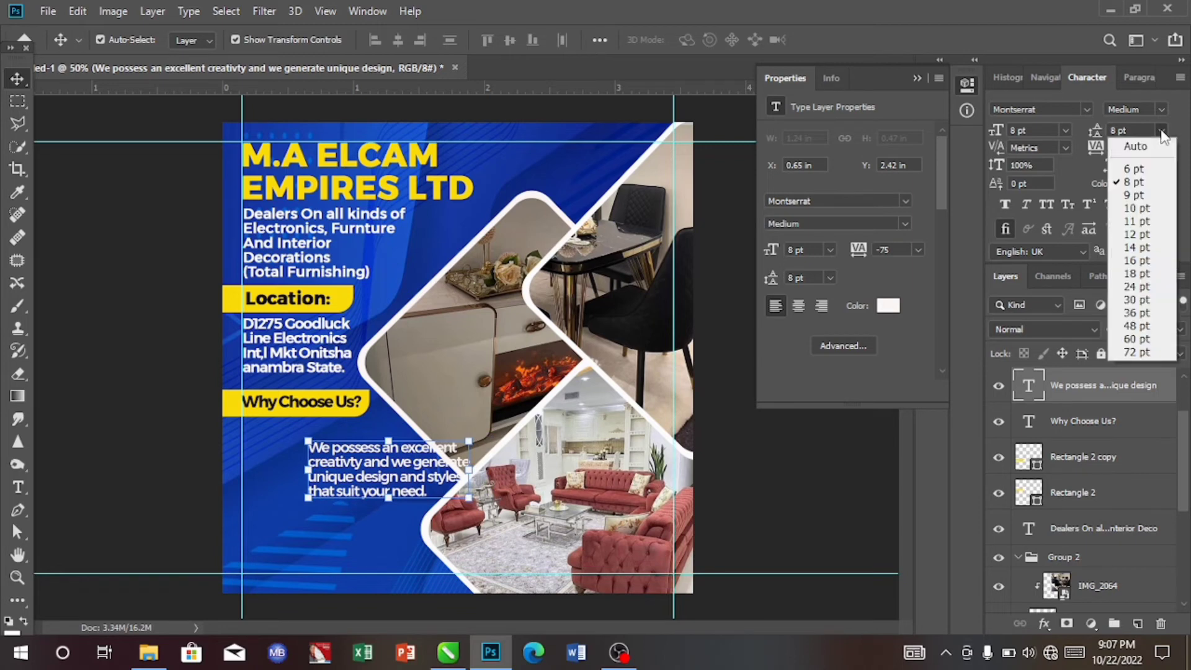
{"action": "left_click", "coordinate": [1136, 182]}
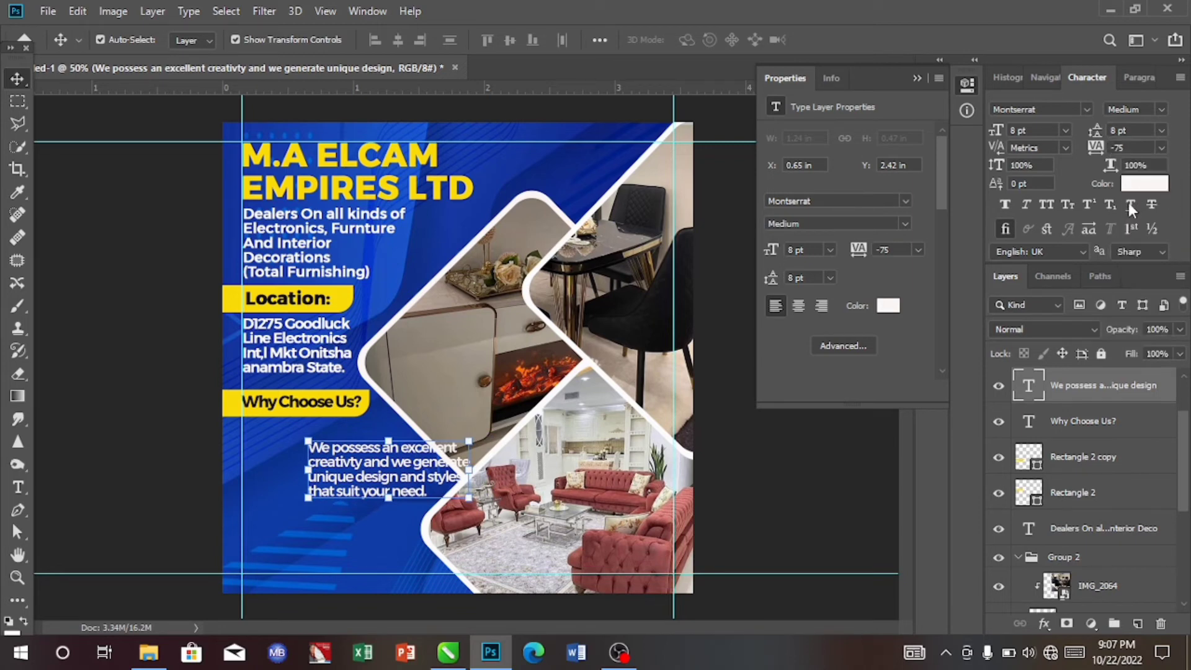
{"action": "left_click", "coordinate": [1161, 149]}
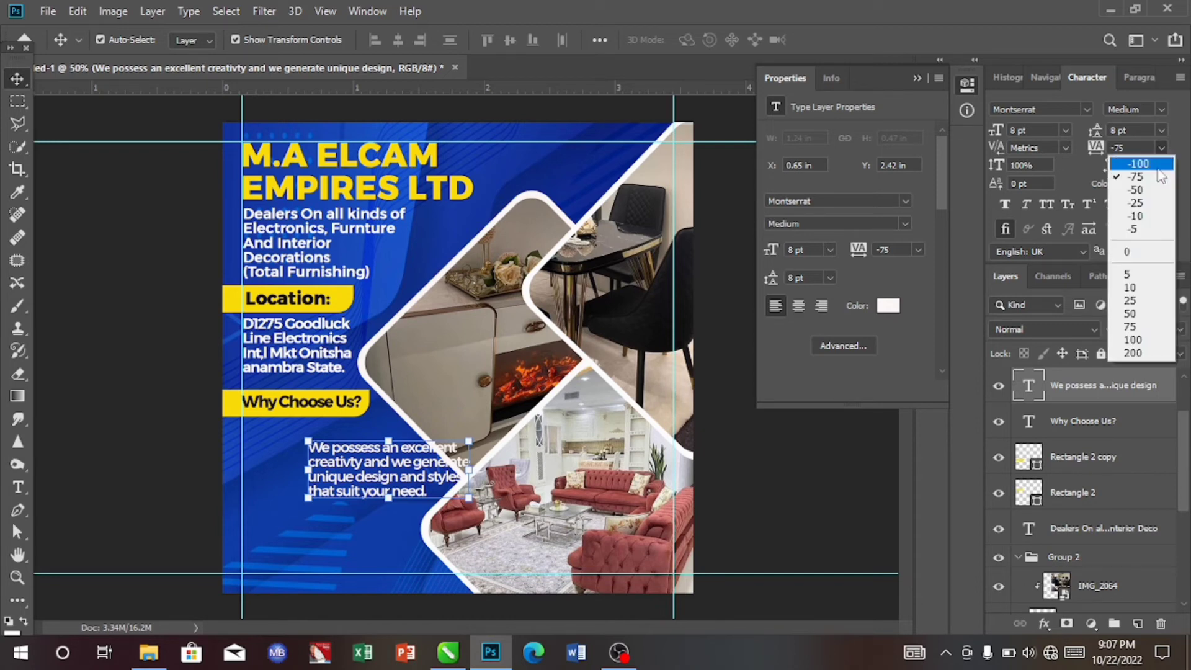
{"action": "left_click", "coordinate": [1140, 203]}
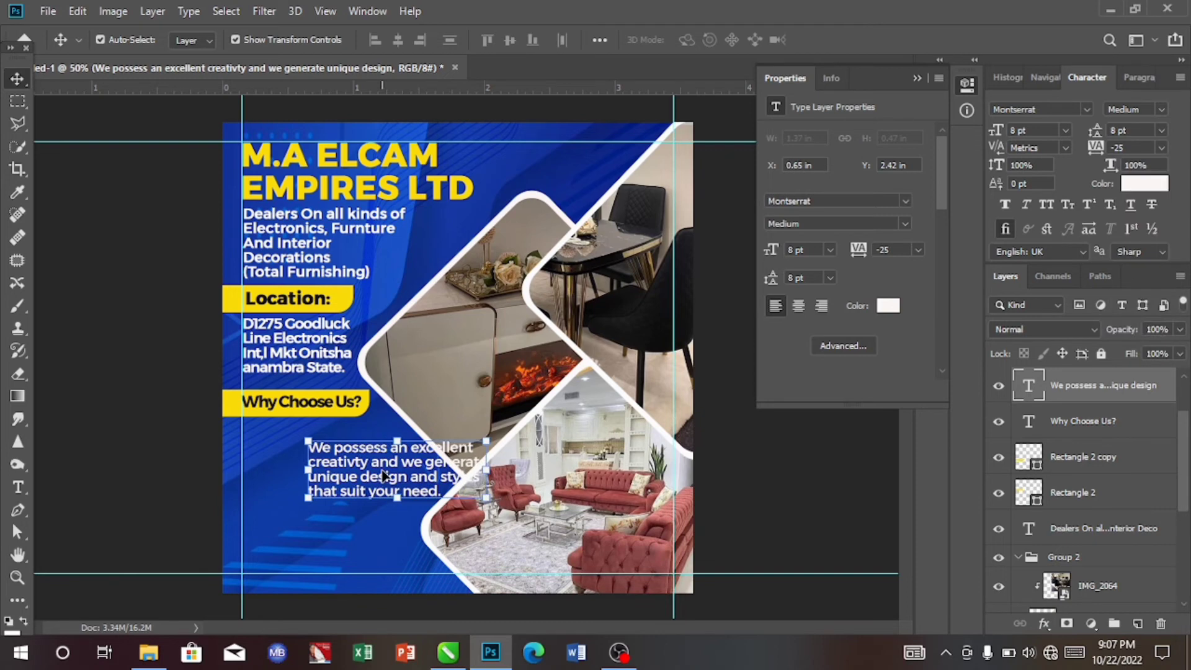
{"action": "left_click_drag", "start_coordinate": [383, 475], "coordinate": [317, 462]}
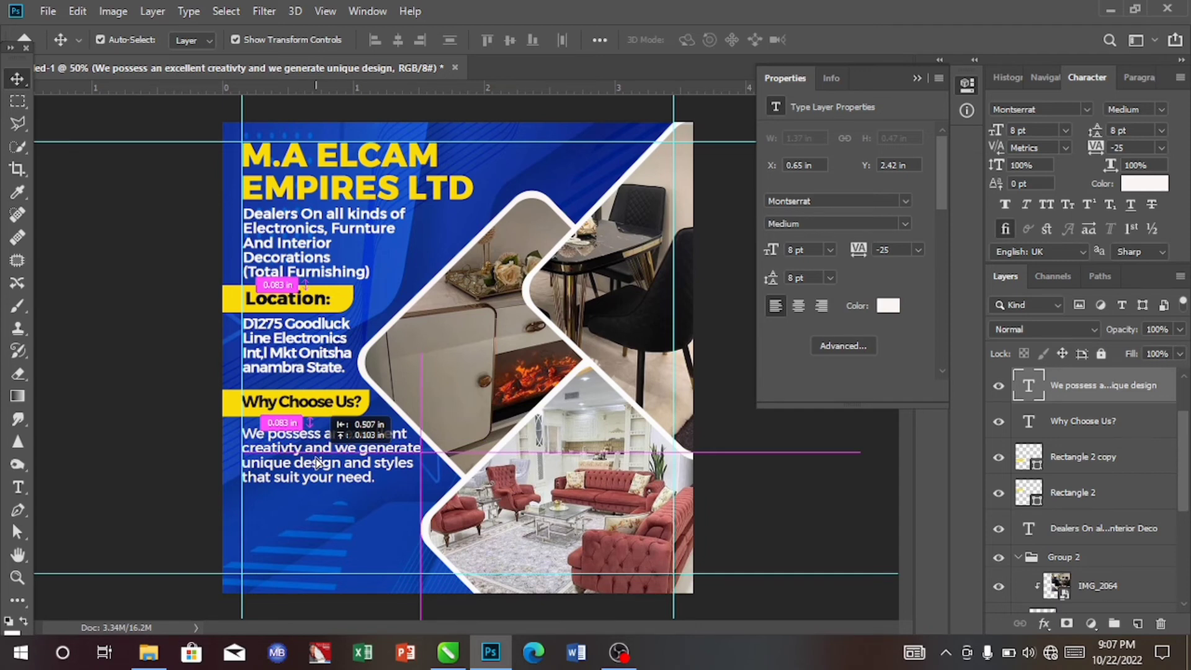
- Duplicate the yellow Location bar and move the copy down below the Why Choose Us paragraph
{"action": "left_click_drag", "start_coordinate": [317, 462], "coordinate": [317, 462]}
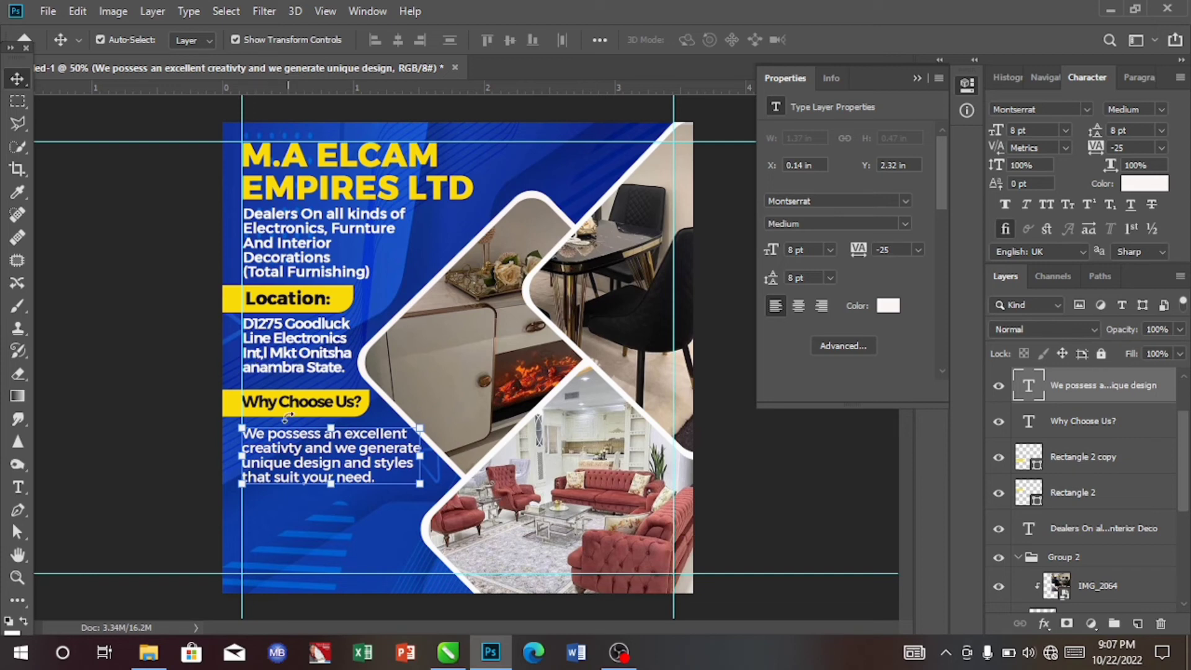
{"action": "left_click", "coordinate": [239, 309]}
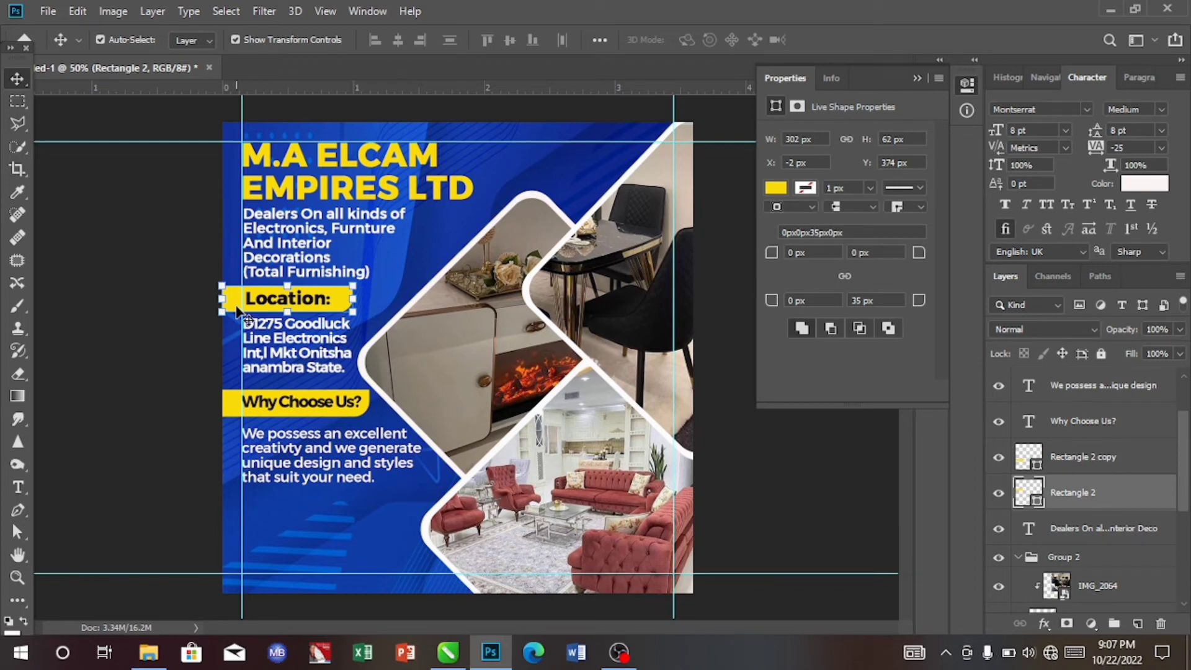
{"action": "key", "text": "ctrl"}
{"action": "key", "text": "ctrl+j"}
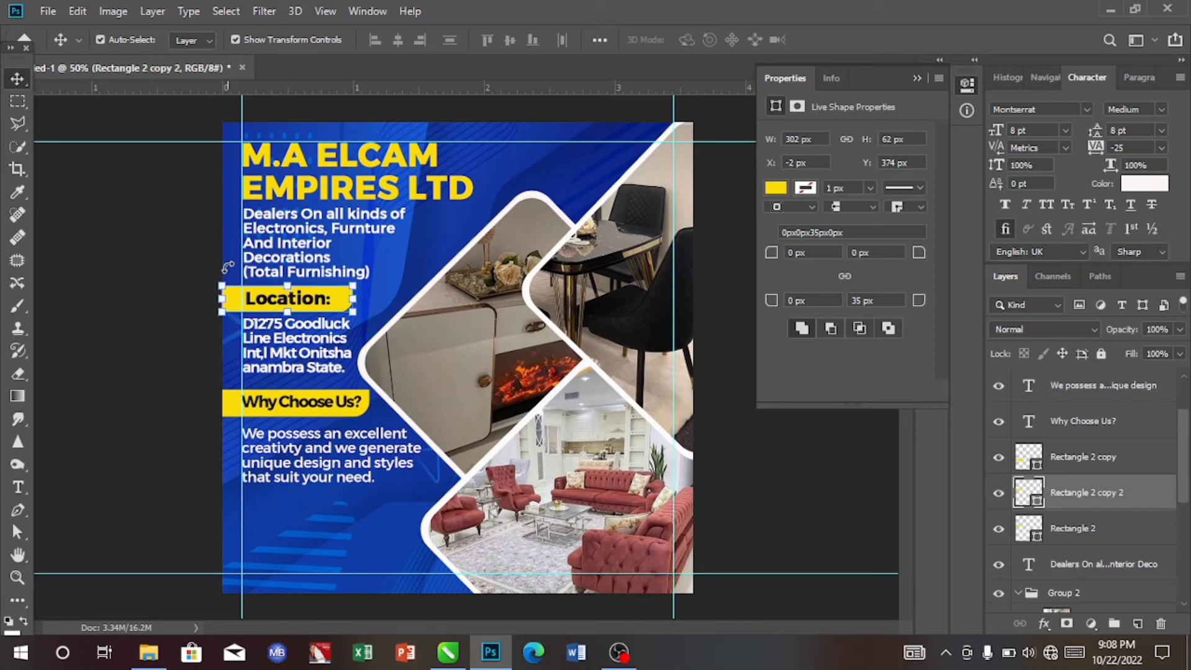
{"action": "left_click_drag", "start_coordinate": [233, 306], "coordinate": [234, 509]}
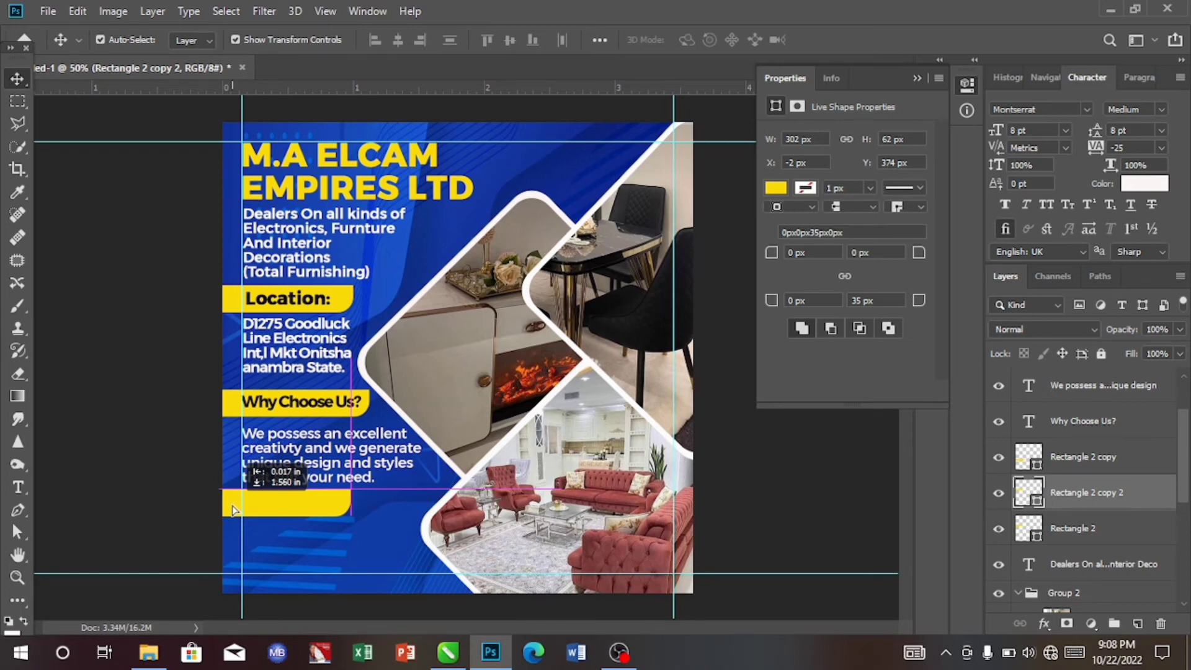
{"action": "left_click_drag", "start_coordinate": [233, 506], "coordinate": [235, 503]}
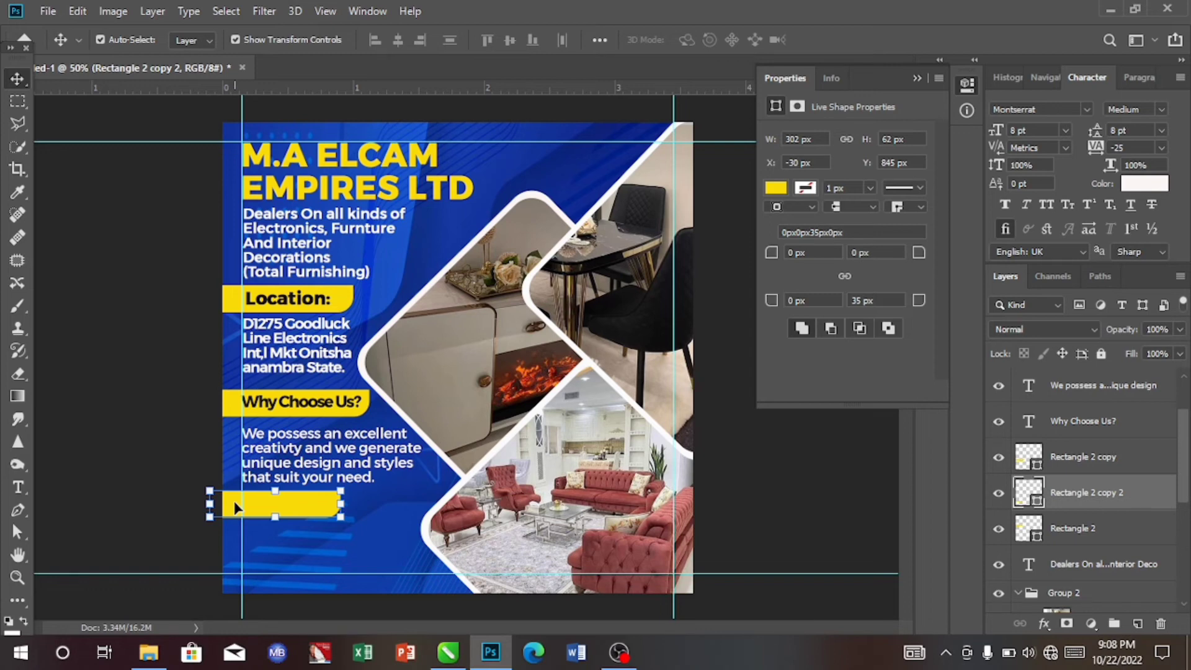
- Add a text layer reading "Contact Us:" near the bottom of the design
{"action": "key", "text": "t"}
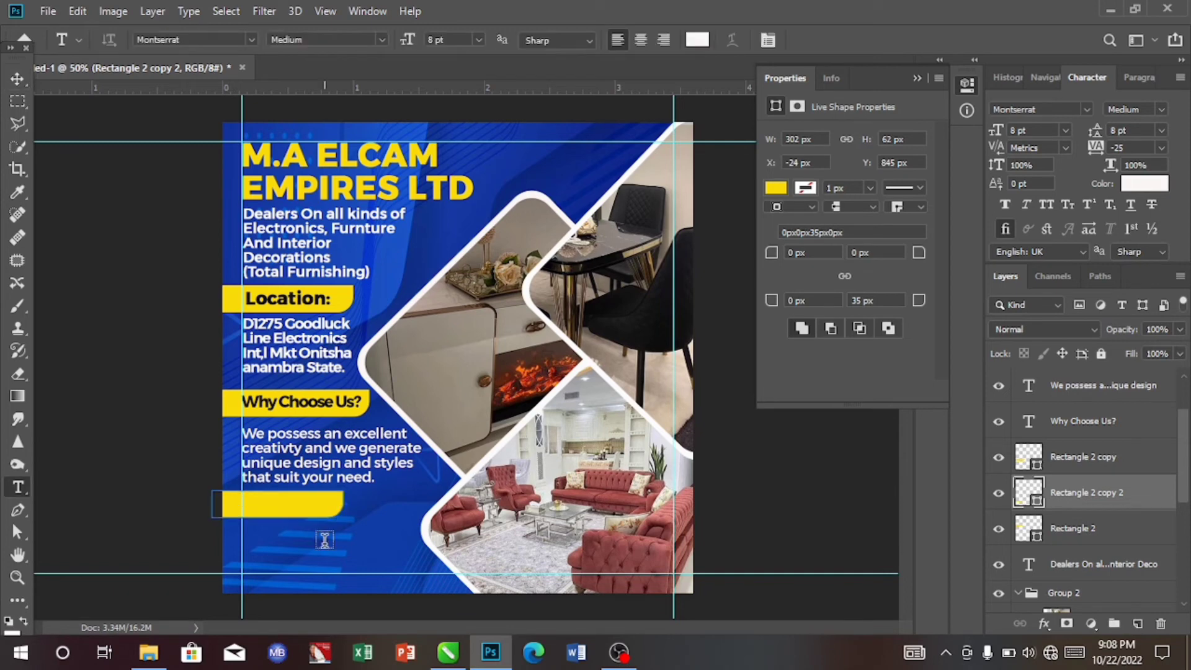
{"action": "left_click", "coordinate": [324, 539]}
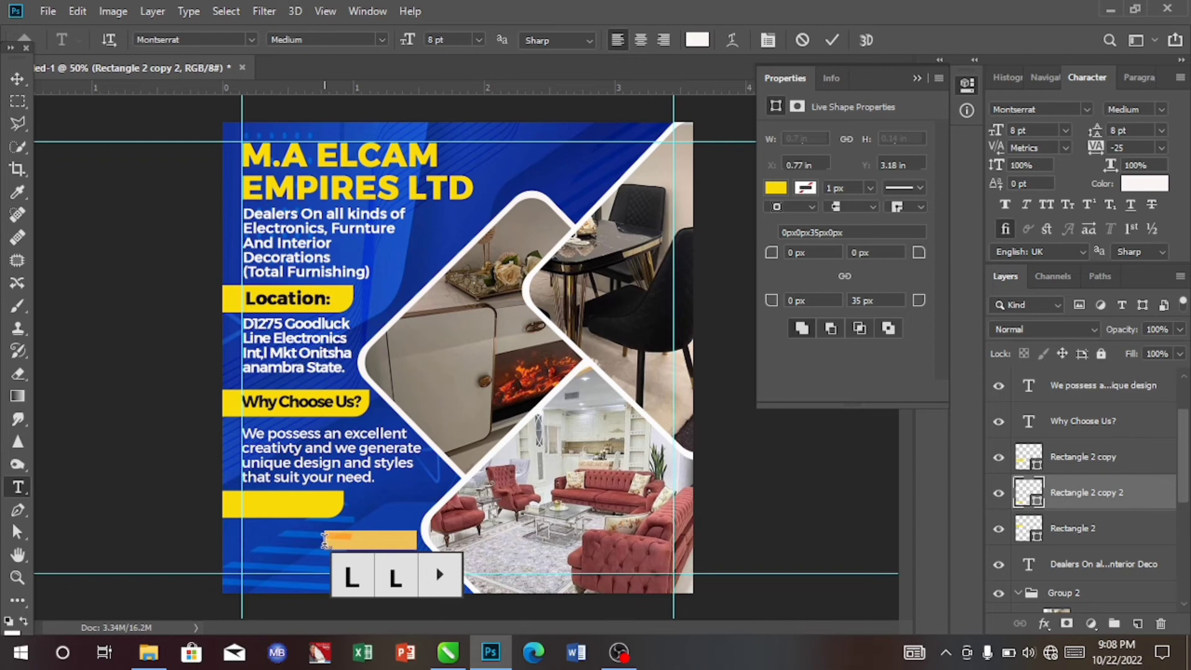
{"action": "type", "text": "Co"}
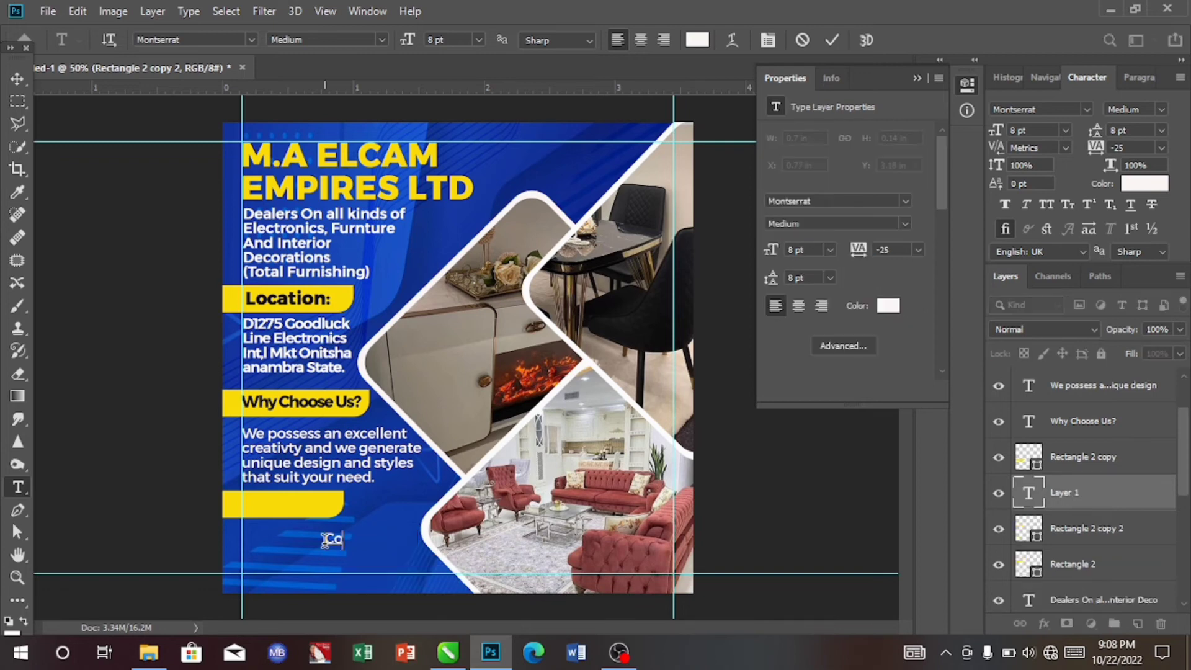
{"action": "type", "text": "ntact Us:"}
{"action": "left_click", "coordinate": [13, 83]}
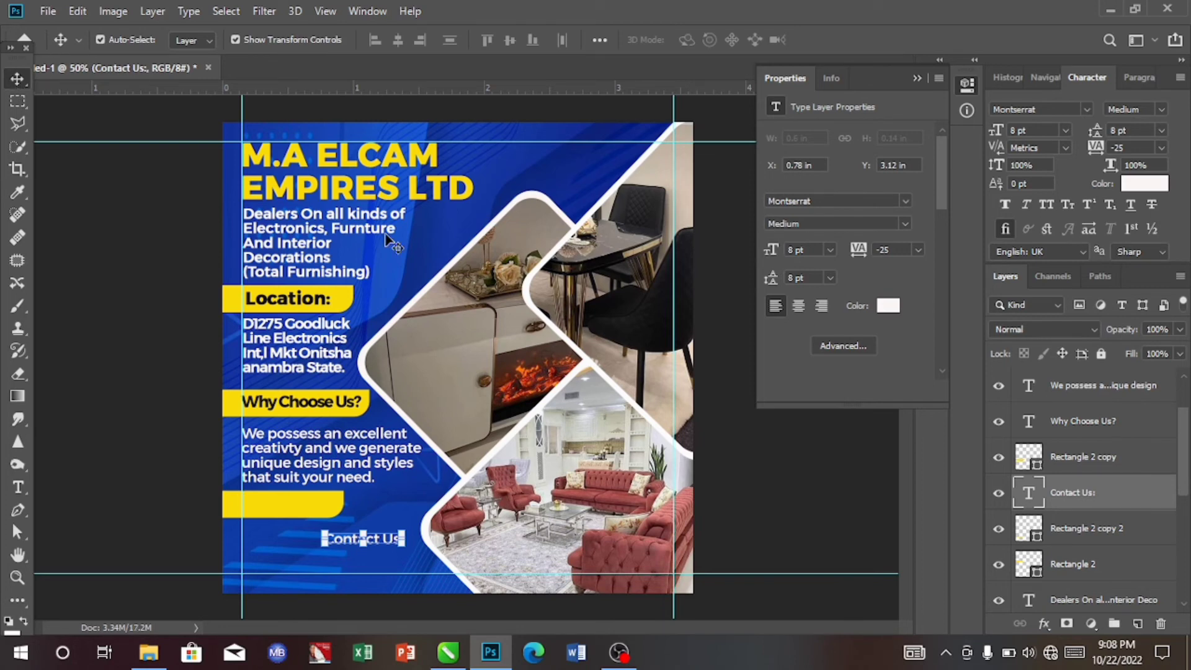
- Set the Contact Us text colour to dark #0f1013 sampled from the design and move it onto the new yellow bar
{"action": "left_click", "coordinate": [1144, 183]}
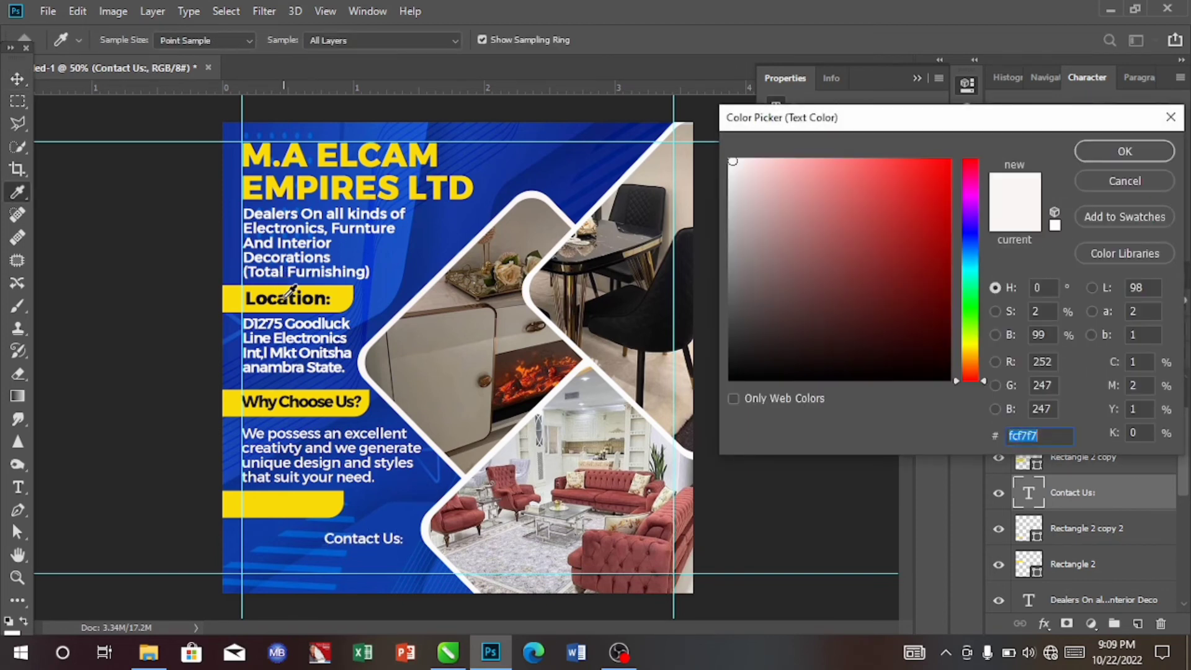
{"action": "left_click", "coordinate": [372, 286]}
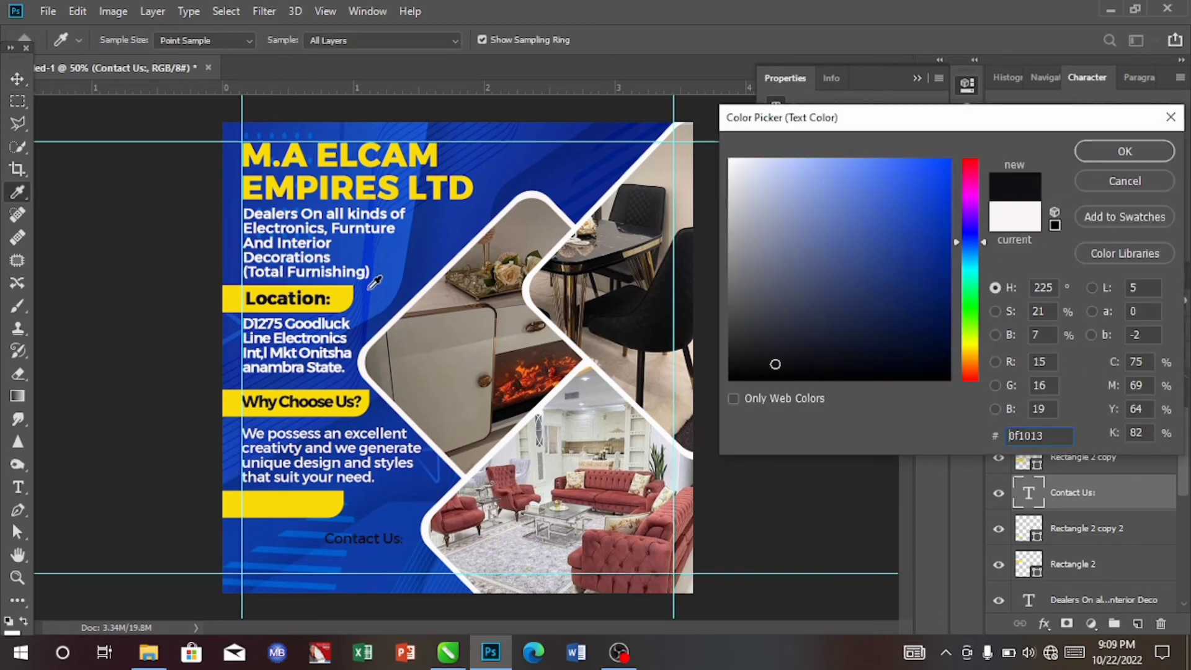
{"action": "left_click", "coordinate": [1126, 158]}
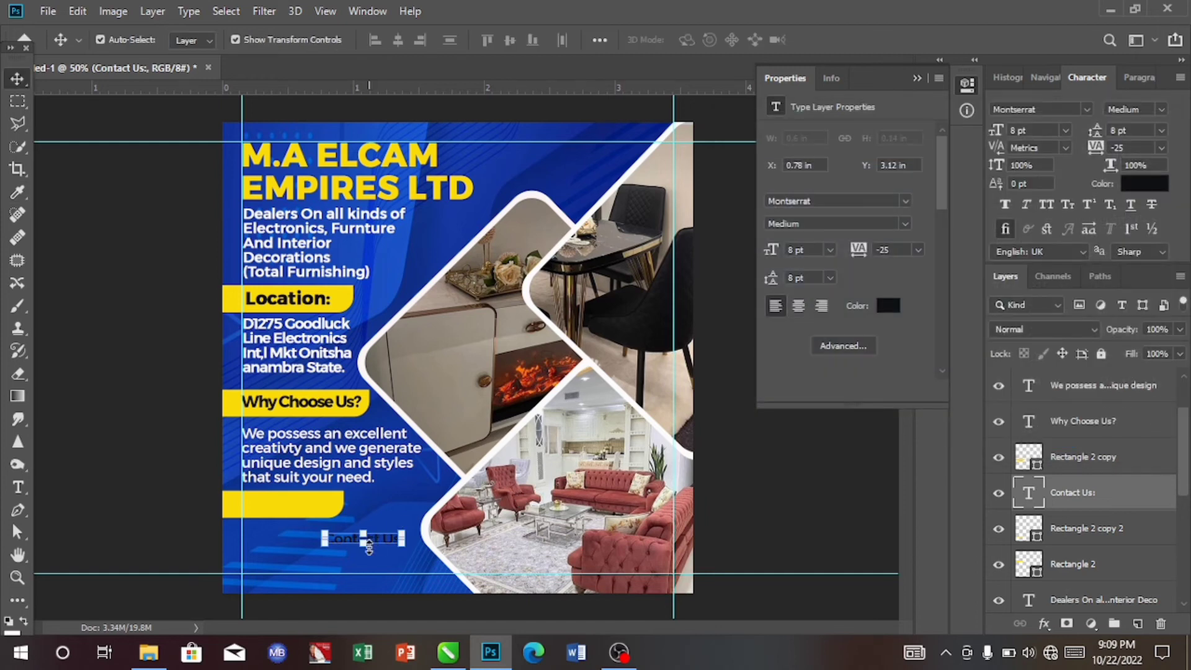
{"action": "left_click_drag", "start_coordinate": [370, 548], "coordinate": [311, 502]}
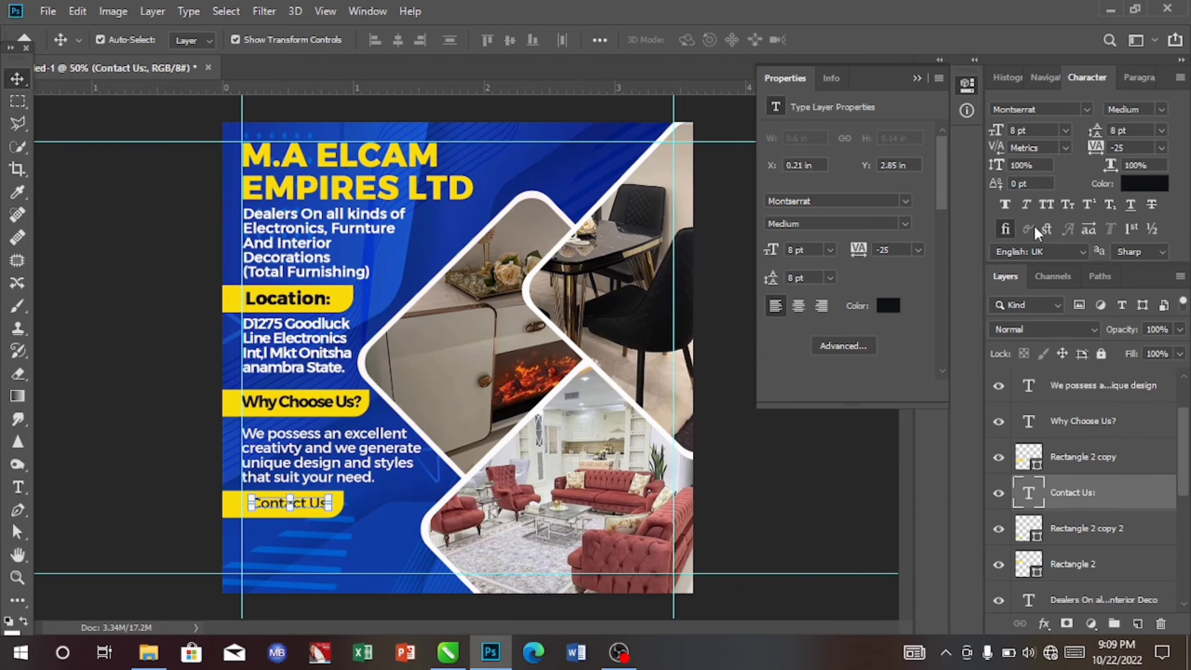
- Set the Contact Us text to Bold weight and 10 pt size
{"action": "left_click", "coordinate": [1161, 110]}
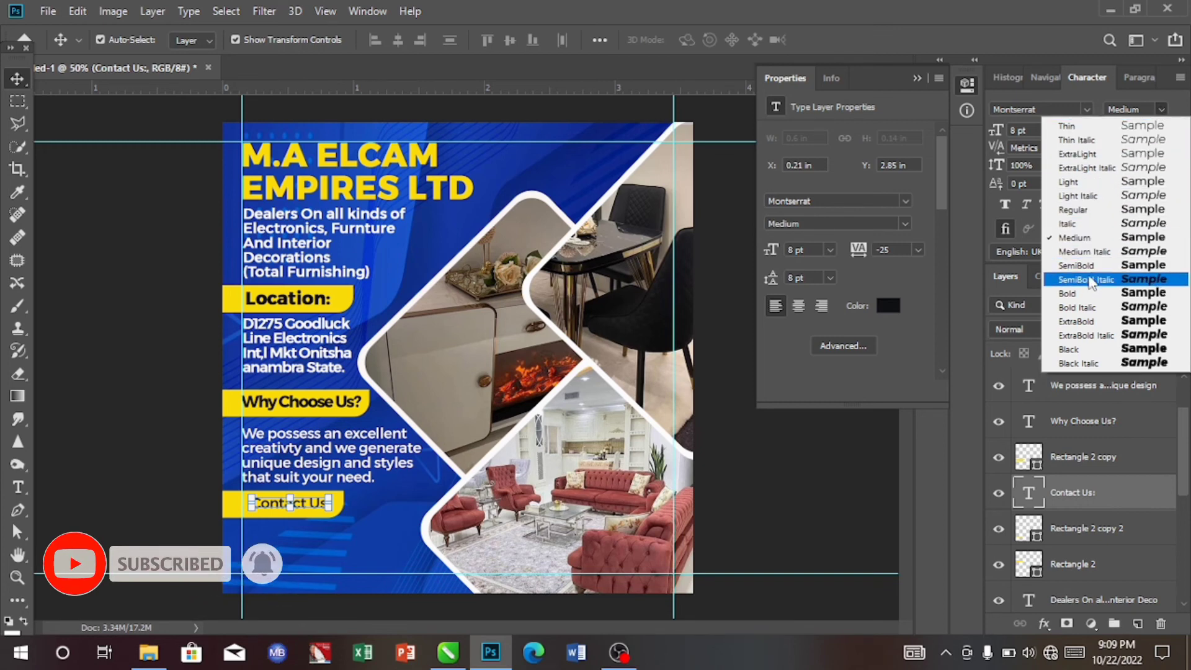
{"action": "left_click", "coordinate": [1089, 293]}
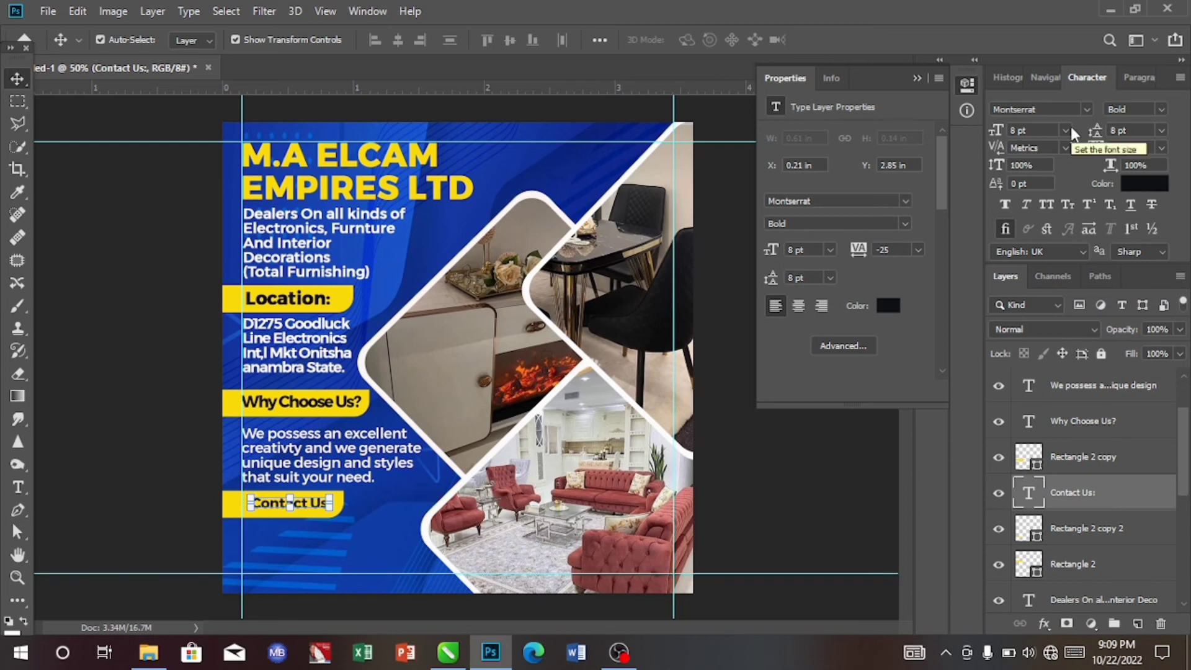
{"action": "left_click", "coordinate": [1066, 130]}
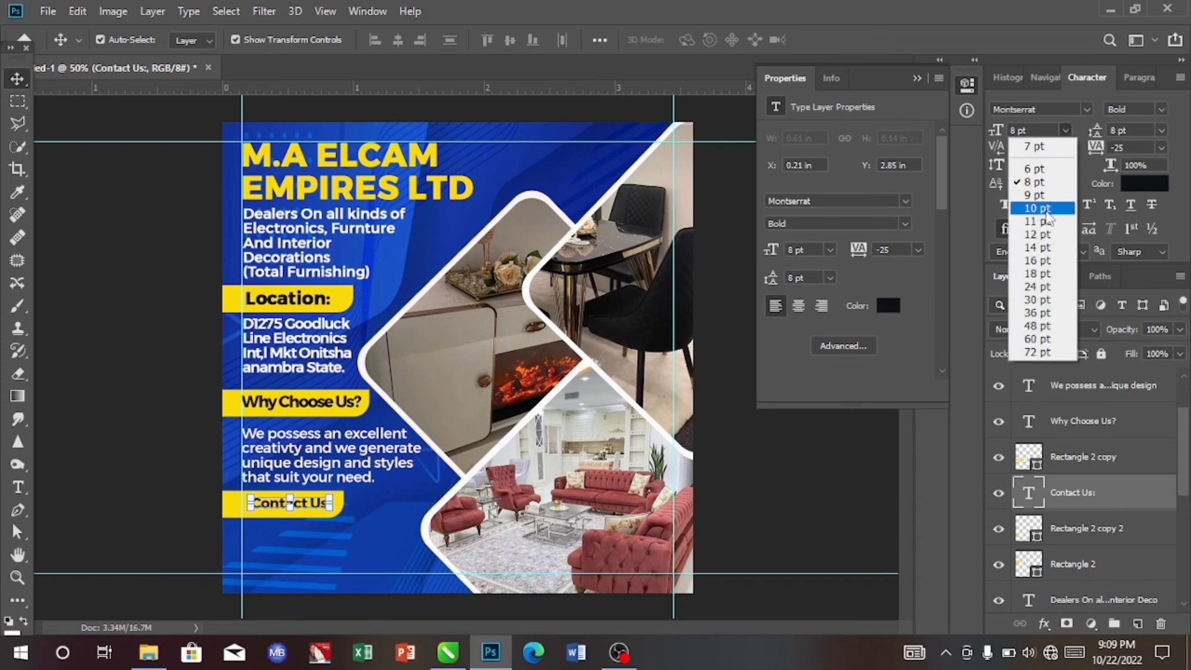
{"action": "left_click", "coordinate": [1047, 214]}
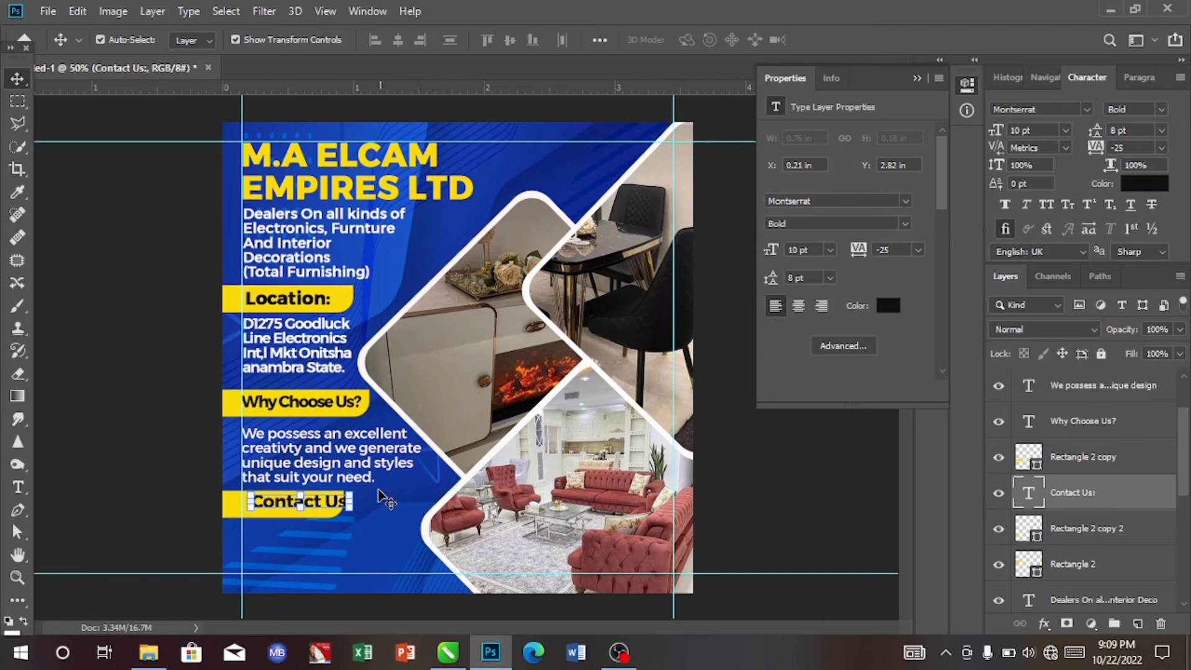
- Nudge the Contact Us text left and down to sit inside the yellow bar
{"action": "key", "text": "Left"}
{"action": "key", "text": "Left"}
{"action": "key", "text": "Left"}
{"action": "key", "text": "Left"}
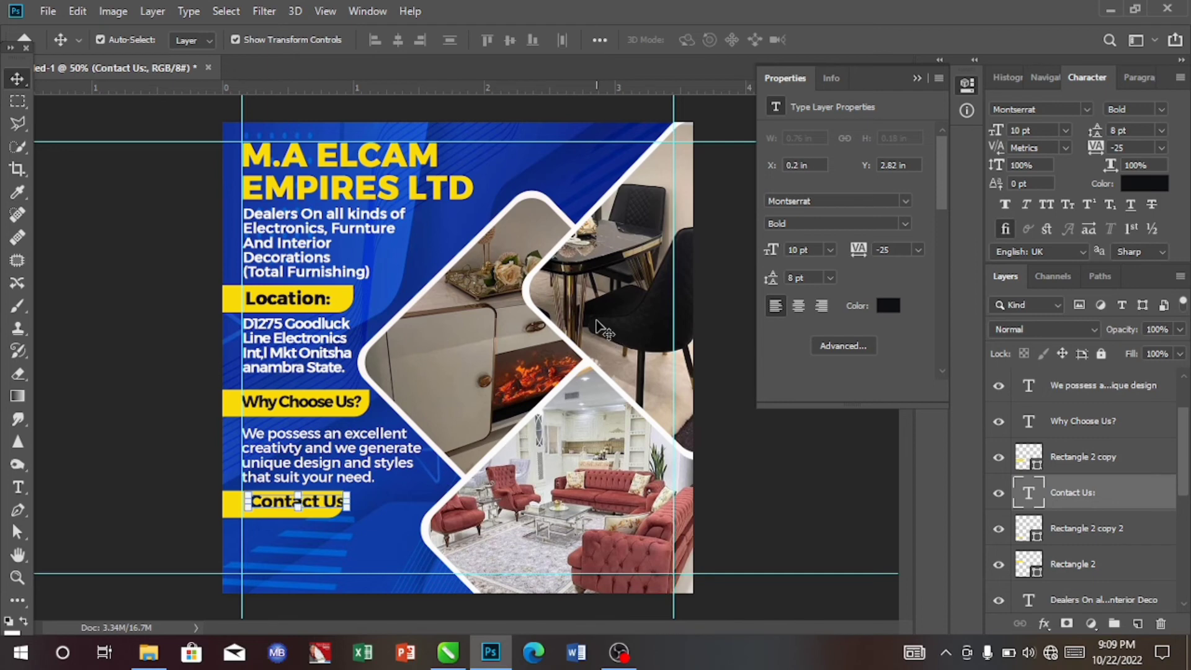
{"action": "key", "text": "Down"}
{"action": "key", "text": "Down"}
{"action": "key", "text": "Down"}
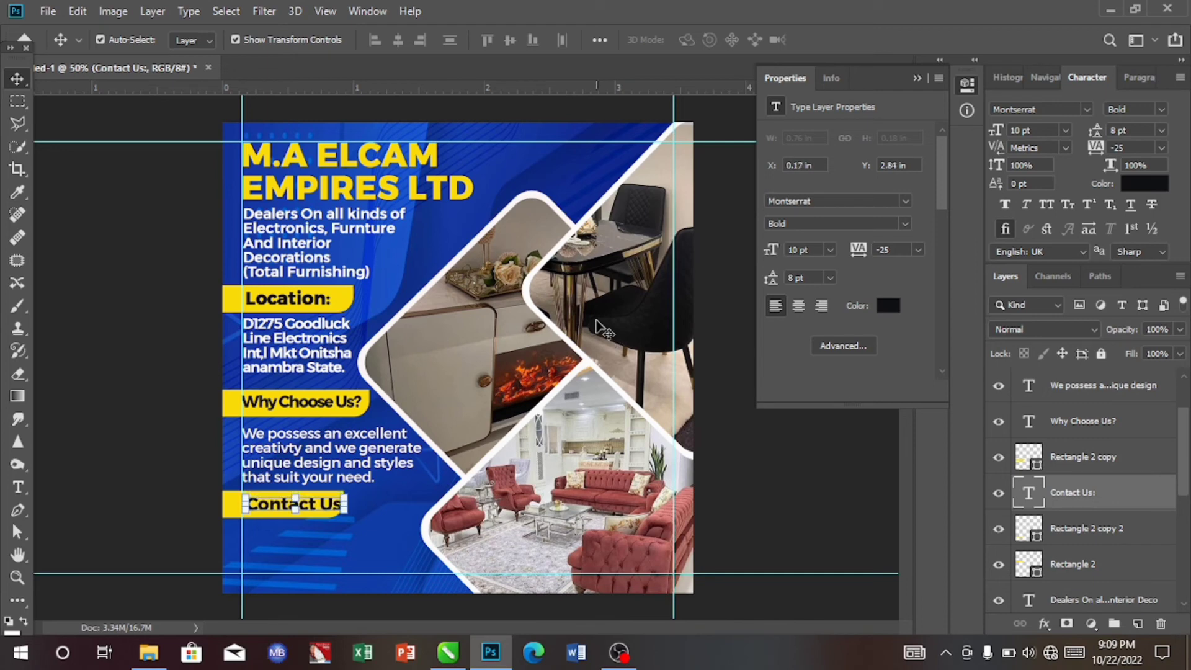
{"action": "key", "text": "Left"}
{"action": "key", "text": "Left"}
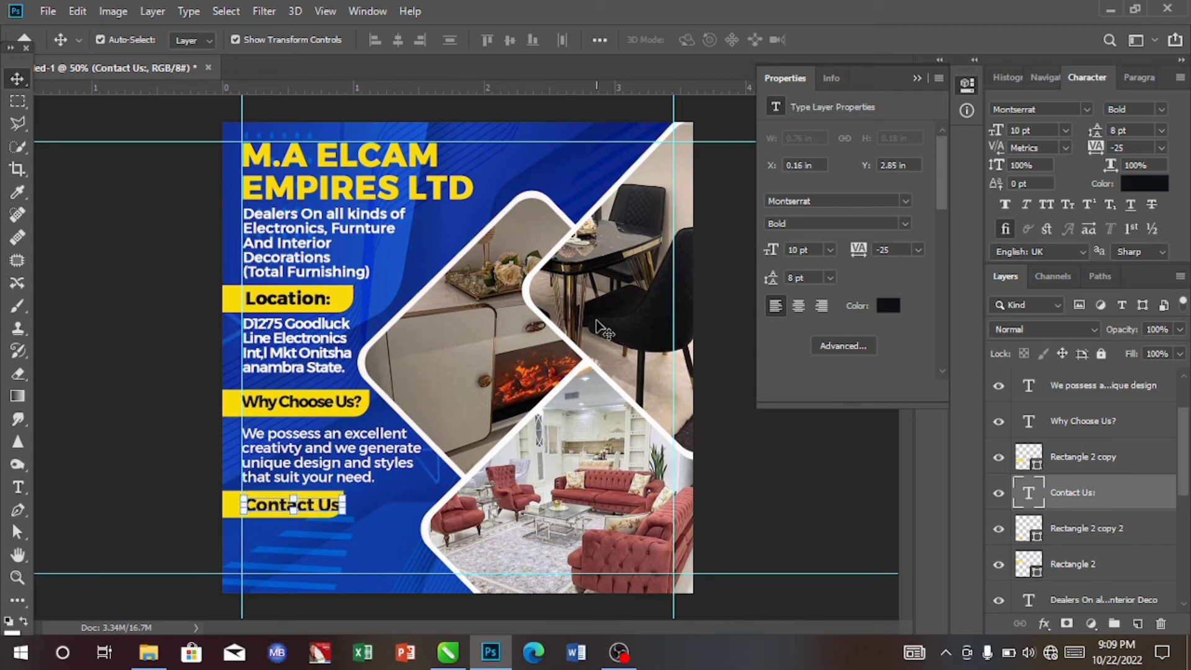
{"action": "key", "text": "Left"}
{"action": "key", "text": "Left"}
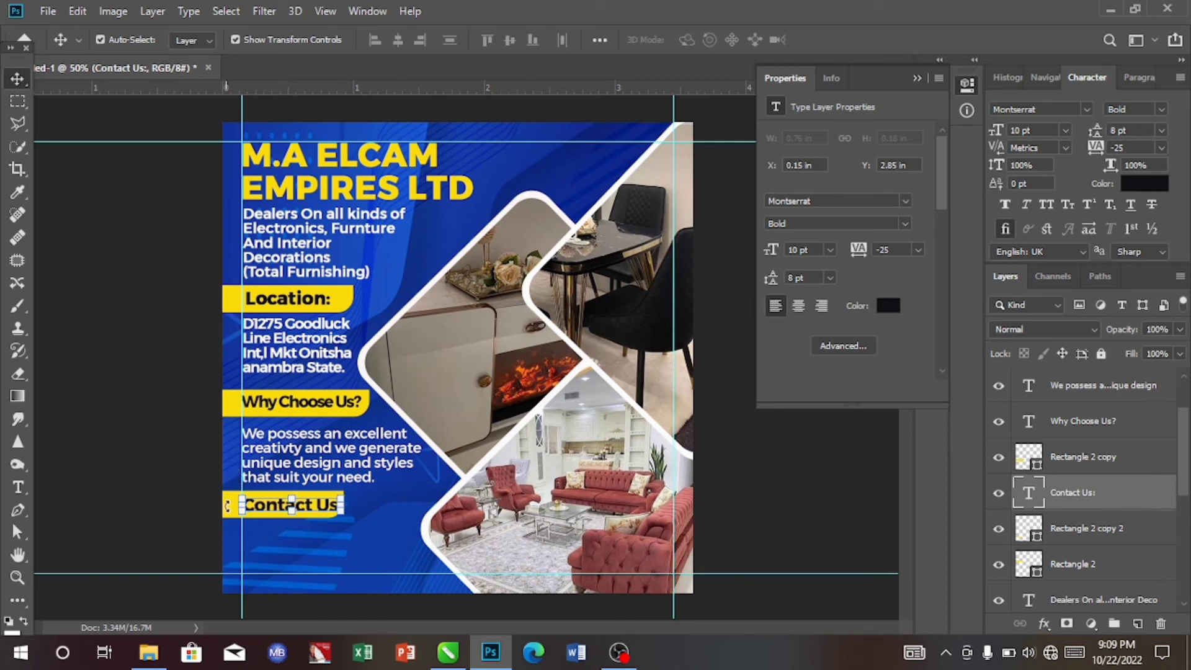
- Widen the Contact Us bar with Free Transform to about 107% of its width
{"action": "left_click", "coordinate": [271, 549]}
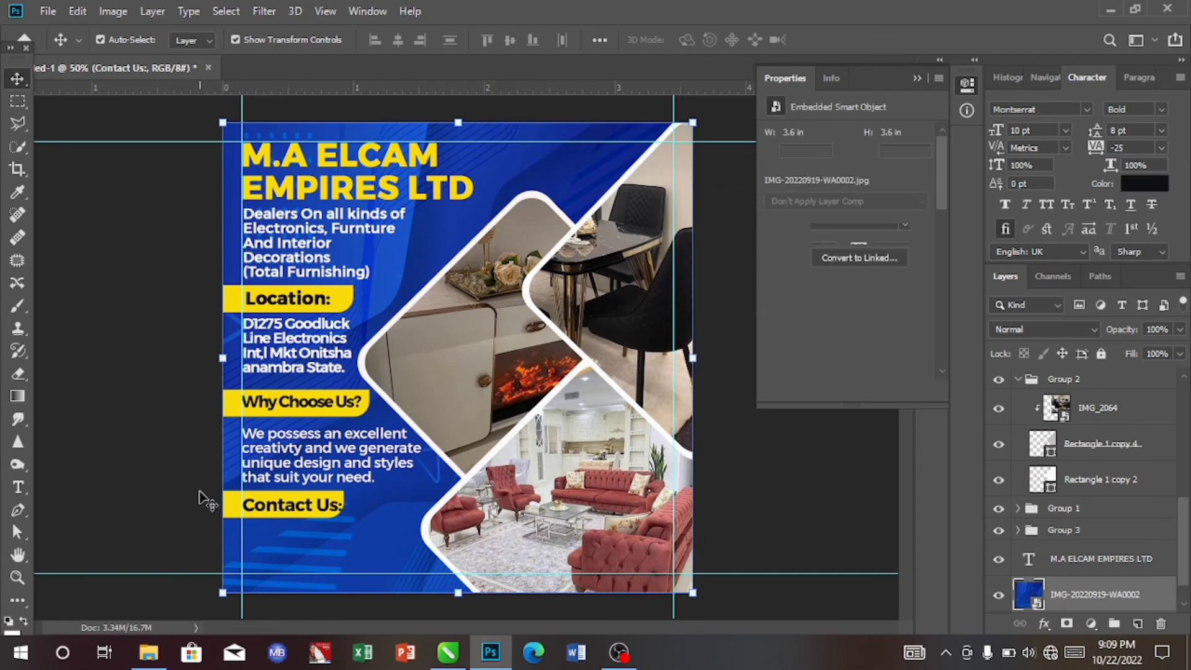
{"action": "left_click", "coordinate": [236, 515]}
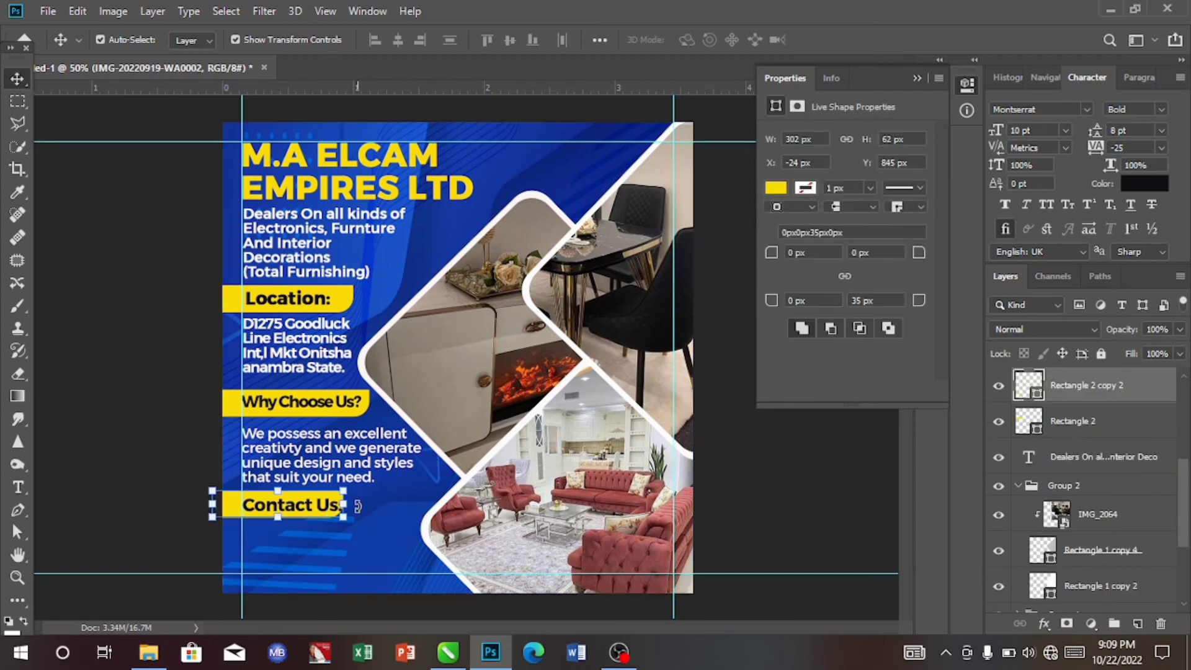
{"action": "key", "text": "ctrl+t"}
{"action": "left_click_drag", "start_coordinate": [345, 504], "coordinate": [356, 504]}
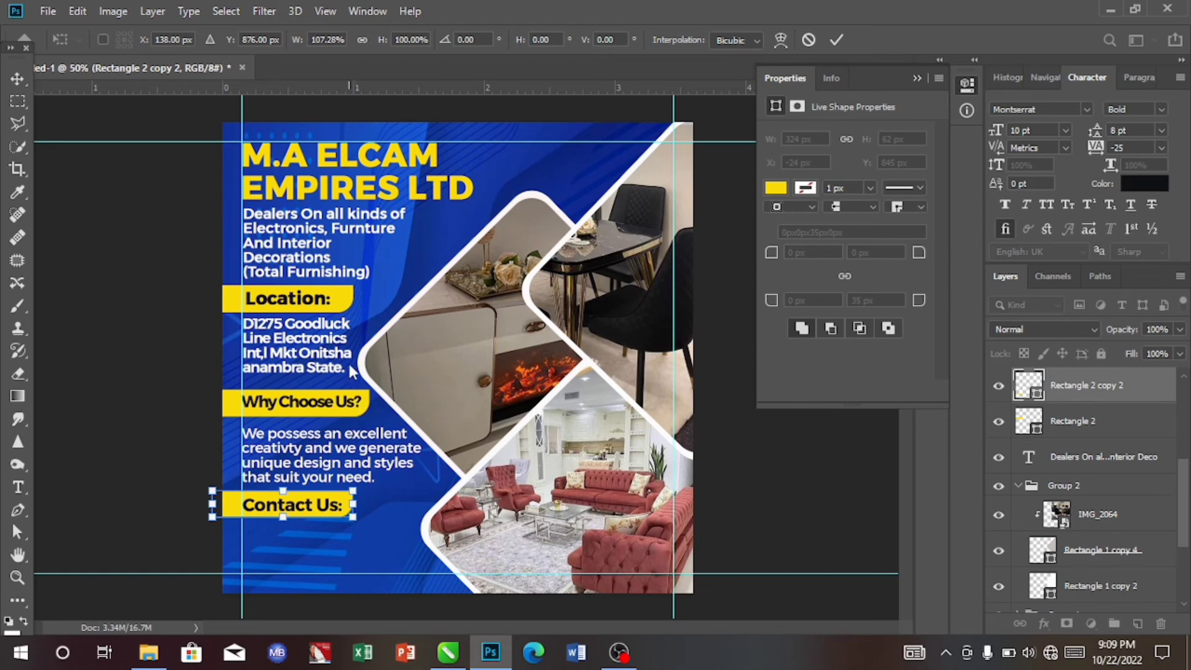
{"action": "left_click", "coordinate": [367, 12]}
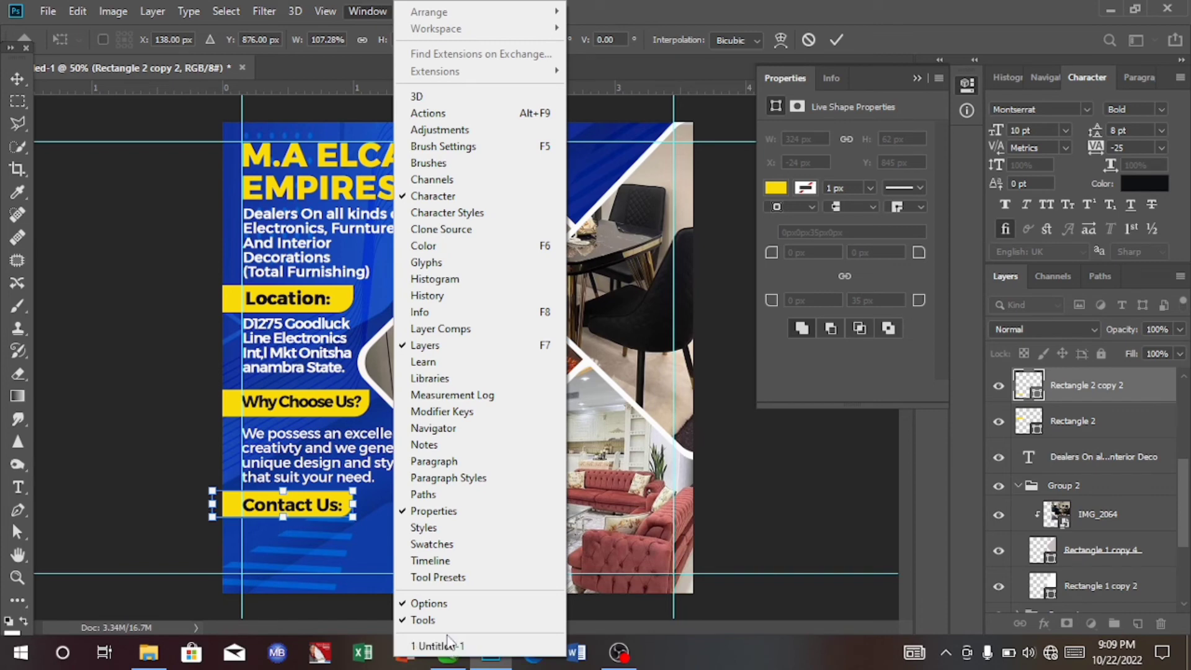
{"action": "left_click", "coordinate": [426, 619]}
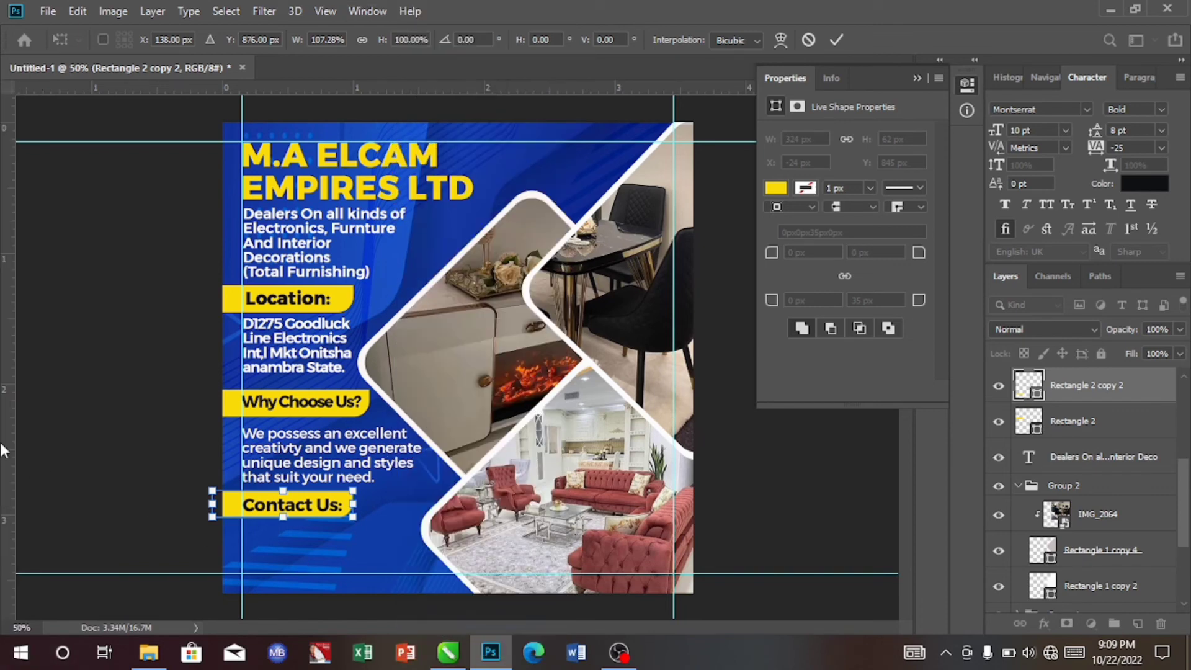
{"action": "key", "text": "Return"}
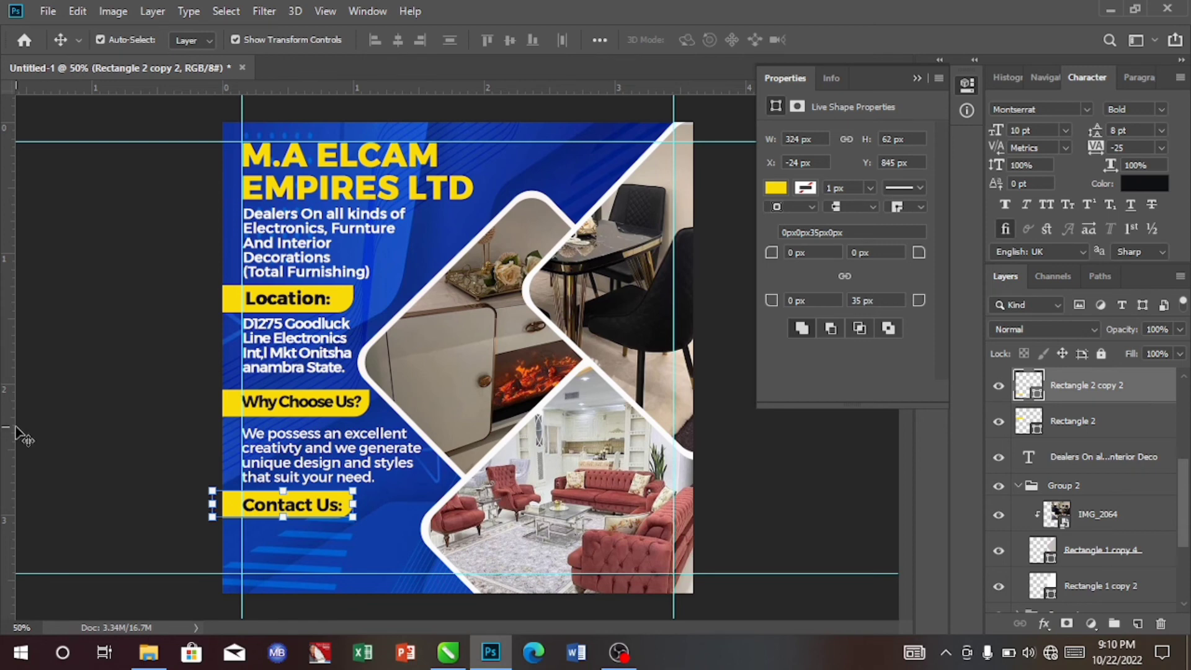
- Add a vertical guide at the Contact Us bar's right edge and nudge the Contact Us text up slightly
{"action": "left_click_drag", "start_coordinate": [16, 428], "coordinate": [351, 428]}
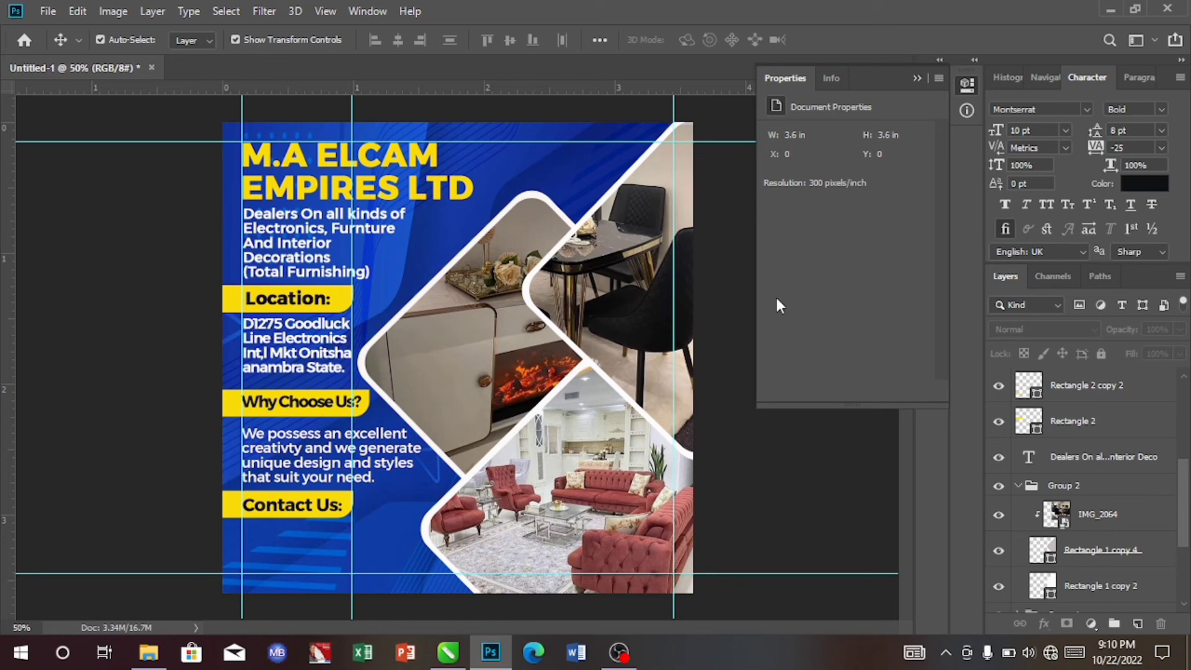
{"action": "left_click", "coordinate": [379, 9]}
{"action": "left_click", "coordinate": [422, 620]}
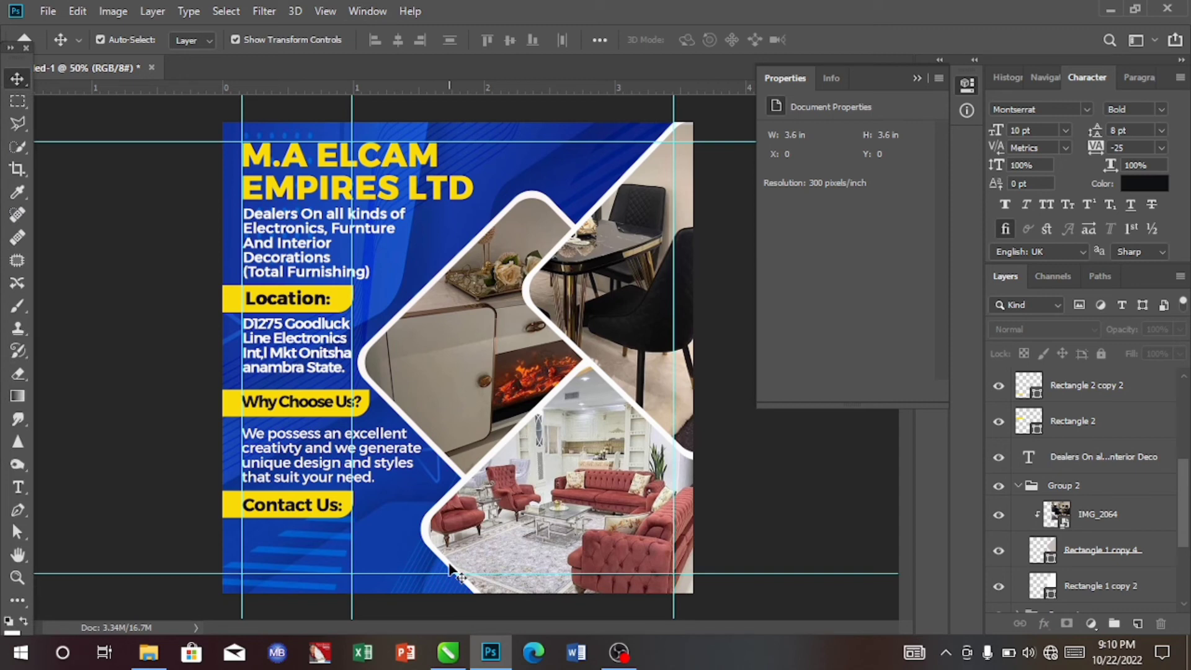
{"action": "left_click", "coordinate": [298, 520]}
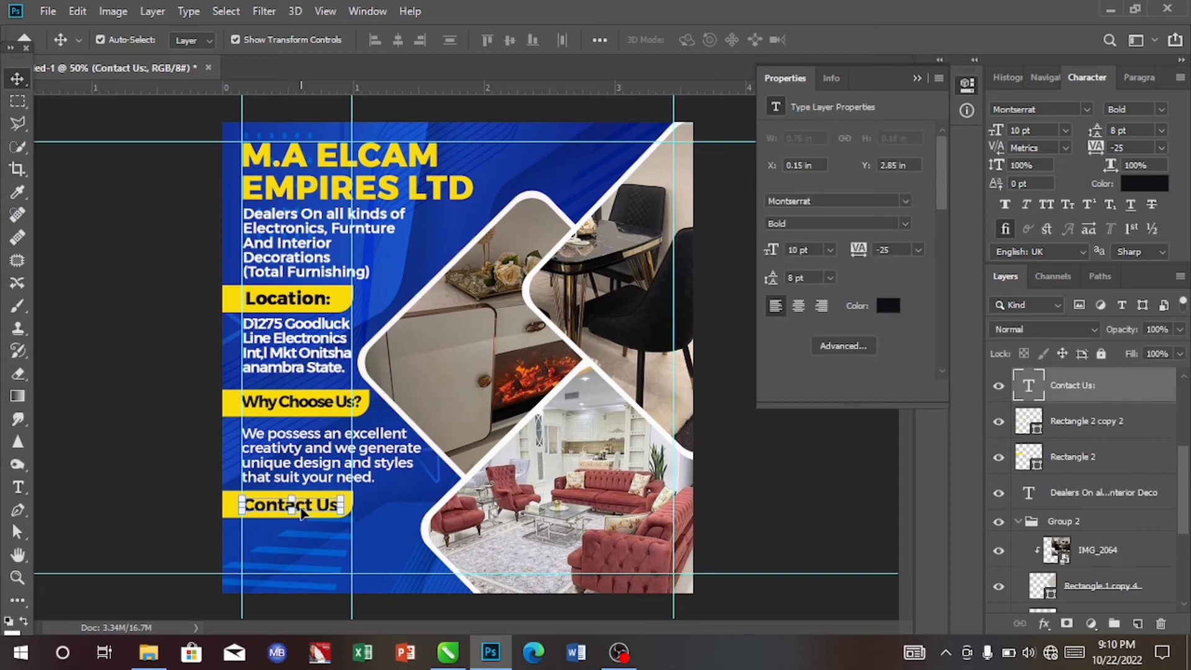
{"action": "key", "text": "Up"}
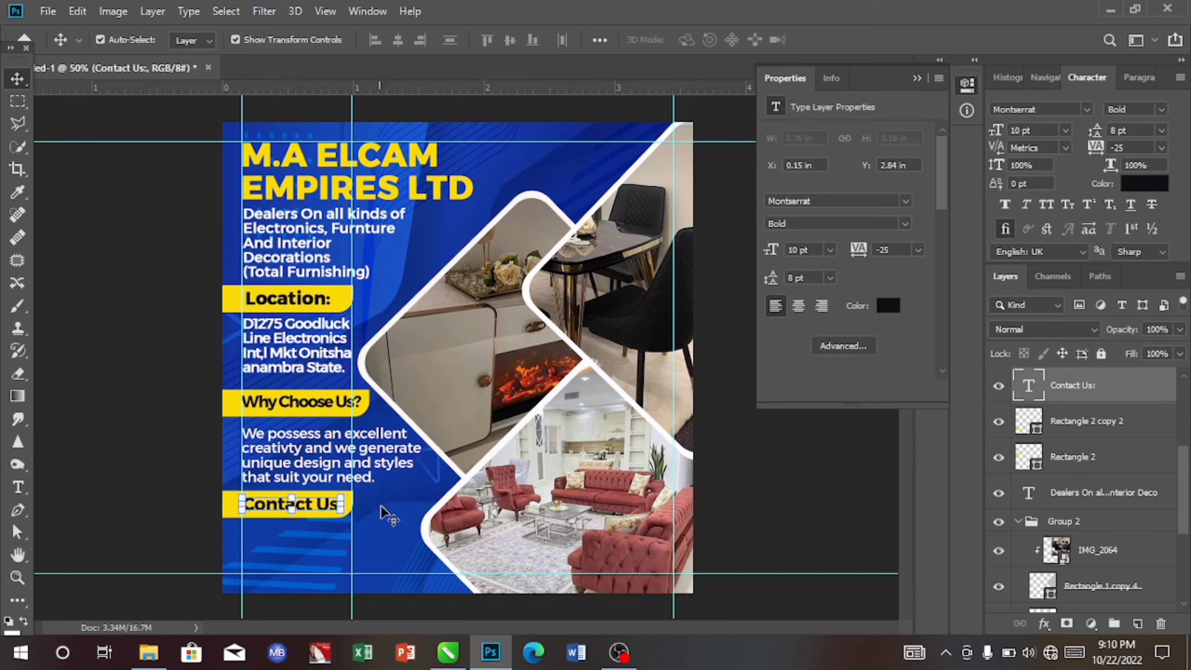
- Add a white text layer listing three contact phone numbers below the Contact Us bar
{"action": "left_click", "coordinate": [340, 566]}
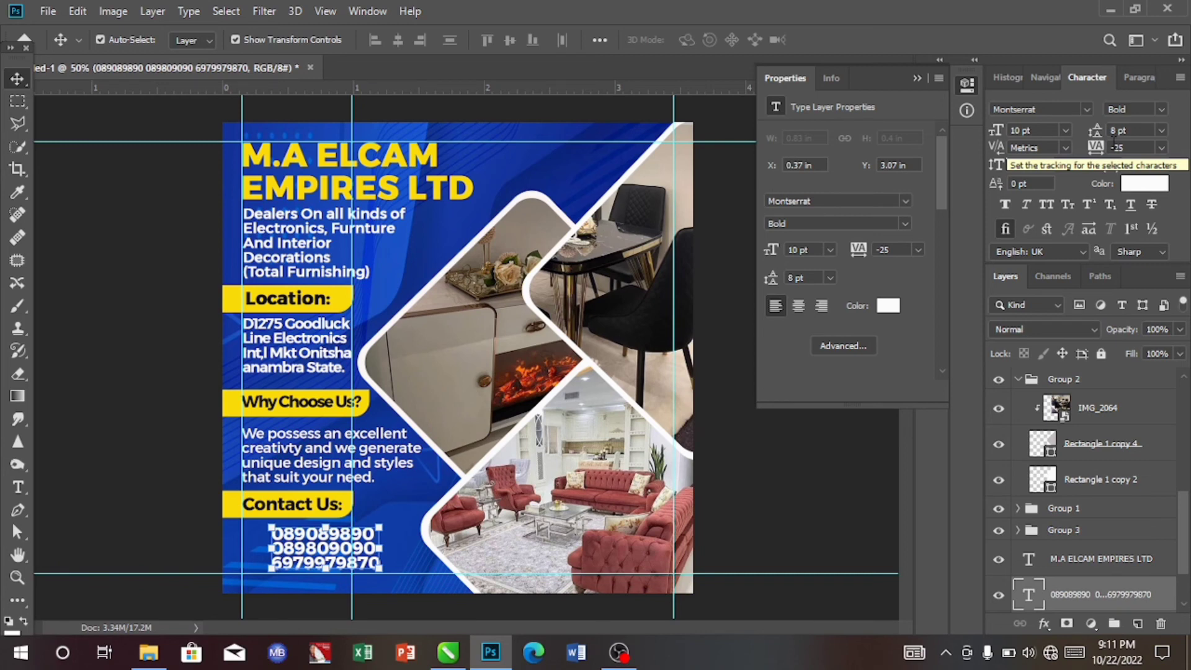
- Try setting the phone numbers' font size to 6 pt, then undo it
{"action": "left_click", "coordinate": [1066, 129]}
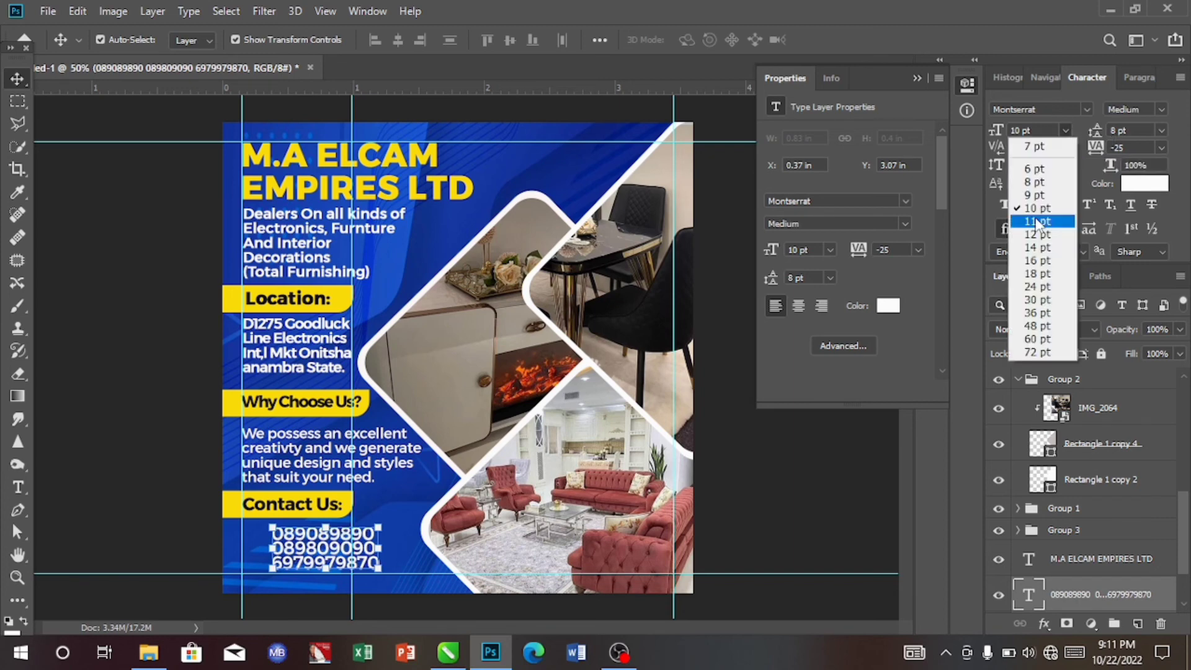
{"action": "left_click", "coordinate": [1034, 168]}
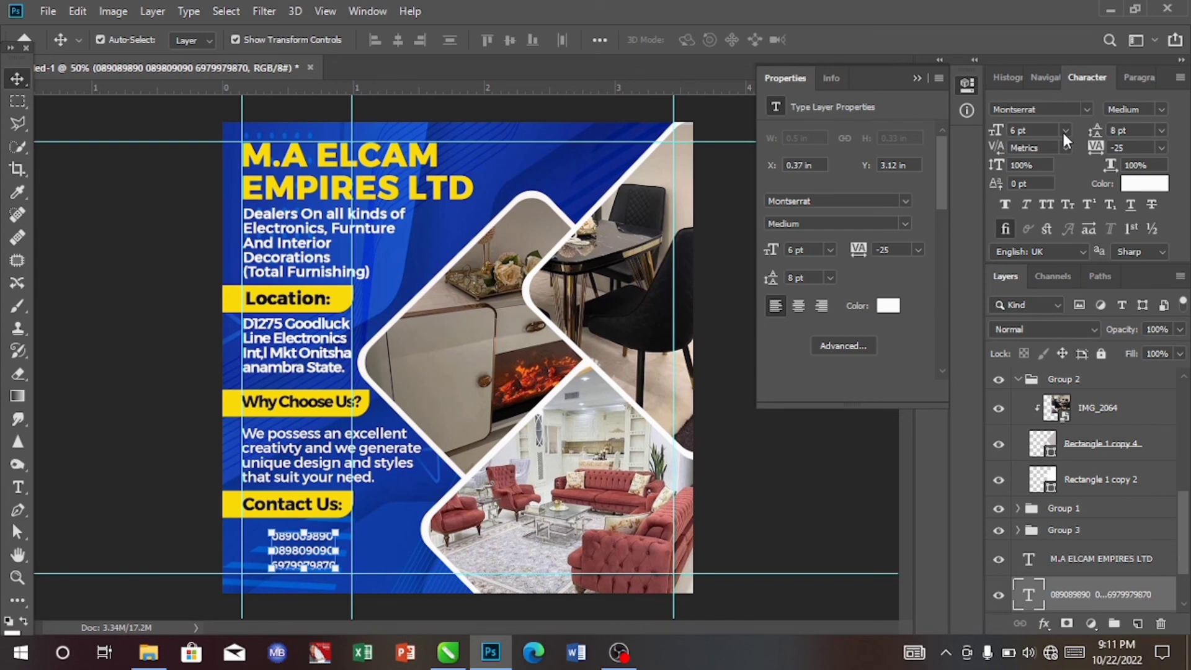
{"action": "key", "text": "ctrl+z"}
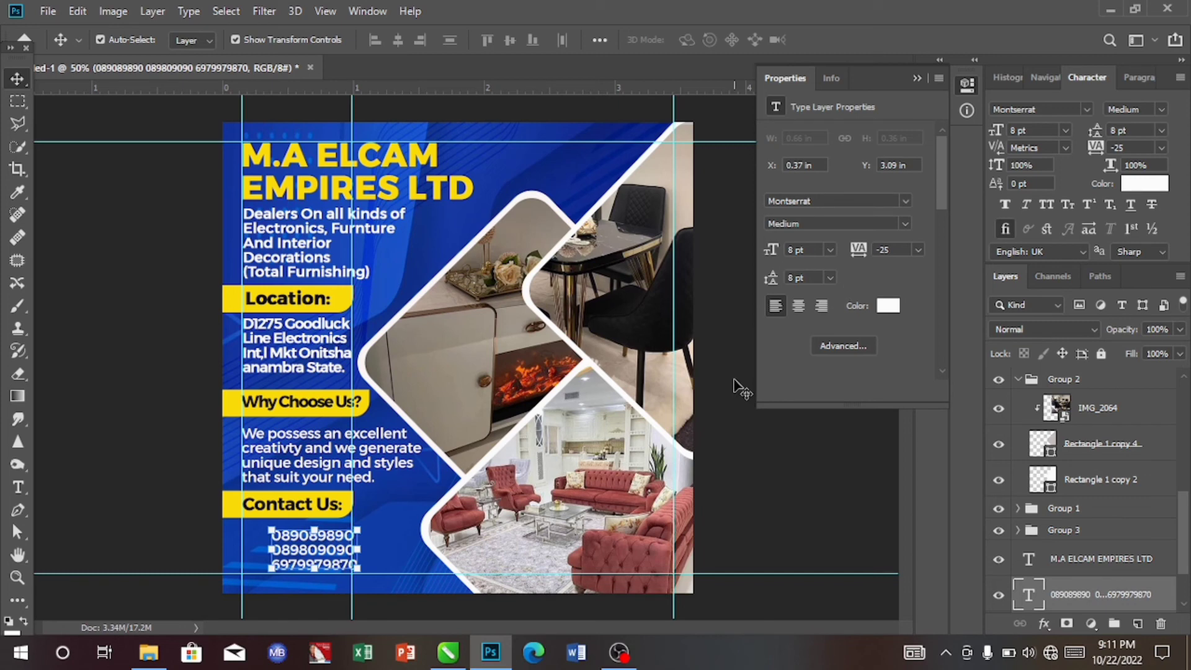
- Nudge the phone numbers text up slightly
{"action": "key", "text": "Up"}
{"action": "key", "text": "Up"}
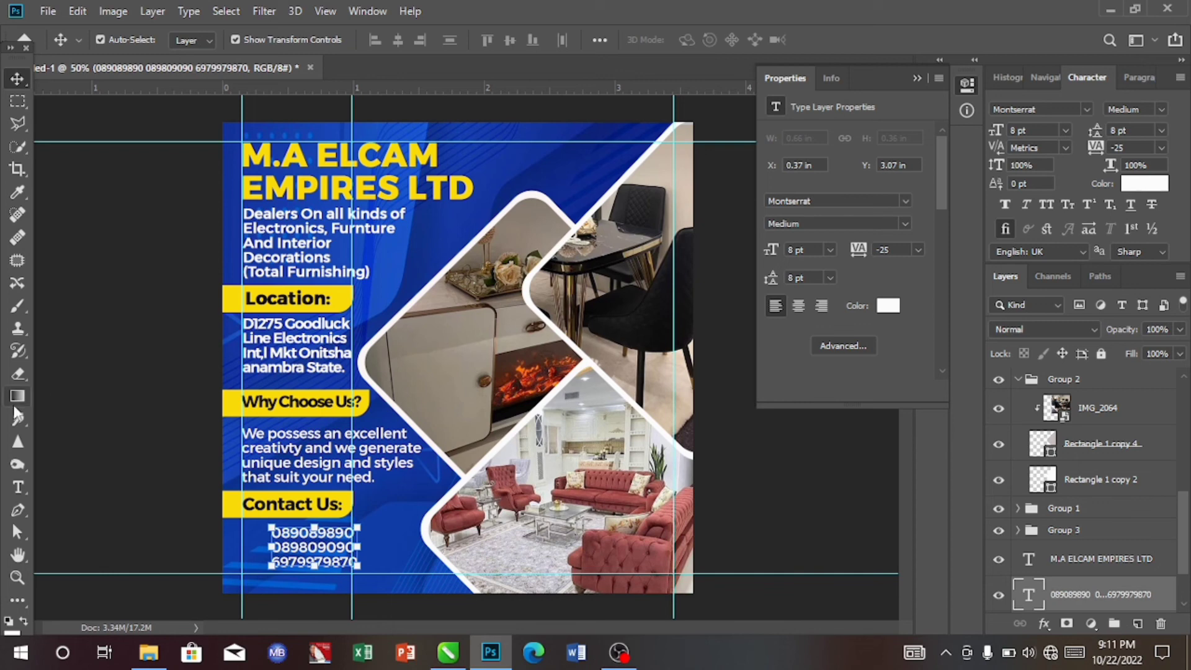
- Add a new text layer beside the phone numbers containing the characters W and c on separate lines
{"action": "left_click", "coordinate": [18, 486]}
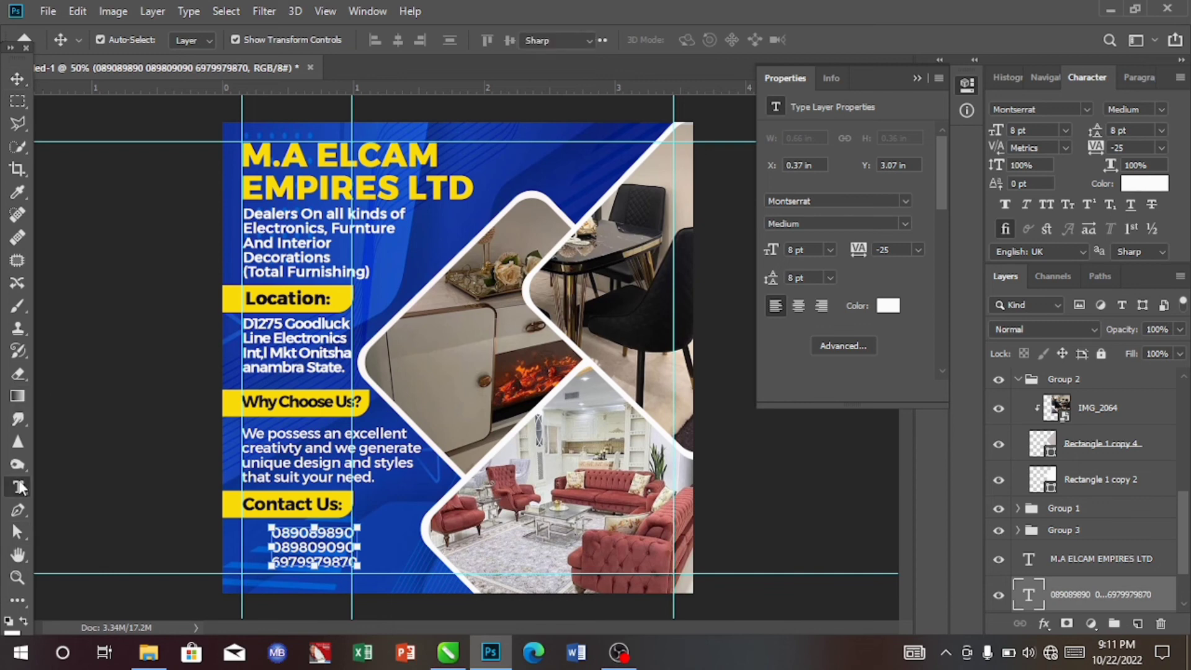
{"action": "left_click", "coordinate": [253, 524]}
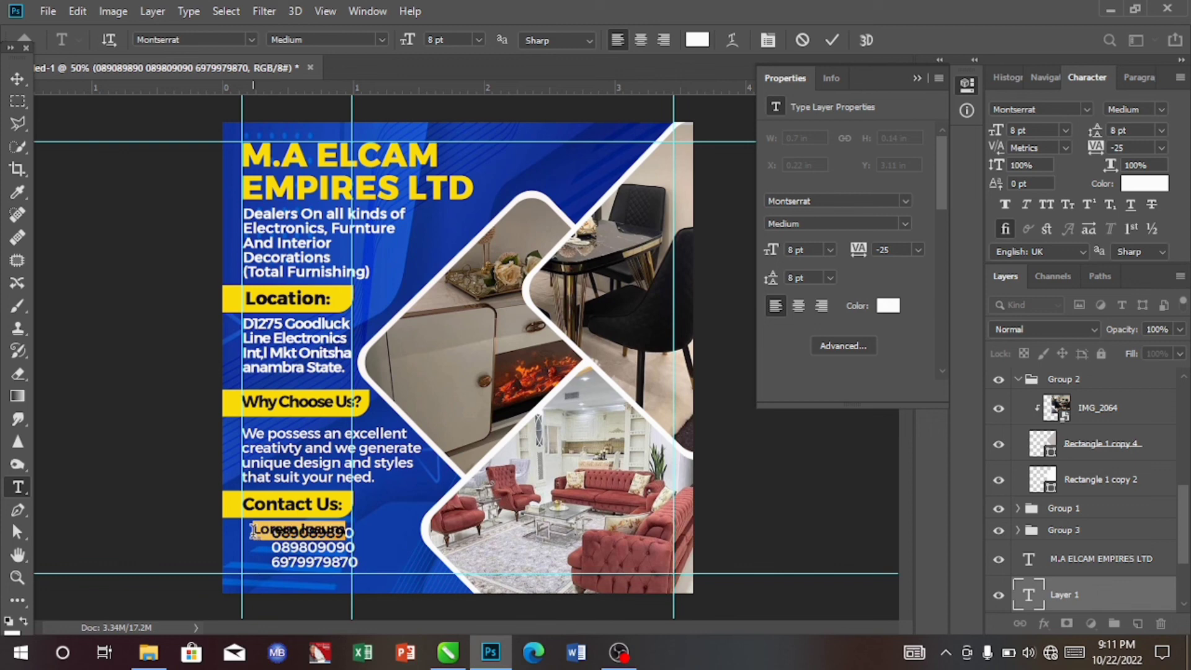
{"action": "key", "text": "BackSpace"}
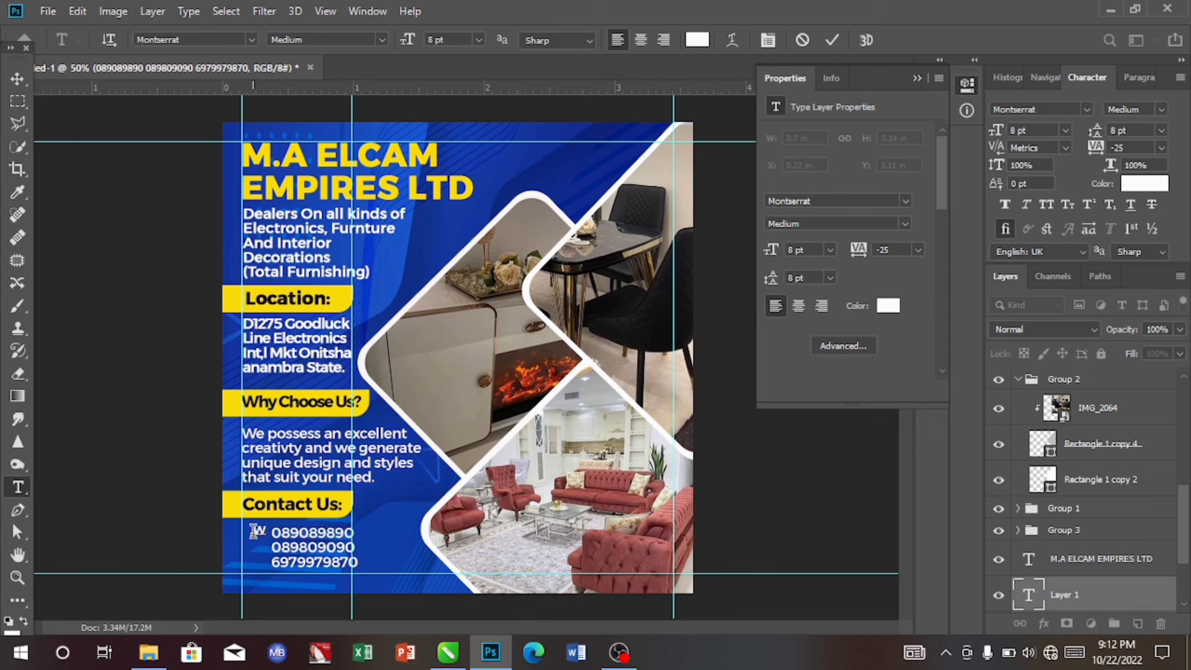
{"action": "type", "text": "W"}
{"action": "key", "text": "Return"}
{"action": "type", "text": "c"}
{"action": "left_click", "coordinate": [17, 78]}
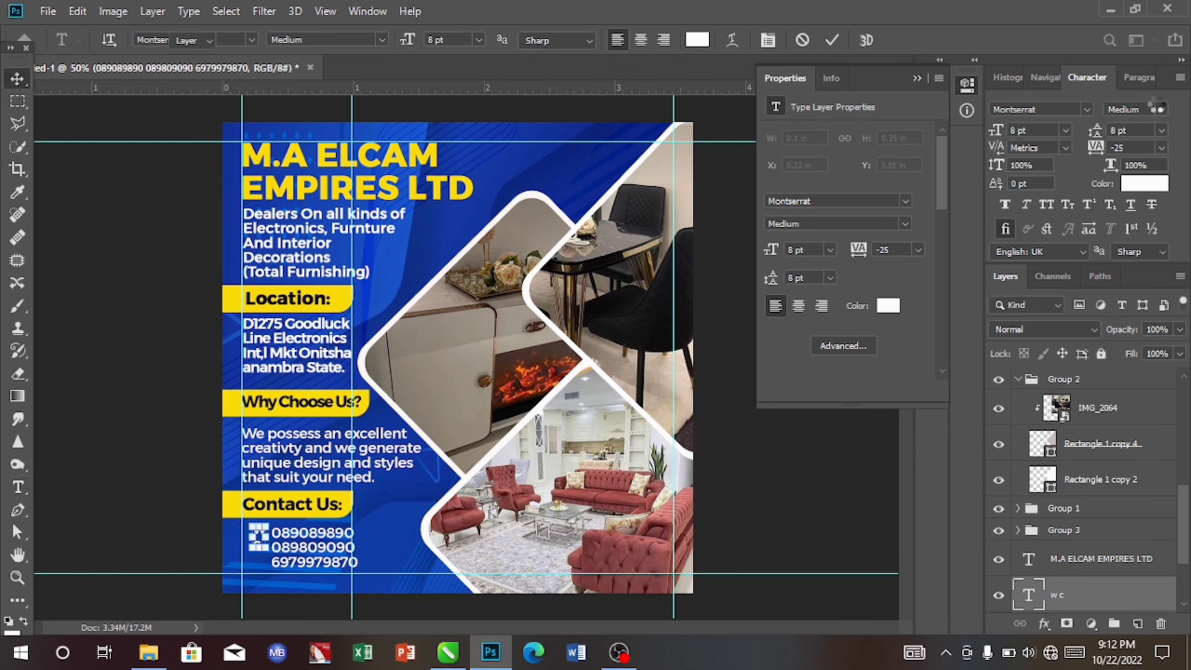
- Set the new text's font to Social Circles at 14 pt so the characters become social icons
{"action": "left_click", "coordinate": [1085, 109]}
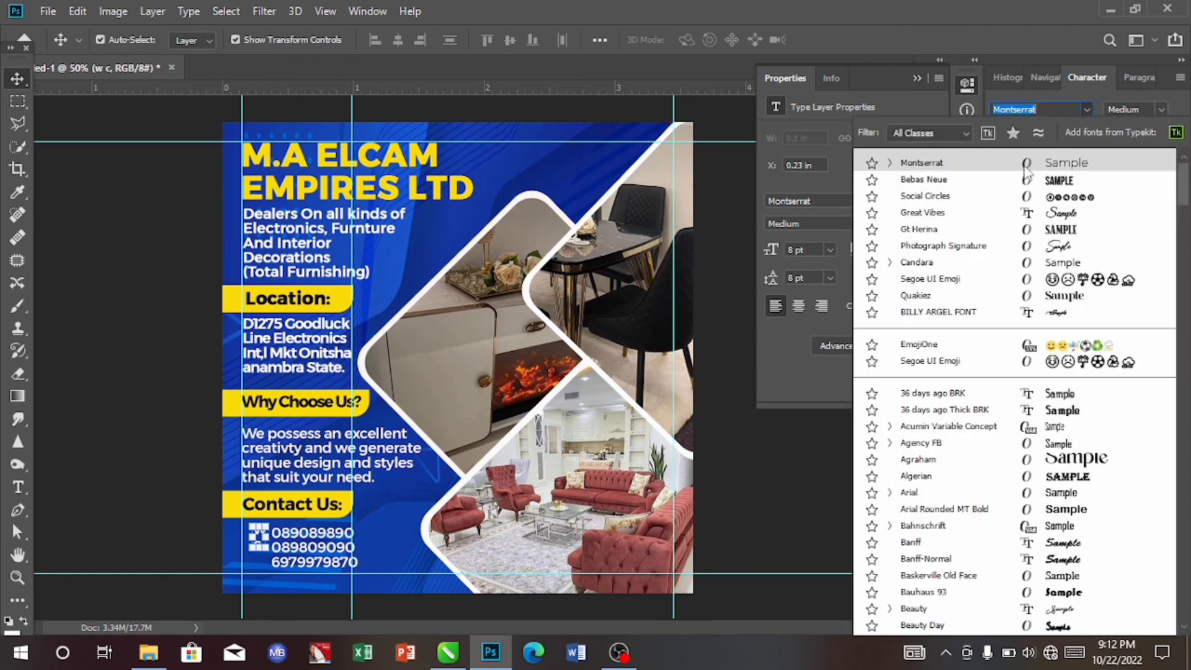
{"action": "left_click", "coordinate": [932, 197]}
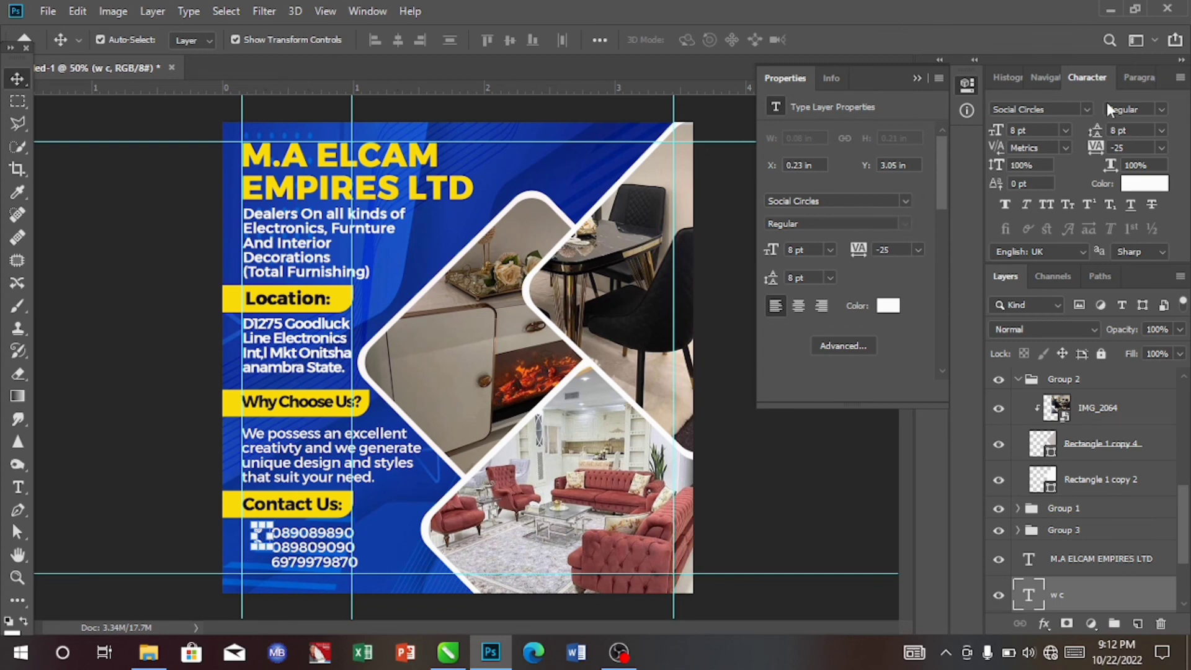
{"action": "left_click", "coordinate": [1067, 130]}
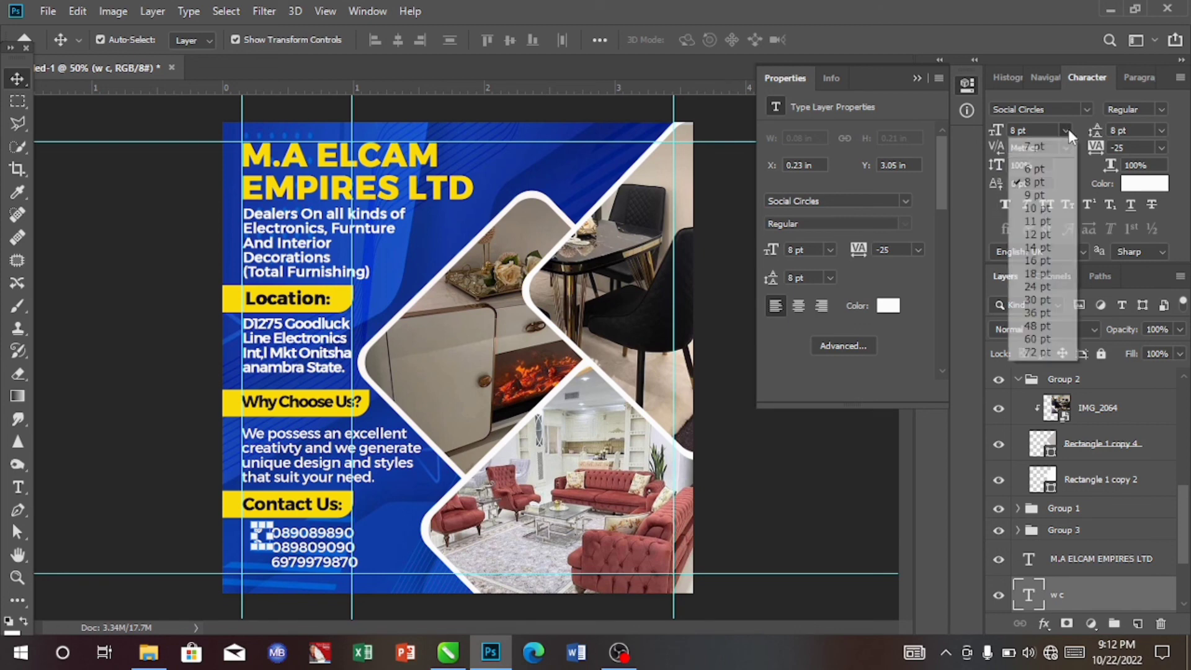
{"action": "left_click", "coordinate": [1045, 248]}
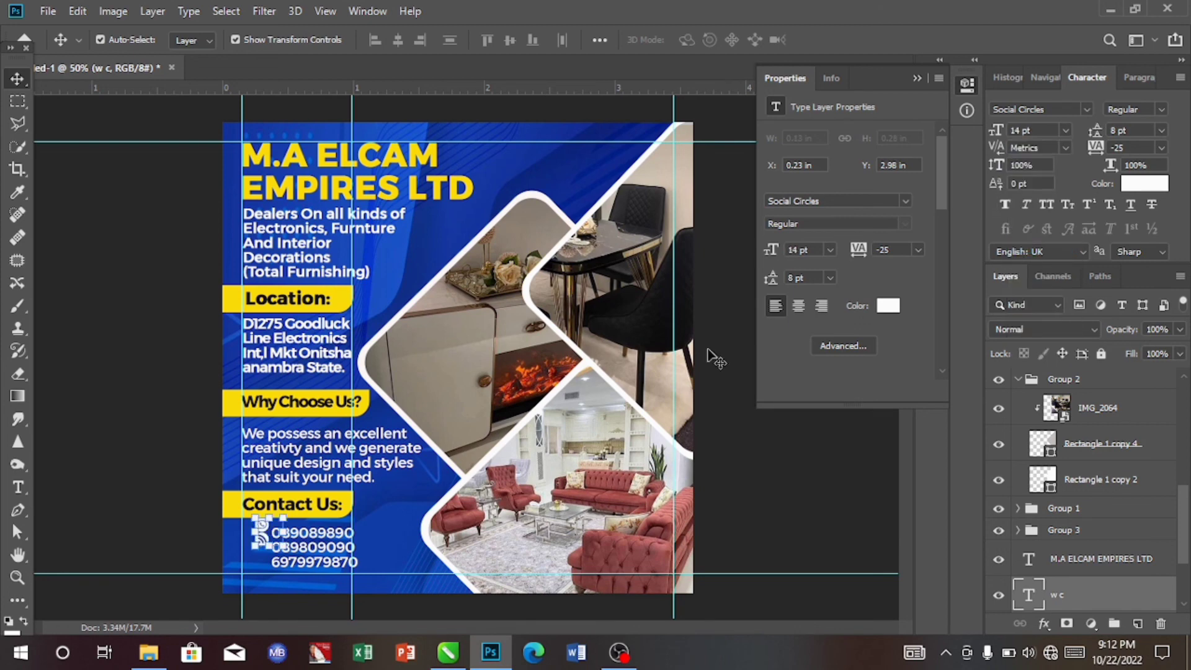
- Nudge the icon text down and set its leading to 14 pt
{"action": "key", "text": "Down"}
{"action": "key", "text": "Down"}
{"action": "key", "text": "Down"}
{"action": "key", "text": "Down"}
{"action": "key", "text": "Down"}
{"action": "key", "text": "Down"}
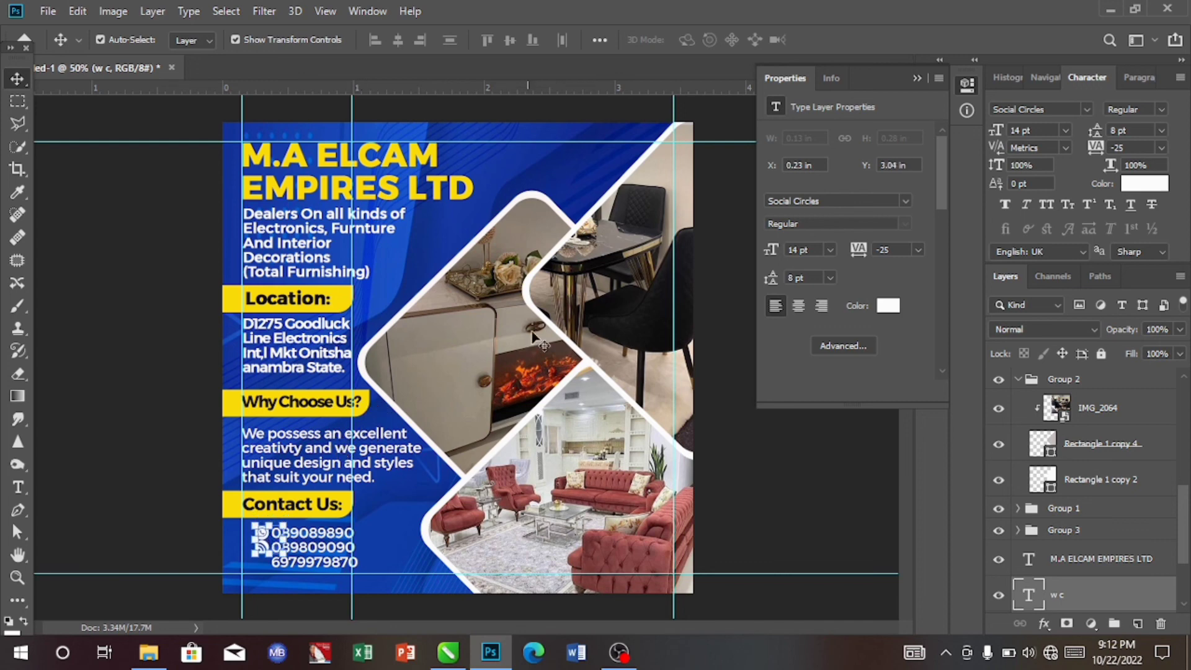
{"action": "left_click", "coordinate": [1159, 131]}
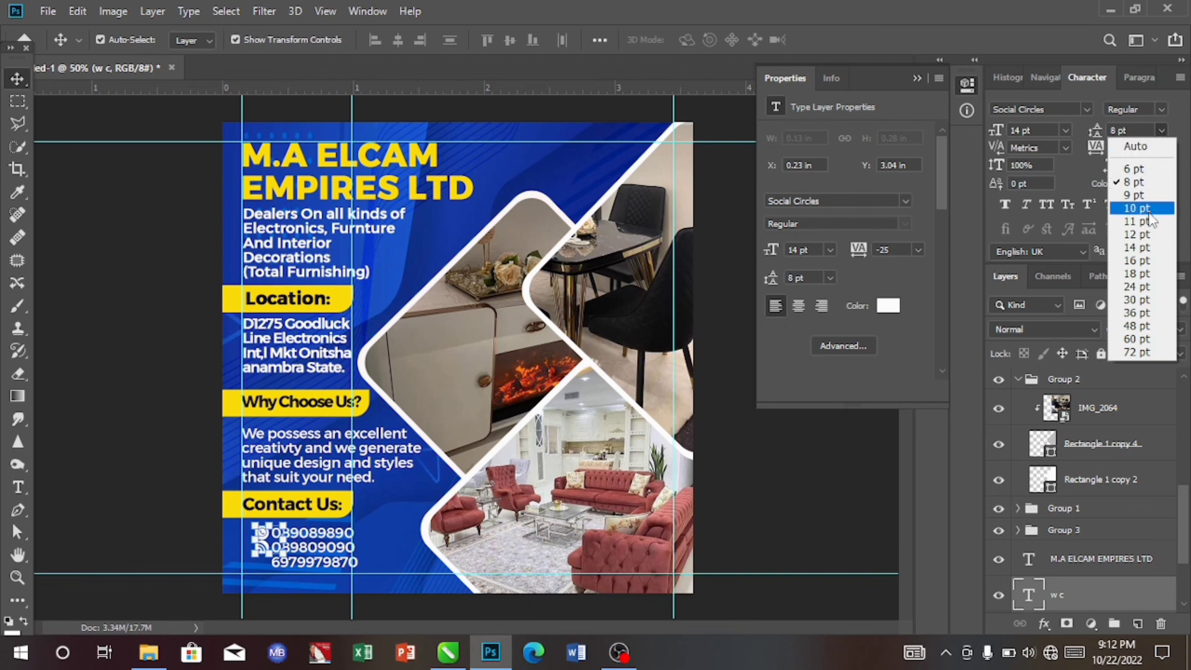
{"action": "left_click", "coordinate": [1143, 246]}
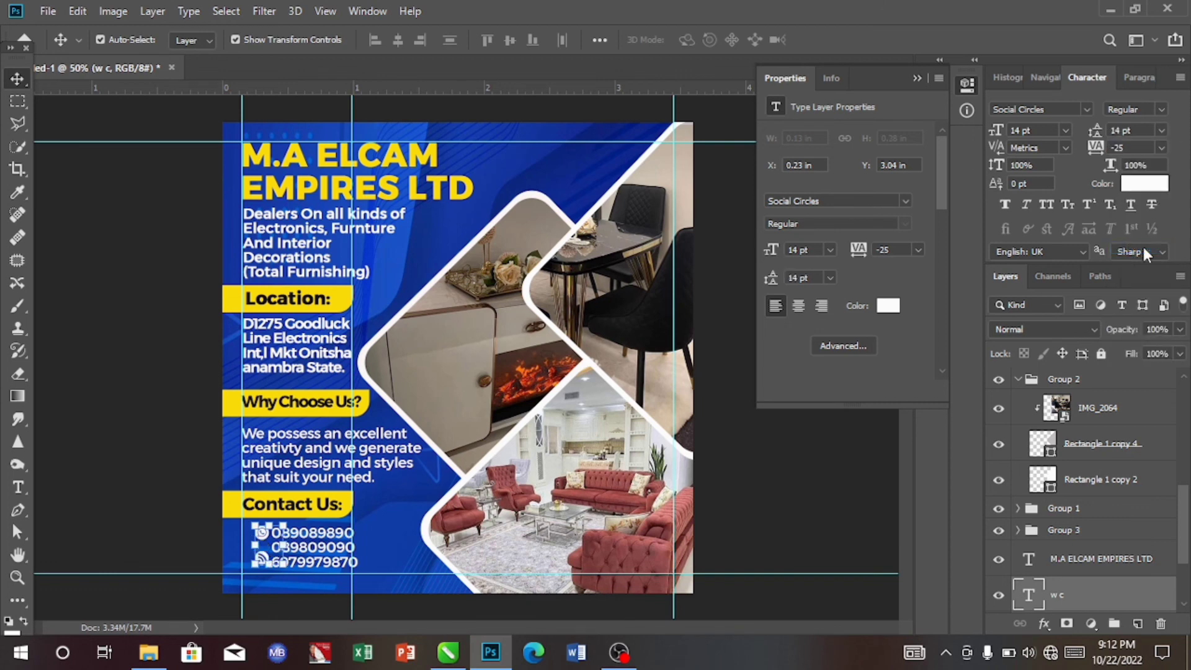
- Nudge the icons left so they sit beside the phone numbers
{"action": "key", "text": "Left"}
{"action": "key", "text": "Left"}
{"action": "key", "text": "Left"}
{"action": "key", "text": "Left"}
{"action": "key", "text": "Left"}
{"action": "key", "text": "Left"}
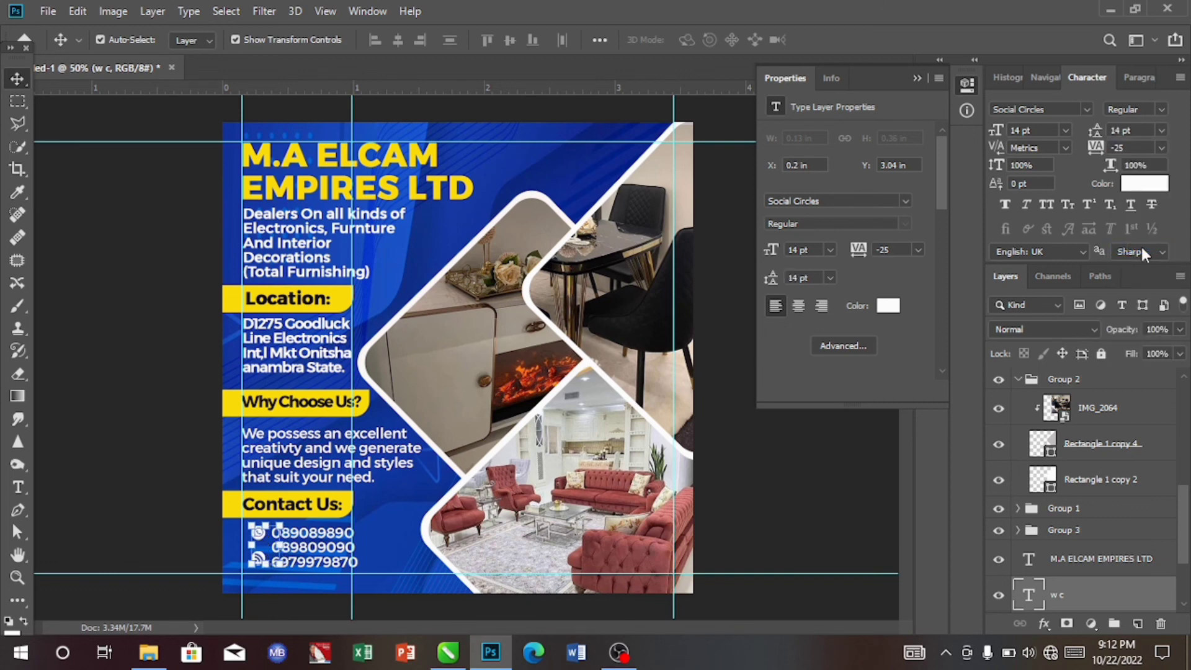
{"action": "key", "text": "Left"}
{"action": "key", "text": "Left"}
{"action": "key", "text": "Left"}
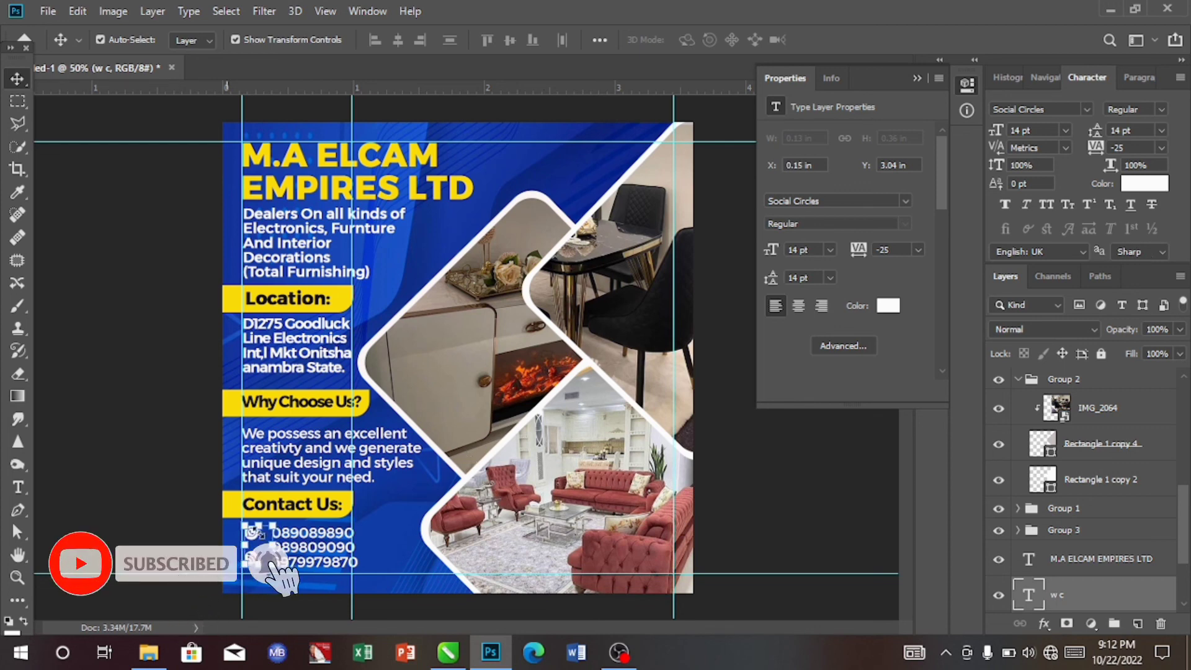
- Nudge the Why Choose Us bar down slightly
{"action": "left_click", "coordinate": [382, 530]}
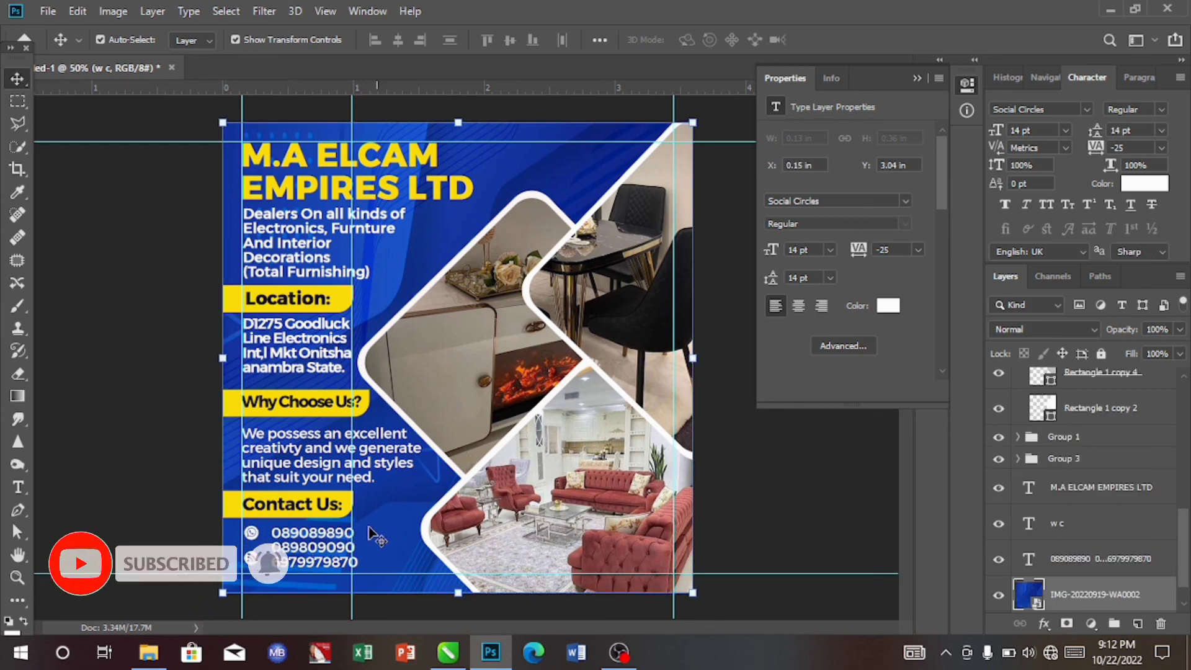
{"action": "left_click", "coordinate": [335, 549]}
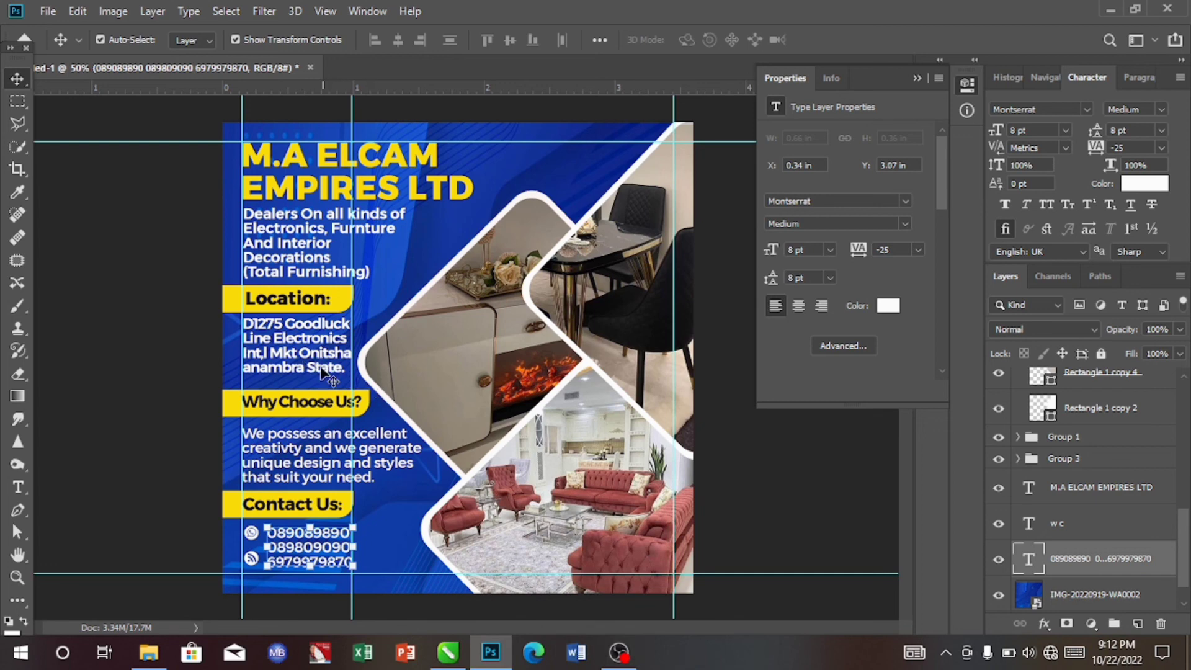
{"action": "left_click", "coordinate": [335, 403]}
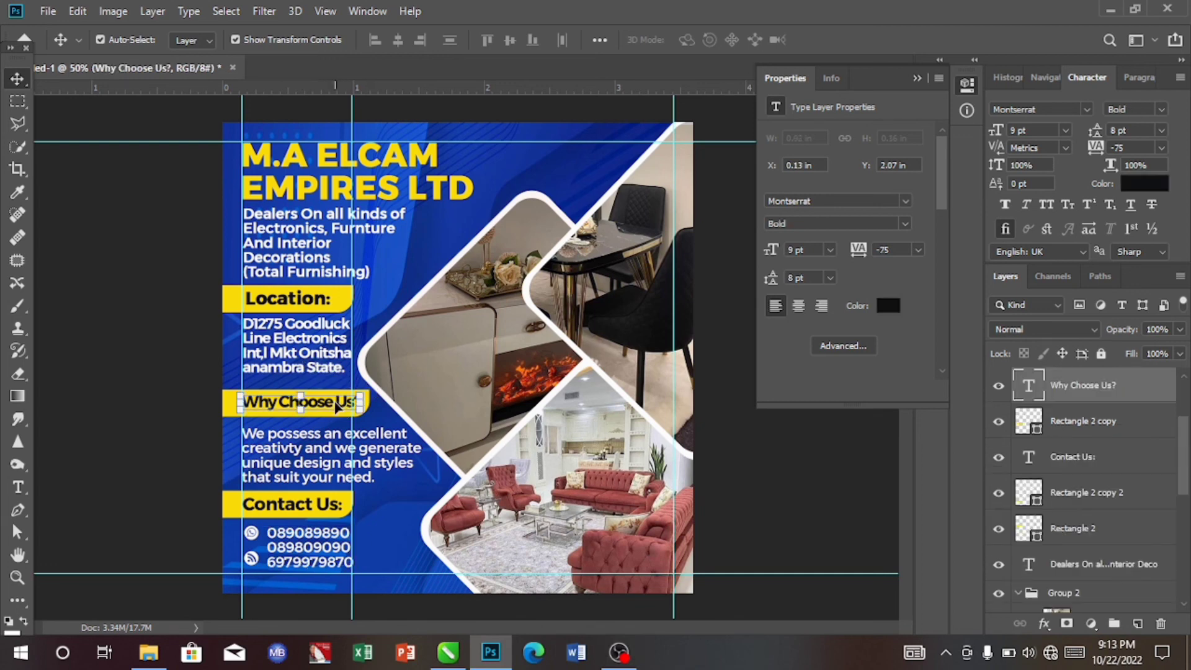
{"action": "left_click", "coordinate": [1097, 425], "text": "shift"}
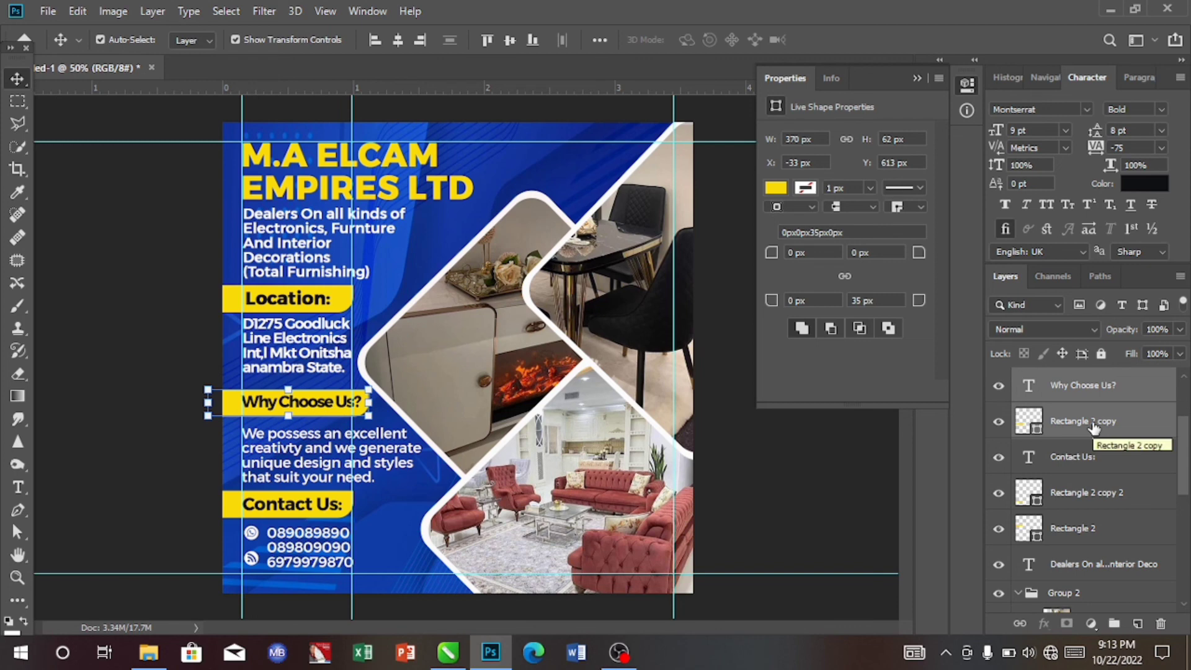
{"action": "key", "text": "Down"}
{"action": "key", "text": "Down"}
{"action": "key", "text": "Down"}
{"action": "key", "text": "Down"}
{"action": "key", "text": "Down"}
{"action": "key", "text": "Down"}
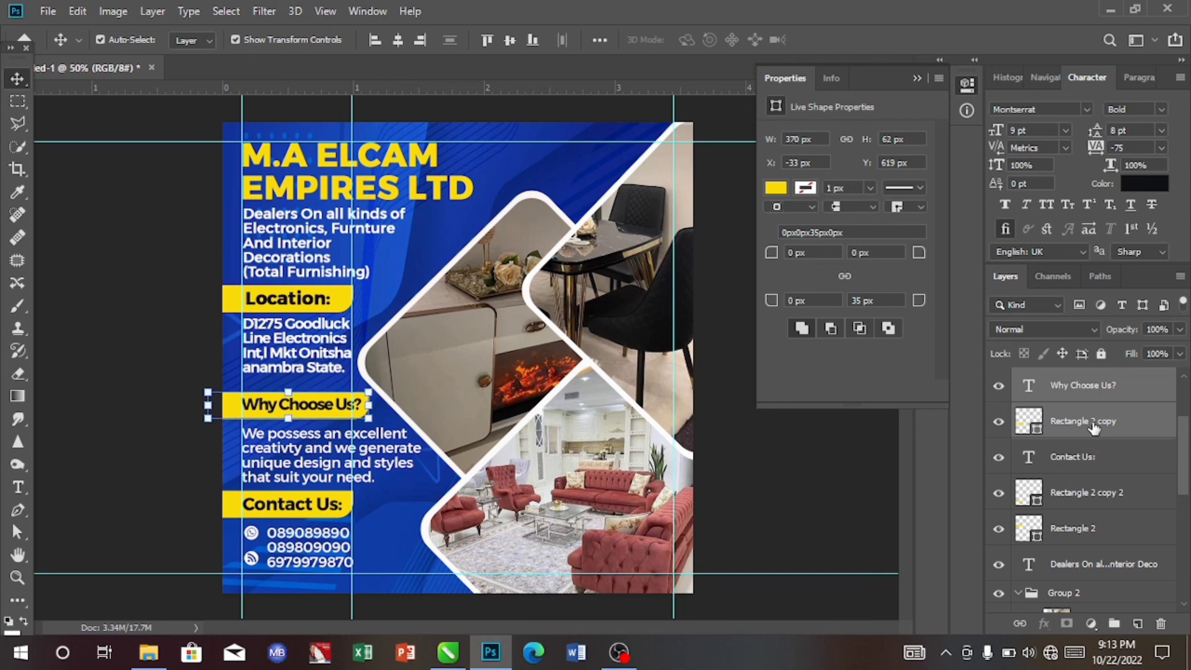
- Nudge the Location address text down slightly
{"action": "left_click", "coordinate": [295, 340]}
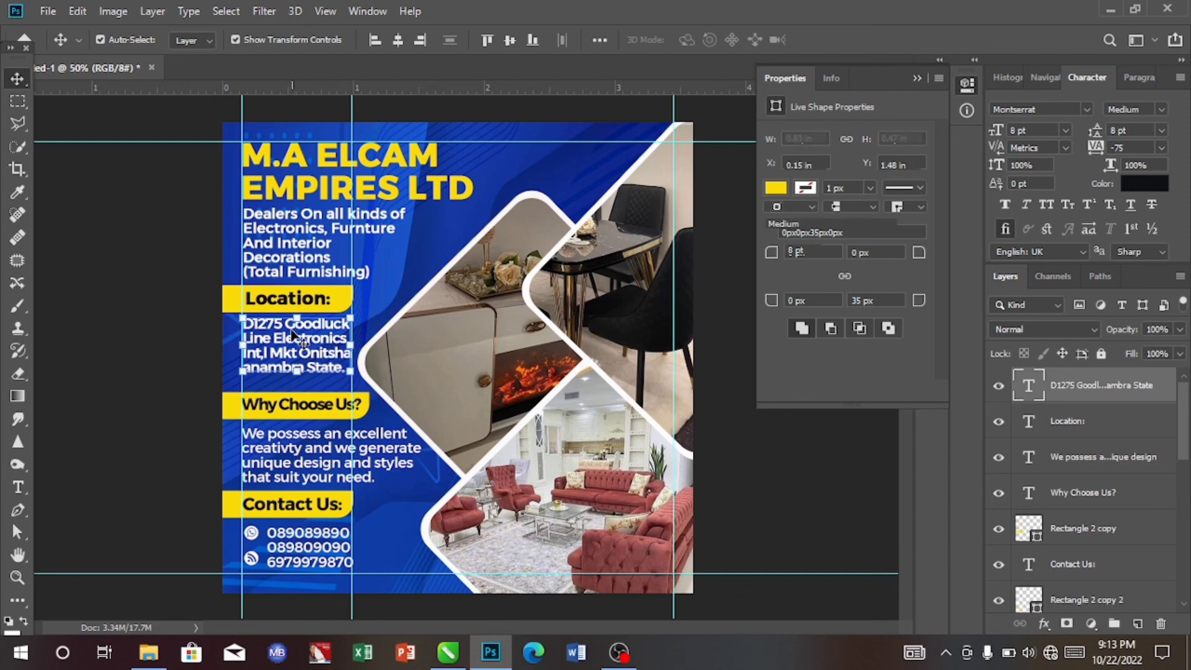
{"action": "key", "text": "shift+Down"}
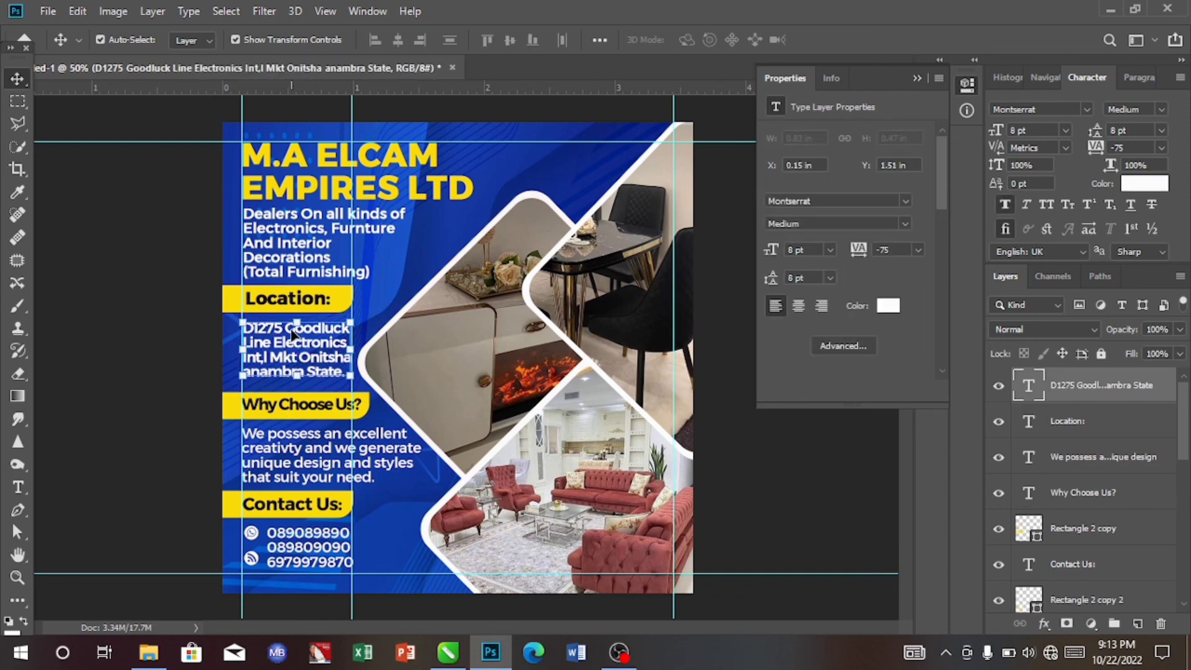
{"action": "key", "text": "Down"}
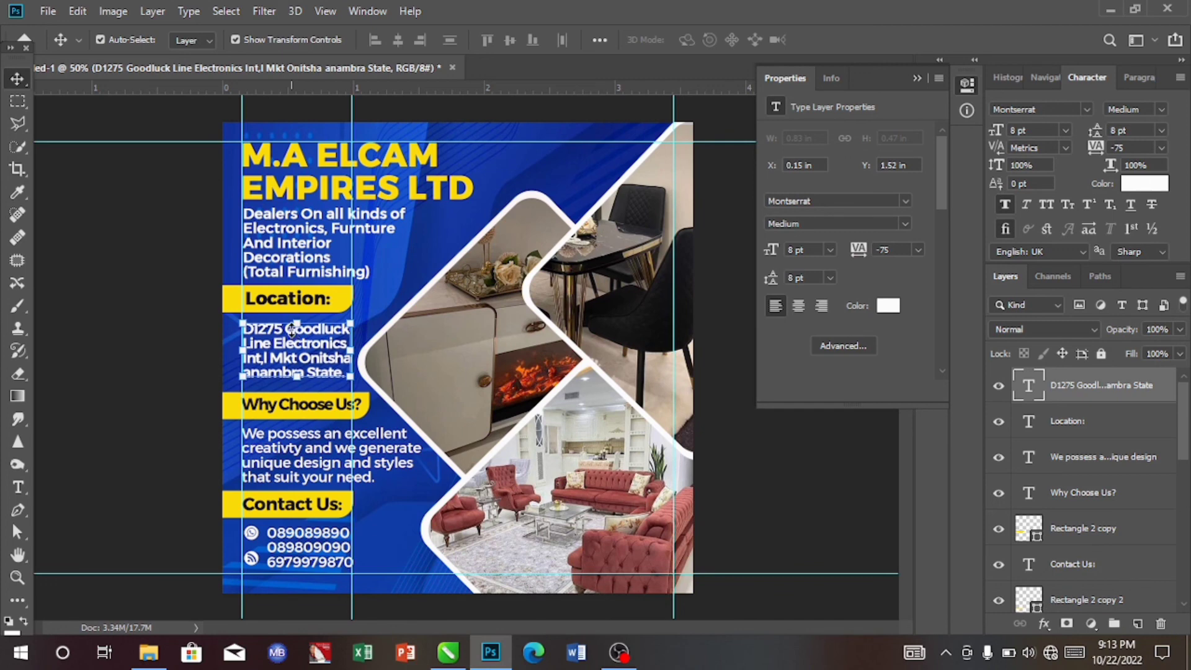
- Nudge the Location bar down slightly
{"action": "left_click", "coordinate": [269, 308]}
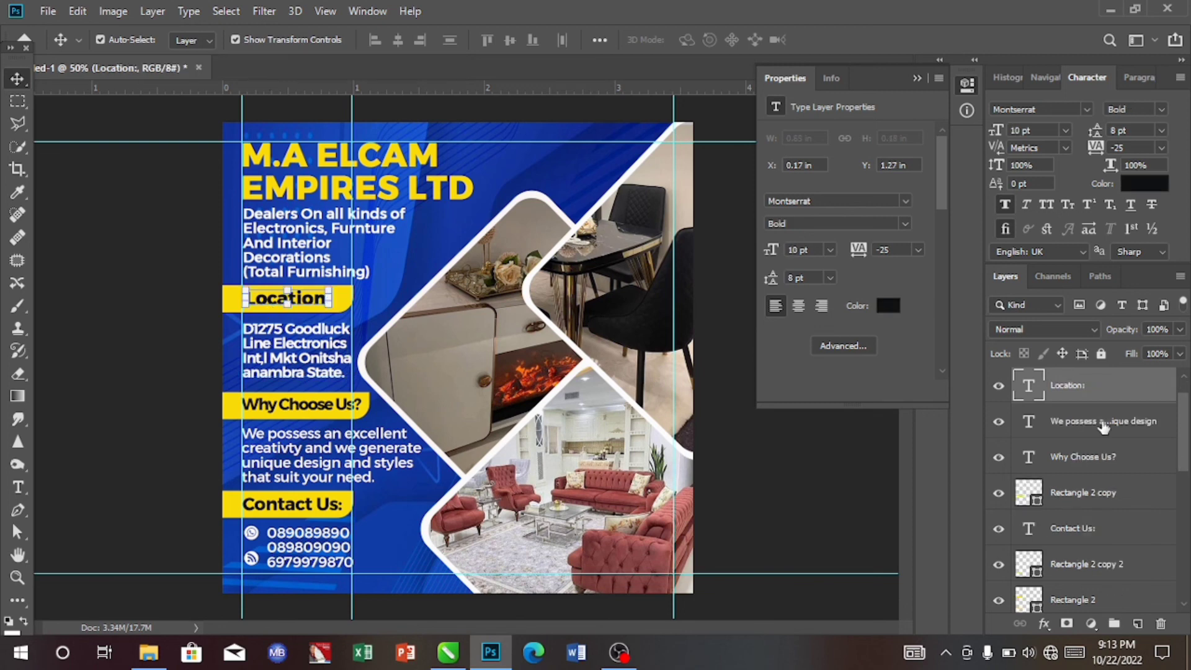
{"action": "scroll", "coordinate": [1103, 426], "scroll_direction": "up", "scroll_amount": 1}
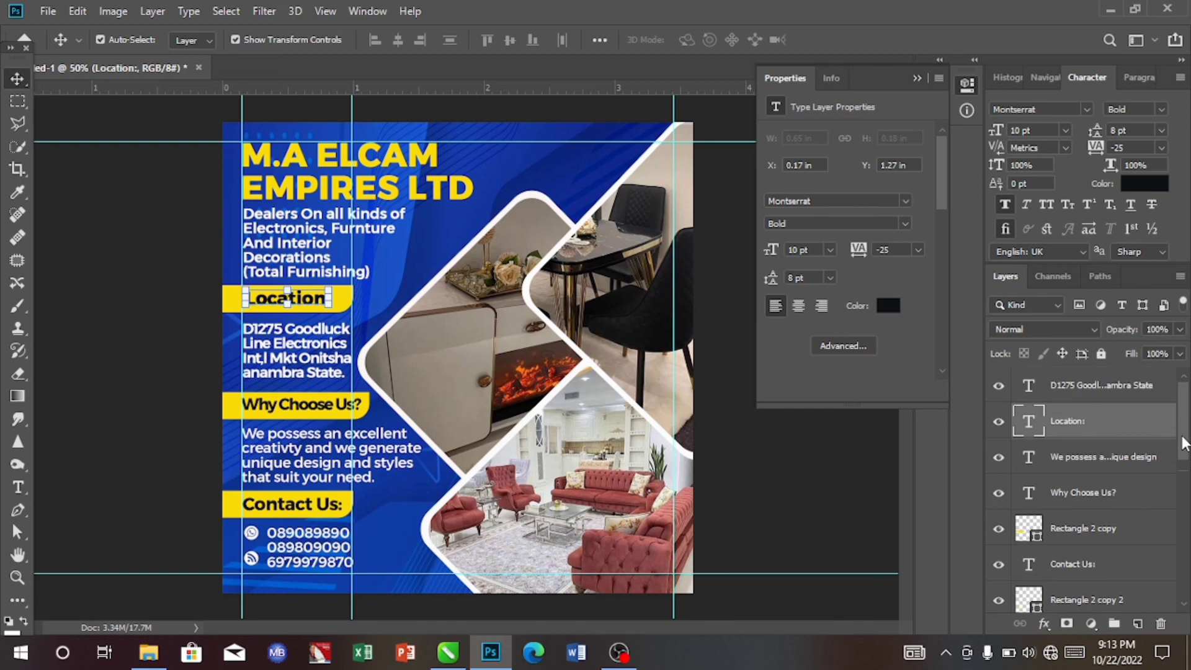
{"action": "left_click", "coordinate": [338, 304]}
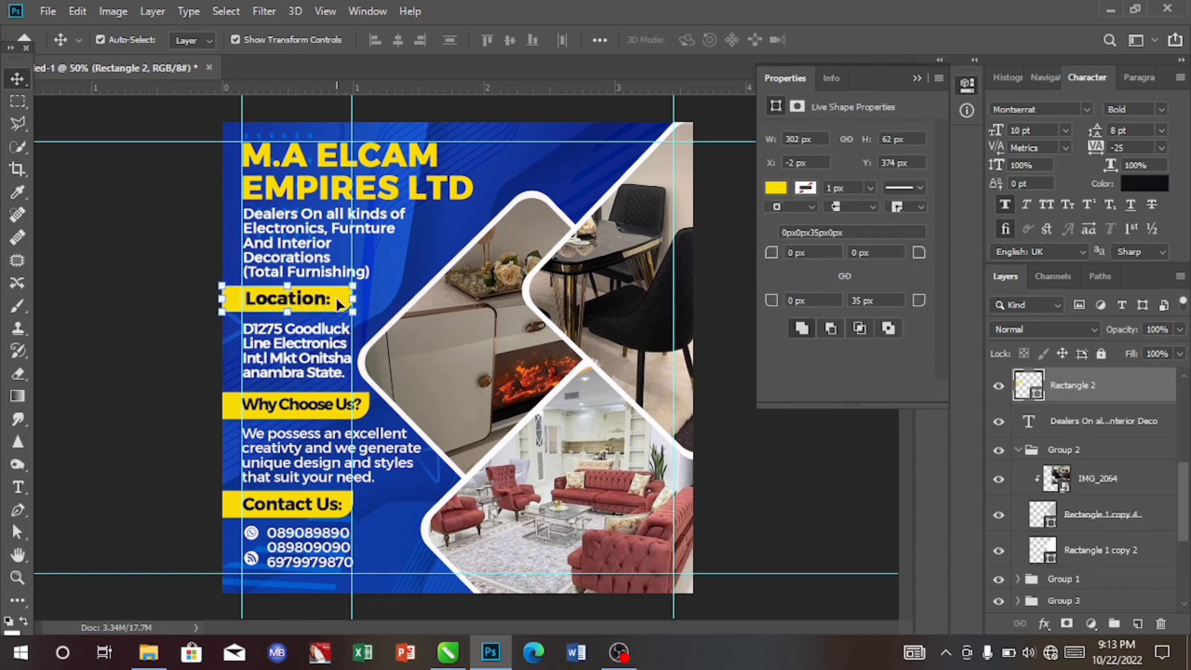
{"action": "key", "text": "Down"}
{"action": "key", "text": "Down"}
{"action": "key", "text": "Down"}
{"action": "key", "text": "Down"}
{"action": "key", "text": "Down"}
{"action": "key", "text": "Down"}
{"action": "key", "text": "Down"}
{"action": "key", "text": "Down"}
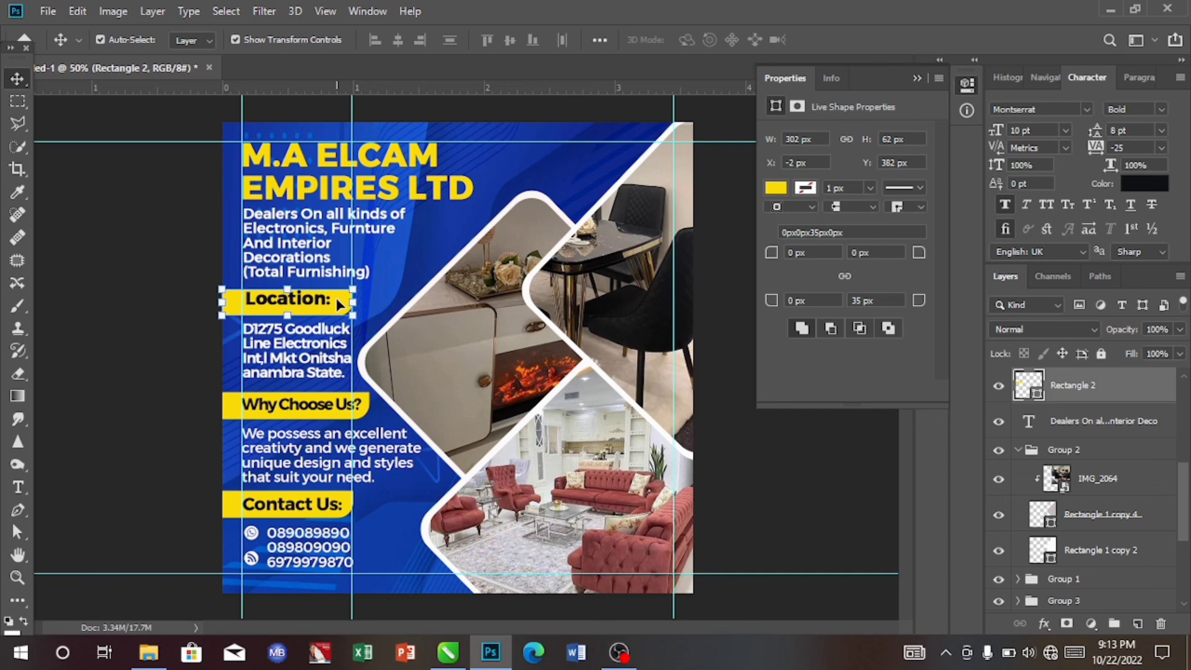
{"action": "key", "text": "Down"}
{"action": "key", "text": "Down"}
- Nudge the tagline text and the company name down slightly
{"action": "left_click", "coordinate": [315, 237]}
{"action": "key", "text": "Down"}
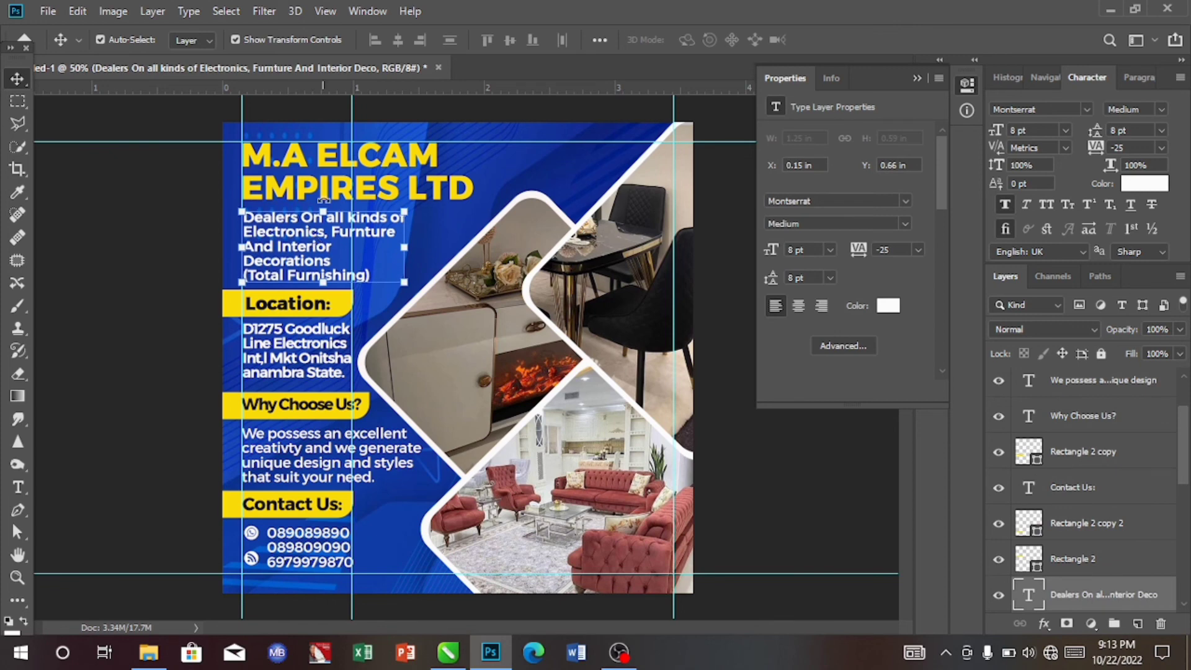
{"action": "left_click", "coordinate": [323, 199]}
{"action": "key", "text": "shift+Down"}
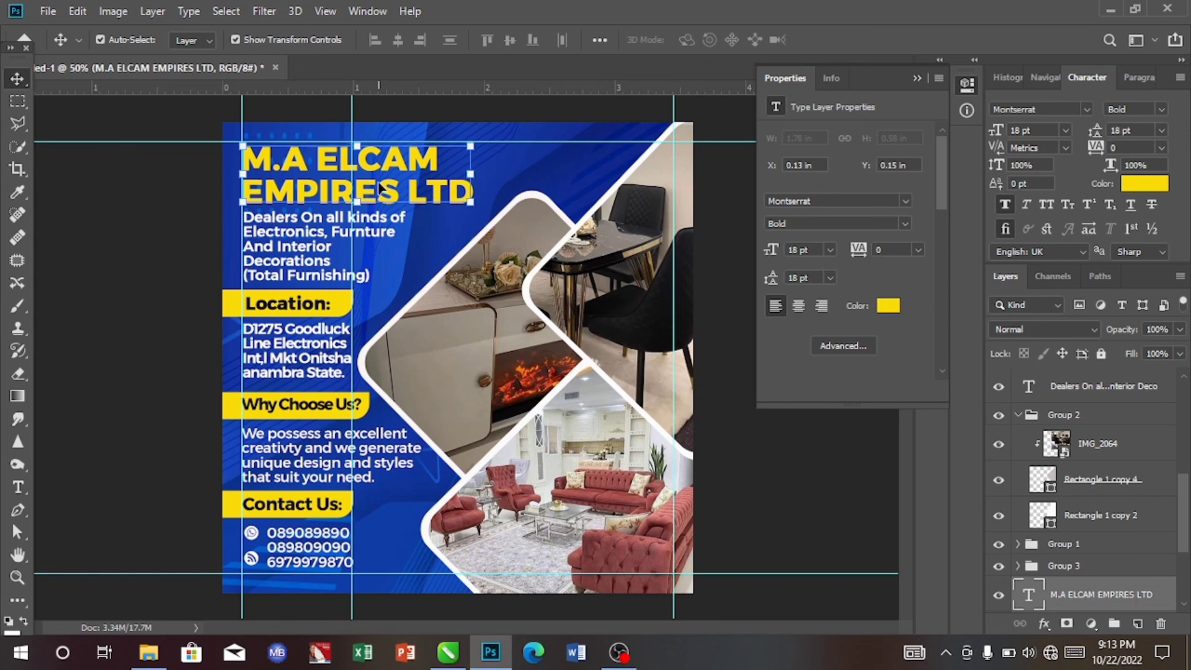